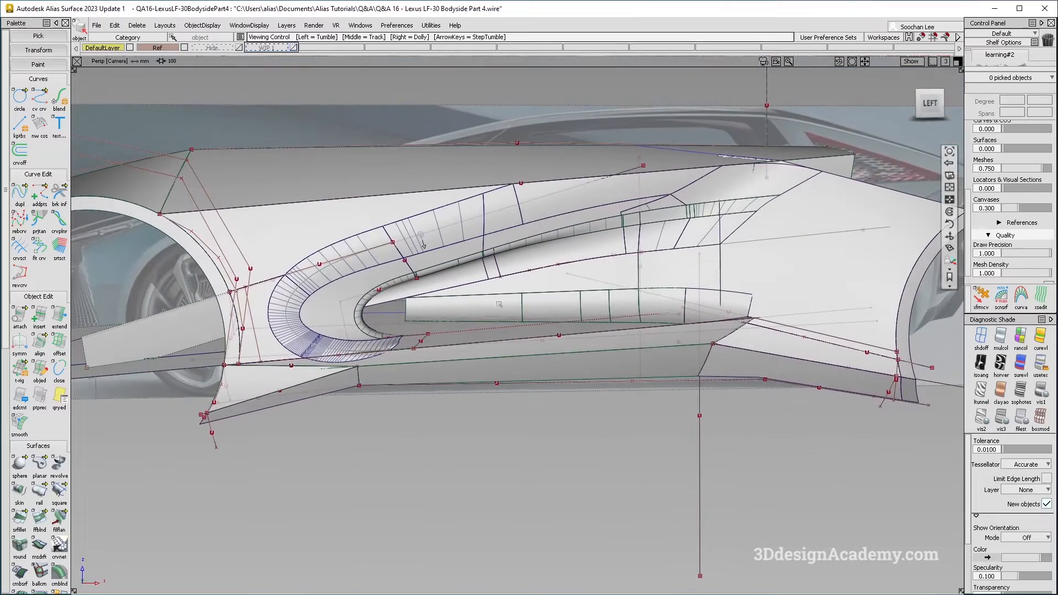
Examine the bodyside surfaces around the side scoop from several angles against the reference canvas, trying a different diagnostic shading.
{"action": "left_click_drag", "start_coordinate": [423, 247], "coordinate": [416, 237], "text": "alt+shift"}
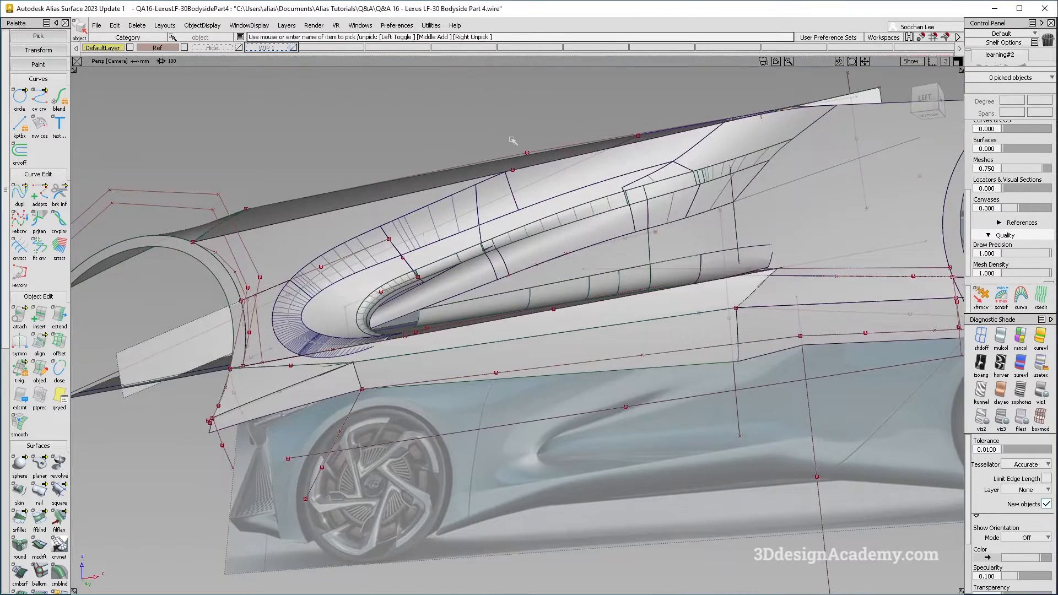
{"action": "left_click_drag", "start_coordinate": [494, 141], "coordinate": [496, 165], "text": "alt+shift"}
{"action": "left_click", "coordinate": [1021, 336]}
{"action": "left_click_drag", "start_coordinate": [937, 320], "coordinate": [946, 308], "text": "alt+shift"}
{"action": "left_click", "coordinate": [981, 337]}
{"action": "left_click_drag", "start_coordinate": [716, 276], "coordinate": [604, 243], "text": "alt+shift"}
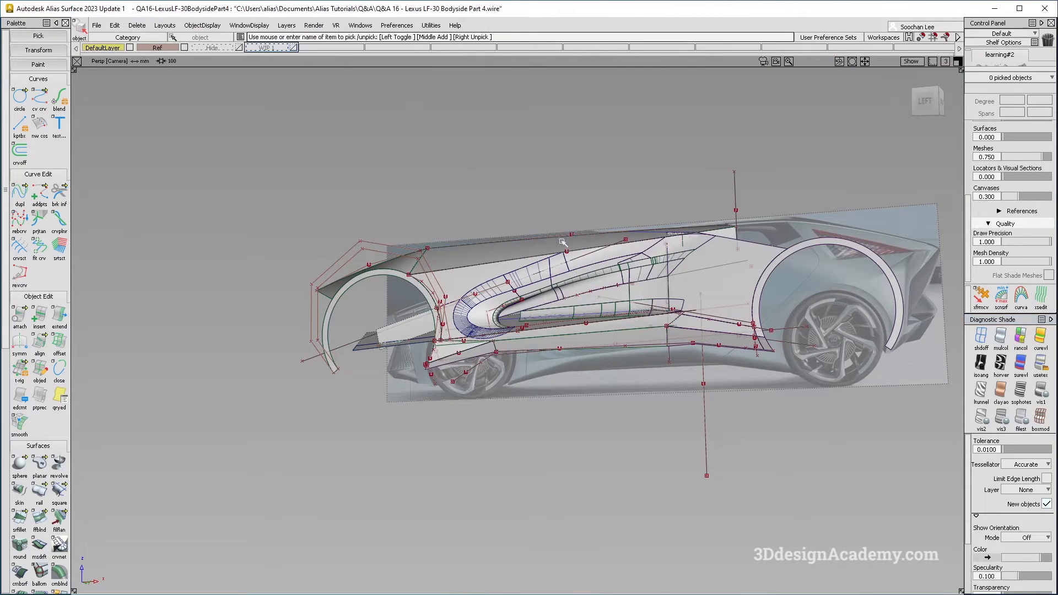
{"action": "left_click_drag", "start_coordinate": [604, 243], "coordinate": [573, 253], "text": "alt+shift"}
{"action": "key", "text": "ctrl+h"}
{"action": "right_click_drag", "start_coordinate": [573, 253], "coordinate": [629, 254], "text": "alt+shift"}
{"action": "left_click_drag", "start_coordinate": [628, 254], "coordinate": [538, 294], "text": "alt+shift"}
{"action": "right_click_drag", "start_coordinate": [539, 295], "coordinate": [578, 366], "text": "alt+shift"}
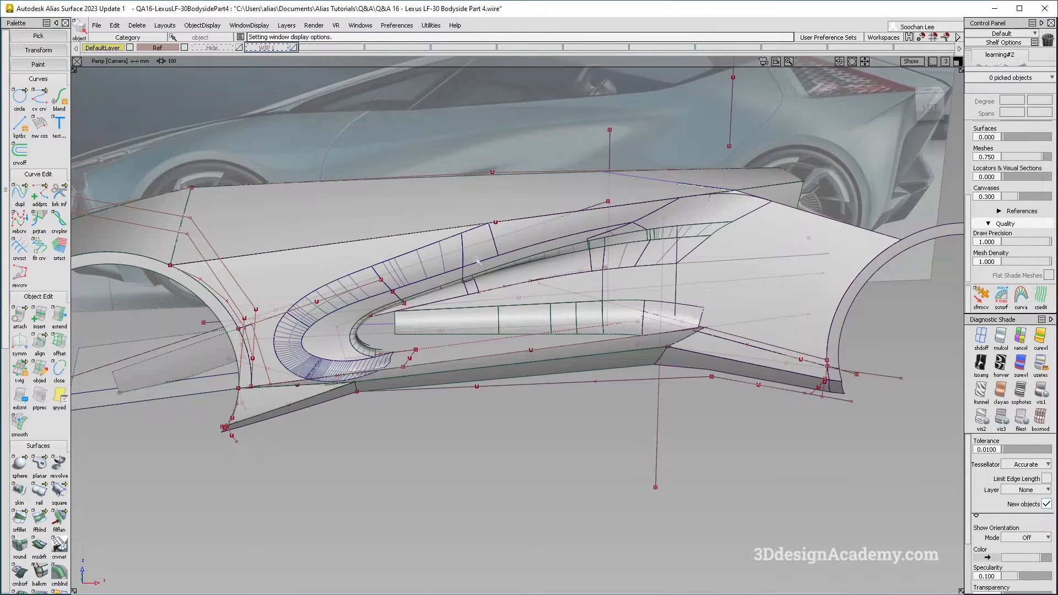
{"action": "left_click_drag", "start_coordinate": [478, 261], "coordinate": [321, 327], "text": "alt+shift"}
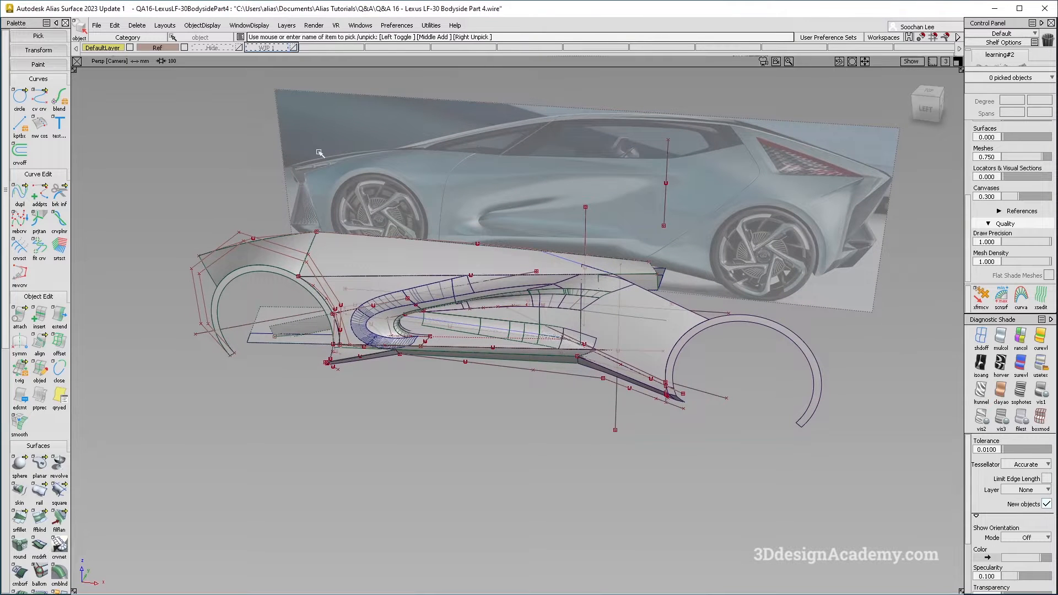
Create a new layer and paste a copy of all the bodyside surfaces.
{"action": "left_click", "coordinate": [285, 27]}
{"action": "left_click", "coordinate": [292, 37]}
{"action": "left_click_drag", "start_coordinate": [193, 126], "coordinate": [729, 508]}
{"action": "left_click_drag", "start_coordinate": [702, 396], "coordinate": [358, 310], "text": "alt+shift"}
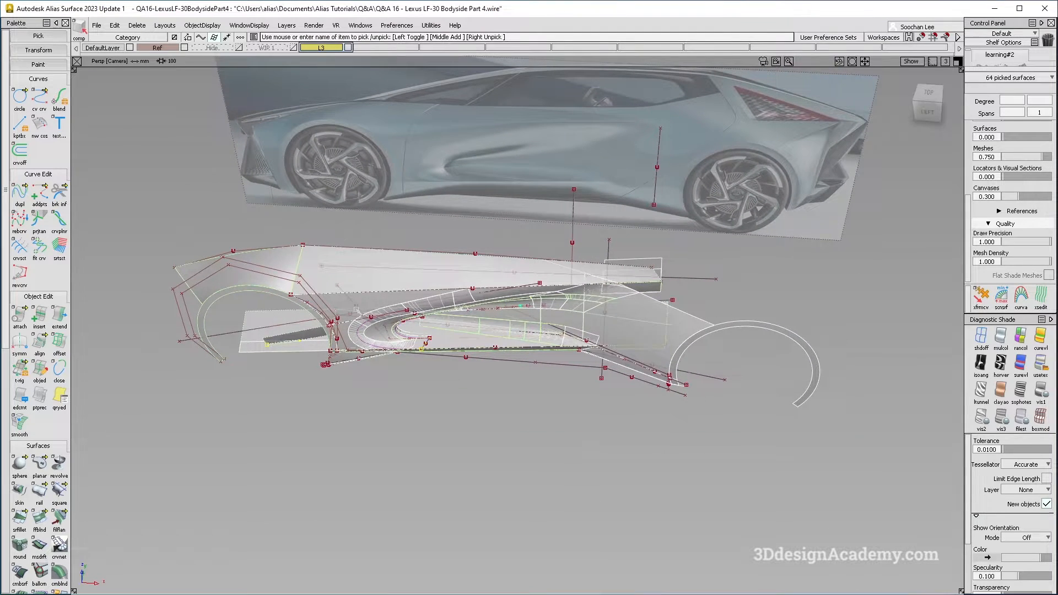
{"action": "key", "text": "ctrl+v"}
{"action": "left_click", "coordinate": [114, 25]}
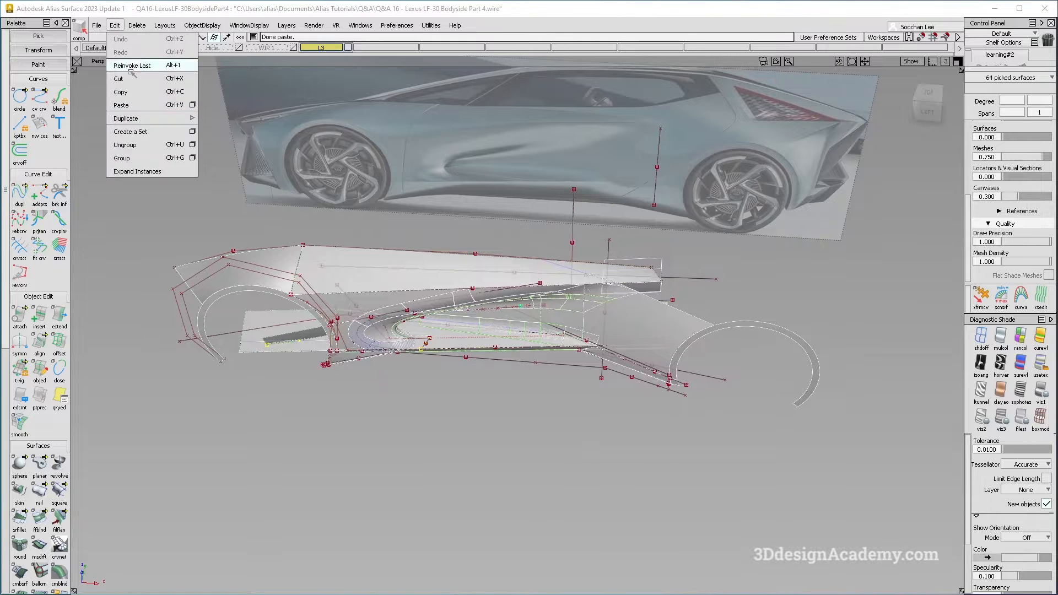
{"action": "left_click", "coordinate": [156, 55]}
Assign the copied surfaces to the new layer, named WIP 2, and hide that layer.
{"action": "right_click", "coordinate": [322, 48]}
{"action": "left_click", "coordinate": [323, 59]}
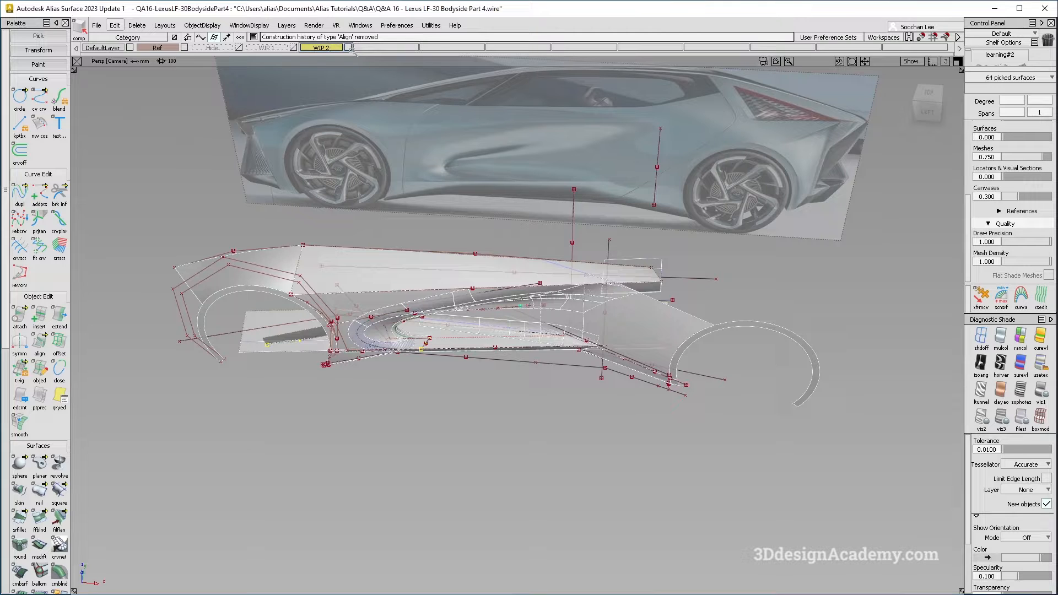
{"action": "left_click", "coordinate": [350, 48]}
Apply the Showroom reflection shading to the model and examine the highlights flowing through the side scoop.
{"action": "left_click_drag", "start_coordinate": [452, 287], "coordinate": [341, 354], "text": "alt+shift"}
{"action": "right_click_drag", "start_coordinate": [406, 229], "coordinate": [485, 237], "text": "alt+shift"}
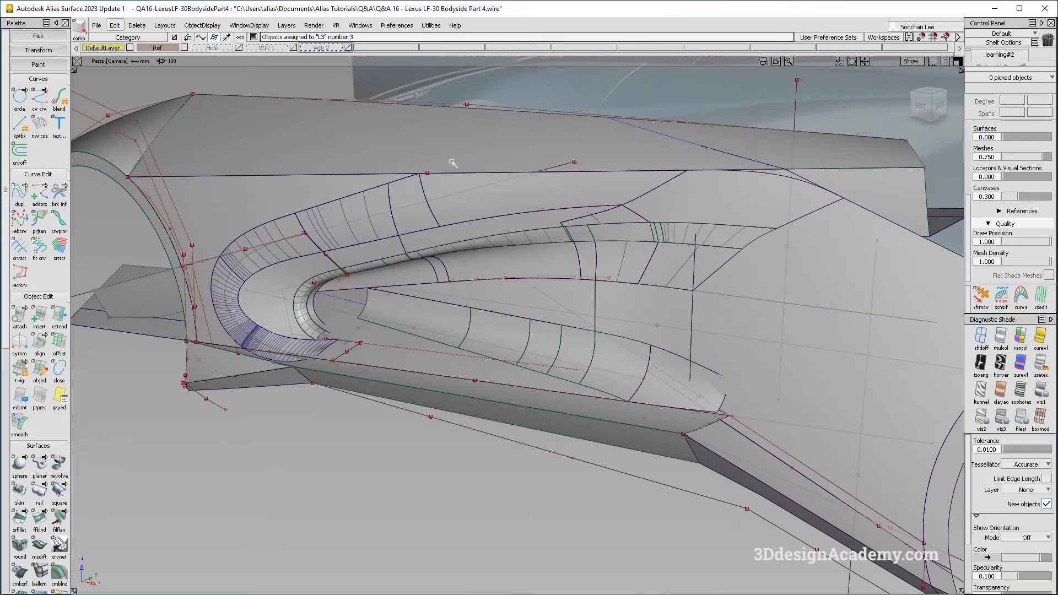
{"action": "left_click_drag", "start_coordinate": [430, 342], "coordinate": [621, 242], "text": "alt+shift"}
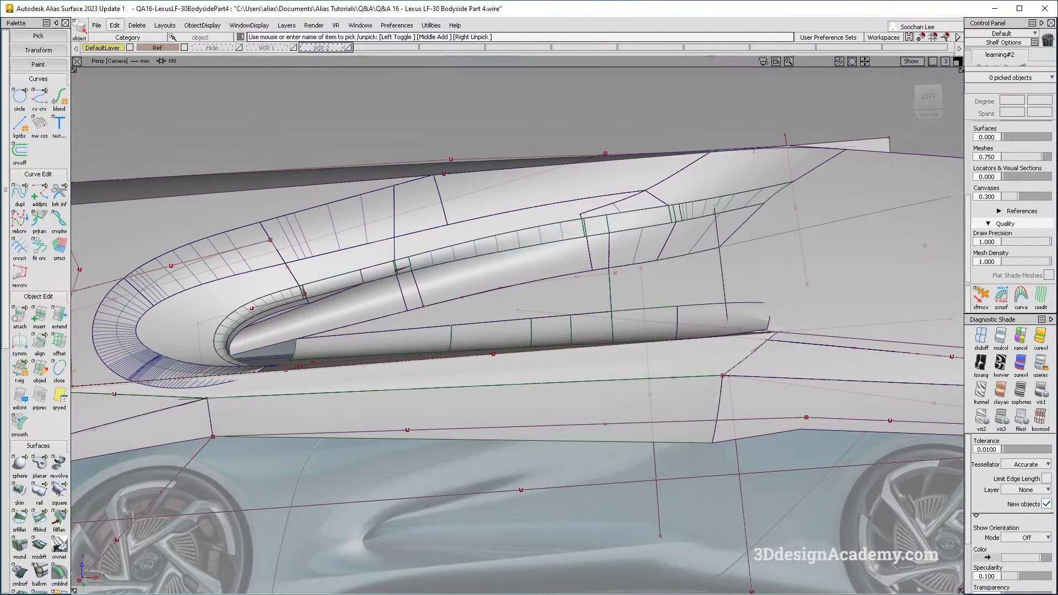
{"action": "left_click", "coordinate": [1042, 363]}
{"action": "right_click_drag", "start_coordinate": [711, 363], "coordinate": [652, 280], "text": "ctrl+shift"}
{"action": "mouse_move", "coordinate": [642, 276]}
{"action": "left_mouse_down", "text": "alt+shift"}
{"action": "mouse_move", "coordinate": [401, 227]}
{"action": "mouse_move", "coordinate": [541, 248]}
{"action": "mouse_move", "coordinate": [537, 266]}
{"action": "mouse_move", "coordinate": [537, 217]}
{"action": "mouse_move", "coordinate": [560, 223]}
{"action": "mouse_move", "coordinate": [544, 217]}
{"action": "left_mouse_up", "text": "alt+shift"}
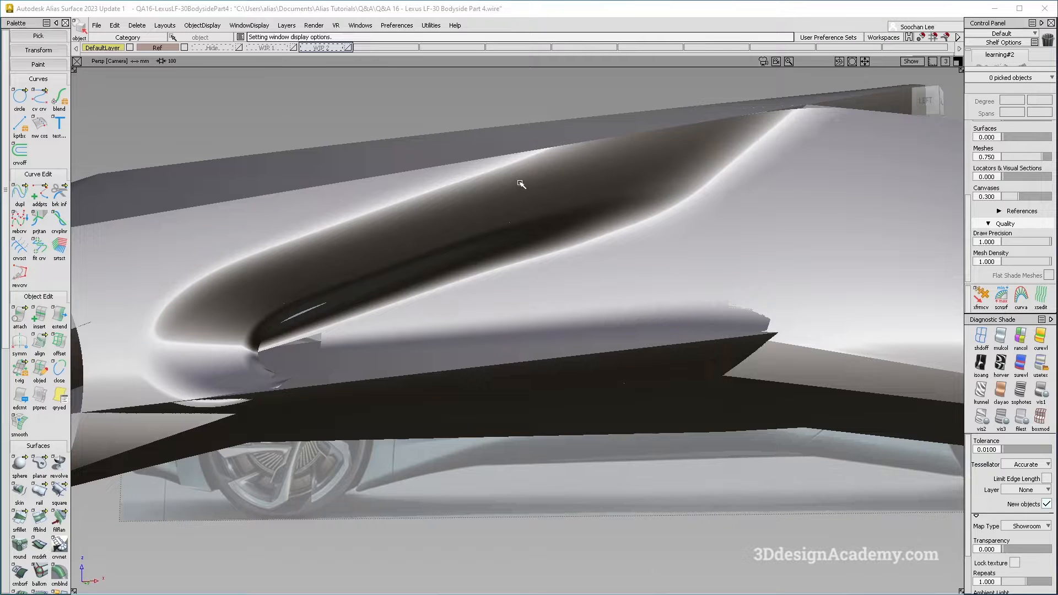
{"action": "left_click_drag", "start_coordinate": [677, 240], "coordinate": [684, 256], "text": "alt+shift"}
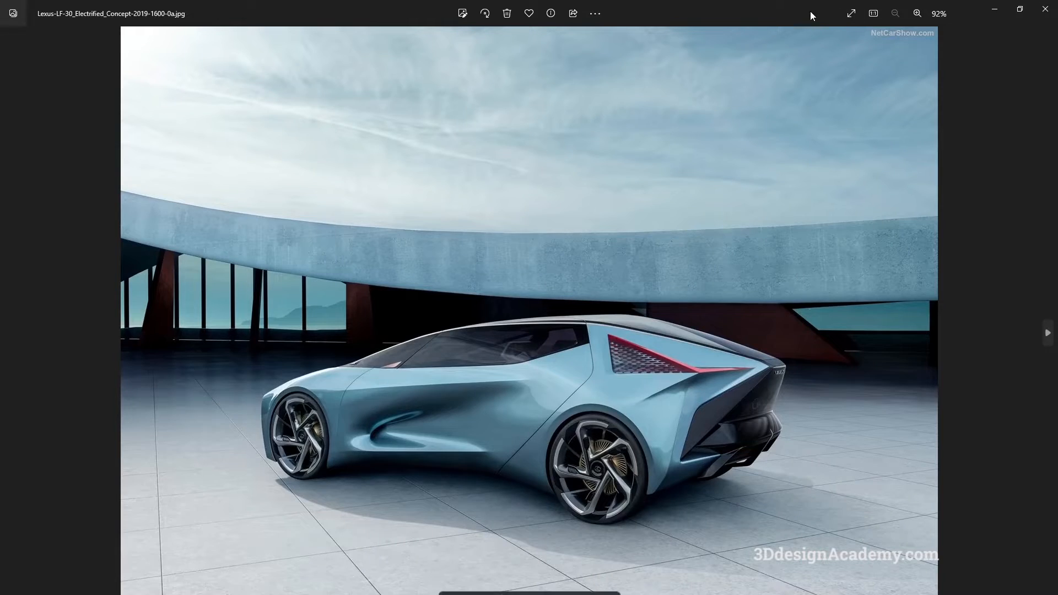
Resize the photo viewer to 1920x1080 and examine the bodyside scoop in the Lexus LF-30 reference photos.
{"action": "double_click", "coordinate": [824, 12]}
{"action": "right_click", "coordinate": [904, 252]}
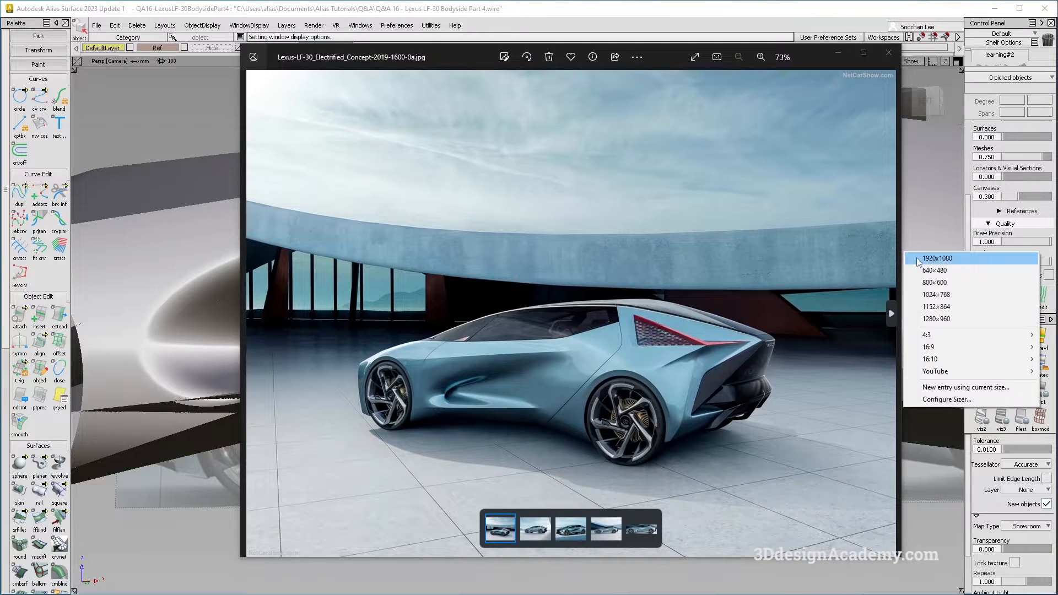
{"action": "left_click", "coordinate": [935, 259]}
{"action": "scroll", "coordinate": [441, 371], "scroll_direction": "up", "scroll_amount": 3}
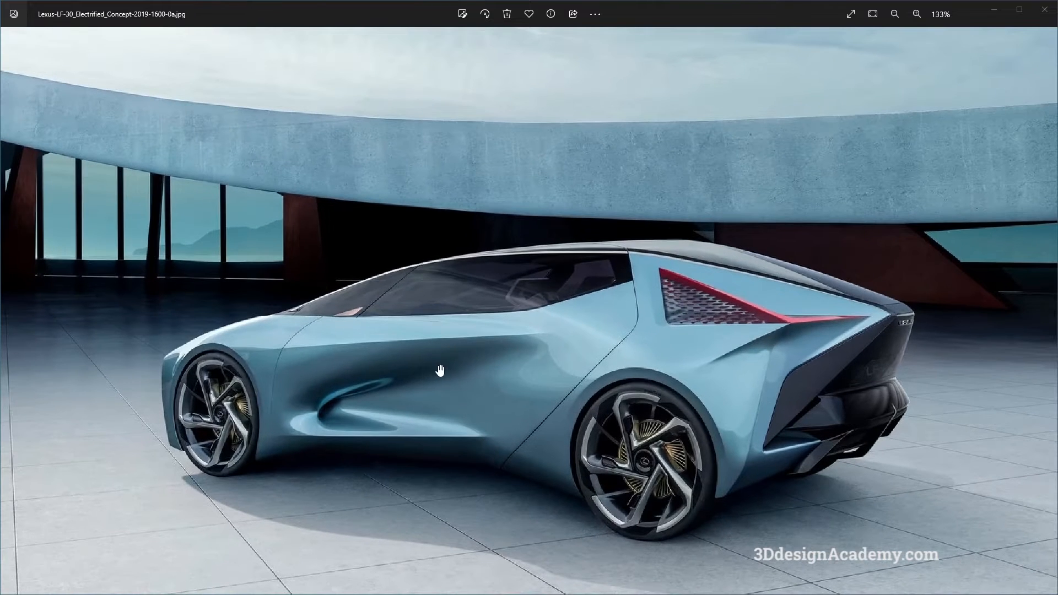
{"action": "scroll", "coordinate": [463, 368], "scroll_direction": "down", "scroll_amount": 3}
{"action": "key", "text": "Right"}
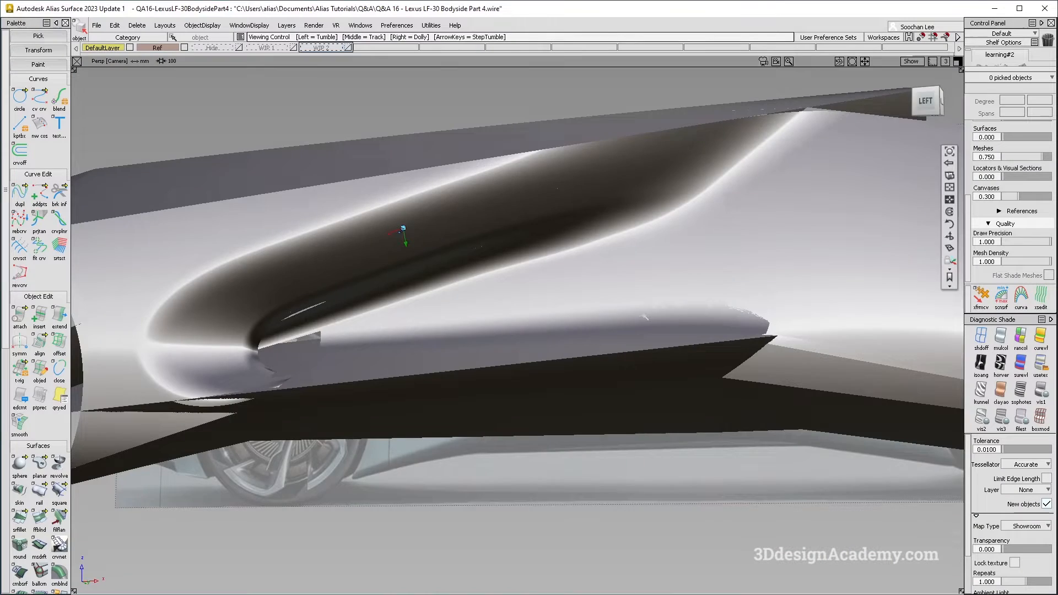
In Alias, reopen the freeform blend strip along the scoop's upper inner crease and undo it so the strip is removed.
{"action": "left_click_drag", "start_coordinate": [671, 265], "coordinate": [541, 188], "text": "alt+shift"}
{"action": "left_click_drag", "start_coordinate": [690, 164], "coordinate": [790, 158], "text": "alt+shift"}
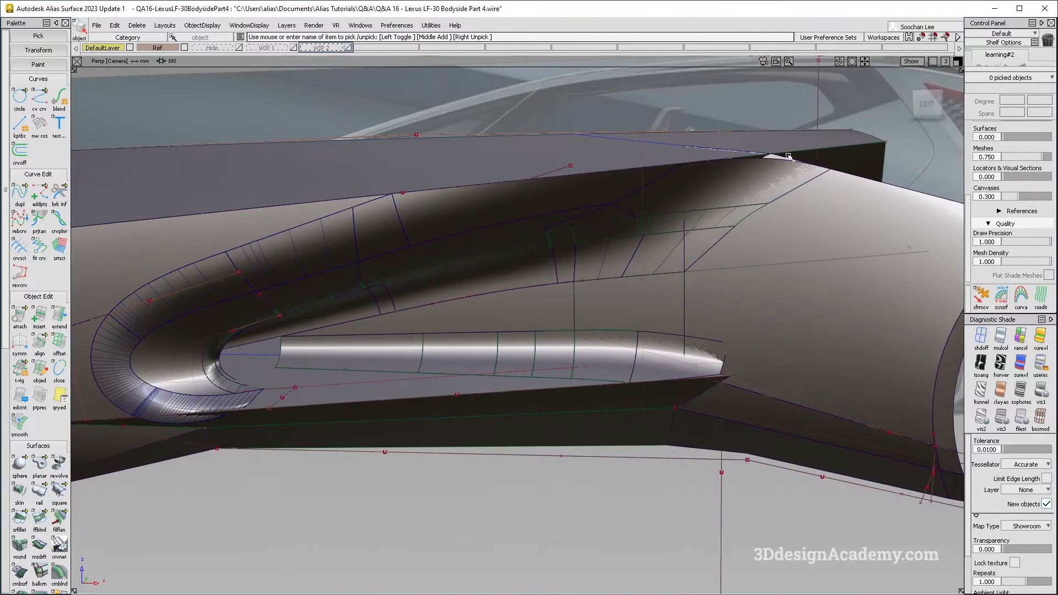
{"action": "mouse_move", "coordinate": [709, 211]}
{"action": "left_mouse_down", "text": "alt+shift"}
{"action": "mouse_move", "coordinate": [683, 225]}
{"action": "mouse_move", "coordinate": [609, 213]}
{"action": "mouse_move", "coordinate": [589, 226]}
{"action": "left_mouse_up", "text": "alt+shift"}
{"action": "left_click", "coordinate": [590, 226]}
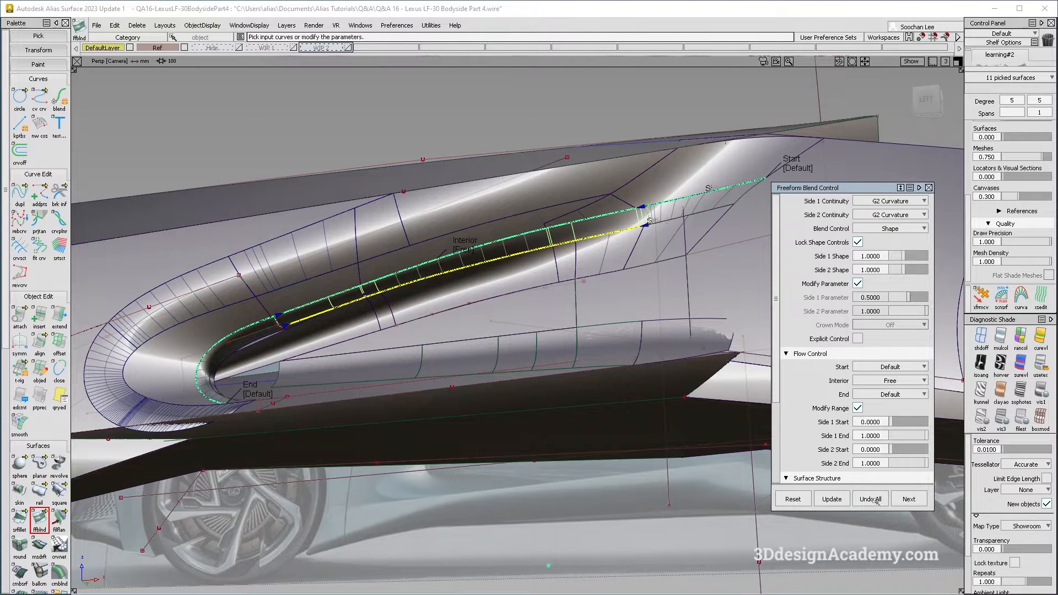
{"action": "left_click", "coordinate": [876, 502]}
Delete the construction history of all the bodyside objects.
{"action": "left_click_drag", "start_coordinate": [579, 190], "coordinate": [527, 175], "text": "alt+shift"}
{"action": "left_click_drag", "start_coordinate": [379, 287], "coordinate": [346, 336], "text": "ctrl+shift"}
{"action": "left_click", "coordinate": [385, 272]}
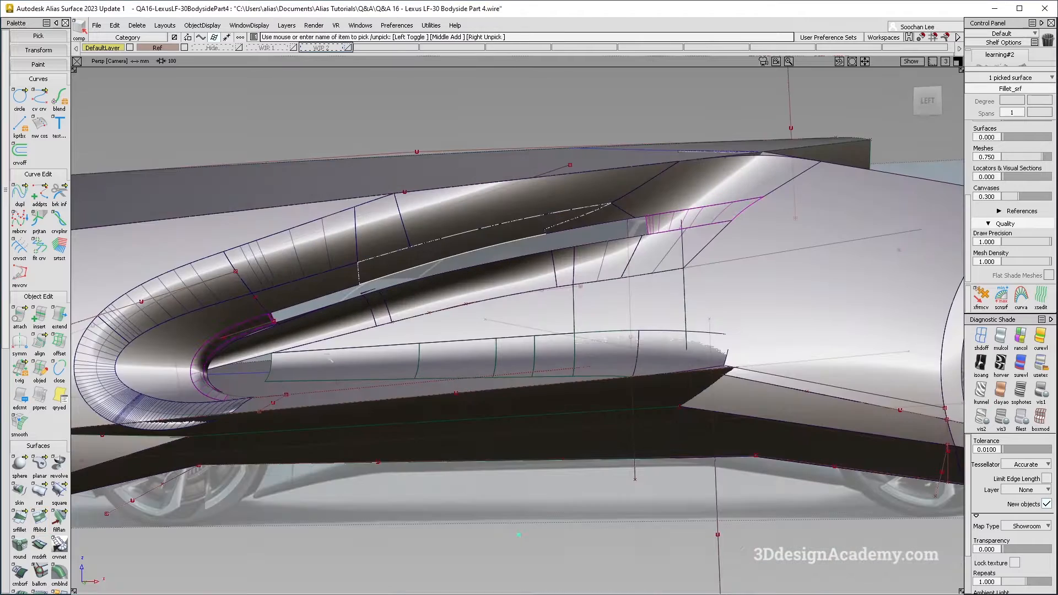
{"action": "left_click_drag", "start_coordinate": [280, 336], "coordinate": [280, 355], "text": "ctrl+shift"}
{"action": "left_click_drag", "start_coordinate": [158, 307], "coordinate": [149, 297], "text": "ctrl+shift"}
{"action": "right_click_drag", "start_coordinate": [436, 248], "coordinate": [367, 249], "text": "alt+shift"}
{"action": "left_click_drag", "start_coordinate": [366, 250], "coordinate": [352, 304], "text": "alt+shift"}
{"action": "left_click_drag", "start_coordinate": [194, 132], "coordinate": [580, 441]}
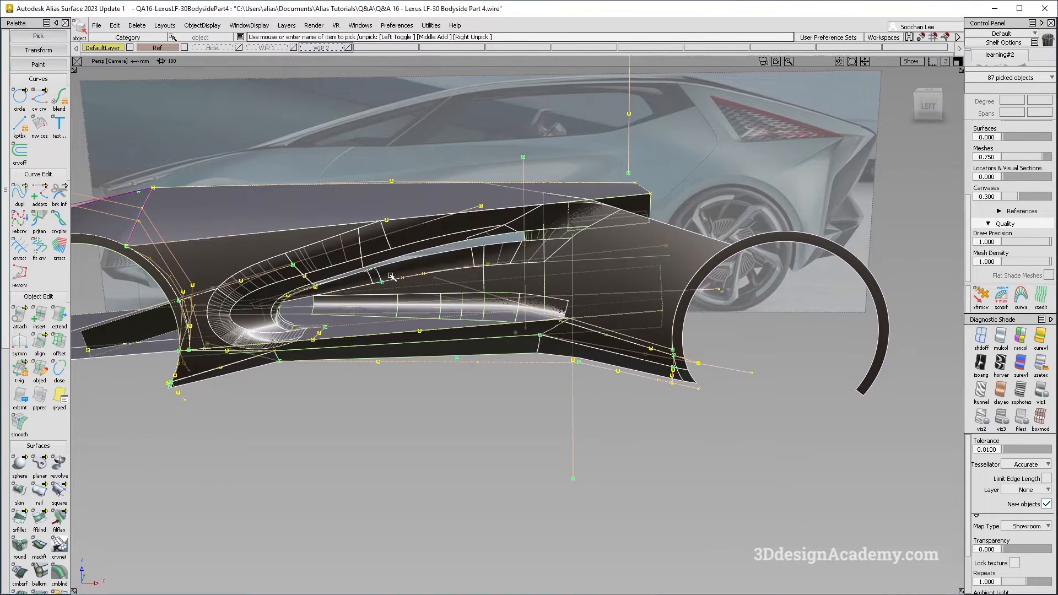
{"action": "left_click", "coordinate": [139, 27]}
{"action": "left_click", "coordinate": [144, 54]}
{"action": "left_click", "coordinate": [492, 352]}
{"action": "left_click_drag", "start_coordinate": [401, 273], "coordinate": [401, 292], "text": "ctrl+shift"}
Untrim the fillet surface directly above the open strip in the scoop.
{"action": "left_click_drag", "start_coordinate": [435, 230], "coordinate": [390, 161], "text": "alt+shift"}
{"action": "right_click_drag", "start_coordinate": [391, 163], "coordinate": [455, 182], "text": "alt+shift"}
{"action": "left_click_drag", "start_coordinate": [379, 236], "coordinate": [354, 433], "text": "alt+shift"}
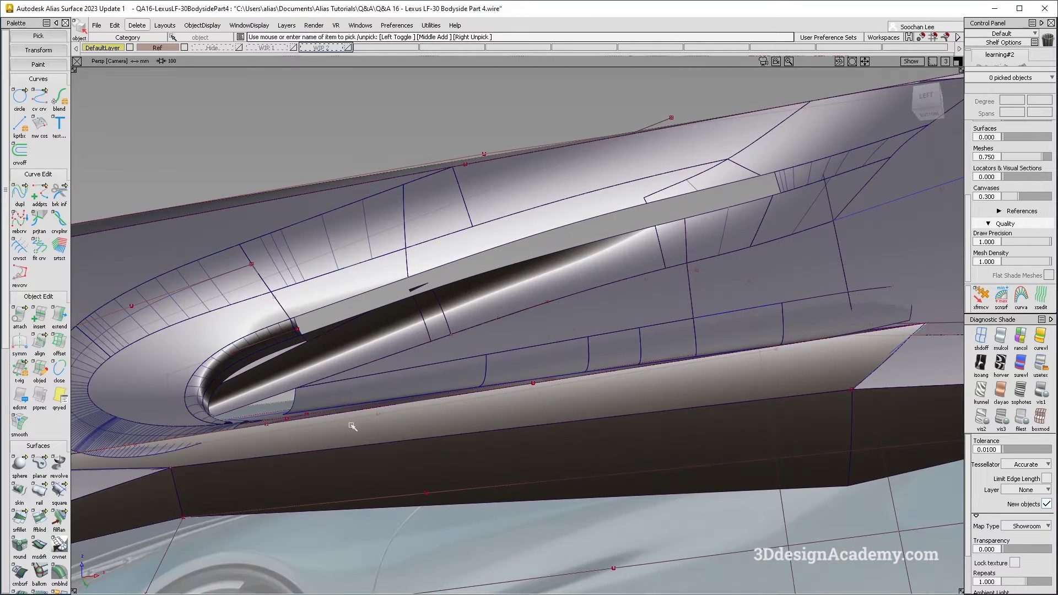
{"action": "scroll", "coordinate": [39, 331], "scroll_direction": "down", "scroll_amount": 5}
{"action": "left_click", "coordinate": [39, 521]}
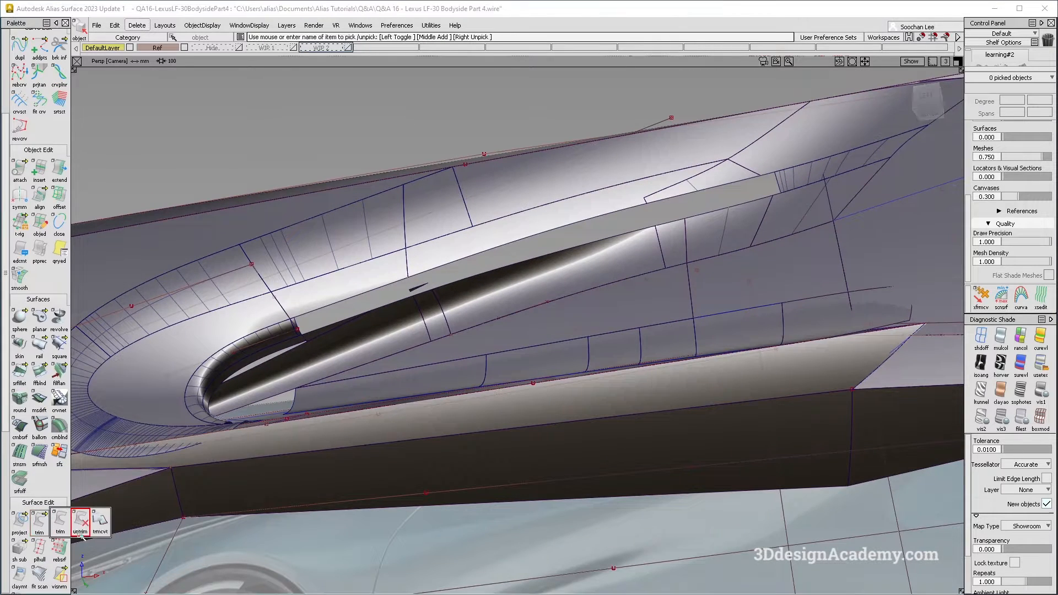
{"action": "left_click", "coordinate": [372, 278]}
{"action": "left_click_drag", "start_coordinate": [562, 231], "coordinate": [588, 272], "text": "alt+shift"}
{"action": "left_click_drag", "start_coordinate": [473, 255], "coordinate": [439, 303], "text": "ctrl+shift"}
{"action": "mouse_move", "coordinate": [566, 264]}
{"action": "left_mouse_down", "text": "alt+shift"}
{"action": "mouse_move", "coordinate": [671, 261]}
{"action": "mouse_move", "coordinate": [654, 267]}
{"action": "left_mouse_up", "text": "alt+shift"}
{"action": "left_click_drag", "start_coordinate": [385, 409], "coordinate": [380, 213], "text": "ctrl+shift"}
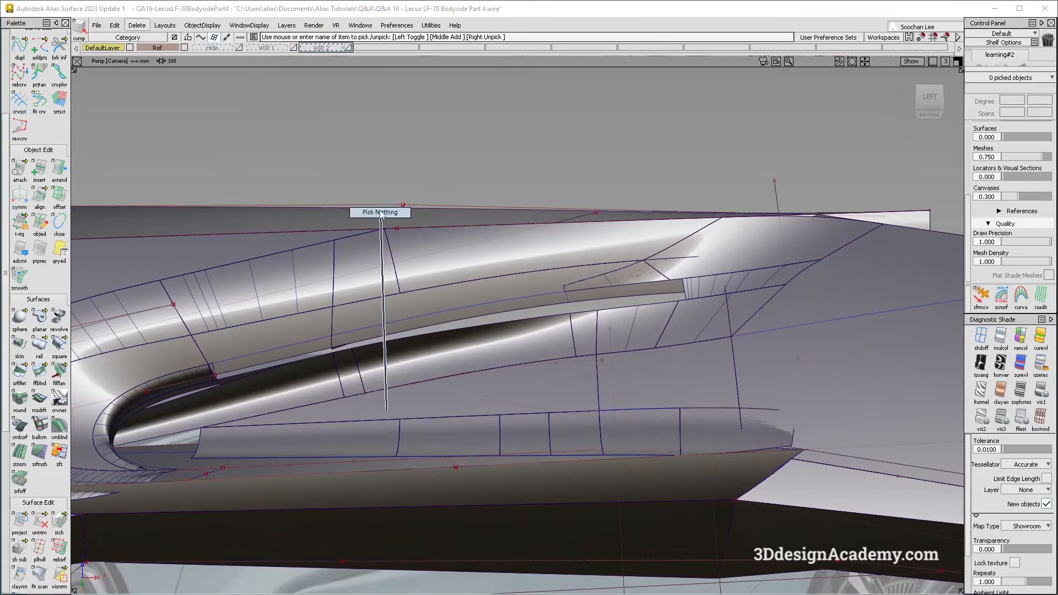
Set the Rail tool to one generation and one rail curve and try picking the fillet surface's front edge as generation curve.
{"action": "left_click", "coordinate": [39, 346]}
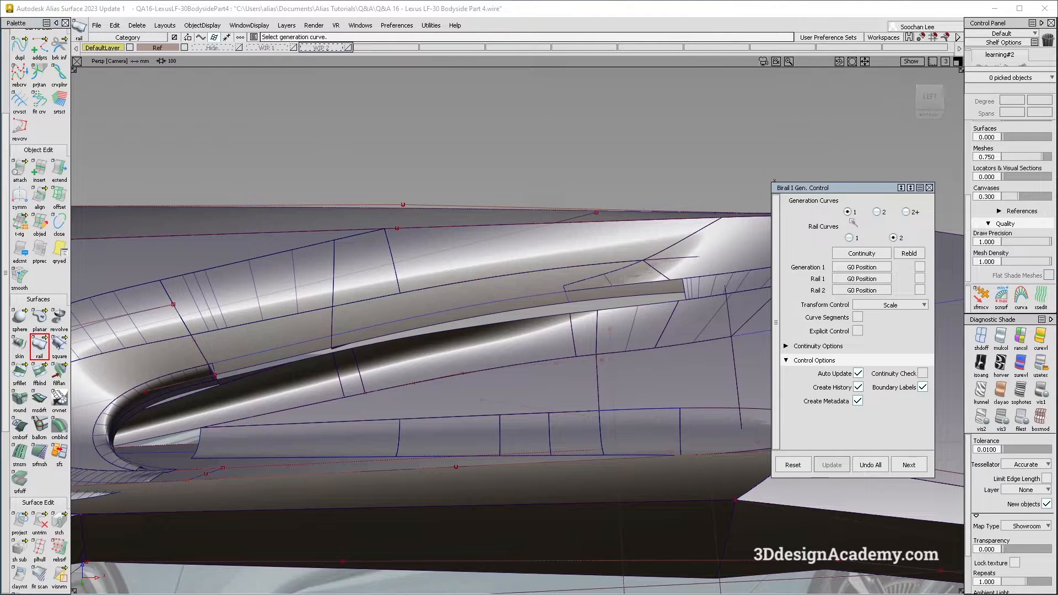
{"action": "left_click", "coordinate": [850, 238]}
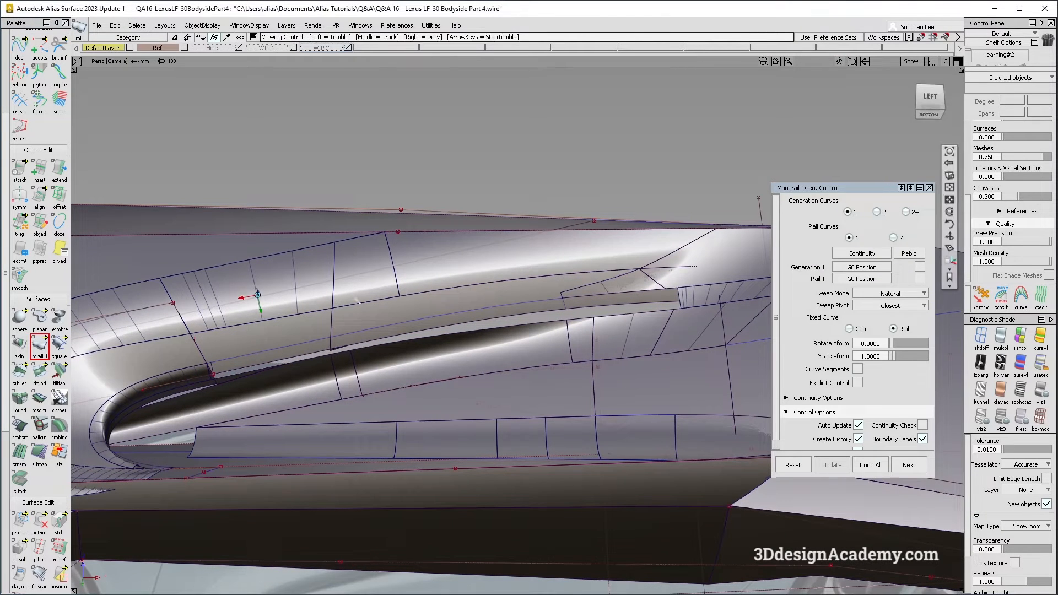
{"action": "left_click", "coordinate": [334, 324]}
{"action": "left_click", "coordinate": [462, 239]}
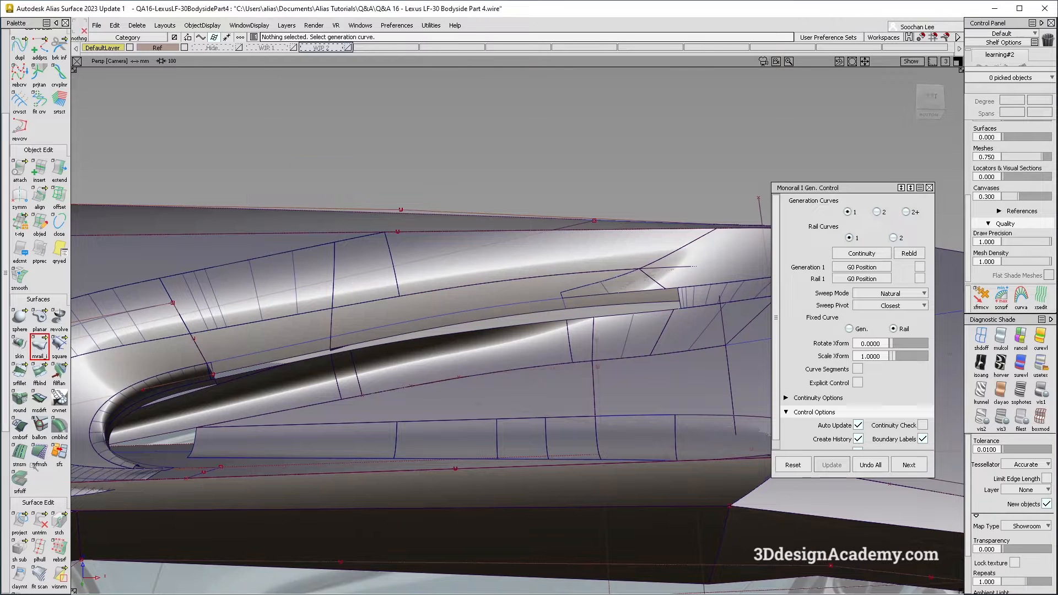
Remove the remaining trim from the fillet surface beside the scoop's open strip.
{"action": "left_click", "coordinate": [40, 523]}
{"action": "left_click", "coordinate": [486, 300]}
{"action": "left_click_drag", "start_coordinate": [484, 302], "coordinate": [448, 308], "text": "alt+shift"}
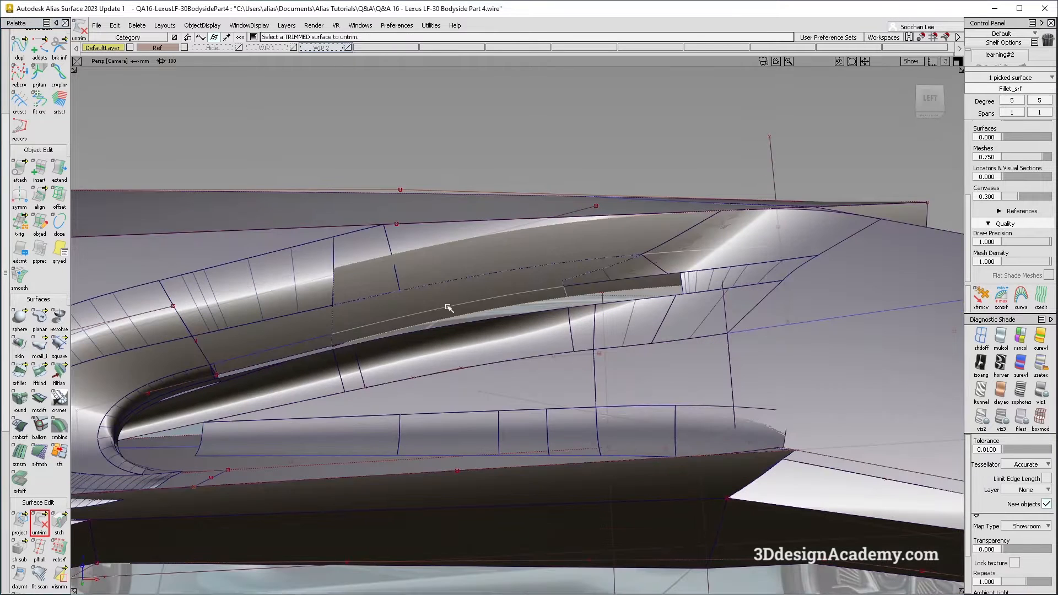
{"action": "left_click", "coordinate": [111, 174]}
Try a monorail surface generated from the fillet's front edge along the open strip's edge, with G2 Curvature at Generation 1.
{"action": "left_click", "coordinate": [38, 349]}
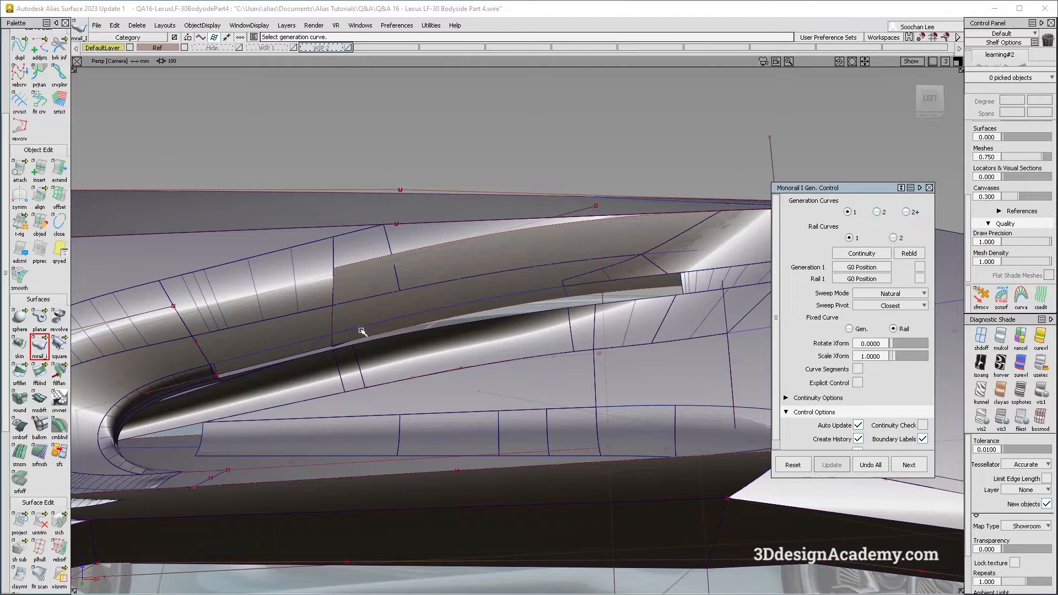
{"action": "left_click", "coordinate": [336, 320]}
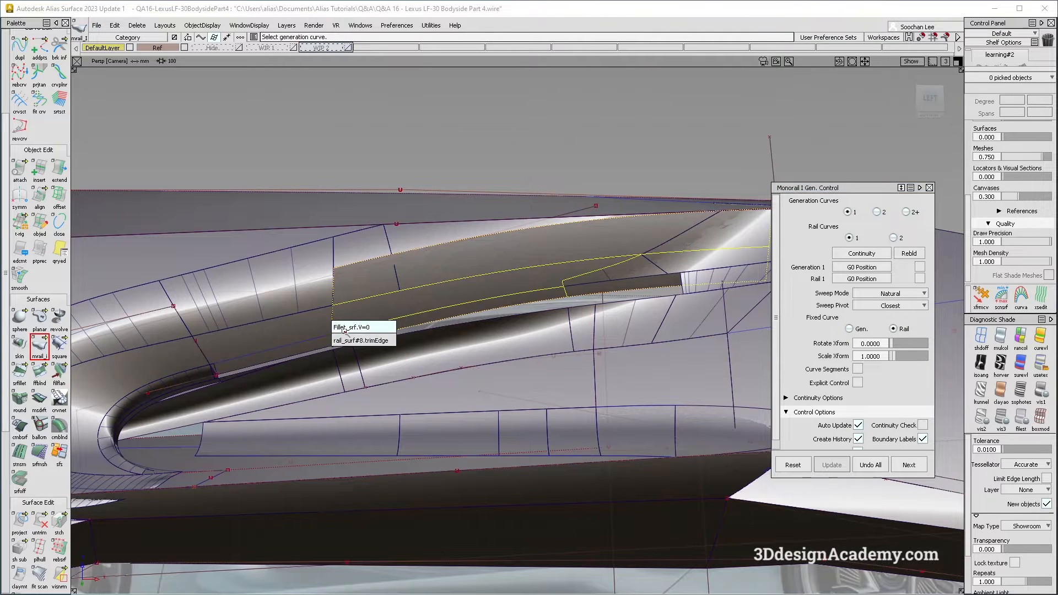
{"action": "left_click", "coordinate": [344, 329]}
{"action": "left_click", "coordinate": [463, 318]}
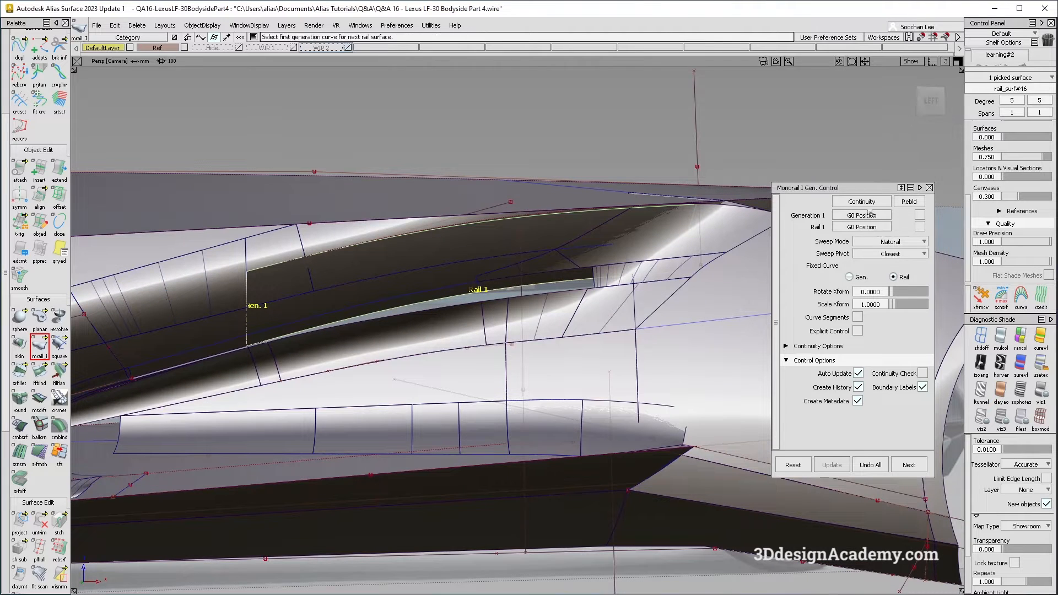
{"action": "left_click", "coordinate": [870, 215]}
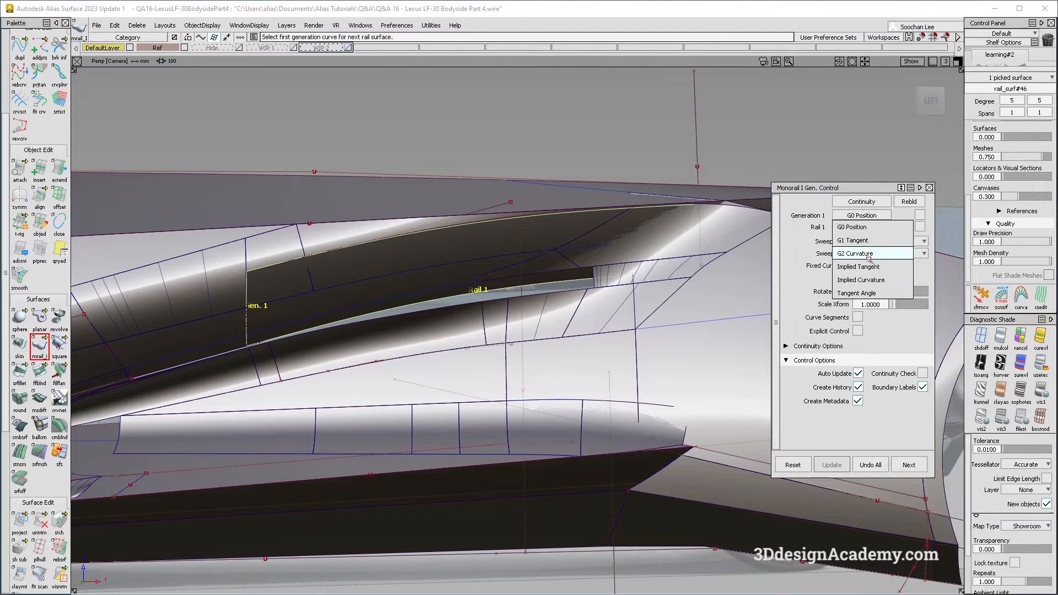
{"action": "left_click", "coordinate": [870, 254]}
{"action": "left_click_drag", "start_coordinate": [628, 255], "coordinate": [487, 269], "text": "alt+shift"}
{"action": "left_click_drag", "start_coordinate": [571, 269], "coordinate": [345, 455], "text": "alt+shift"}
Delete the curve-on-surface lying on the untrimmed fillet surface.
{"action": "left_click_drag", "start_coordinate": [345, 456], "coordinate": [226, 317], "text": "ctrl+shift"}
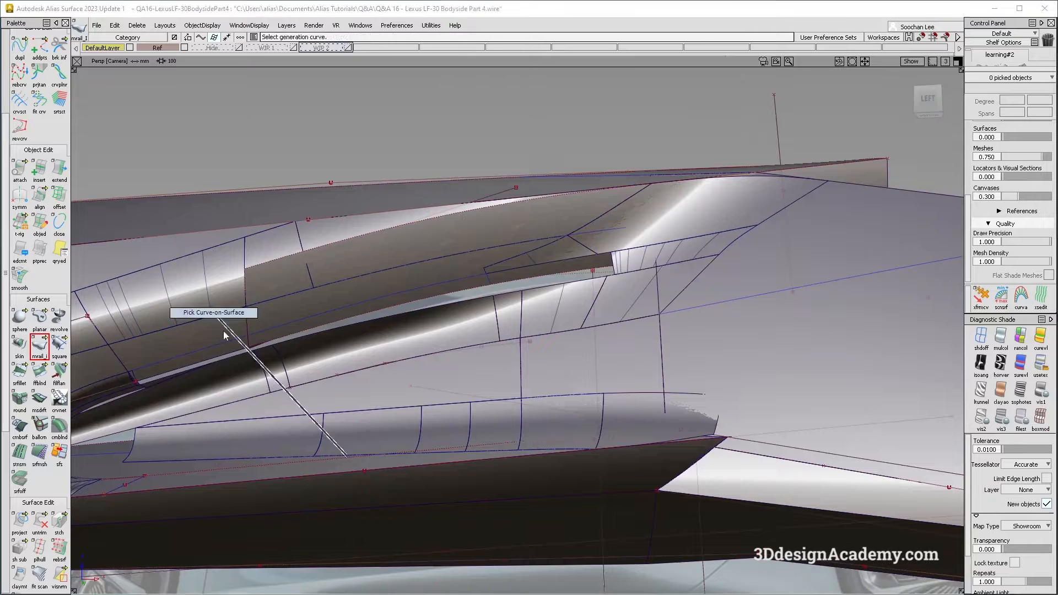
{"action": "left_click_drag", "start_coordinate": [397, 315], "coordinate": [380, 303], "text": "alt+shift"}
{"action": "left_click", "coordinate": [370, 302]}
{"action": "key", "text": "Delete"}
Trim the fillet surface above the open strip along its remaining boundary curves.
{"action": "left_click_drag", "start_coordinate": [40, 523], "coordinate": [40, 521]}
{"action": "left_click", "coordinate": [307, 288]}
{"action": "left_click", "coordinate": [376, 302]}
{"action": "key", "text": "space"}
{"action": "left_click_drag", "start_coordinate": [376, 303], "coordinate": [249, 265], "text": "alt+shift"}
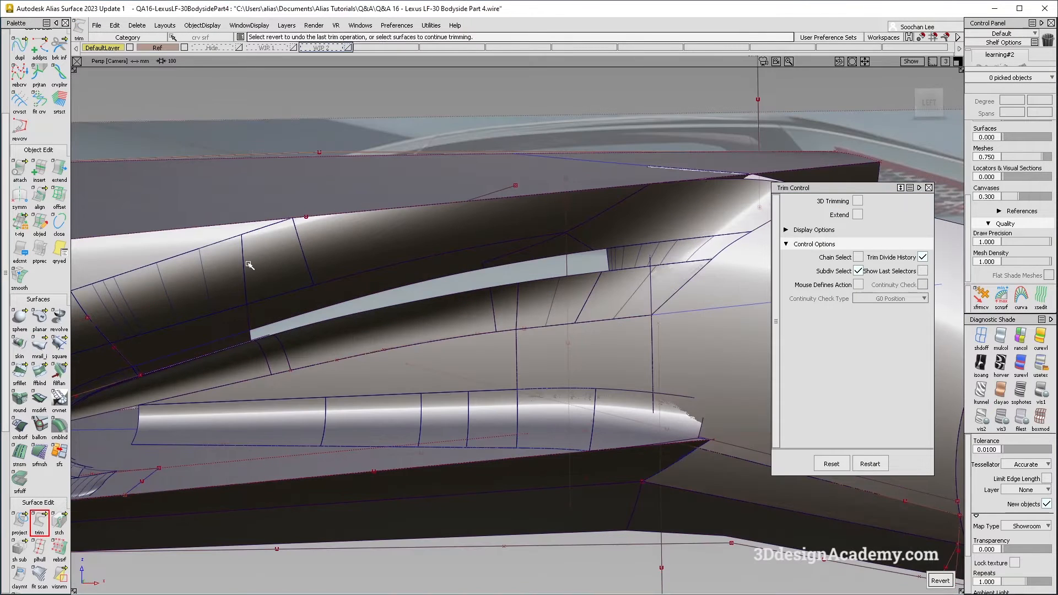
Try a monorail surface generated from the front edge of the square surface above the fillet, railed along the adjoining edge.
{"action": "left_click_drag", "start_coordinate": [543, 153], "coordinate": [430, 234], "text": "ctrl+shift"}
{"action": "left_click", "coordinate": [455, 229]}
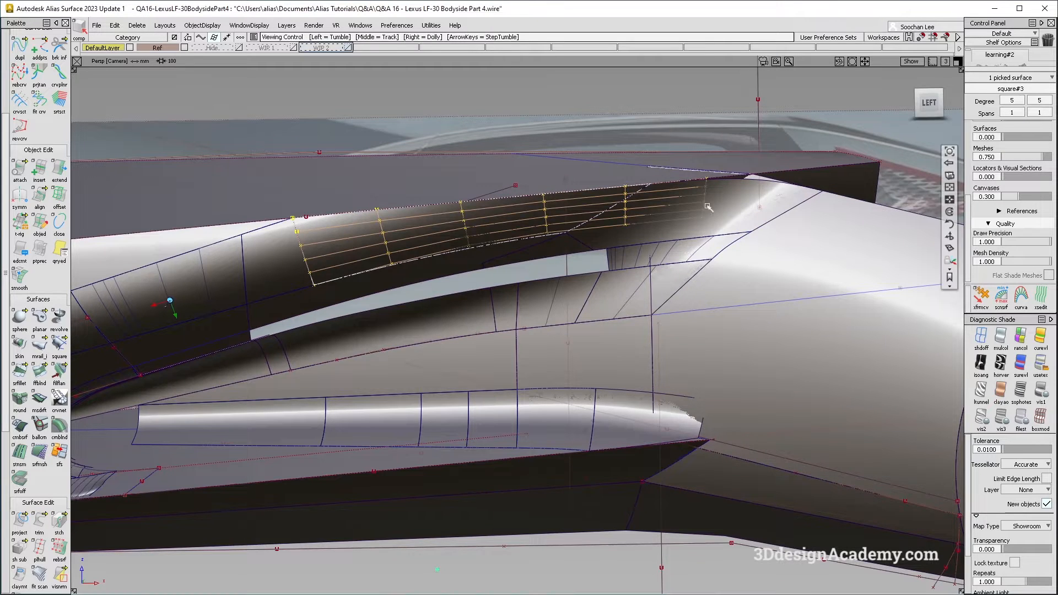
{"action": "left_click_drag", "start_coordinate": [708, 218], "coordinate": [704, 234], "text": "alt+shift"}
{"action": "right_click_drag", "start_coordinate": [630, 199], "coordinate": [485, 324], "text": "ctrl+shift"}
{"action": "left_click", "coordinate": [259, 282]}
{"action": "left_click", "coordinate": [39, 345]}
{"action": "left_click_drag", "start_coordinate": [140, 325], "coordinate": [311, 274], "text": "alt+shift"}
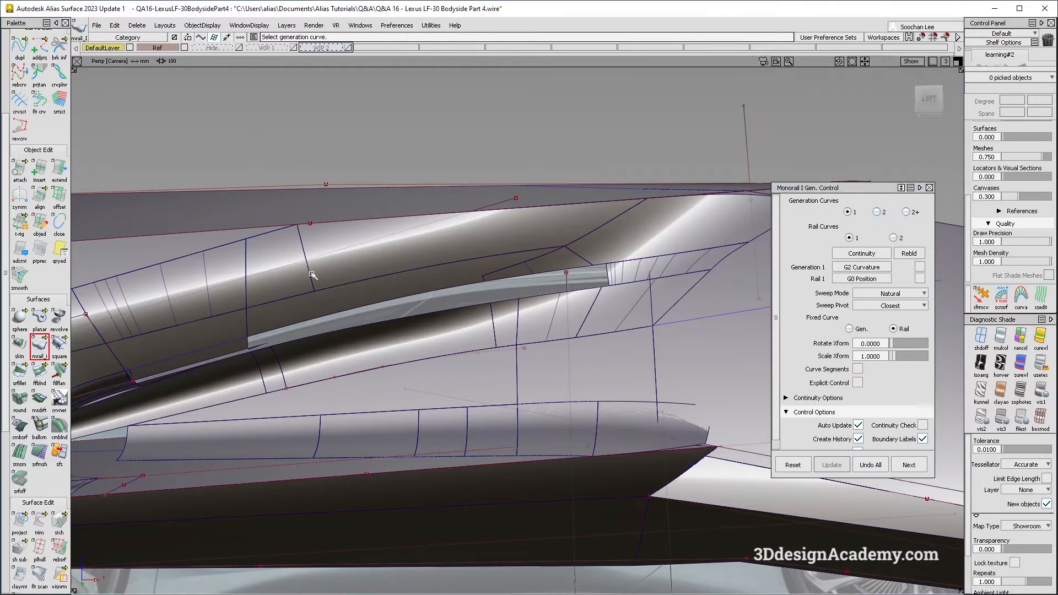
{"action": "left_click", "coordinate": [337, 292]}
{"action": "left_click", "coordinate": [356, 287]}
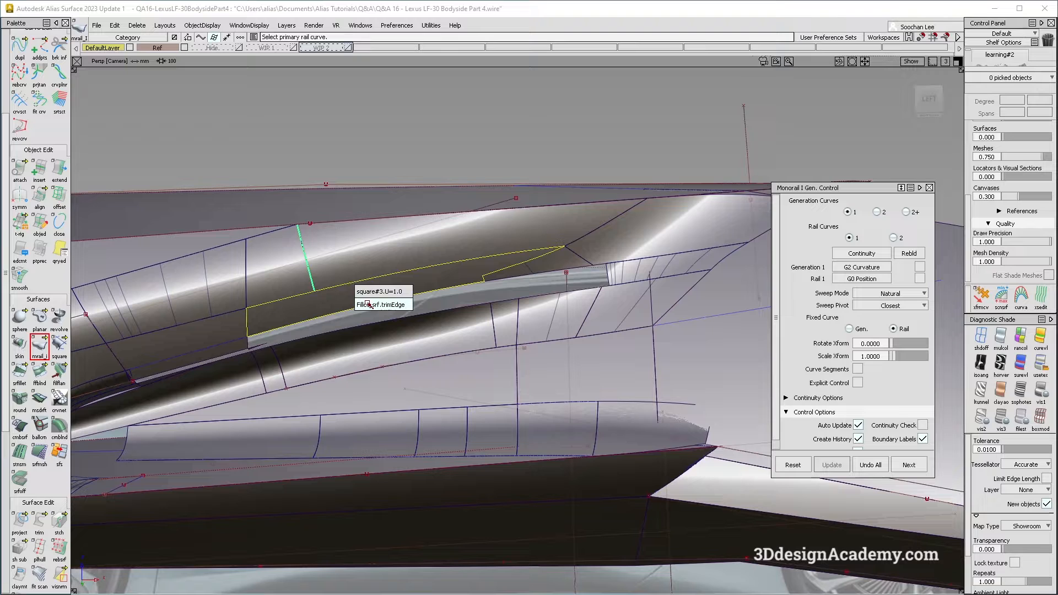
{"action": "left_click", "coordinate": [430, 237]}
{"action": "left_click_drag", "start_coordinate": [452, 210], "coordinate": [449, 247], "text": "ctrl+shift"}
{"action": "left_click", "coordinate": [490, 178]}
{"action": "left_click", "coordinate": [417, 262]}
{"action": "left_click", "coordinate": [435, 274]}
{"action": "left_click", "coordinate": [39, 521]}
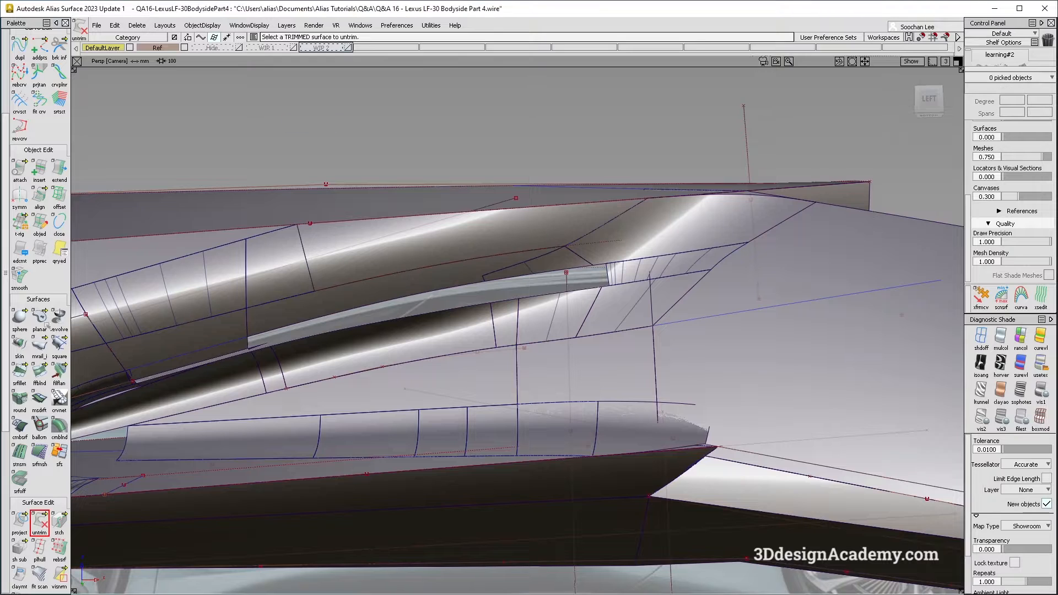
{"action": "left_click", "coordinate": [39, 347]}
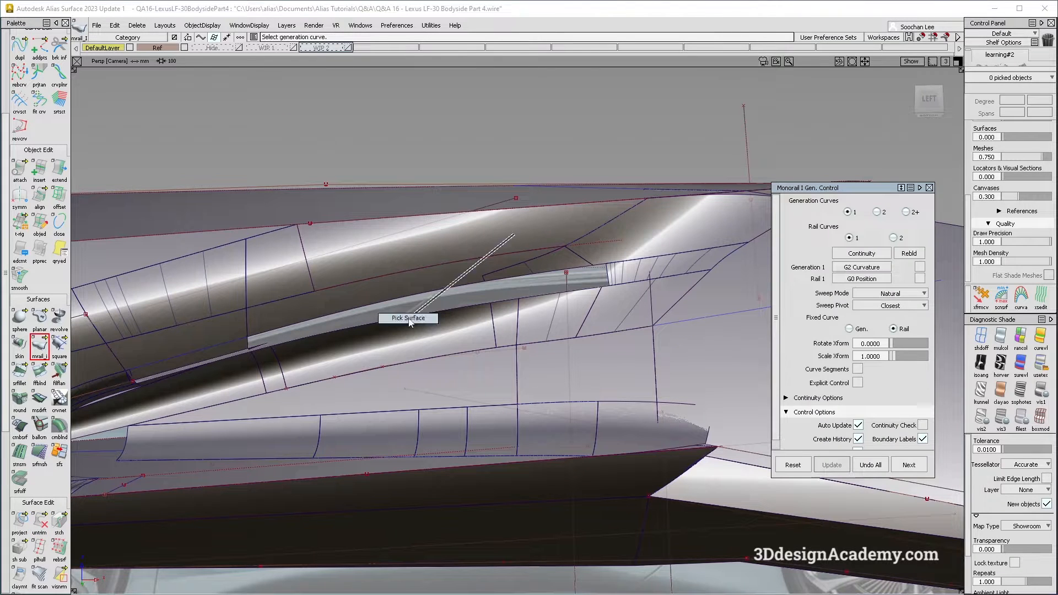
{"action": "left_click", "coordinate": [409, 321]}
{"action": "right_click_drag", "start_coordinate": [323, 244], "coordinate": [476, 385], "text": "ctrl+shift"}
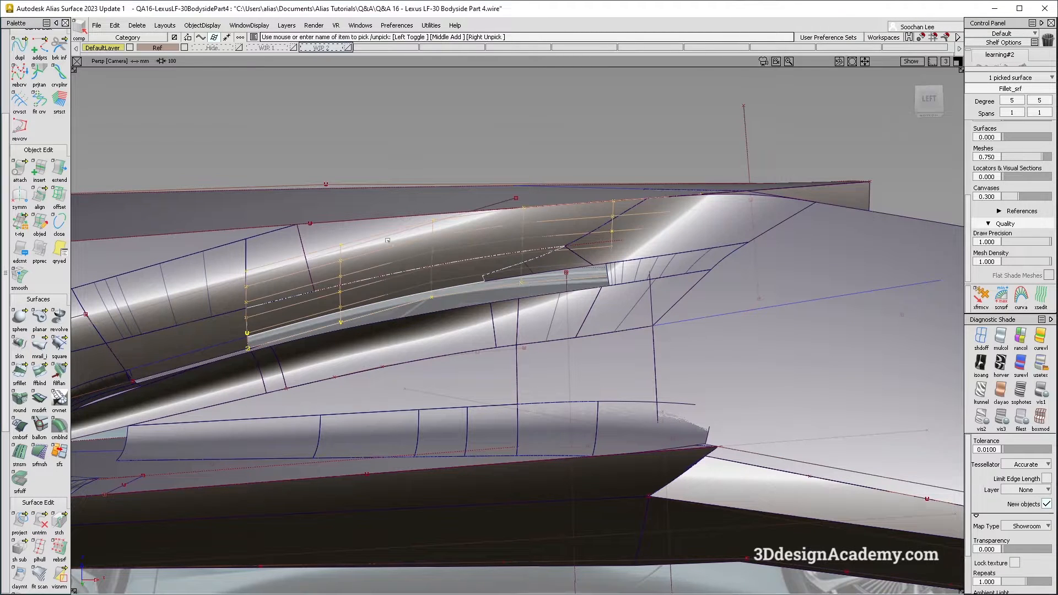
{"action": "left_click_drag", "start_coordinate": [449, 232], "coordinate": [362, 366], "text": "alt+shift"}
{"action": "right_click_drag", "start_coordinate": [539, 233], "coordinate": [362, 366], "text": "ctrl+shift"}
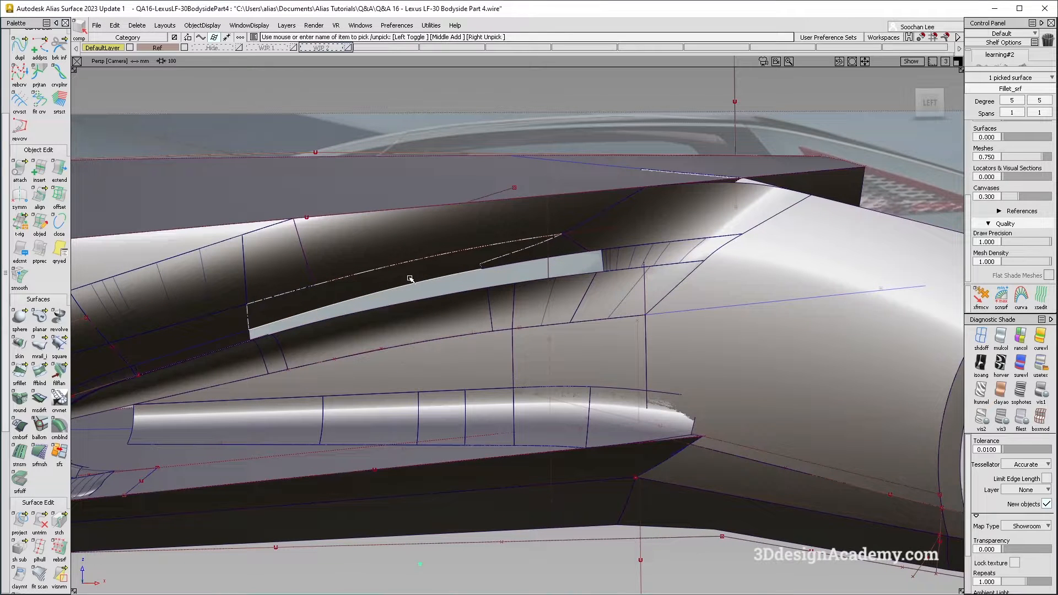
{"action": "left_click_drag", "start_coordinate": [166, 302], "coordinate": [172, 274], "text": "alt+shift"}
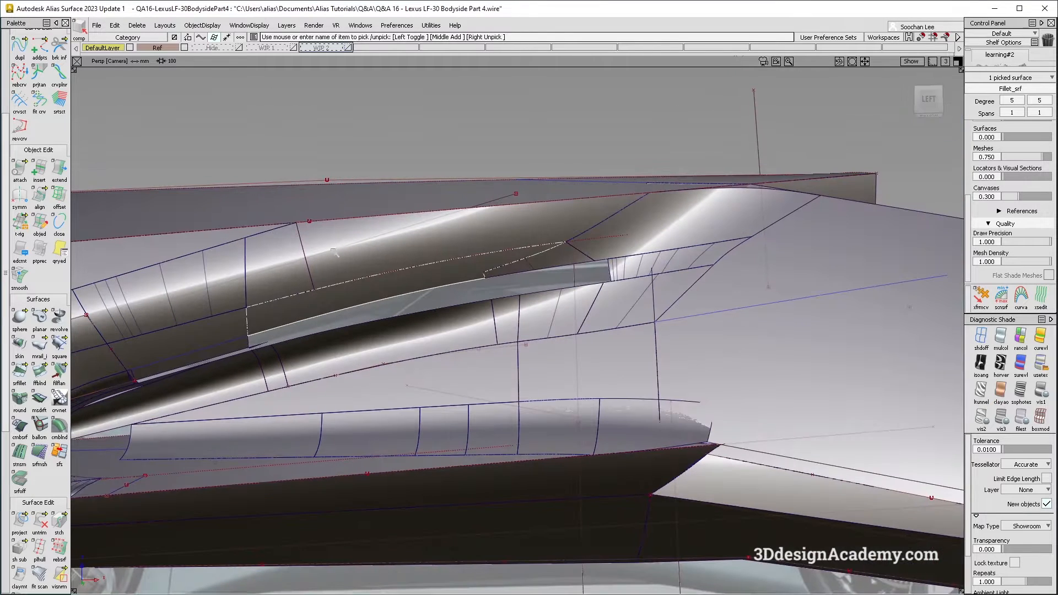
{"action": "left_click", "coordinate": [295, 230]}
Build a monorail surface from the front cross edge above the fillet, railed along Fillet_srf's trimmed edge, with G2 Curvature at Generation 1.
{"action": "left_click", "coordinate": [39, 345]}
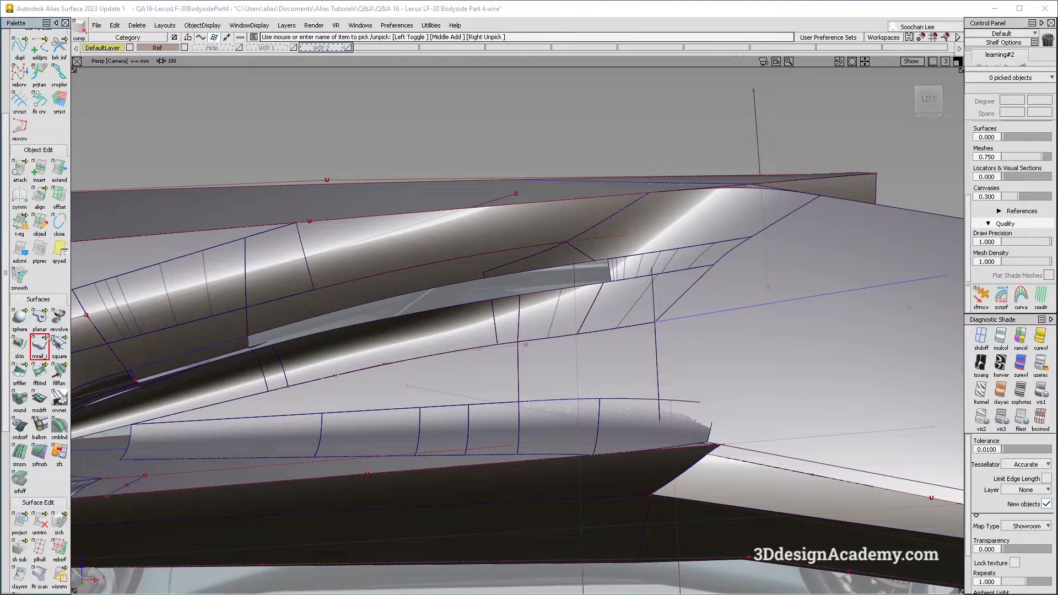
{"action": "left_click", "coordinate": [337, 278]}
{"action": "left_click", "coordinate": [406, 271]}
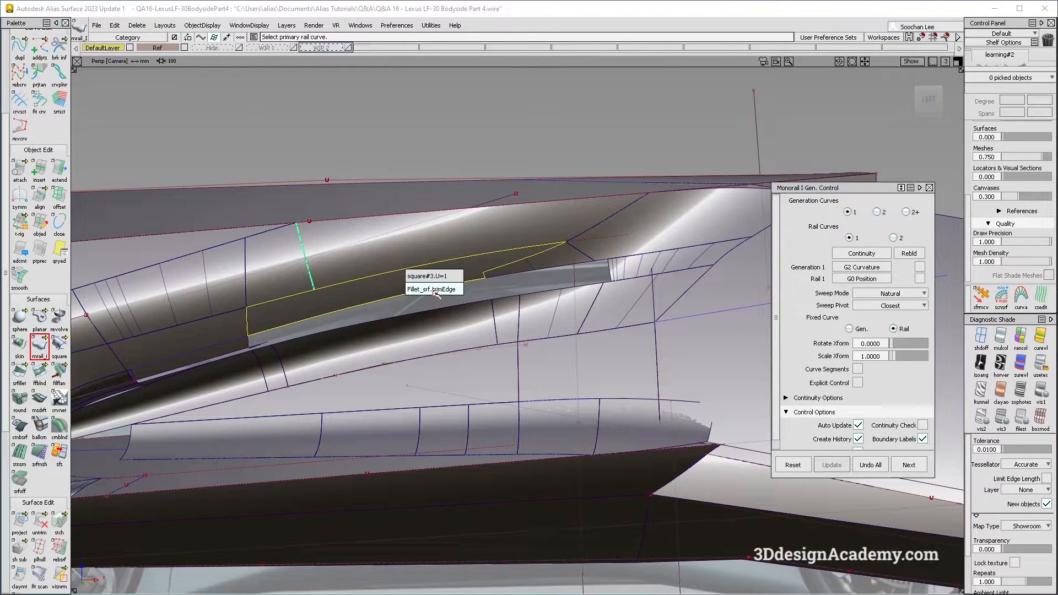
{"action": "left_click", "coordinate": [433, 287]}
{"action": "mouse_move", "coordinate": [433, 287]}
{"action": "left_mouse_down", "text": "alt+shift"}
{"action": "mouse_move", "coordinate": [577, 283]}
{"action": "mouse_move", "coordinate": [529, 265]}
{"action": "mouse_move", "coordinate": [526, 207]}
{"action": "left_mouse_up", "text": "alt+shift"}
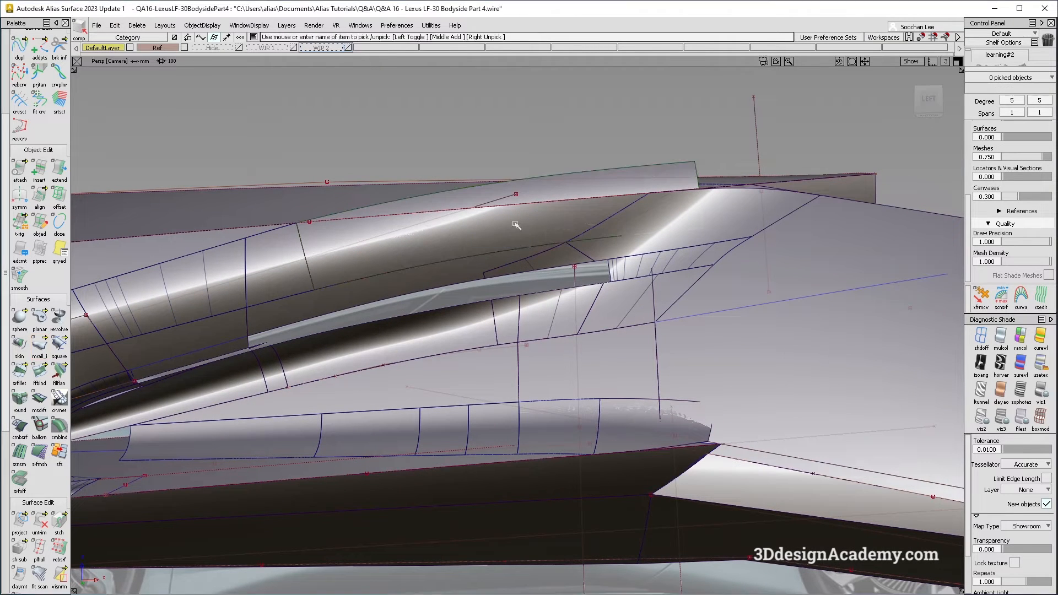
Hide the original square surface beneath the new monorail surface.
{"action": "left_click", "coordinate": [536, 232]}
{"action": "left_click", "coordinate": [538, 233]}
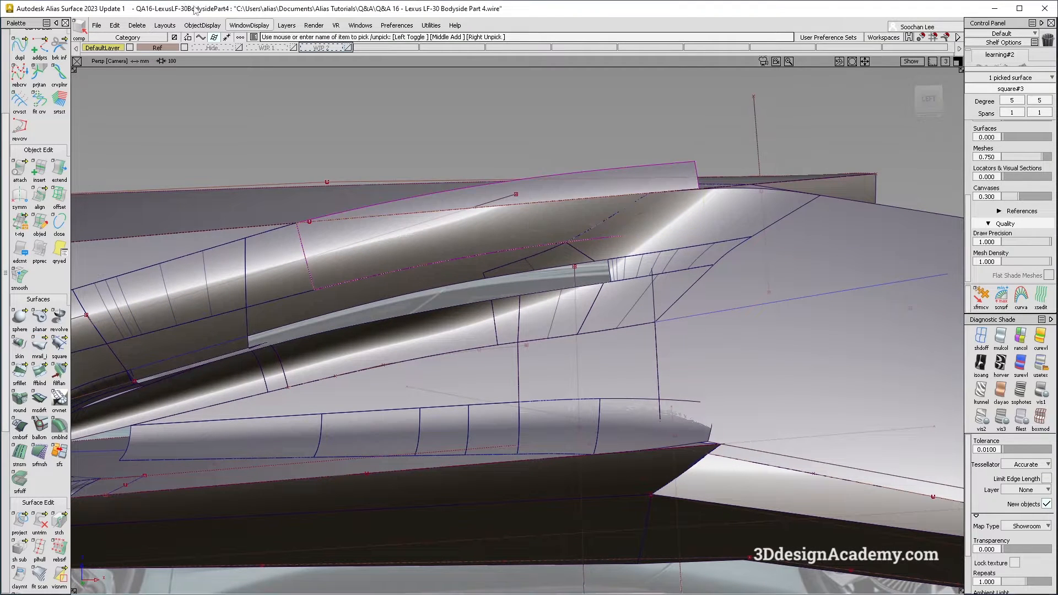
{"action": "left_click", "coordinate": [203, 25]}
{"action": "left_click", "coordinate": [205, 59]}
Hide the adjoining fillet piece at the rear end of the scoop and inspect the exposed junction.
{"action": "left_click_drag", "start_coordinate": [485, 275], "coordinate": [748, 241], "text": "alt+shift"}
{"action": "left_click_drag", "start_coordinate": [705, 67], "coordinate": [632, 153], "text": "ctrl+shift"}
{"action": "left_click", "coordinate": [629, 163]}
{"action": "right_click_drag", "start_coordinate": [634, 166], "coordinate": [739, 182], "text": "alt+shift"}
{"action": "left_click_drag", "start_coordinate": [739, 182], "coordinate": [1054, 345], "text": "alt+shift"}
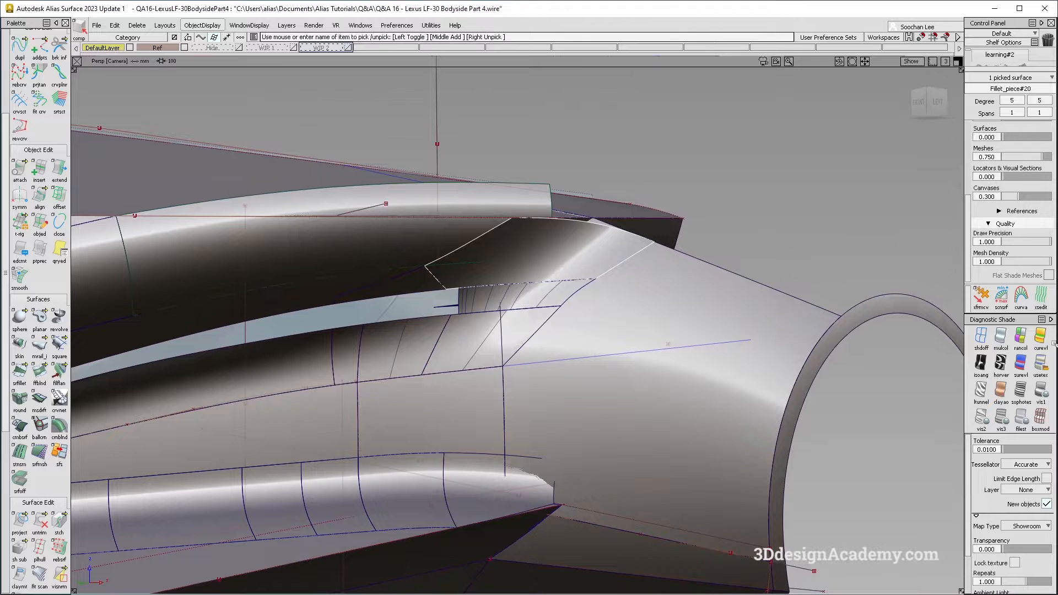
{"action": "left_click", "coordinate": [981, 337]}
{"action": "right_click_drag", "start_coordinate": [529, 236], "coordinate": [602, 237], "text": "alt+shift"}
{"action": "left_click_drag", "start_coordinate": [602, 237], "coordinate": [534, 246], "text": "alt+shift"}
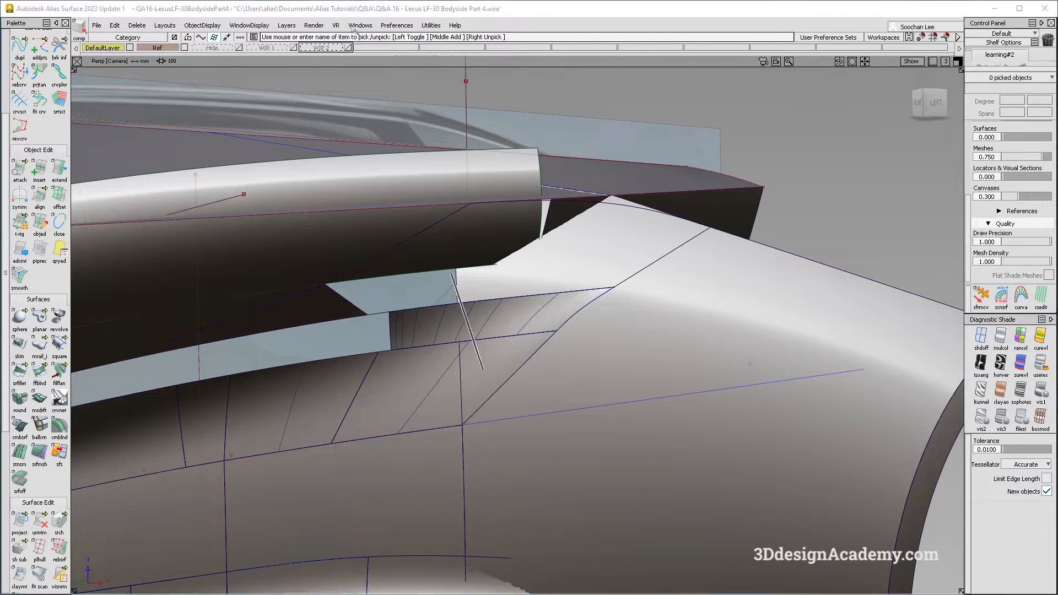
Extend the rear end of the new monorail surface using Extrapolate with Merge on, accepting removal of its construction history.
{"action": "double_click", "coordinate": [59, 170]}
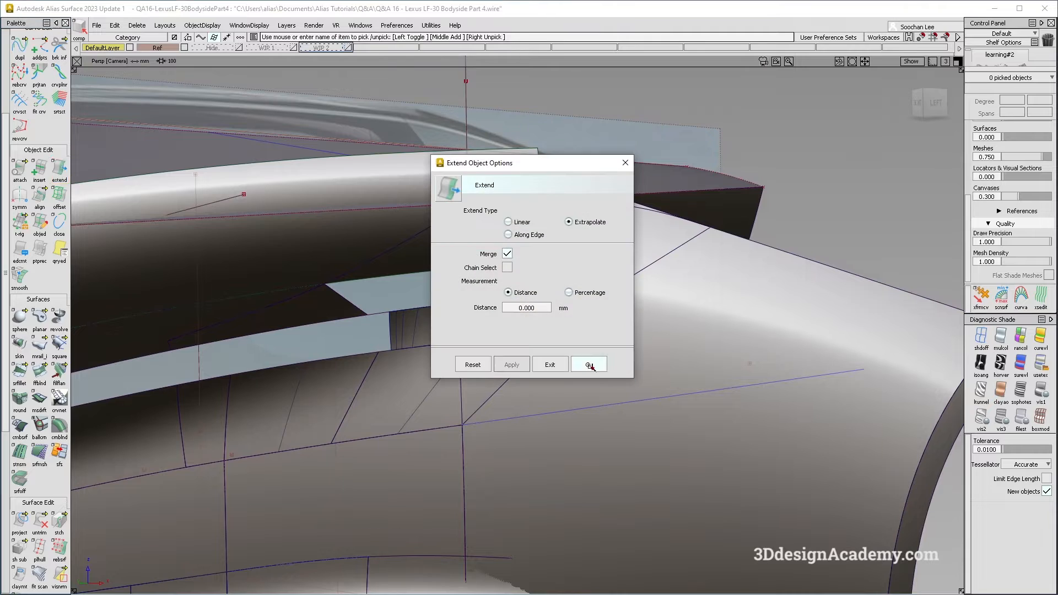
{"action": "left_click", "coordinate": [589, 365]}
{"action": "left_click", "coordinate": [681, 174]}
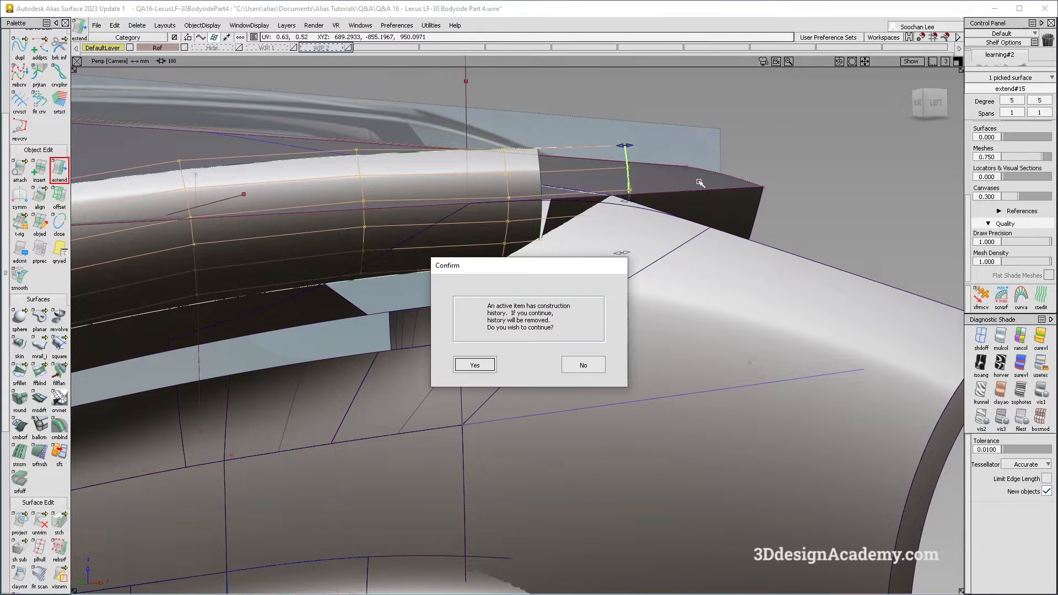
{"action": "key", "text": "Return"}
{"action": "left_click_drag", "start_coordinate": [687, 202], "coordinate": [566, 258], "text": "alt+shift"}
{"action": "key", "text": "Escape"}
{"action": "key", "text": "ctrl+shift+n"}
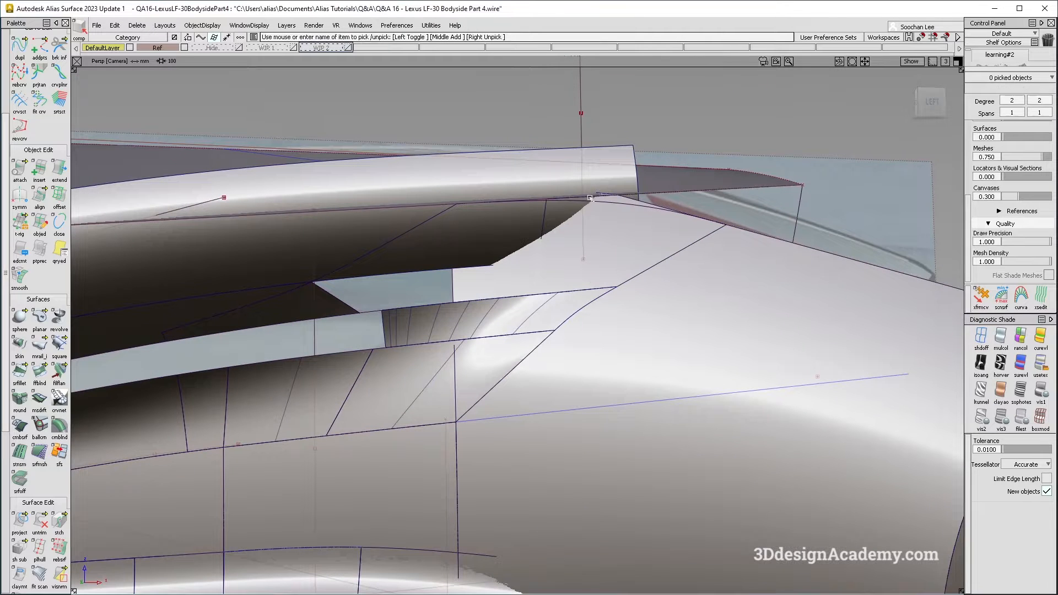
{"action": "left_click_drag", "start_coordinate": [586, 260], "coordinate": [626, 255], "text": "alt+shift"}
Compare the extended surface's highlights around the rear blend area with the Lexus LF-30 reference photos.
{"action": "key", "text": "alt+Tab"}
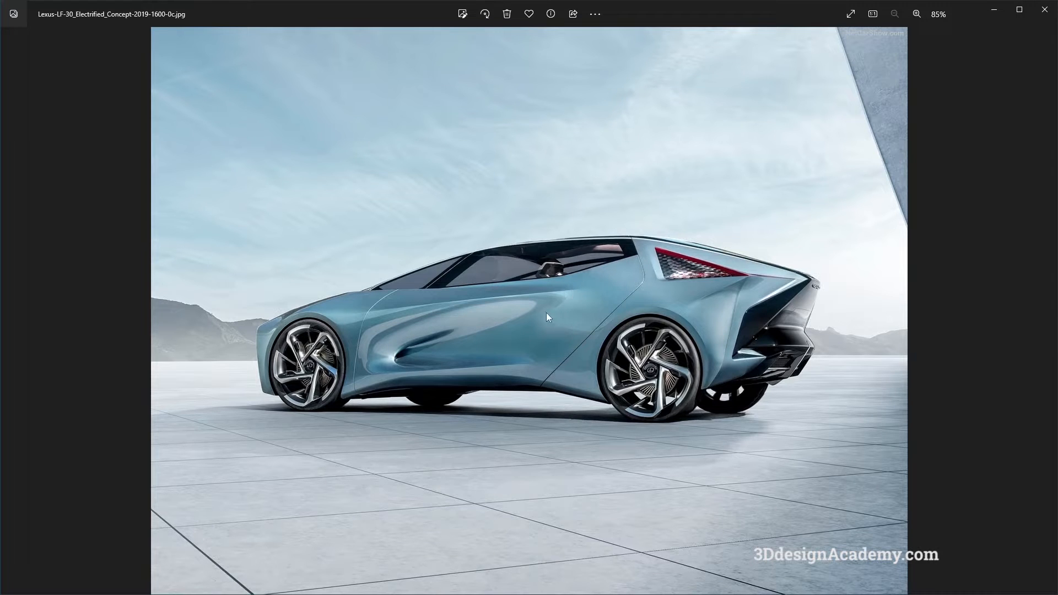
{"action": "key", "text": "Left"}
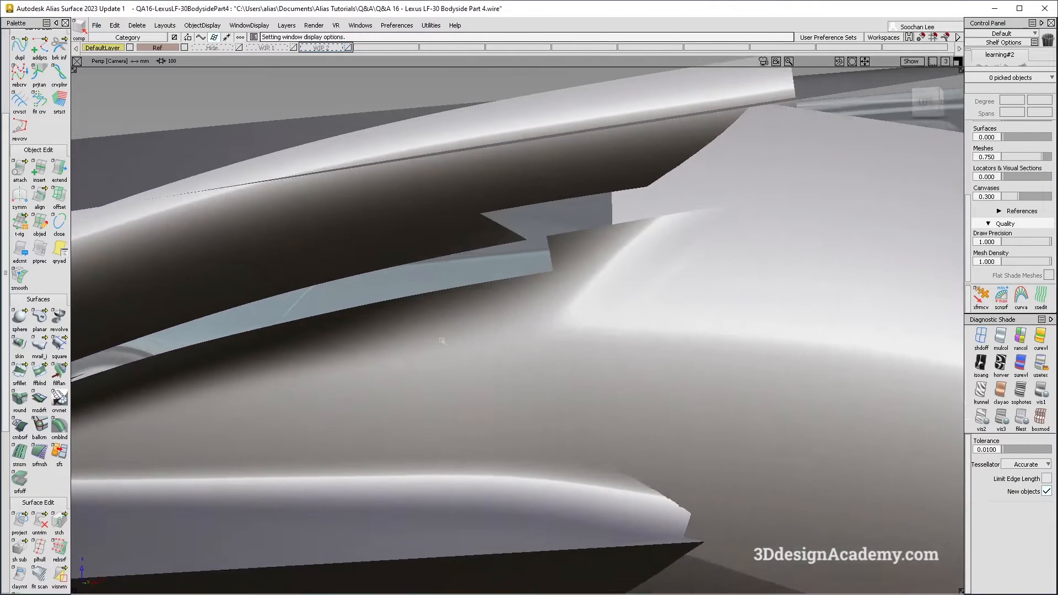
{"action": "left_click_drag", "start_coordinate": [442, 341], "coordinate": [515, 326], "text": "alt+shift"}
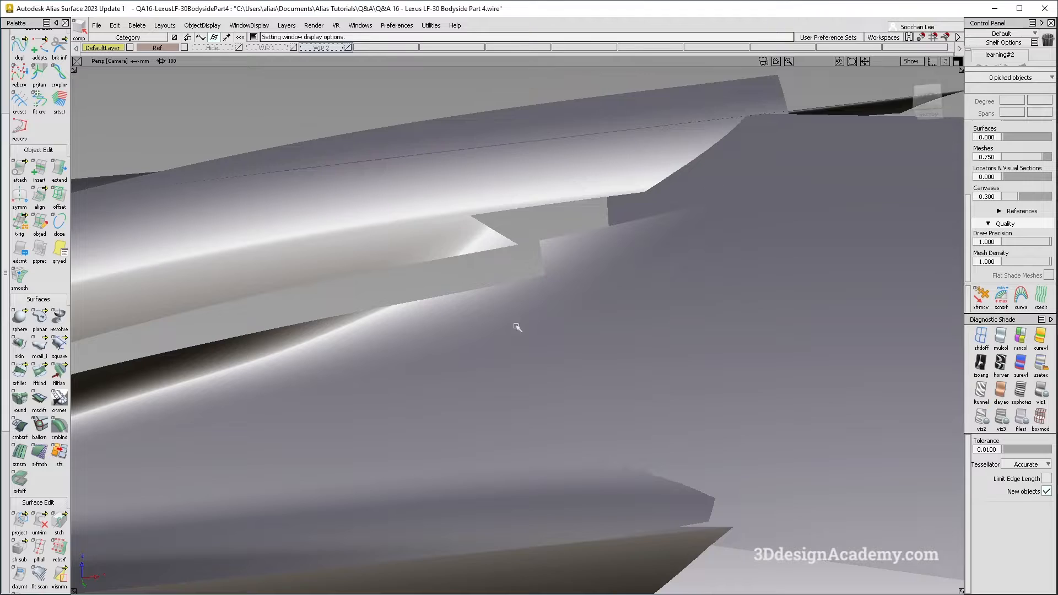
{"action": "mouse_move", "coordinate": [540, 195]}
{"action": "left_mouse_down", "text": "alt+shift"}
{"action": "mouse_move", "coordinate": [548, 219]}
{"action": "mouse_move", "coordinate": [238, 256]}
{"action": "mouse_move", "coordinate": [406, 310]}
{"action": "mouse_move", "coordinate": [436, 364]}
{"action": "left_mouse_up", "text": "alt+shift"}
Show the backup surfaces on the WIP 2 layer and hide all unselected objects.
{"action": "left_click", "coordinate": [202, 26]}
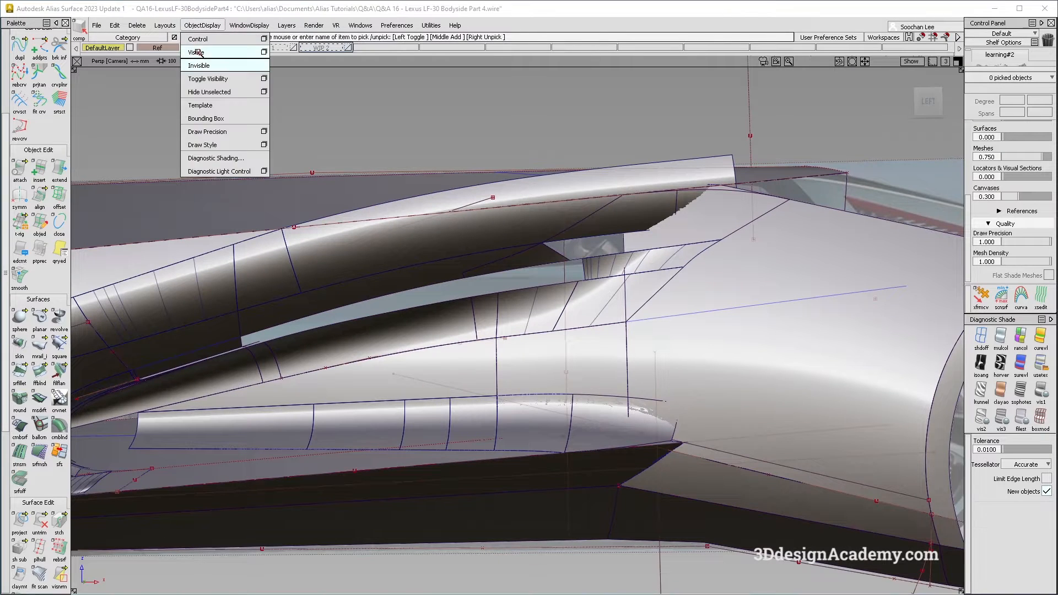
{"action": "left_click", "coordinate": [199, 54]}
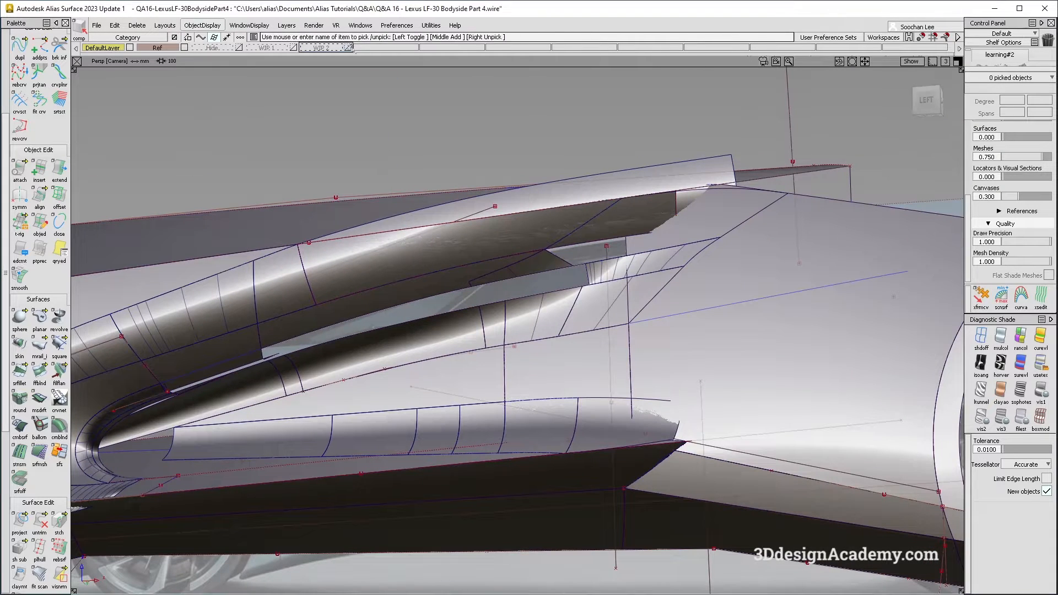
{"action": "left_click", "coordinate": [326, 47]}
{"action": "left_click", "coordinate": [202, 26]}
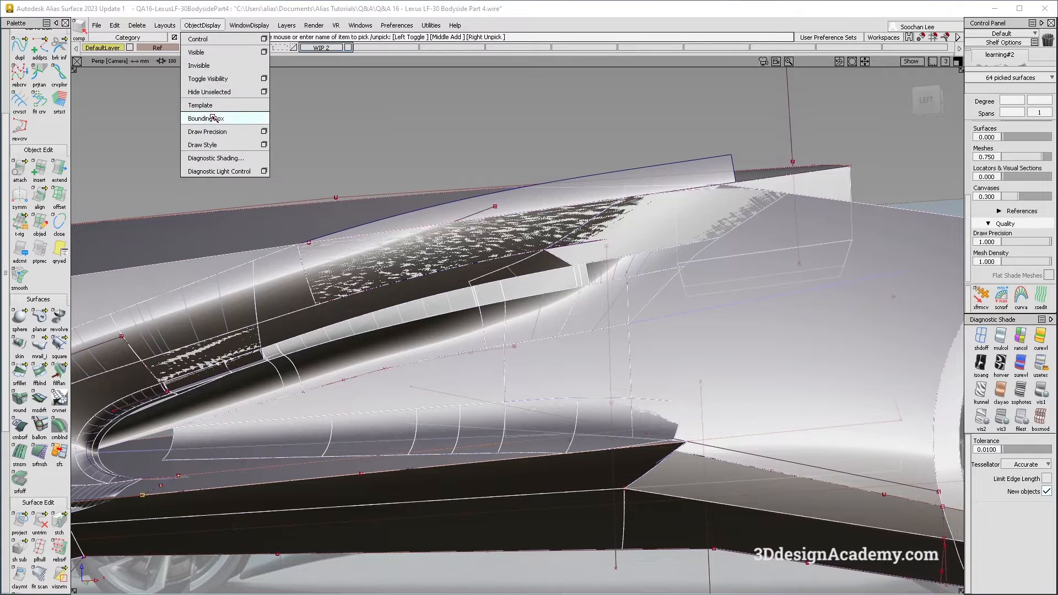
{"action": "left_click", "coordinate": [218, 92]}
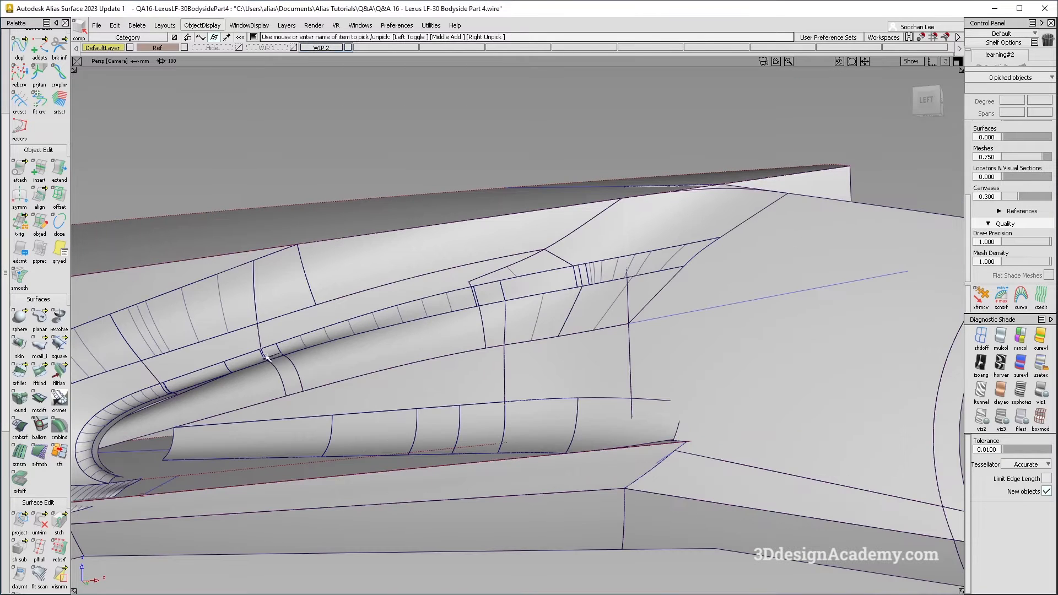
Compare the highlights on the shaded backup bodyside with the front and rear three-quarter reference photos.
{"action": "right_click_drag", "start_coordinate": [496, 331], "coordinate": [474, 342], "text": "alt+shift"}
{"action": "mouse_move", "coordinate": [475, 342]}
{"action": "left_mouse_down", "text": "alt+shift"}
{"action": "mouse_move", "coordinate": [397, 352]}
{"action": "mouse_move", "coordinate": [402, 332]}
{"action": "mouse_move", "coordinate": [428, 367]}
{"action": "mouse_move", "coordinate": [480, 361]}
{"action": "left_mouse_up", "text": "alt+shift"}
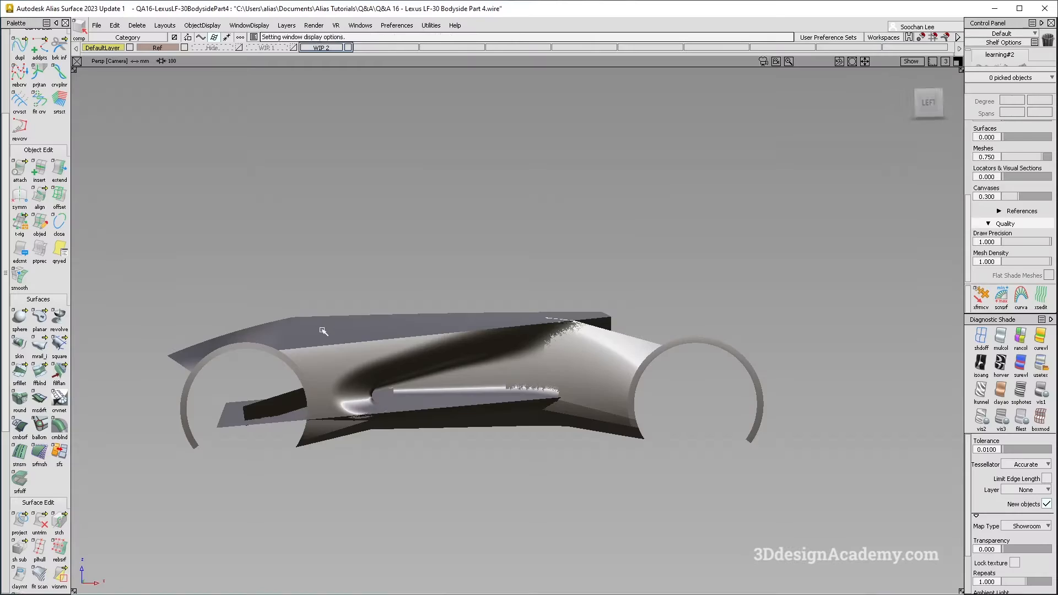
{"action": "left_click_drag", "start_coordinate": [364, 287], "coordinate": [472, 357], "text": "alt+shift"}
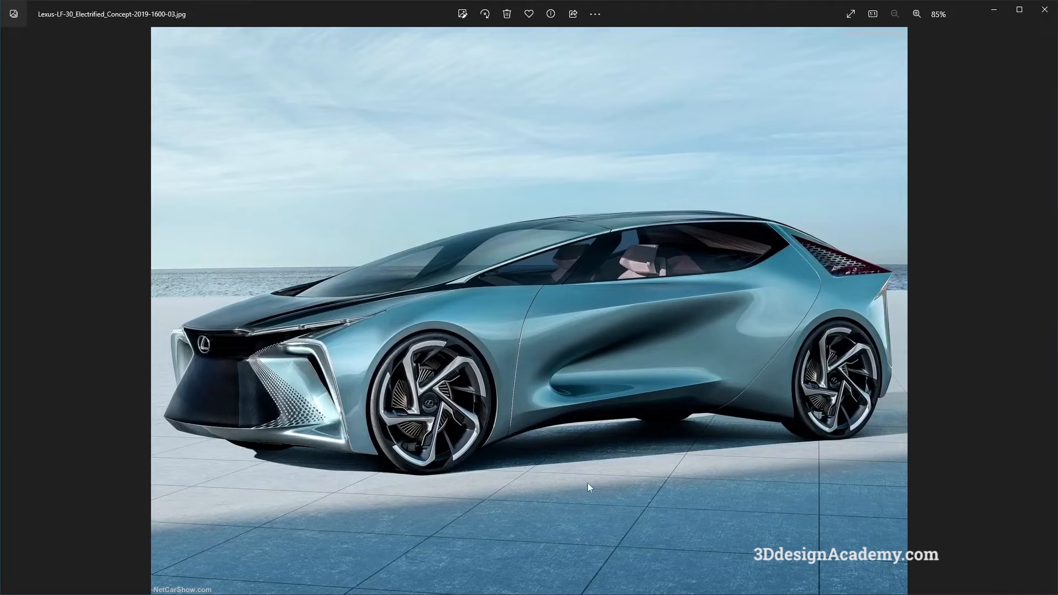
{"action": "key", "text": "Left"}
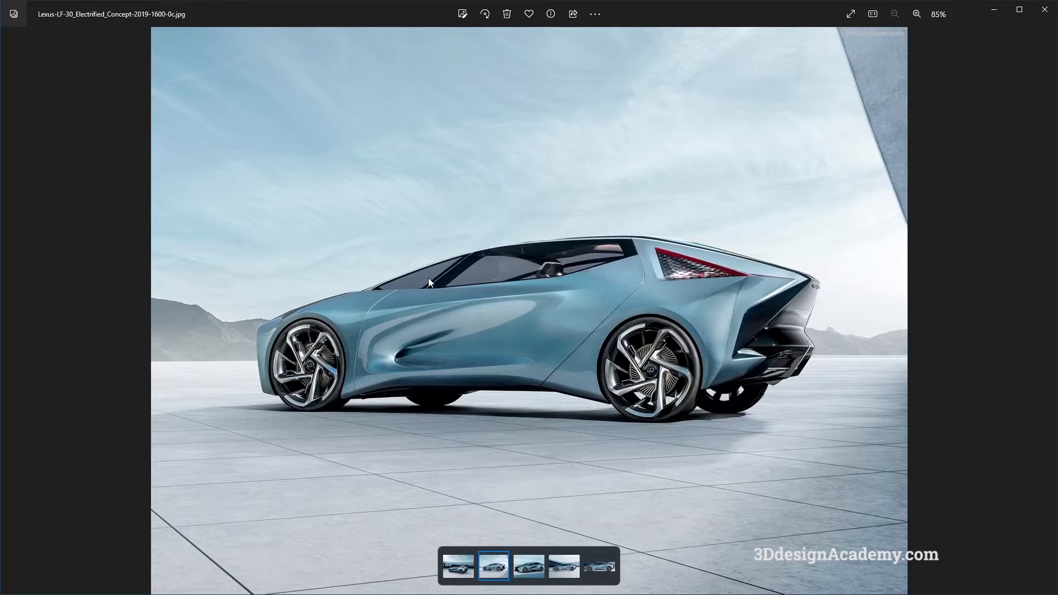
{"action": "key", "text": "Left"}
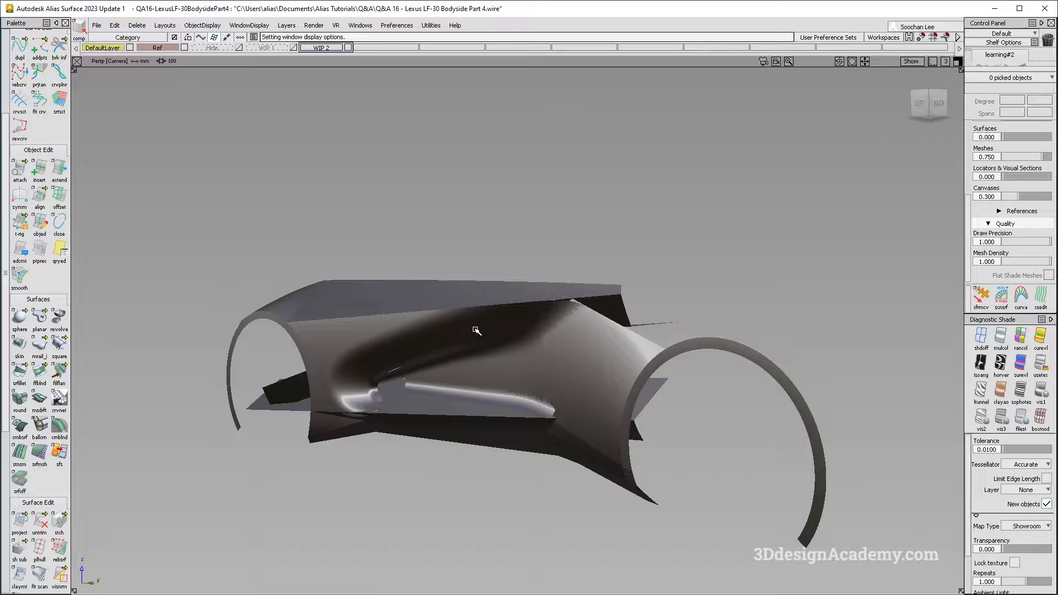
{"action": "key", "text": "alt+Tab"}
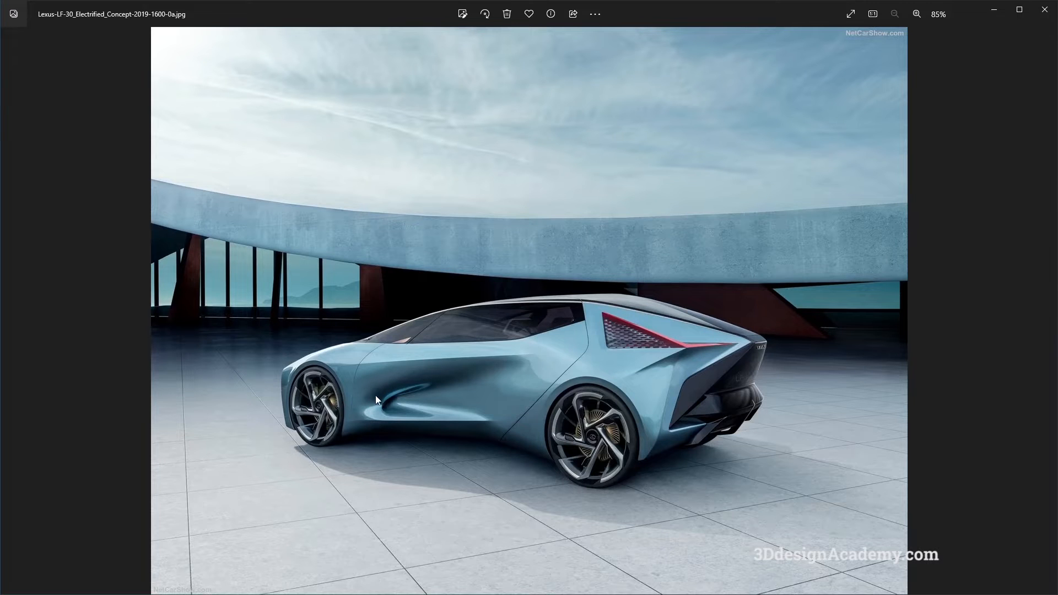
{"action": "key", "text": "alt+Tab"}
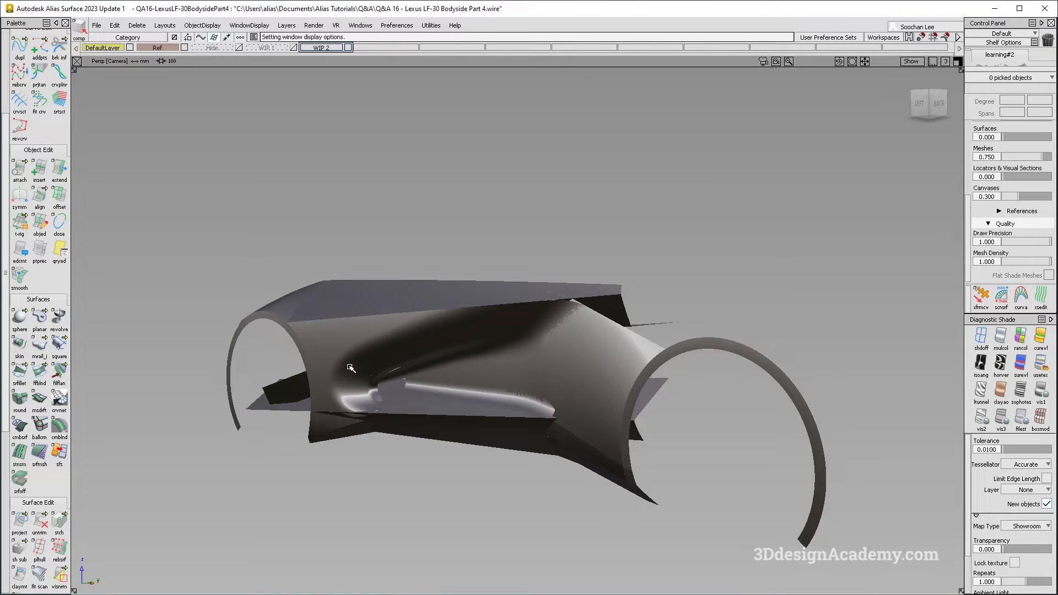
{"action": "key", "text": "alt+Tab"}
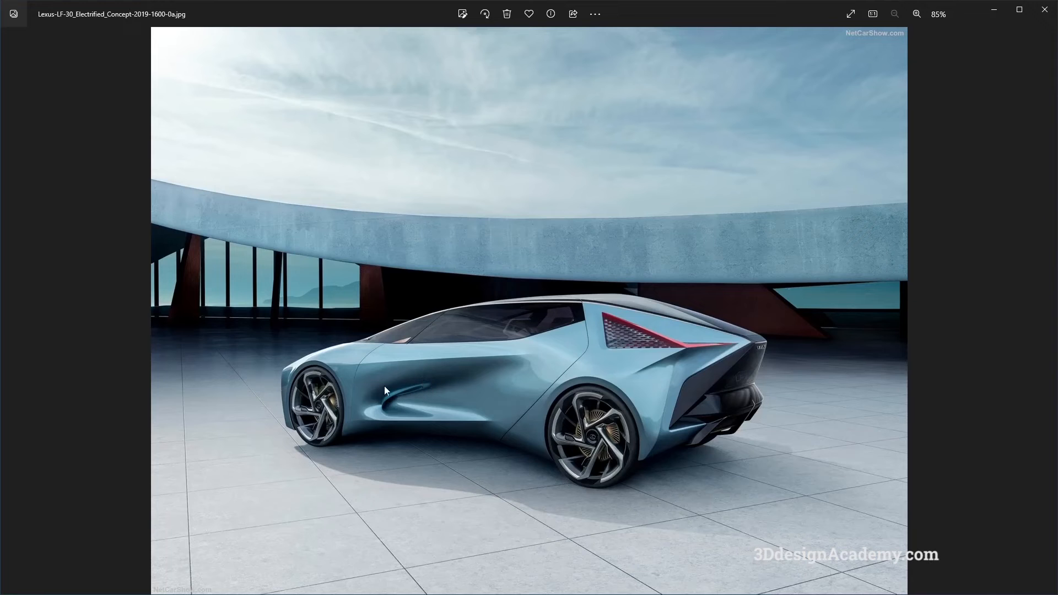
{"action": "key", "text": "alt+Tab"}
Go through the remaining reference photos and compare the scoop's highlights with the side-view photo.
{"action": "left_click_drag", "start_coordinate": [408, 386], "coordinate": [433, 378], "text": "alt+shift"}
{"action": "key", "text": "alt+Tab"}
{"action": "key", "text": "Right"}
{"action": "key", "text": "Left"}
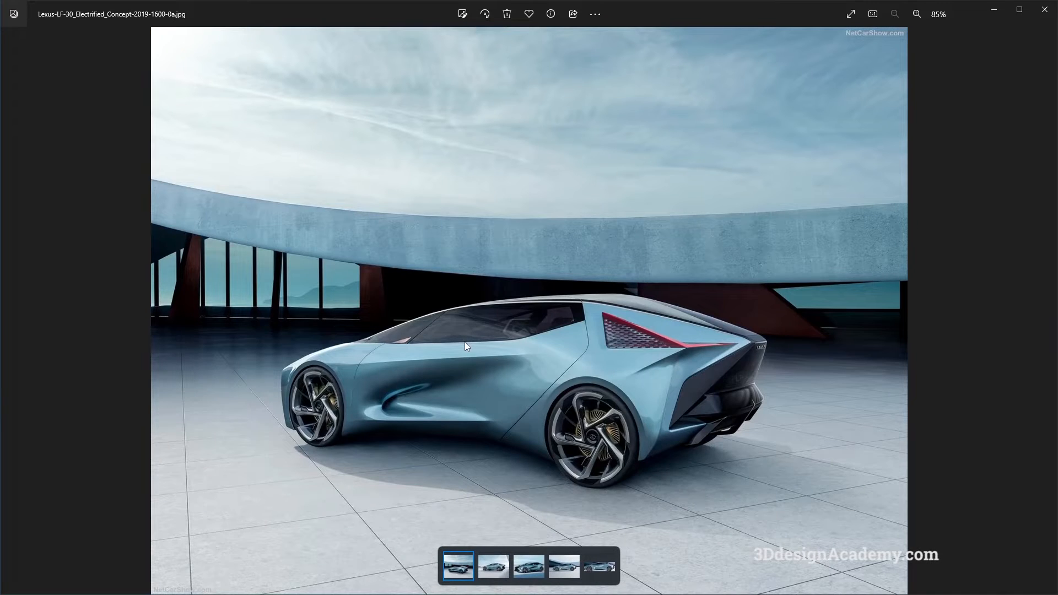
{"action": "key", "text": "Right"}
{"action": "key", "text": "Right"}
{"action": "key", "text": "Right"}
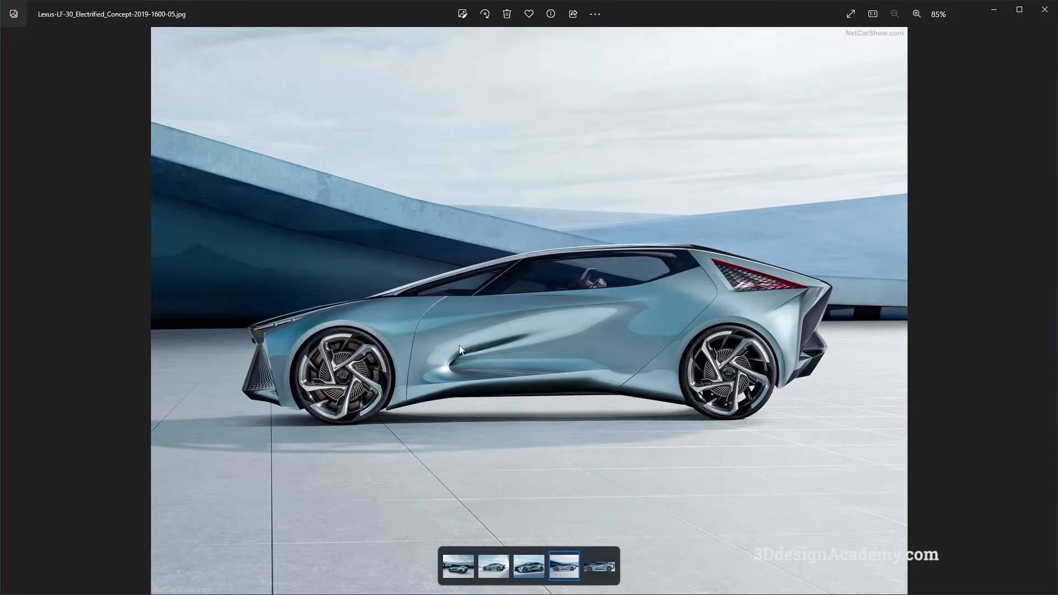
{"action": "key", "text": "Right"}
{"action": "key", "text": "Left"}
{"action": "key", "text": "alt+Tab"}
{"action": "left_click_drag", "start_coordinate": [570, 380], "coordinate": [478, 361], "text": "alt+shift"}
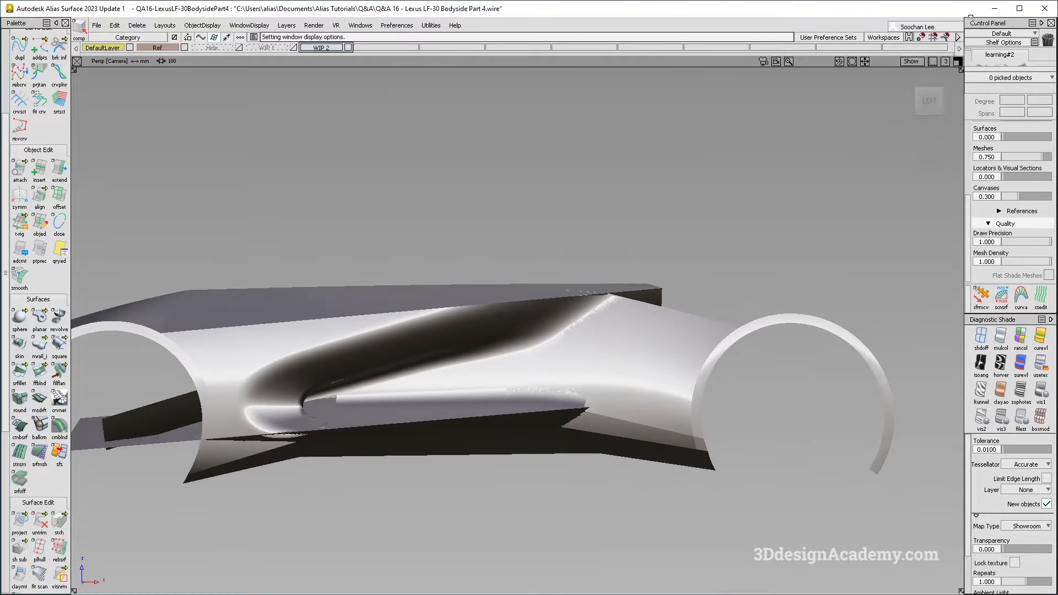
Switch to the Left orthographic view with diagnostic shading turned off and frame the whole bodyside.
{"action": "key", "text": "F6"}
{"action": "left_click", "coordinate": [982, 337]}
{"action": "middle_click_drag", "start_coordinate": [314, 386], "coordinate": [771, 301], "text": "alt+shift"}
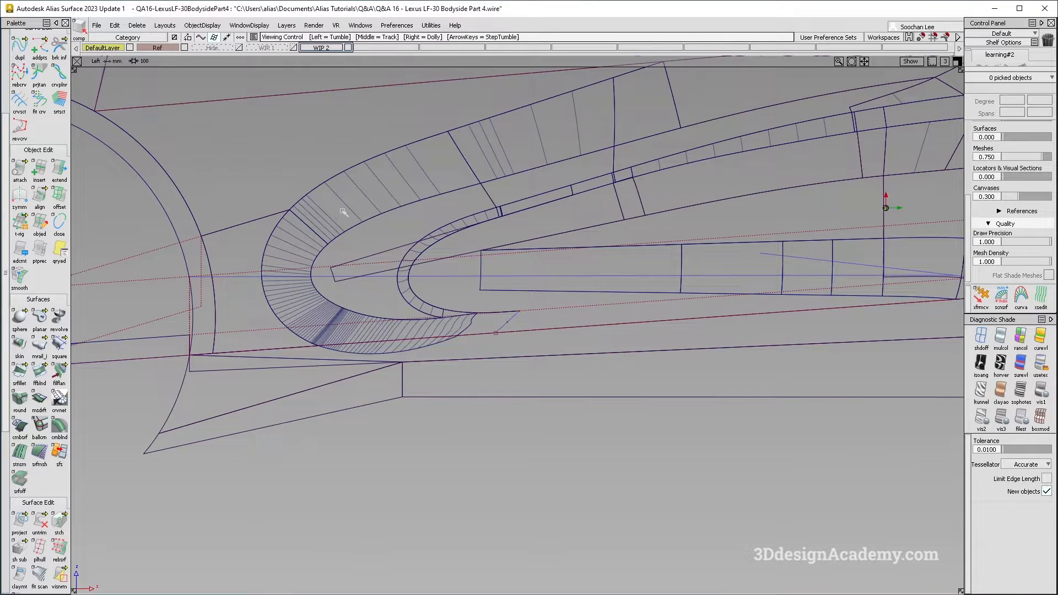
{"action": "middle_click_drag", "start_coordinate": [345, 219], "coordinate": [358, 241], "text": "alt+shift"}
{"action": "right_click_drag", "start_coordinate": [897, 226], "coordinate": [539, 206], "text": "alt+shift"}
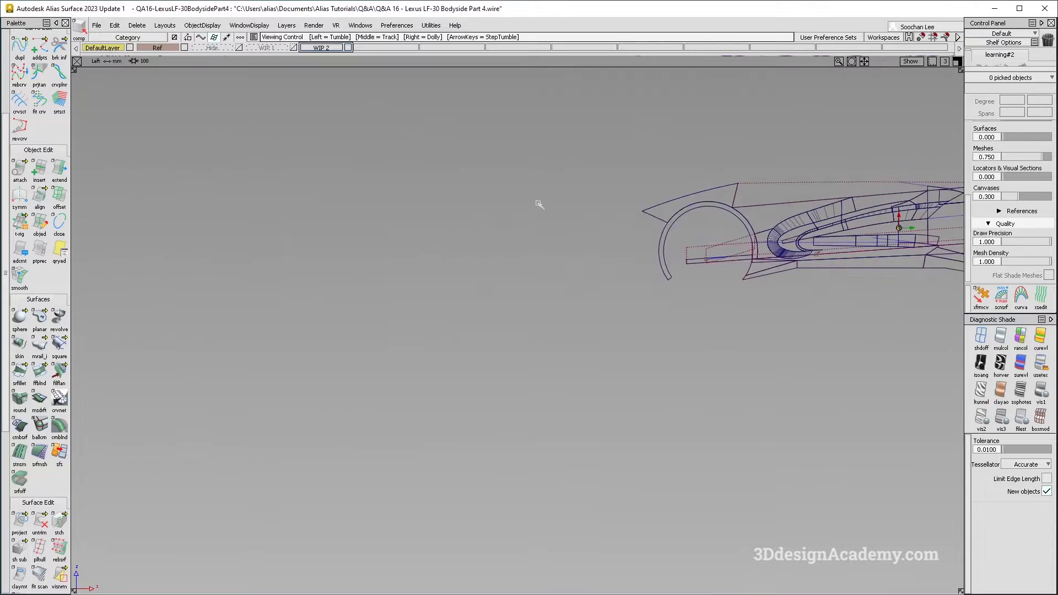
{"action": "middle_click_drag", "start_coordinate": [538, 205], "coordinate": [274, 250], "text": "alt+shift"}
Unhide the hidden objects and make Ref the active layer.
{"action": "left_click", "coordinate": [203, 23]}
{"action": "left_click", "coordinate": [203, 51]}
{"action": "left_click", "coordinate": [178, 48]}
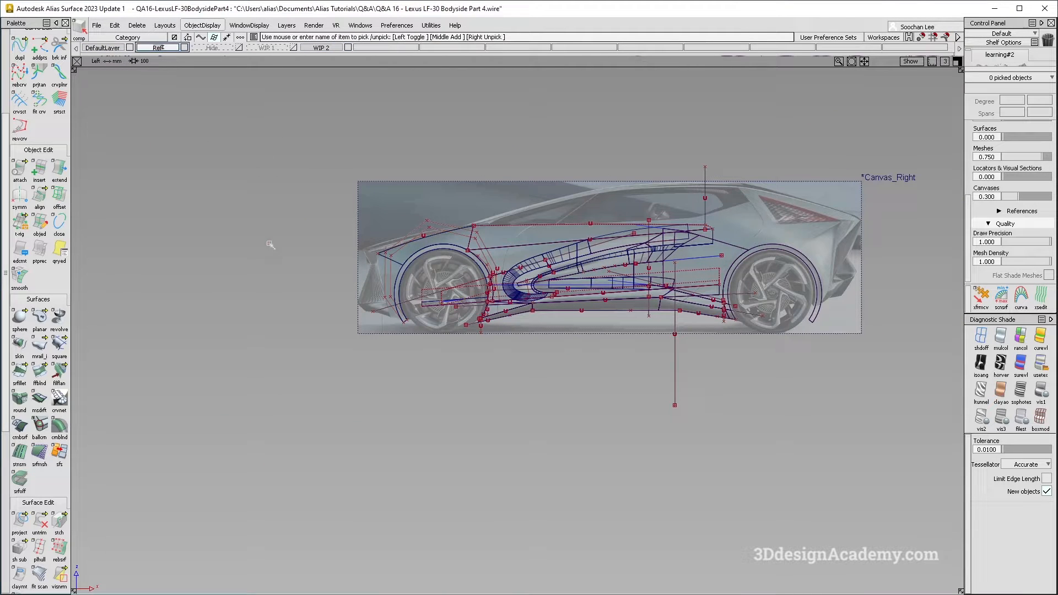
Assign the side-view reference canvas to the WIP 2 layer.
{"action": "middle_click_drag", "start_coordinate": [448, 172], "coordinate": [432, 178], "text": "alt+shift"}
{"action": "left_click_drag", "start_coordinate": [492, 200], "coordinate": [491, 189], "text": "ctrl+shift"}
{"action": "left_click", "coordinate": [502, 190]}
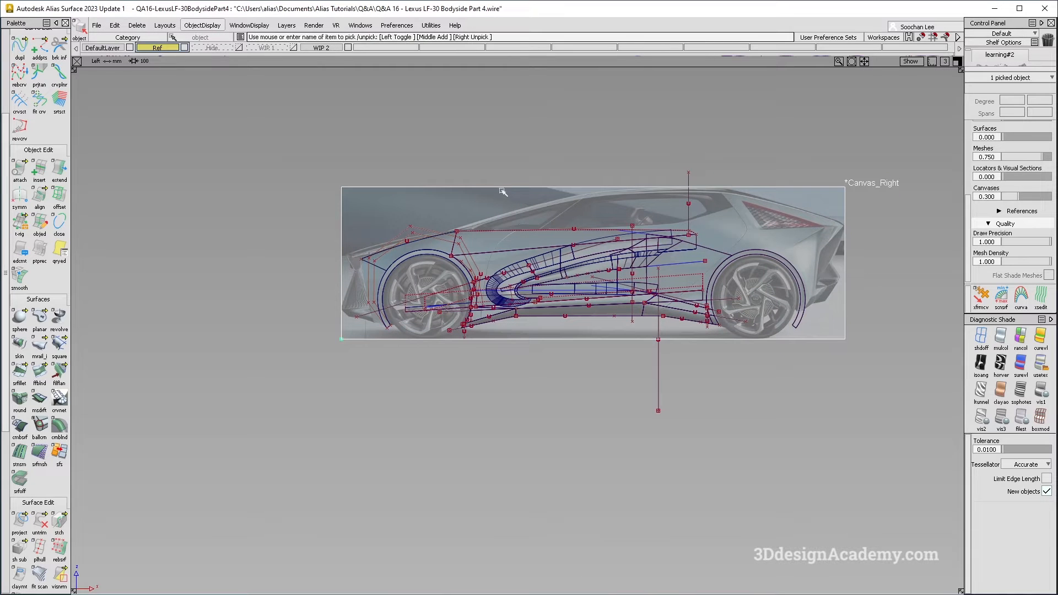
{"action": "left_click", "coordinate": [322, 48]}
{"action": "left_click", "coordinate": [323, 58]}
Isolate the WIP 2 layer's objects by hiding everything else, and view them in perspective.
{"action": "left_click", "coordinate": [322, 48]}
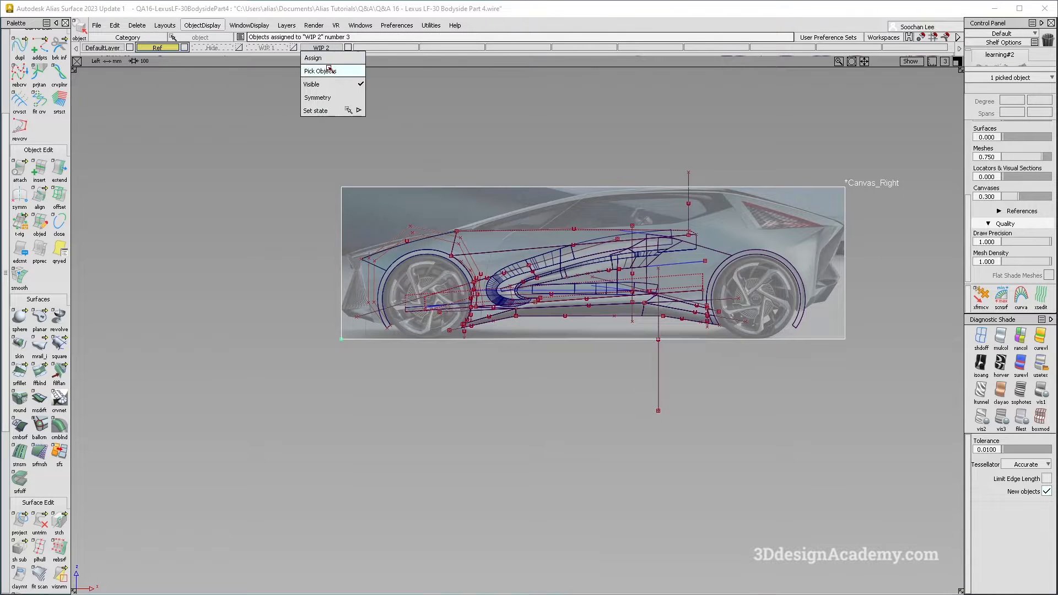
{"action": "left_click", "coordinate": [327, 70]}
{"action": "left_click", "coordinate": [205, 28]}
{"action": "left_click", "coordinate": [200, 91]}
{"action": "right_click_drag", "start_coordinate": [618, 276], "coordinate": [694, 281], "text": "alt+shift"}
{"action": "left_click_drag", "start_coordinate": [552, 377], "coordinate": [536, 172], "text": "ctrl+shift"}
{"action": "right_click_drag", "start_coordinate": [514, 223], "coordinate": [582, 218], "text": "alt+shift"}
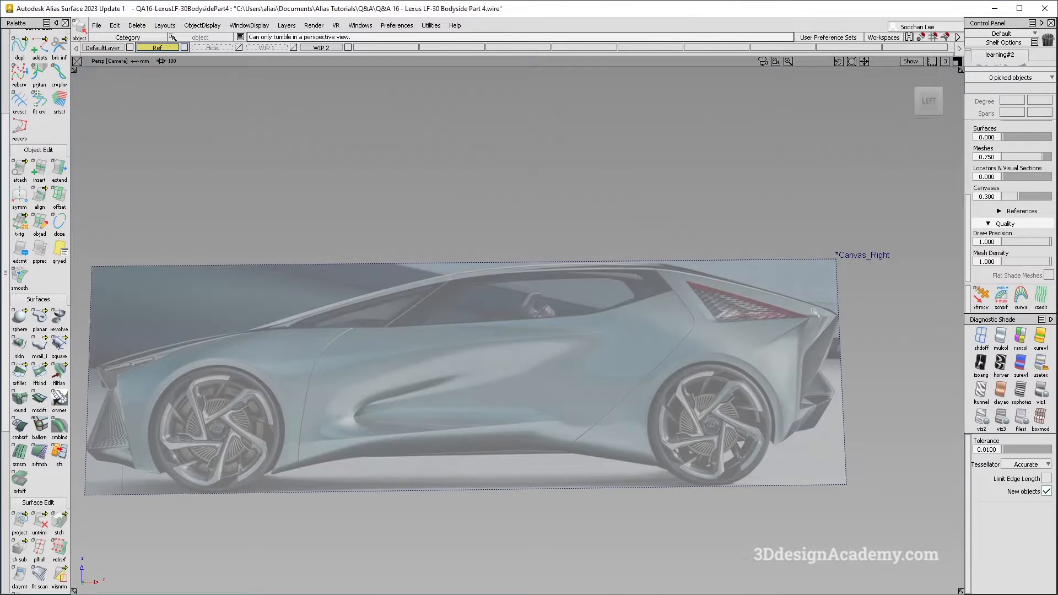
Shade the isolated bodyside with the user-defined texture diagnostic shader and view it from the rear three-quarter.
{"action": "left_click_drag", "start_coordinate": [910, 352], "coordinate": [868, 348], "text": "alt+shift"}
{"action": "left_click", "coordinate": [1041, 364]}
{"action": "mouse_move", "coordinate": [676, 347]}
{"action": "left_mouse_down", "text": "alt+shift"}
{"action": "mouse_move", "coordinate": [534, 356]}
{"action": "mouse_move", "coordinate": [477, 435]}
{"action": "mouse_move", "coordinate": [489, 426]}
{"action": "left_mouse_up", "text": "alt+shift"}
{"action": "left_click_drag", "start_coordinate": [369, 378], "coordinate": [357, 360], "text": "alt+shift"}
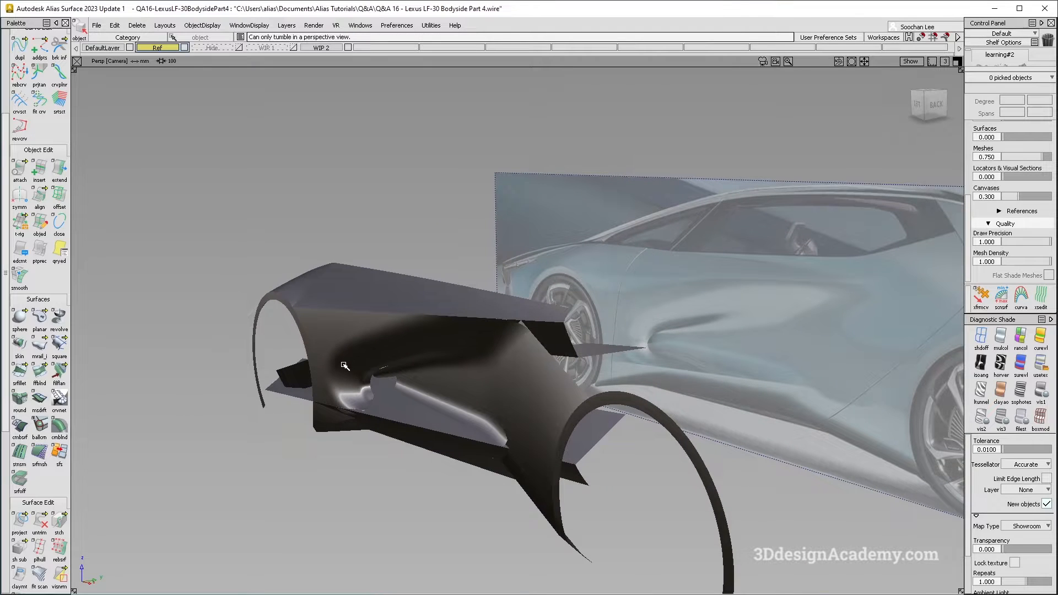
Go through the side and rear three-quarter reference photos and compare their scoop highlights with the shaded bodyside.
{"action": "key", "text": "alt+Tab"}
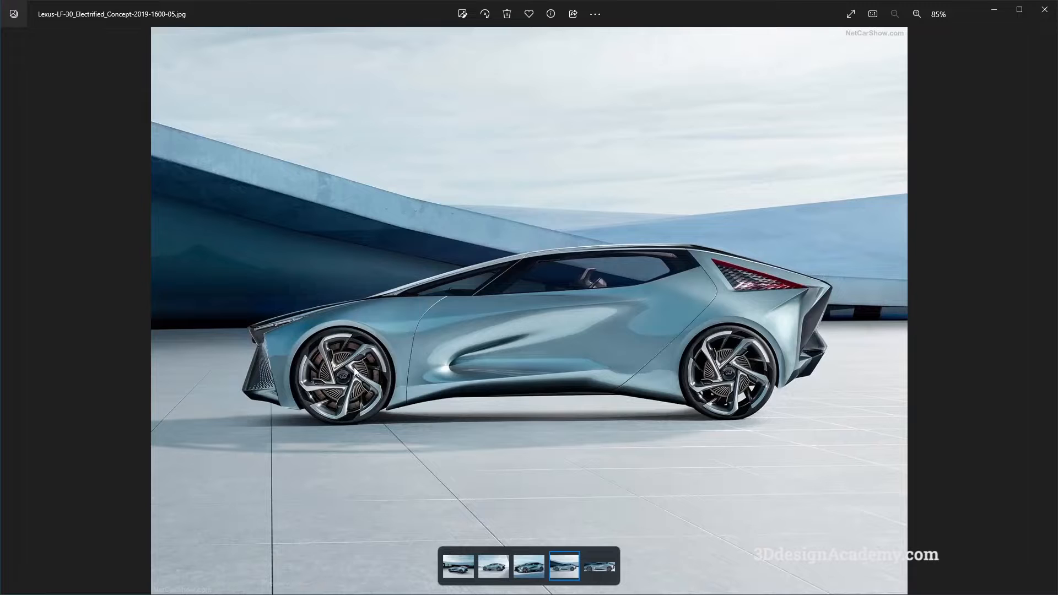
{"action": "key", "text": "Right"}
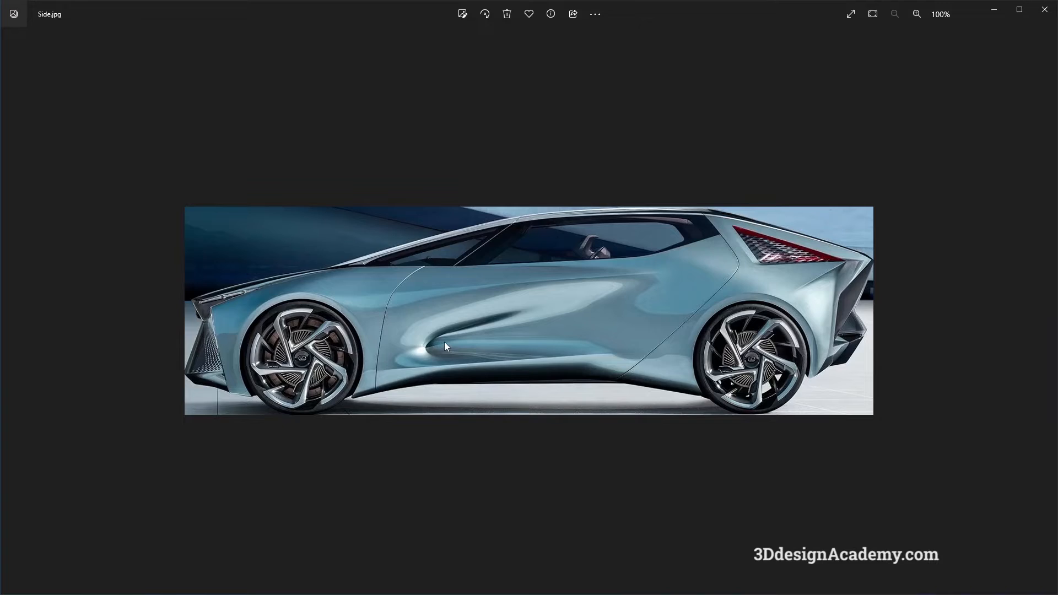
{"action": "key", "text": "Left"}
{"action": "key", "text": "Left"}
{"action": "key", "text": "Left"}
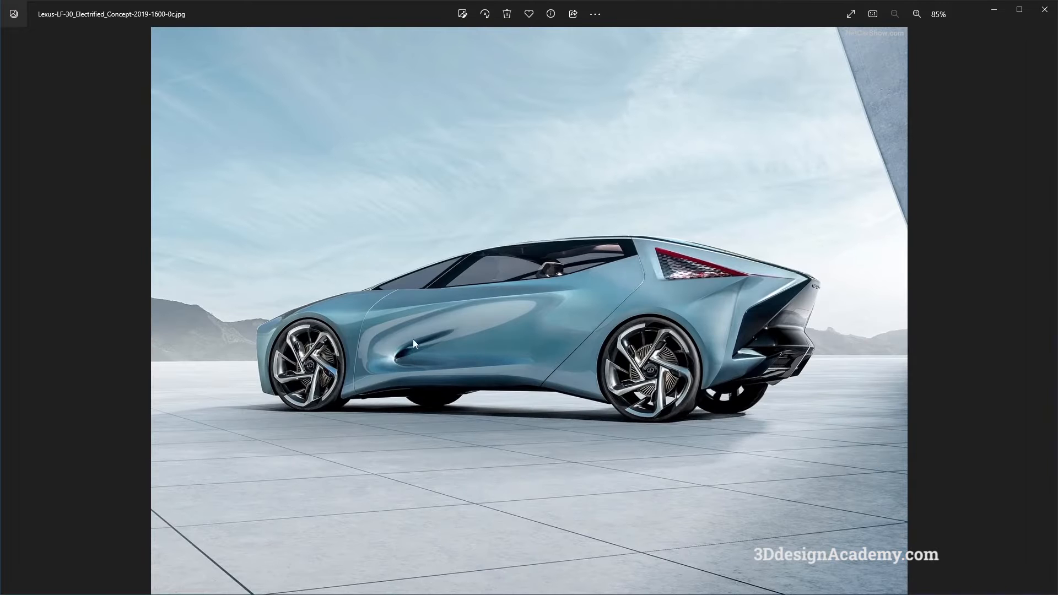
{"action": "key", "text": "Left"}
{"action": "key", "text": "alt+Tab"}
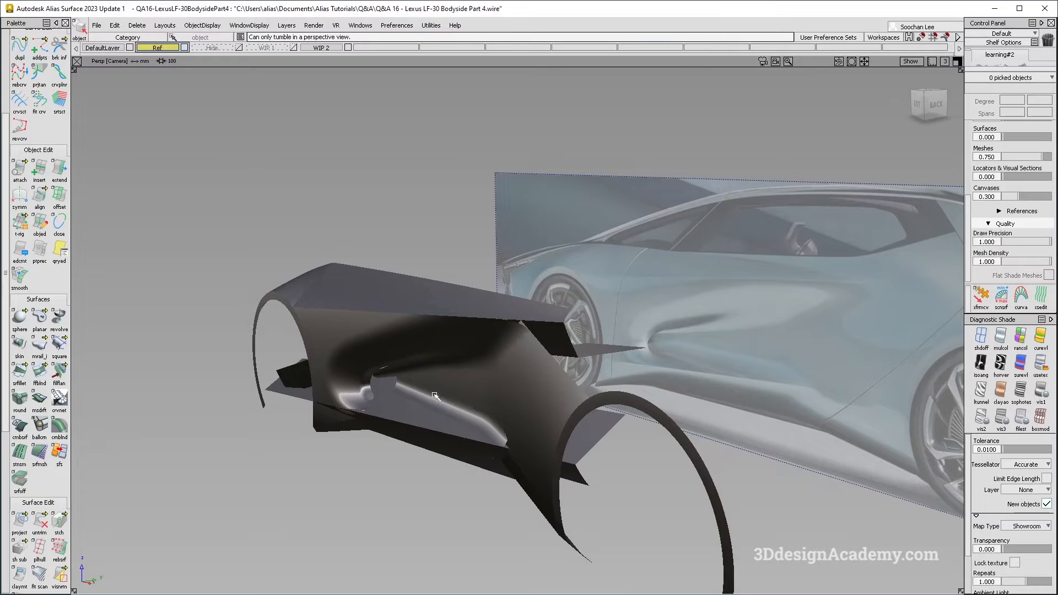
{"action": "left_click_drag", "start_coordinate": [366, 389], "coordinate": [387, 338], "text": "alt+shift"}
{"action": "key", "text": "alt+Tab"}
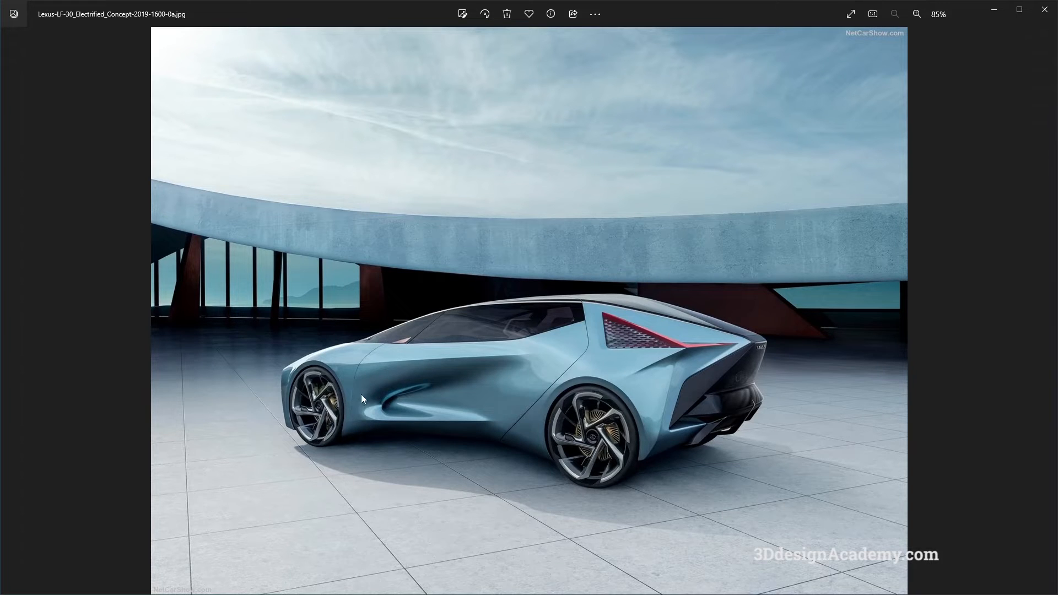
{"action": "key", "text": "alt+Tab"}
{"action": "left_click_drag", "start_coordinate": [376, 418], "coordinate": [418, 485], "text": "alt+shift"}
Examine the scoop's front fillet and upper blend from several angles, with and without the model's curves displayed.
{"action": "right_click_drag", "start_coordinate": [418, 484], "coordinate": [341, 333], "text": "ctrl+shift"}
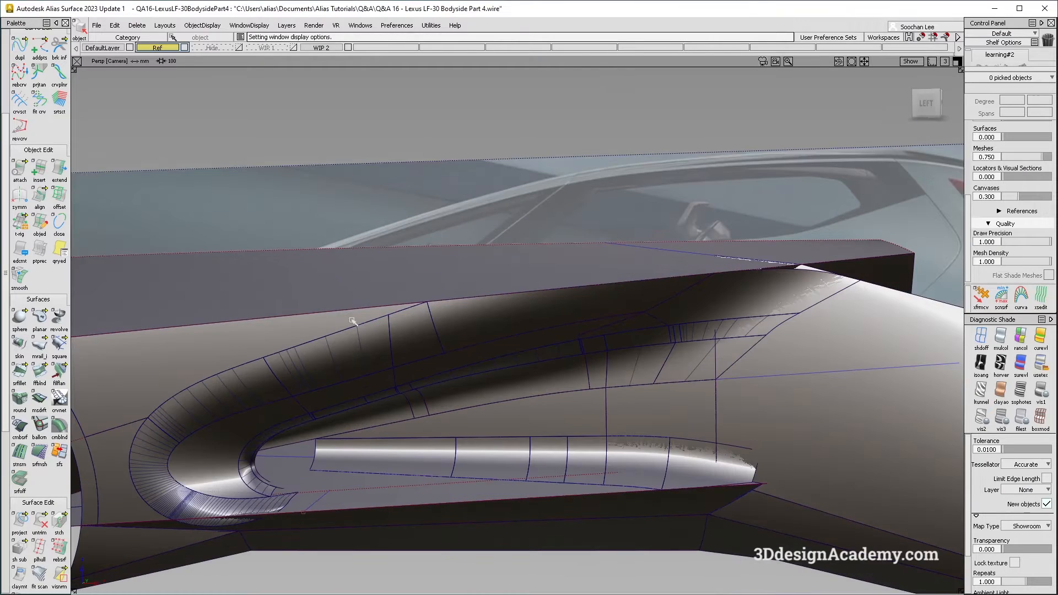
{"action": "left_click_drag", "start_coordinate": [278, 391], "coordinate": [248, 430], "text": "ctrl+shift"}
{"action": "left_click", "coordinate": [243, 448]}
{"action": "middle_click_drag", "start_coordinate": [349, 481], "coordinate": [563, 385], "text": "alt+shift"}
{"action": "left_click_drag", "start_coordinate": [562, 386], "coordinate": [350, 350], "text": "alt+shift"}
{"action": "left_click", "coordinate": [521, 308]}
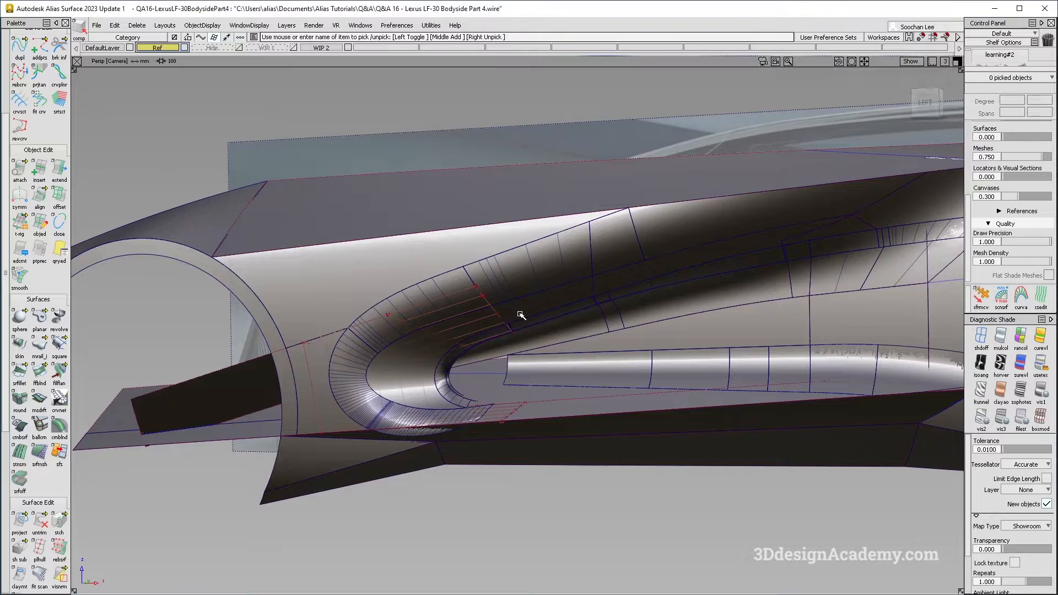
{"action": "left_click_drag", "start_coordinate": [518, 309], "coordinate": [415, 319], "text": "alt+shift"}
{"action": "mouse_move", "coordinate": [515, 268]}
{"action": "left_mouse_down", "text": "alt+shift"}
{"action": "mouse_move", "coordinate": [593, 272]}
{"action": "mouse_move", "coordinate": [605, 342]}
{"action": "left_mouse_up", "text": "alt+shift"}
{"action": "right_click_drag", "start_coordinate": [625, 435], "coordinate": [524, 323], "text": "ctrl+shift"}
{"action": "mouse_move", "coordinate": [473, 307]}
{"action": "left_mouse_down", "text": "alt+shift"}
{"action": "mouse_move", "coordinate": [506, 312]}
{"action": "mouse_move", "coordinate": [399, 345]}
{"action": "mouse_move", "coordinate": [403, 354]}
{"action": "left_mouse_up", "text": "alt+shift"}
Compare the scoop's upper shadow and lower highlight with the rear three-quarter reference photo by switching between both windows.
{"action": "key", "text": "alt+Tab"}
{"action": "key", "text": "alt+Tab"}
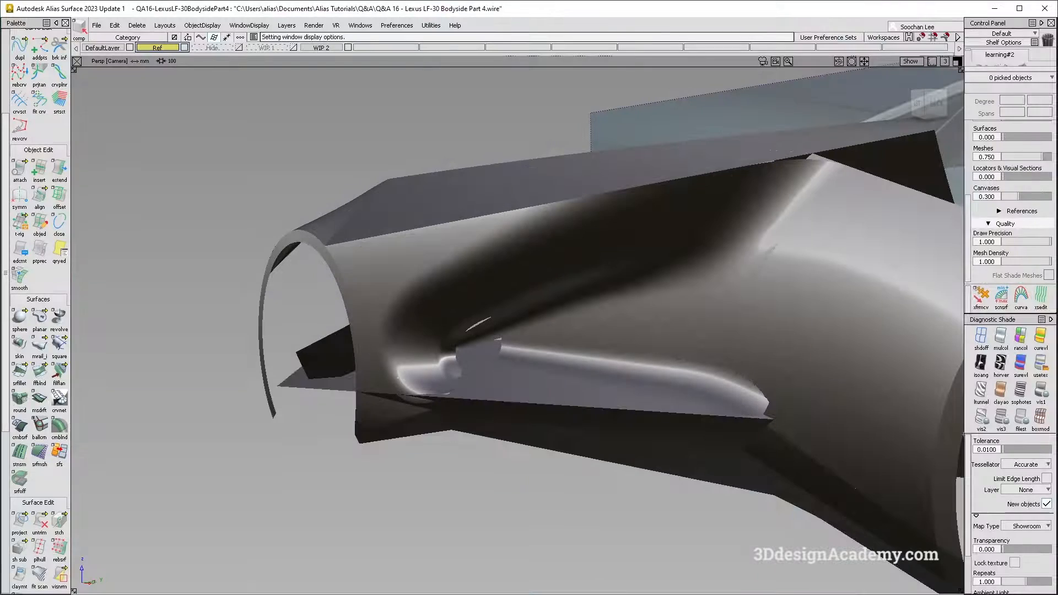
{"action": "key", "text": "alt+Tab"}
{"action": "key", "text": "alt+Tab"}
{"action": "key", "text": "alt+Tab"}
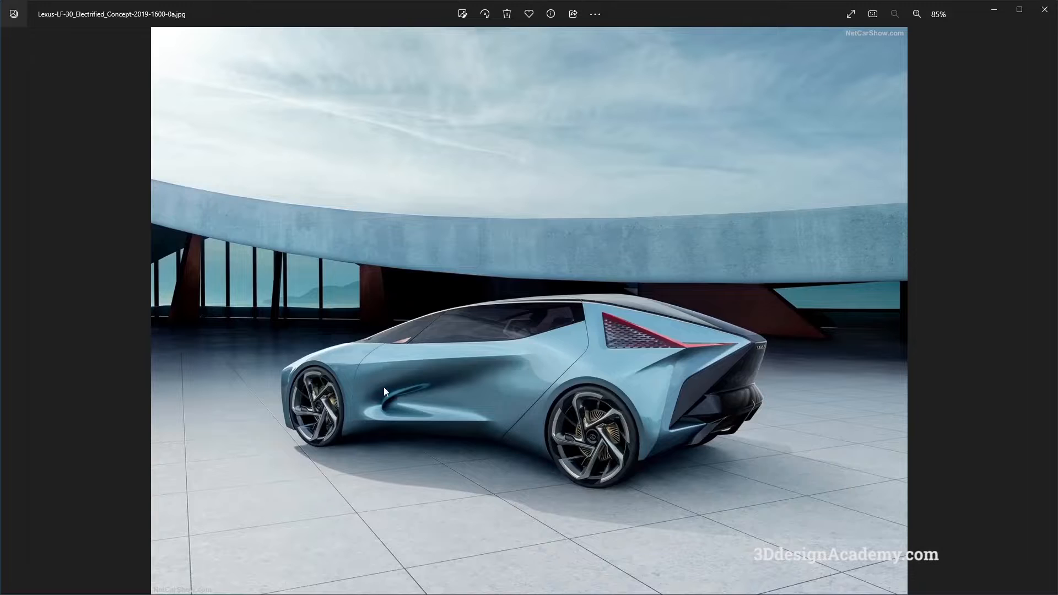
{"action": "key", "text": "alt+Tab"}
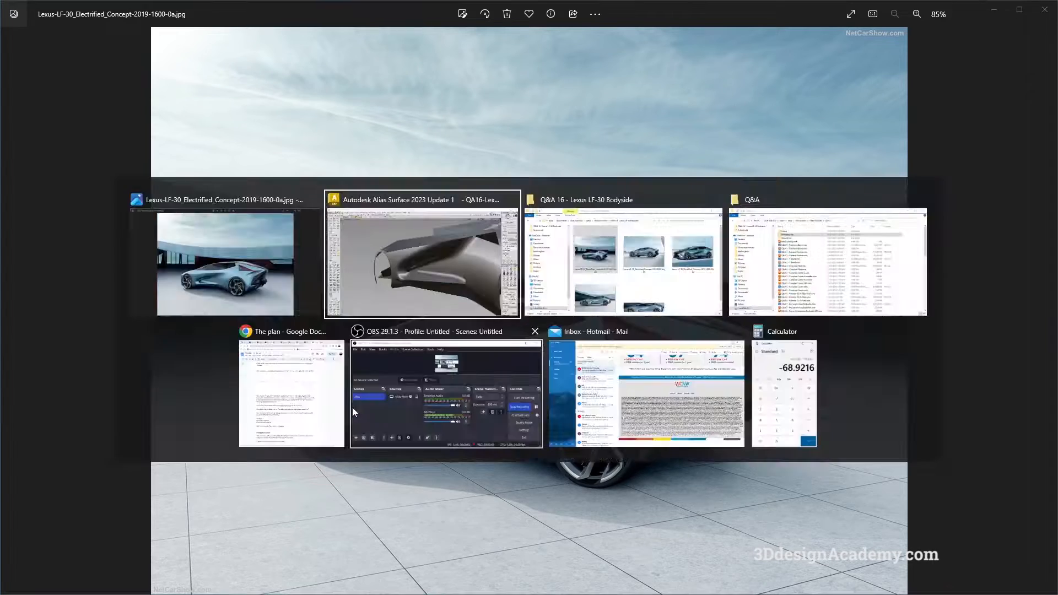
{"action": "key", "text": "alt+Tab"}
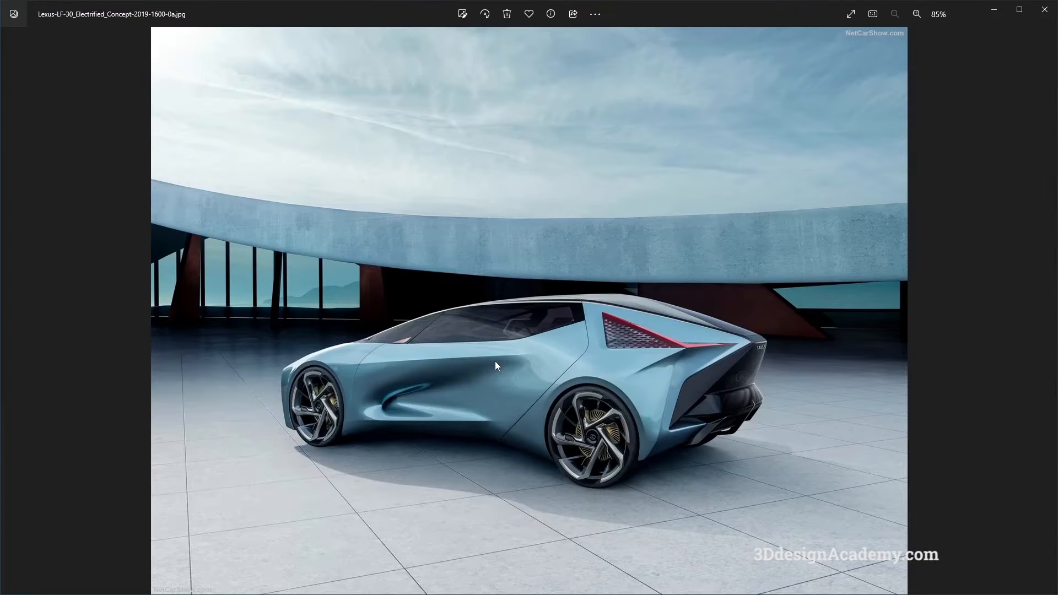
{"action": "key", "text": "alt+Tab"}
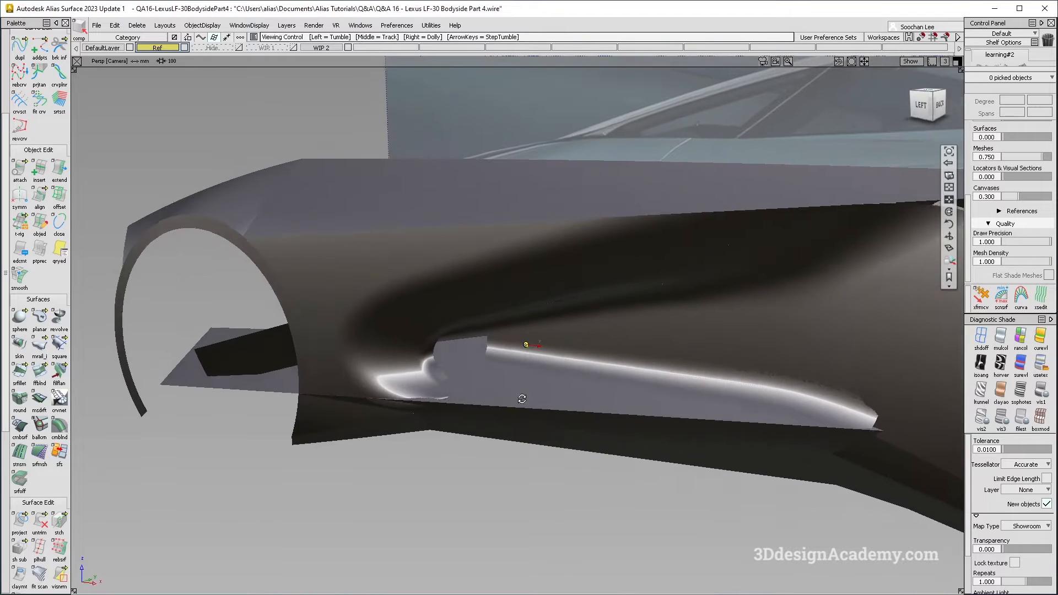
{"action": "left_click_drag", "start_coordinate": [522, 399], "coordinate": [534, 406], "text": "alt+shift"}
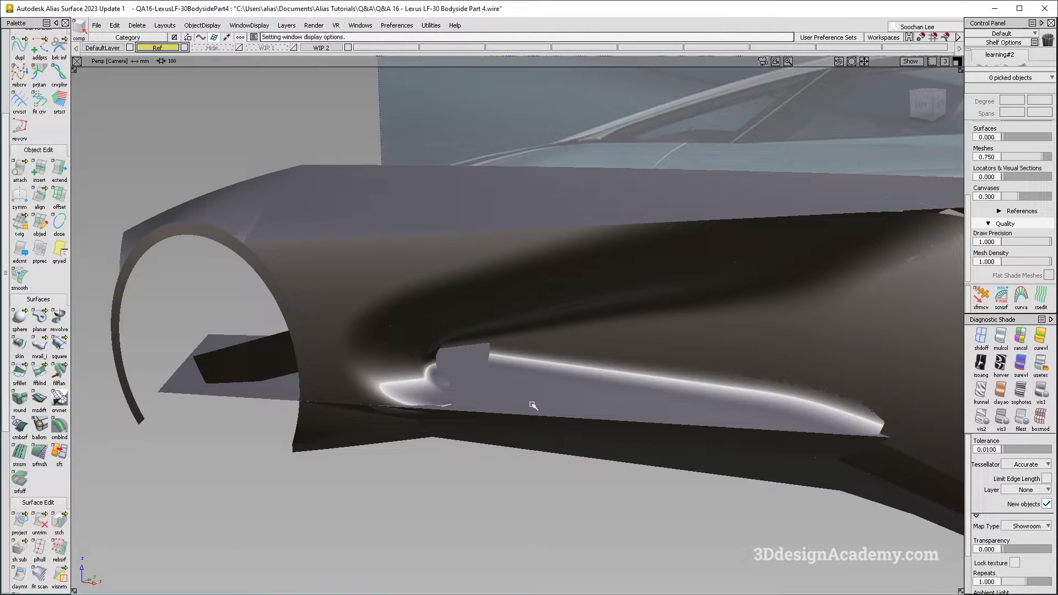
Display the model's curves again and assign the side-view canvas back to the Ref layer.
{"action": "key", "text": "ctrl+m"}
{"action": "left_click_drag", "start_coordinate": [453, 309], "coordinate": [405, 249], "text": "alt+shift"}
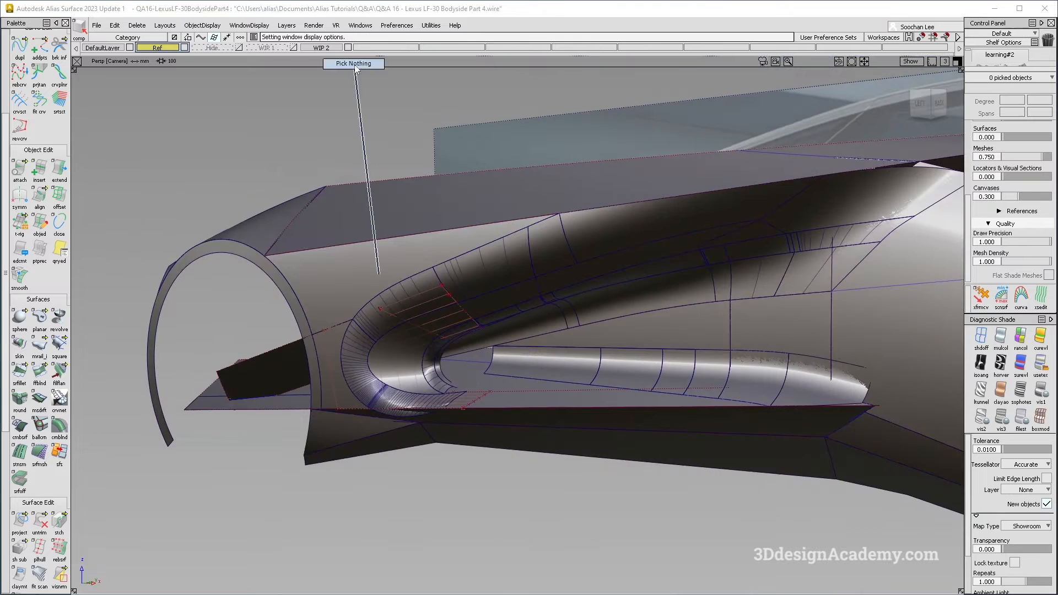
{"action": "mouse_move", "coordinate": [569, 217]}
{"action": "left_mouse_down", "text": "alt+shift"}
{"action": "mouse_move", "coordinate": [366, 190]}
{"action": "mouse_move", "coordinate": [386, 179]}
{"action": "left_mouse_up", "text": "alt+shift"}
{"action": "left_click", "coordinate": [463, 85]}
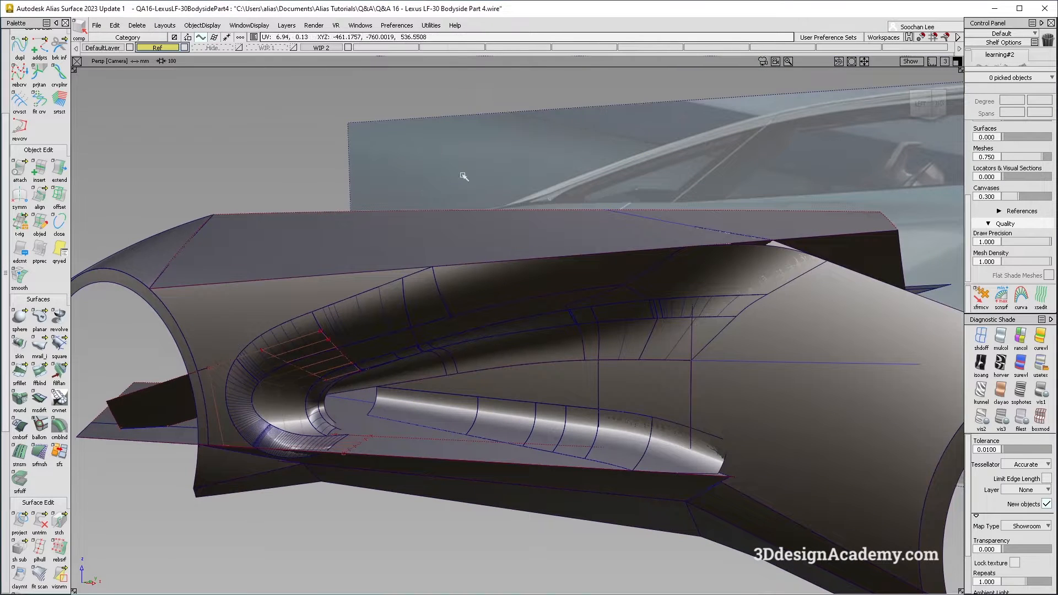
{"action": "left_click_drag", "start_coordinate": [478, 108], "coordinate": [478, 125], "text": "ctrl+shift"}
{"action": "left_click", "coordinate": [483, 111]}
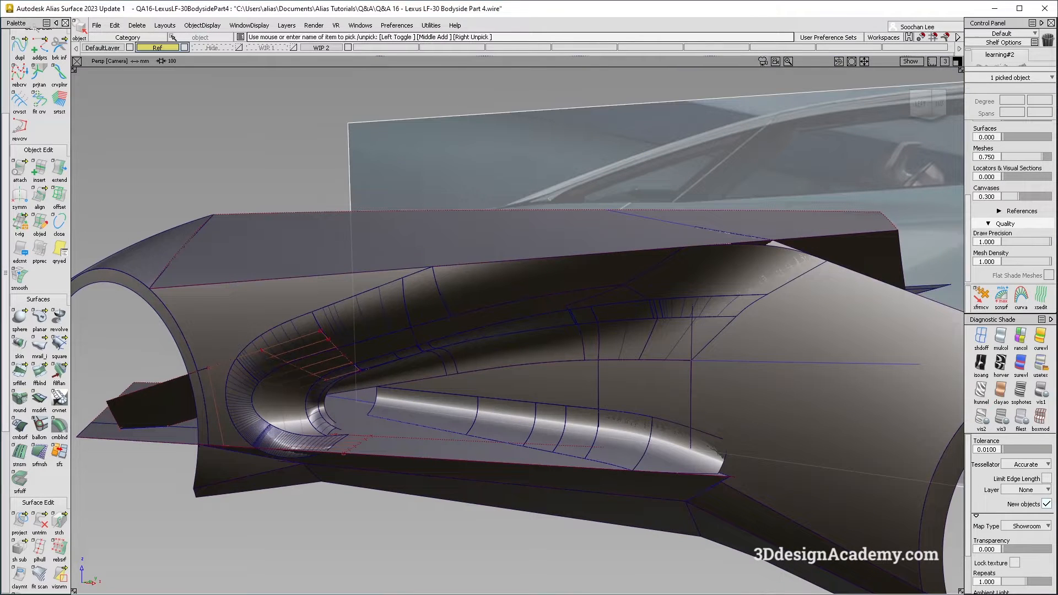
{"action": "left_click", "coordinate": [97, 48]}
{"action": "left_click", "coordinate": [166, 48]}
{"action": "left_click", "coordinate": [160, 58]}
Make DefaultLayer active with the WIP 2 layer turned off, and unhide the hidden objects.
{"action": "left_click", "coordinate": [102, 48]}
{"action": "left_click", "coordinate": [348, 48]}
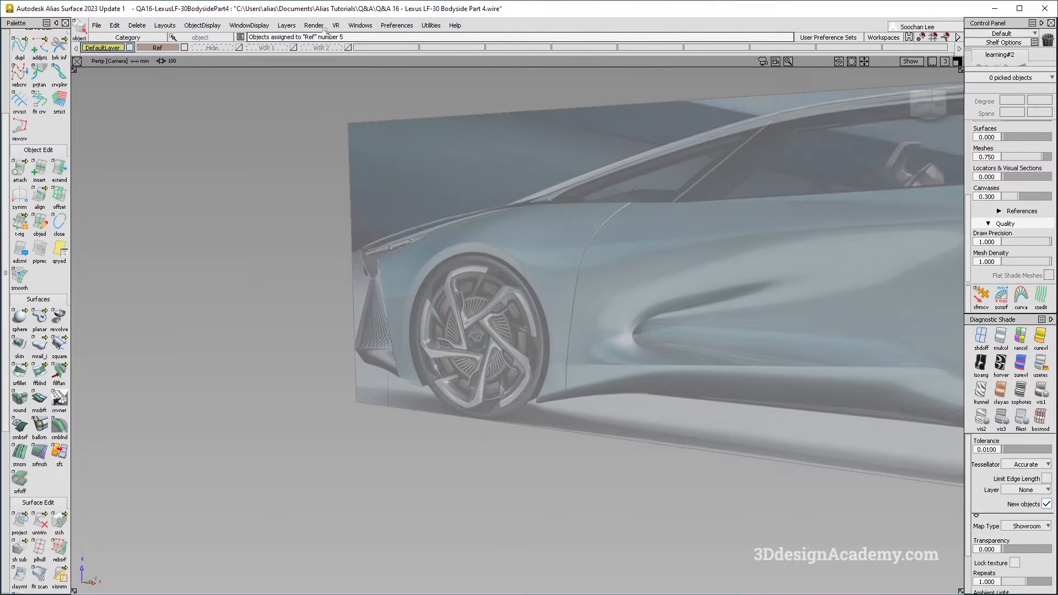
{"action": "left_click", "coordinate": [202, 25]}
{"action": "left_click", "coordinate": [264, 63]}
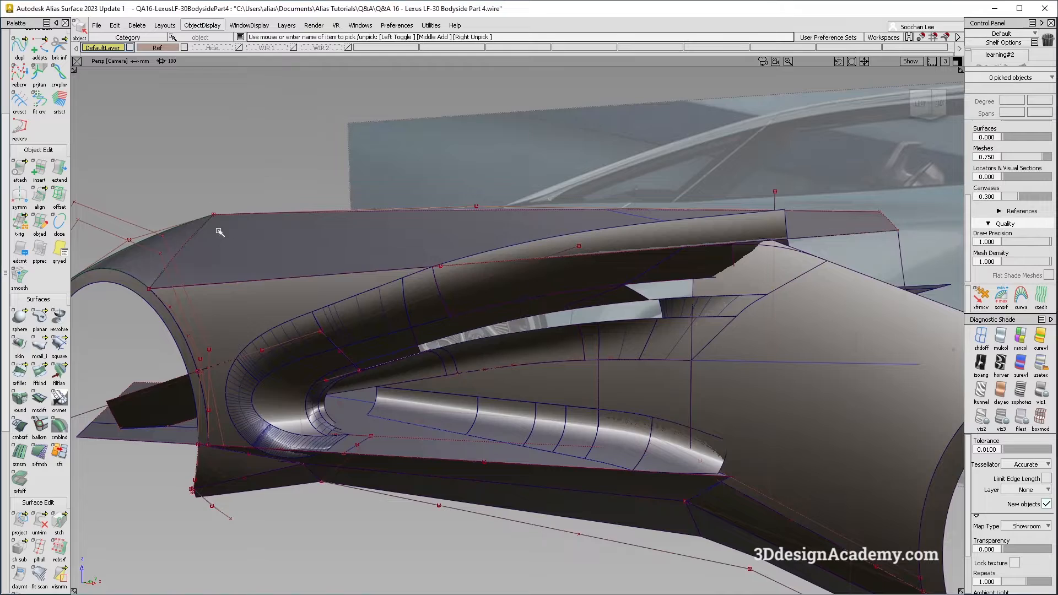
{"action": "left_click_drag", "start_coordinate": [321, 377], "coordinate": [408, 436], "text": "alt+shift"}
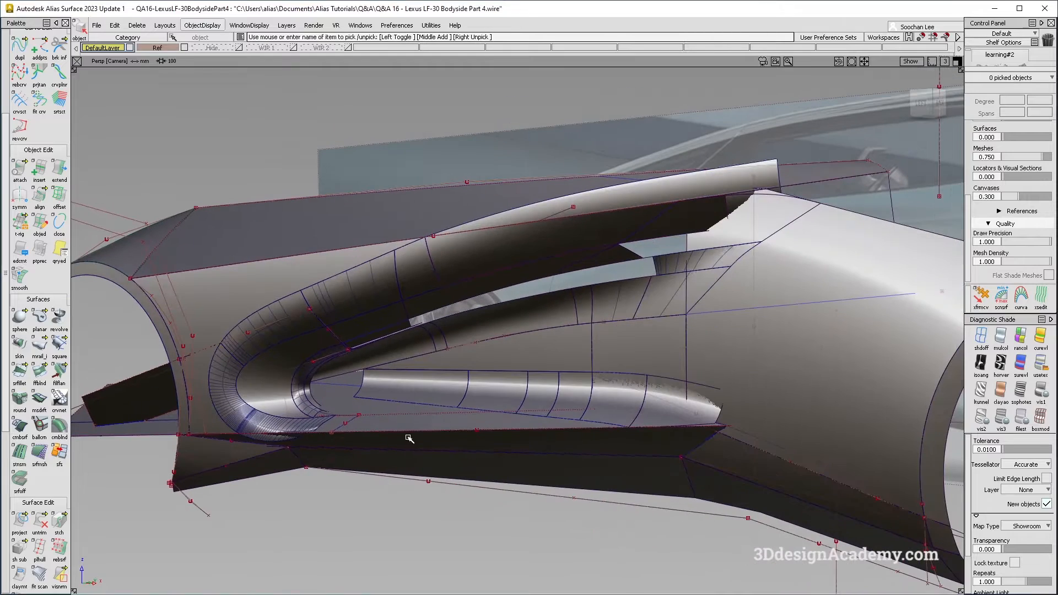
Switch to multi-color shading and delete the four fillet surfaces wrapping around the scoop's outer front and upper edge.
{"action": "left_click", "coordinate": [1010, 337]}
{"action": "left_click_drag", "start_coordinate": [326, 212], "coordinate": [385, 258], "text": "alt+shift"}
{"action": "left_click", "coordinate": [398, 298]}
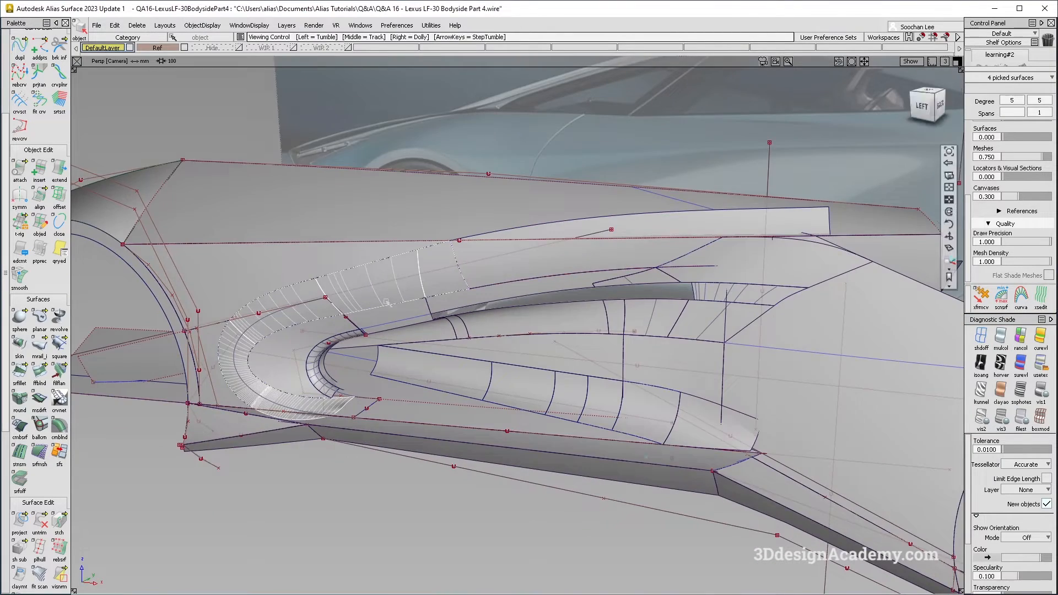
{"action": "left_click_drag", "start_coordinate": [398, 298], "coordinate": [442, 302], "text": "alt+shift"}
{"action": "key", "text": "Delete"}
{"action": "left_click_drag", "start_coordinate": [314, 336], "coordinate": [313, 364], "text": "ctrl+shift"}
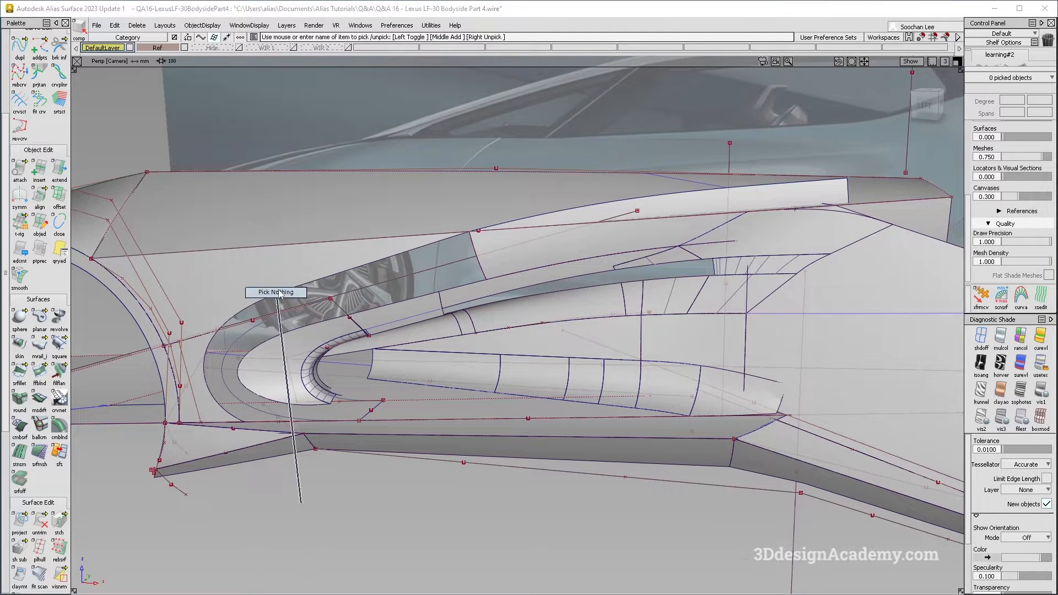
Untrim the surfaces around the scoop's front opening and delete the leftover rail surface there.
{"action": "left_click", "coordinate": [41, 528]}
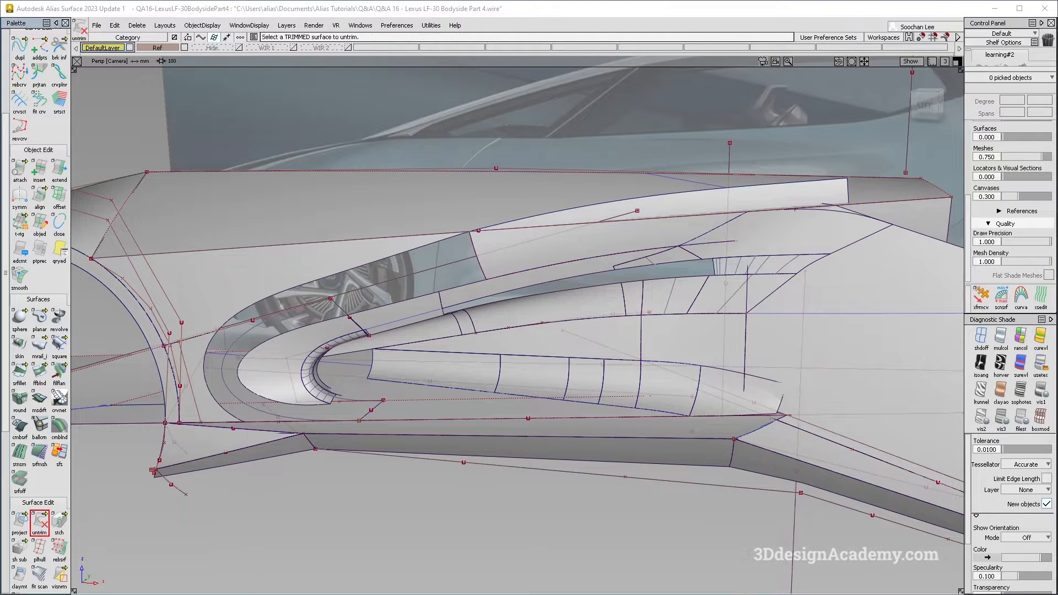
{"action": "left_click", "coordinate": [284, 332]}
{"action": "left_click", "coordinate": [320, 279]}
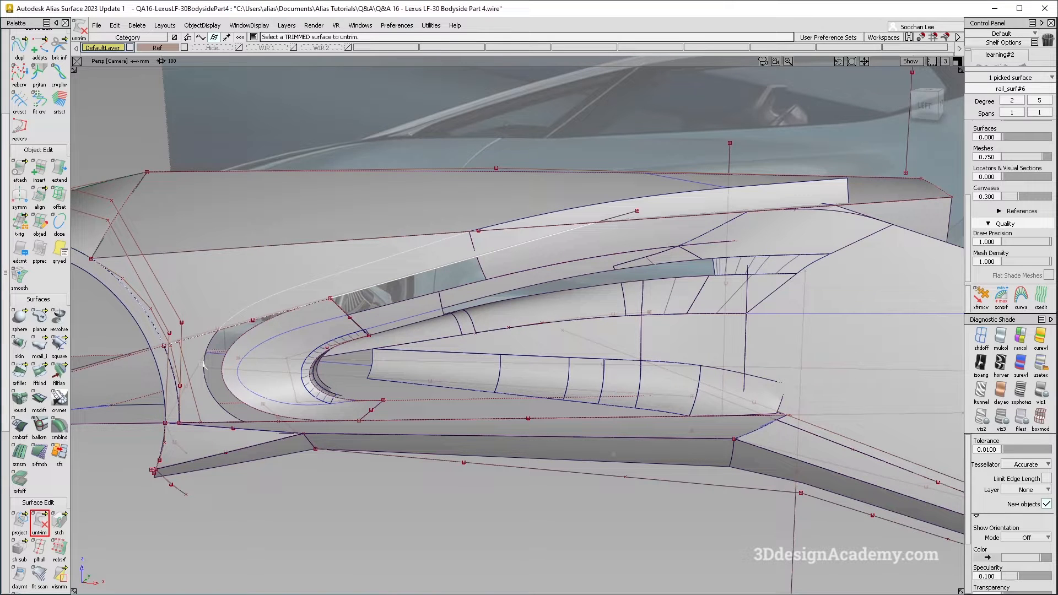
{"action": "left_click_drag", "start_coordinate": [568, 227], "coordinate": [529, 204], "text": "alt+shift"}
{"action": "left_click", "coordinate": [206, 386]}
{"action": "left_click_drag", "start_coordinate": [207, 385], "coordinate": [252, 355], "text": "alt+shift"}
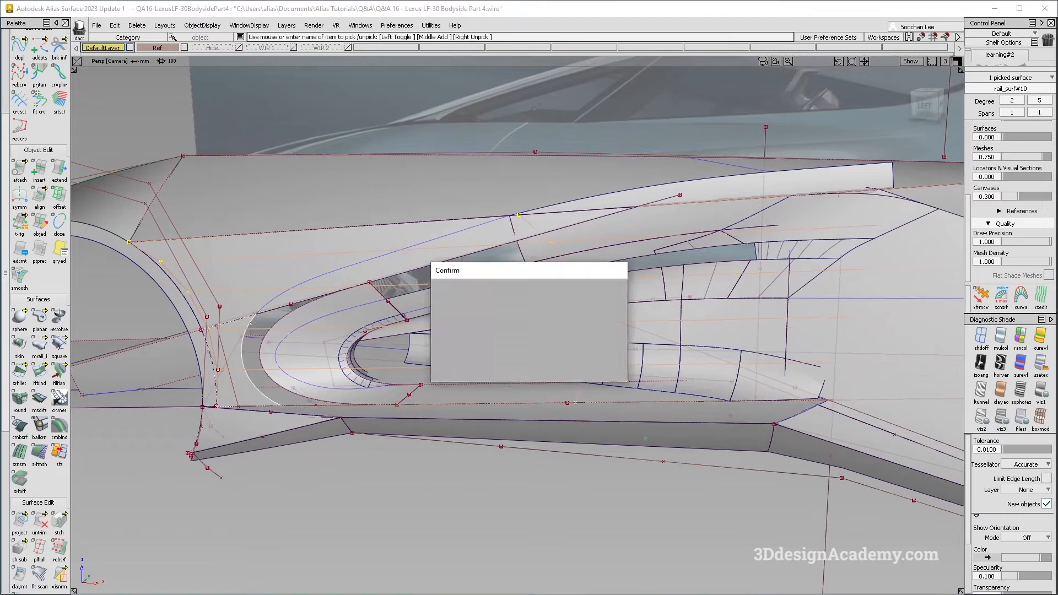
{"action": "key", "text": "Delete"}
{"action": "left_click", "coordinate": [254, 315]}
{"action": "left_click", "coordinate": [40, 522]}
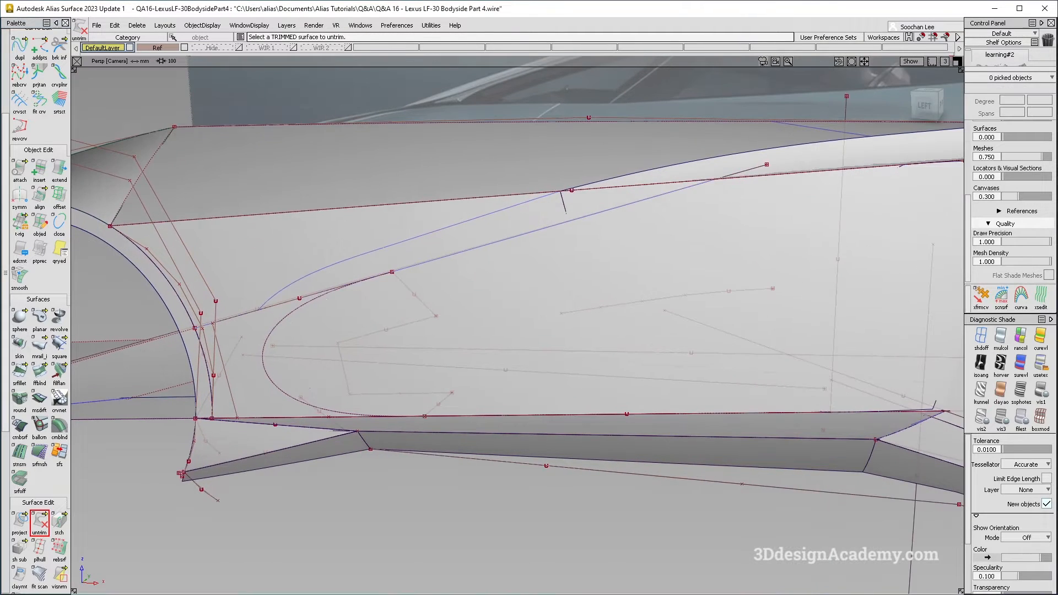
Delete the old scoop outline curves-on-surface from the untrimmed bodyside surface.
{"action": "key", "text": "Delete"}
{"action": "key", "text": "Return"}
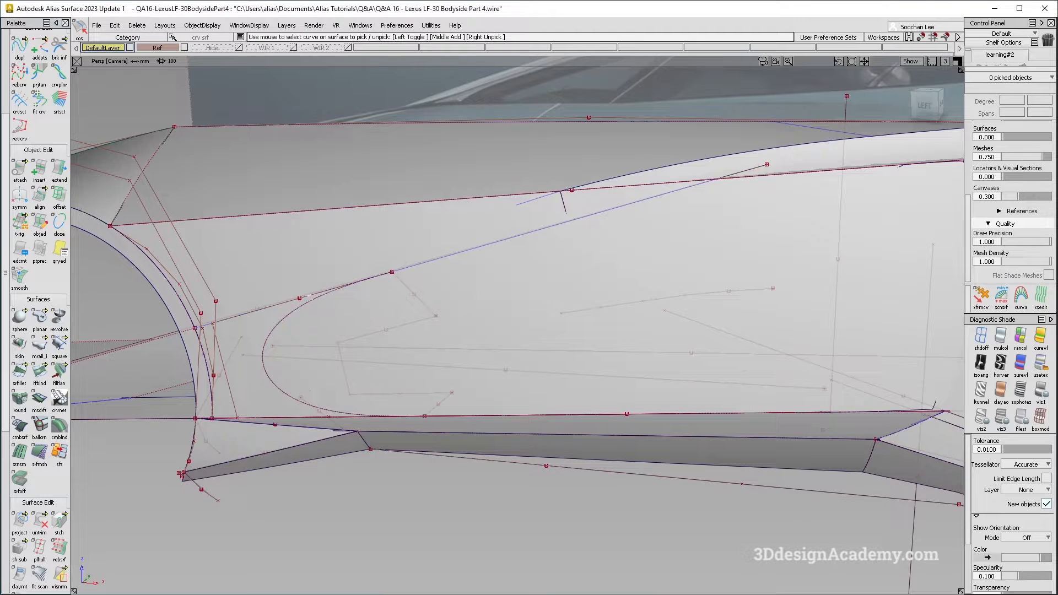
{"action": "left_click", "coordinate": [551, 226]}
{"action": "key", "text": "Delete"}
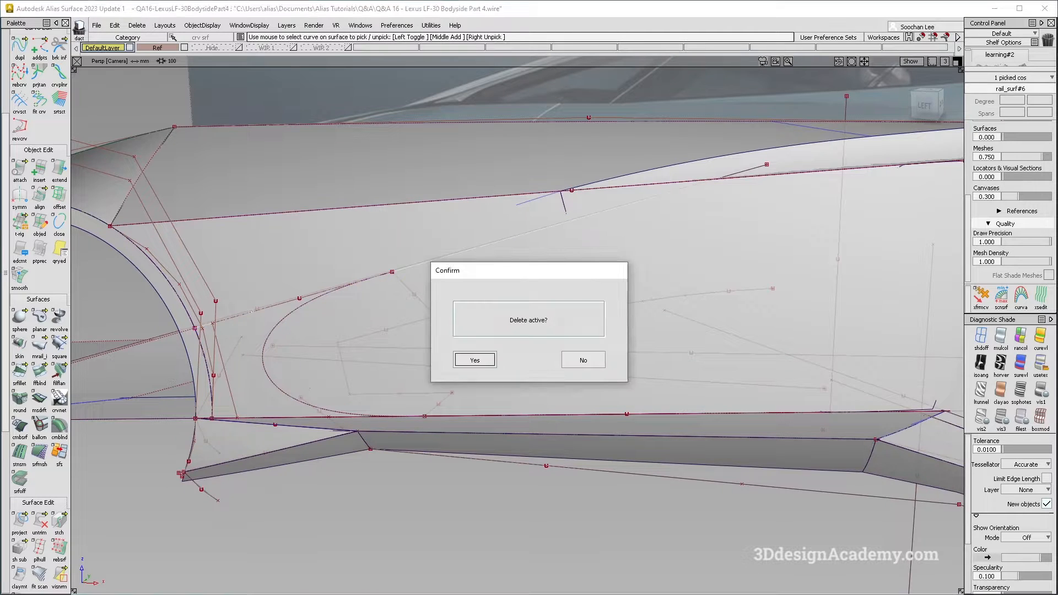
{"action": "key", "text": "Return"}
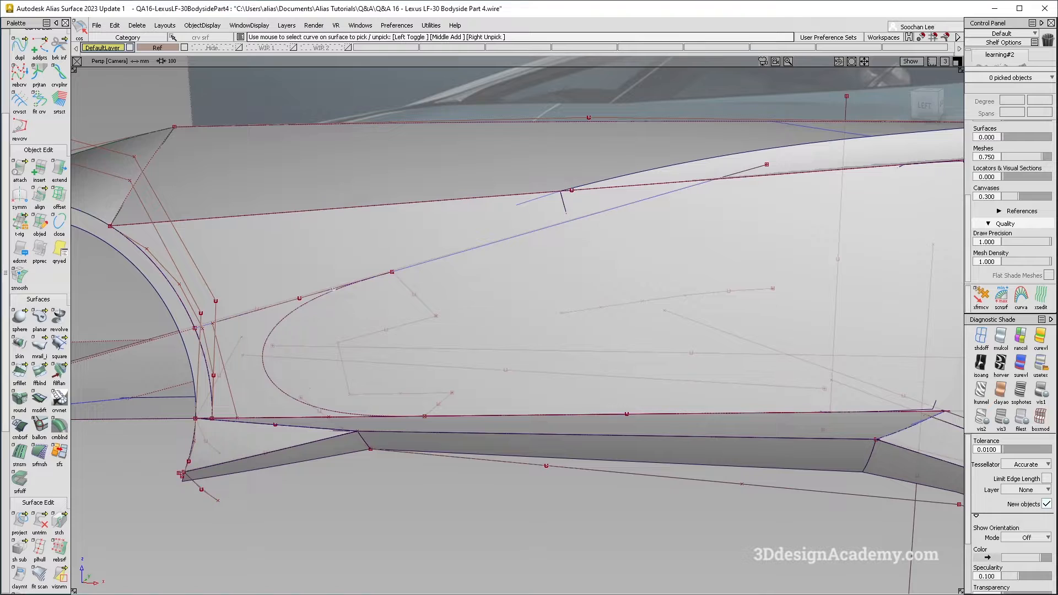
Project the outer edge of the scoop's inner square surface onto the bodyside along Y as a curve-on-surface.
{"action": "left_click", "coordinate": [27, 527]}
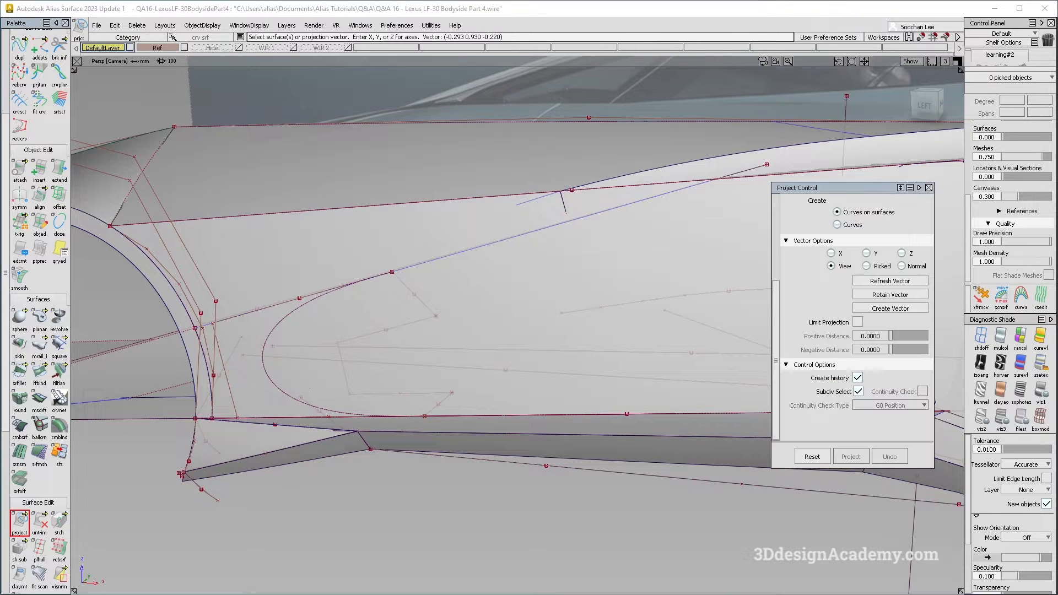
{"action": "left_click", "coordinate": [286, 387]}
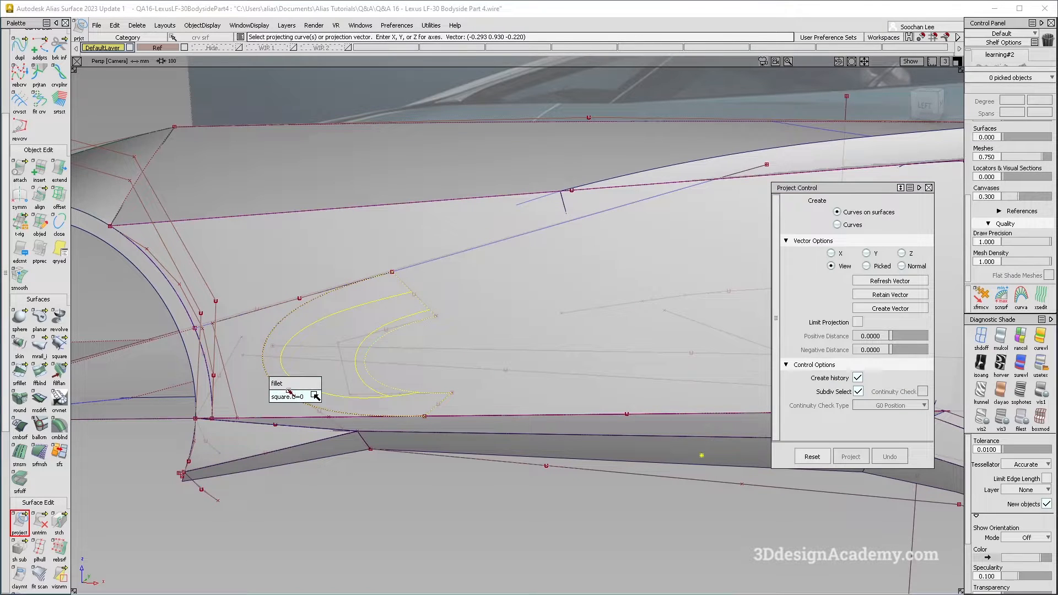
{"action": "left_click", "coordinate": [315, 396]}
{"action": "left_click", "coordinate": [867, 253]}
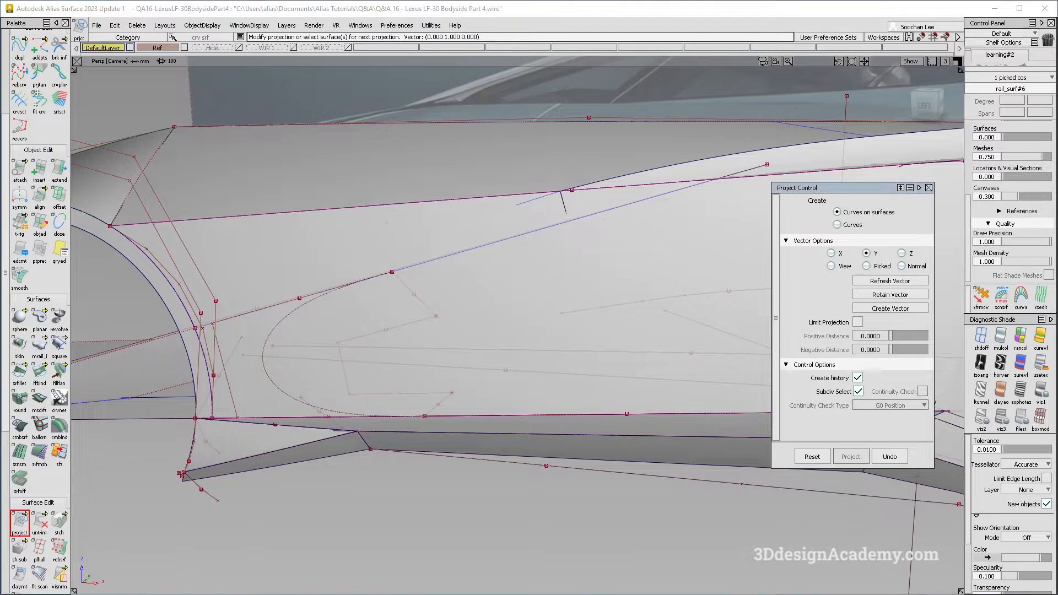
Pick the bodyside surface around the scoop opening and hide all other objects.
{"action": "key", "text": "ctrl+z"}
{"action": "left_click_drag", "start_coordinate": [375, 227], "coordinate": [353, 249], "text": "ctrl+shift"}
{"action": "left_click", "coordinate": [375, 265]}
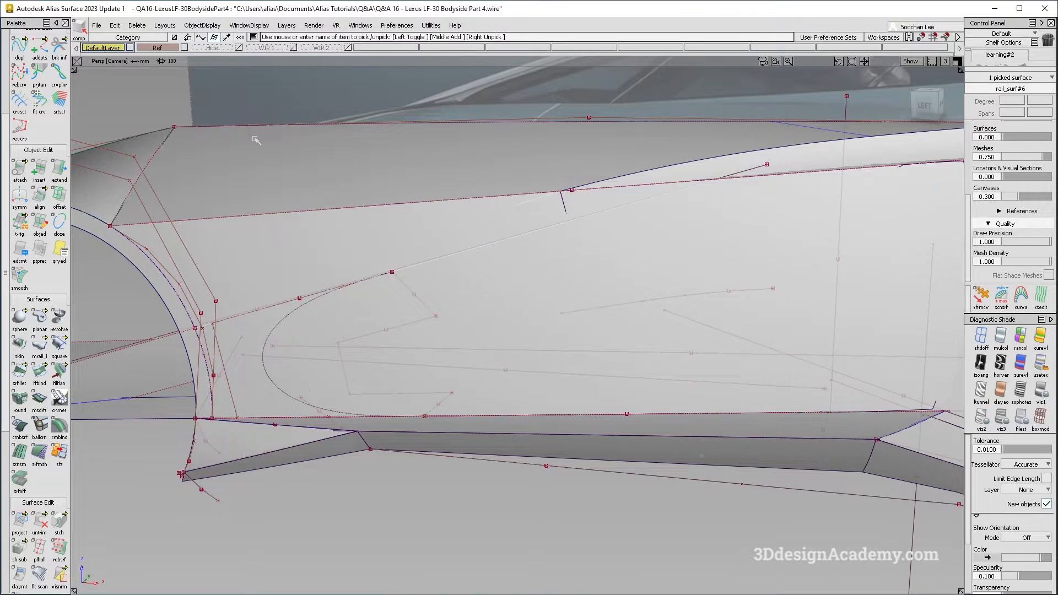
{"action": "left_click", "coordinate": [206, 26]}
{"action": "left_click", "coordinate": [217, 92]}
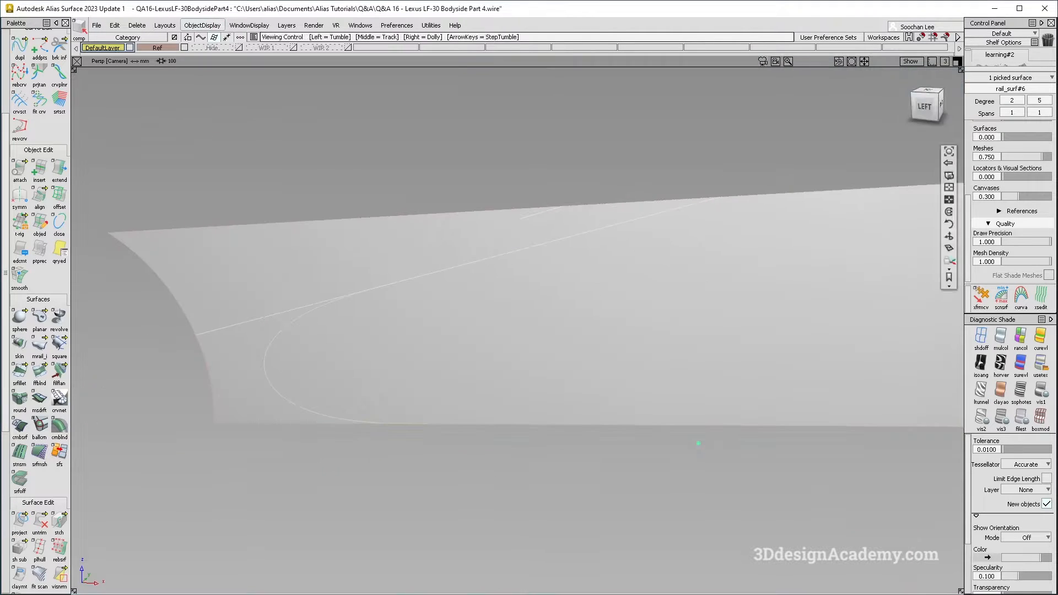
Draw a short vertical construction line from the rounded front curve's upper end and section the straight curve-on-surface there.
{"action": "scroll", "coordinate": [32, 59], "scroll_direction": "up", "scroll_amount": 5}
{"action": "left_click", "coordinate": [39, 73]}
{"action": "left_click_drag", "start_coordinate": [390, 285], "coordinate": [747, 274], "text": "ctrl+alt"}
{"action": "right_click_drag", "start_coordinate": [425, 275], "coordinate": [426, 193]}
{"action": "key", "text": "F6"}
{"action": "middle_click_drag", "start_coordinate": [481, 308], "coordinate": [430, 328], "text": "alt+shift"}
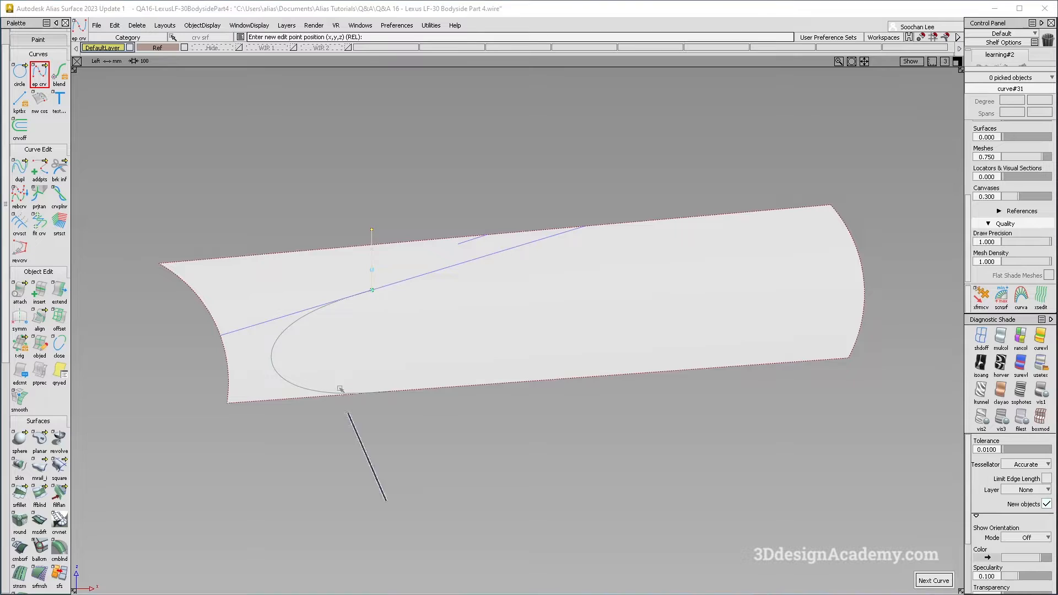
{"action": "key", "text": "c"}
{"action": "left_click", "coordinate": [408, 278]}
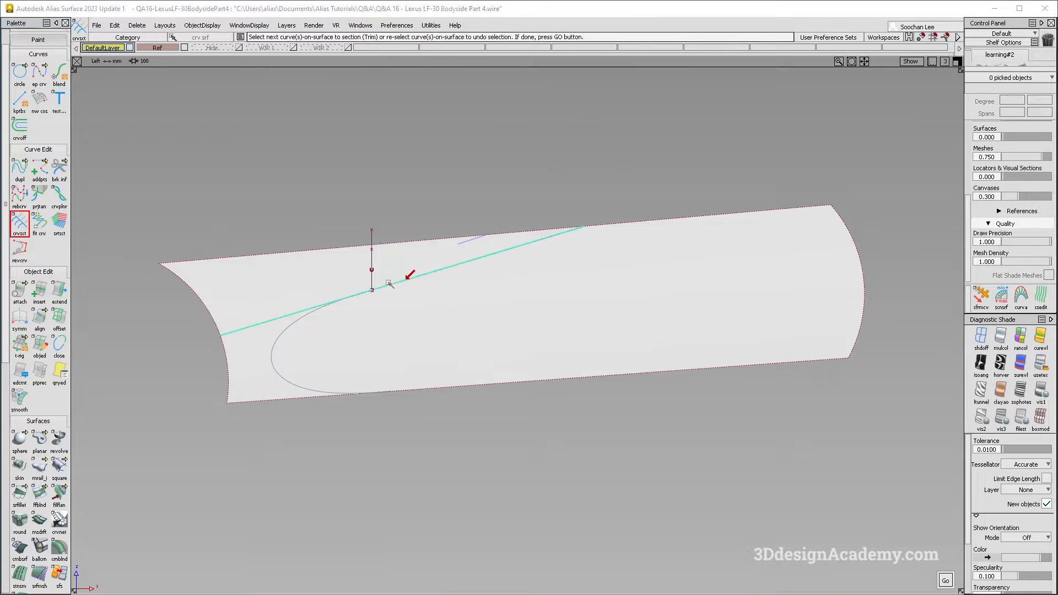
Trim the scoop opening out of the bodyside surface, keeping the region ahead of and above it, and make all hidden objects visible.
{"action": "scroll", "coordinate": [39, 386], "scroll_direction": "down", "scroll_amount": 3}
{"action": "left_click", "coordinate": [58, 527]}
{"action": "left_click", "coordinate": [57, 530]}
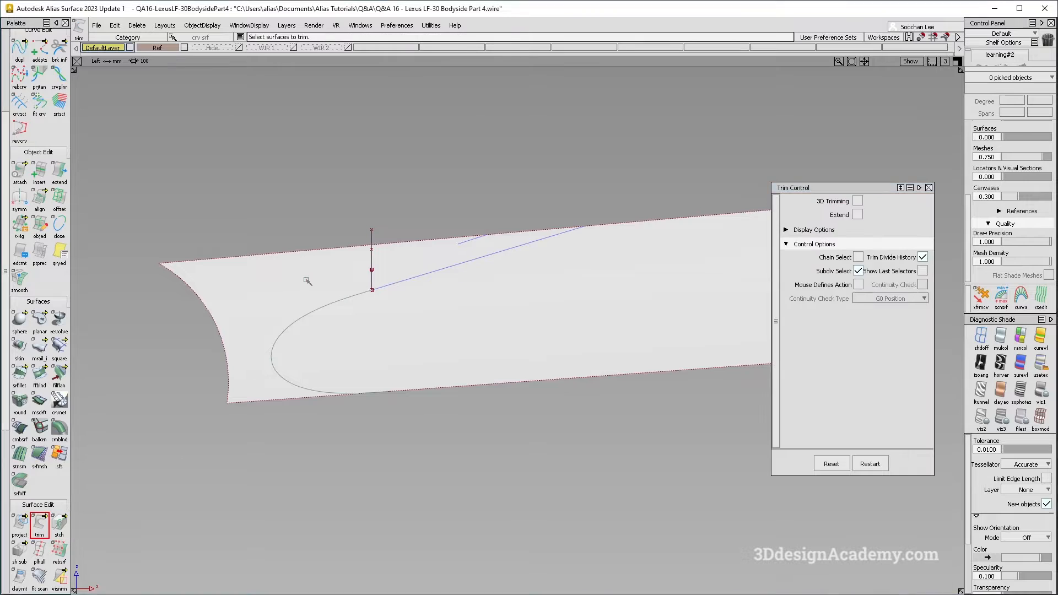
{"action": "left_click", "coordinate": [307, 276]}
{"action": "left_click", "coordinate": [201, 26]}
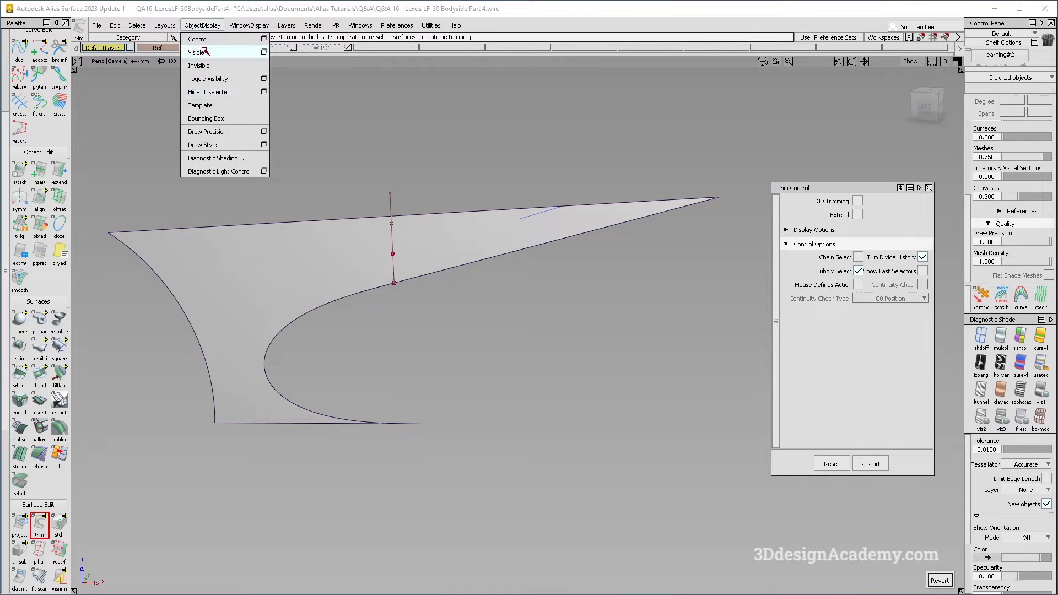
{"action": "left_click", "coordinate": [212, 55]}
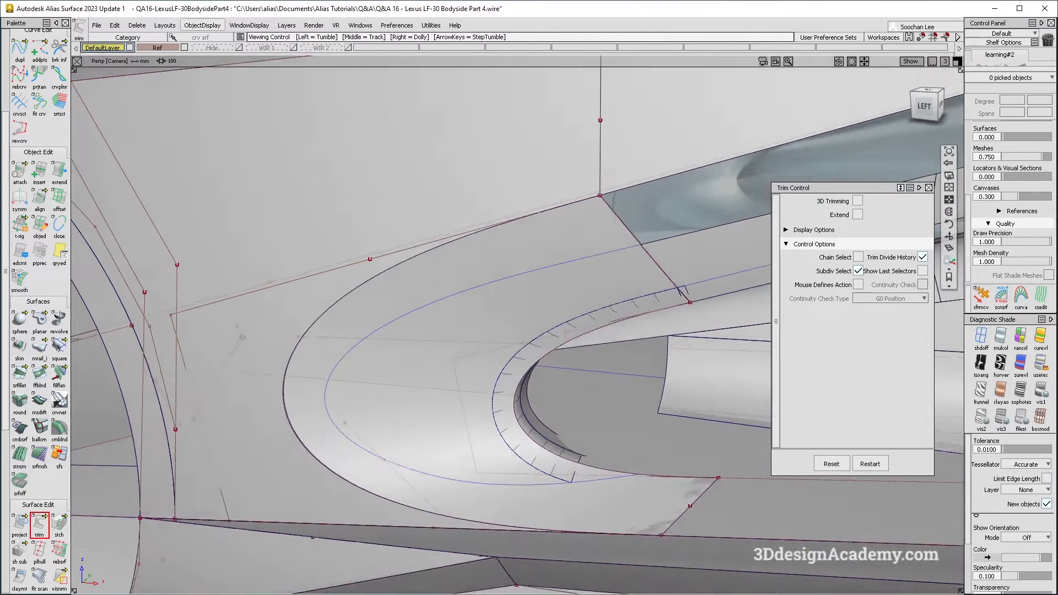
Examine the trimmed front opening of the scoop from several angles and compare it with the rear three-quarter reference photo.
{"action": "left_click_drag", "start_coordinate": [496, 331], "coordinate": [396, 308], "text": "alt+shift"}
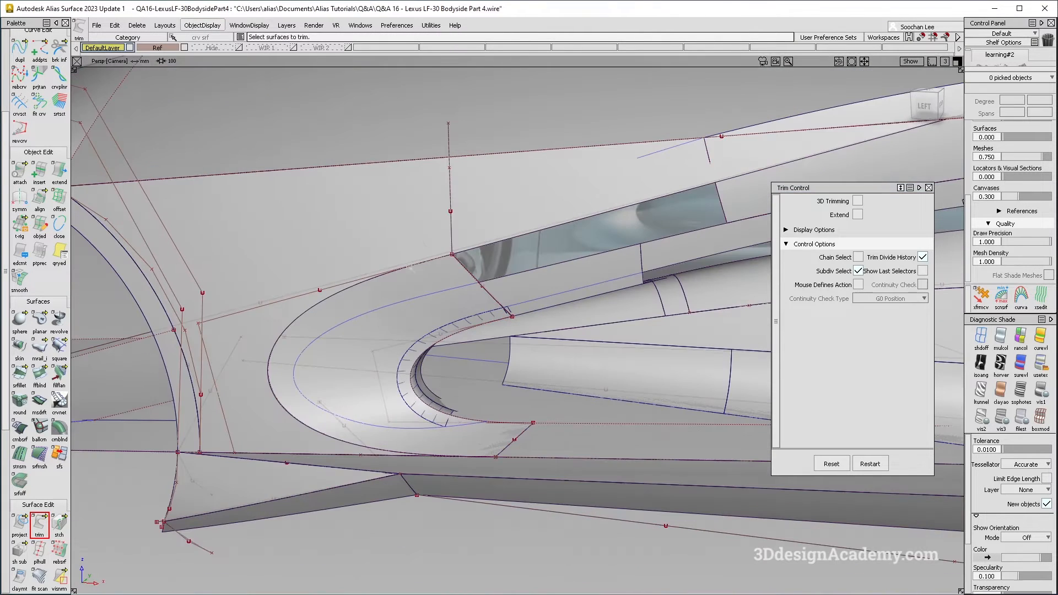
{"action": "left_click_drag", "start_coordinate": [326, 353], "coordinate": [335, 371], "text": "alt+shift"}
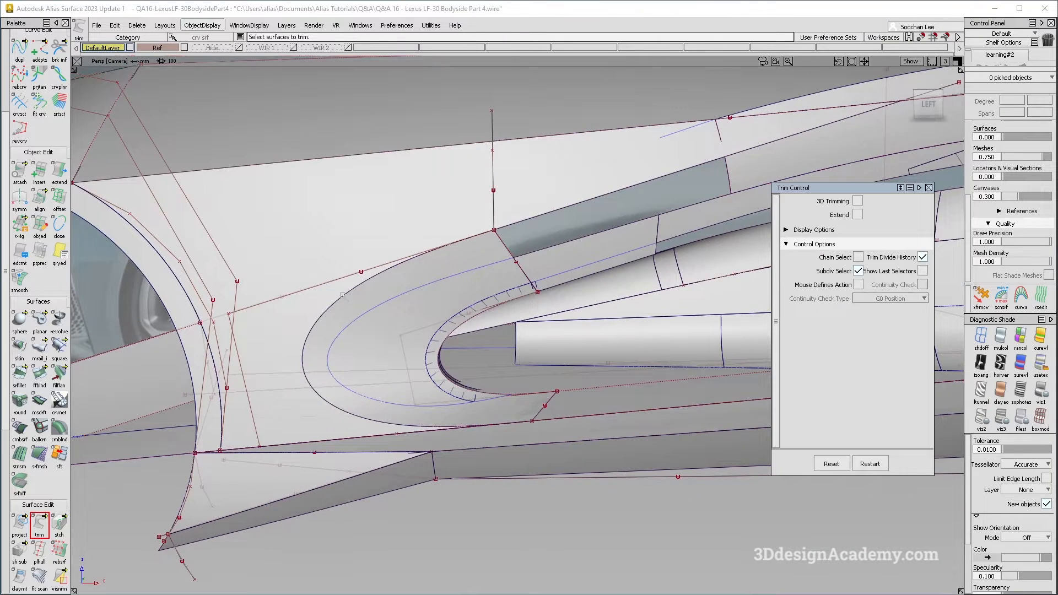
{"action": "left_click_drag", "start_coordinate": [334, 371], "coordinate": [324, 373], "text": "alt+shift"}
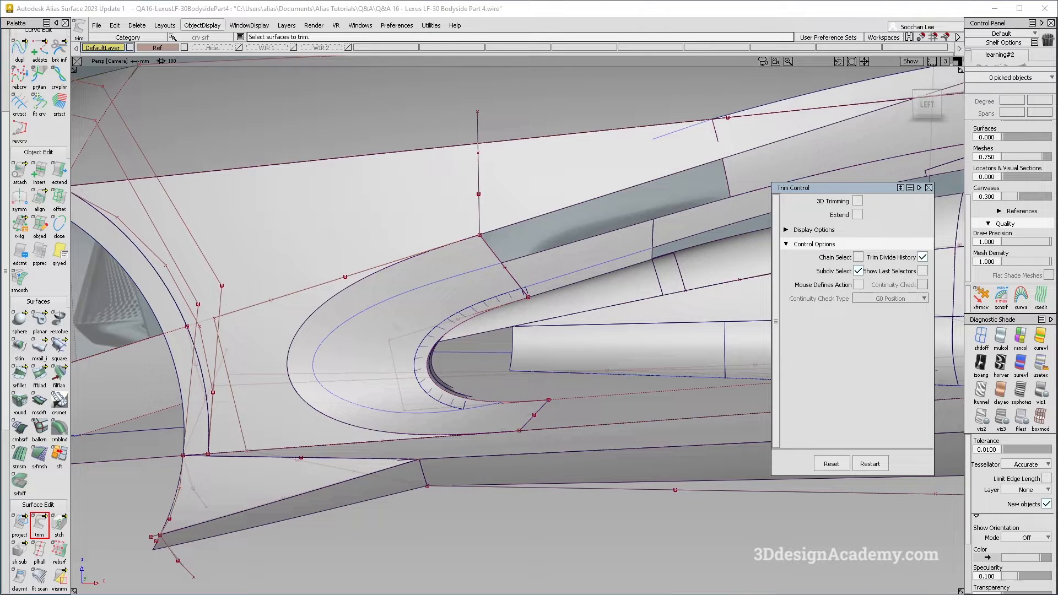
{"action": "left_click_drag", "start_coordinate": [324, 374], "coordinate": [339, 355], "text": "alt+shift"}
{"action": "key", "text": "alt+Tab"}
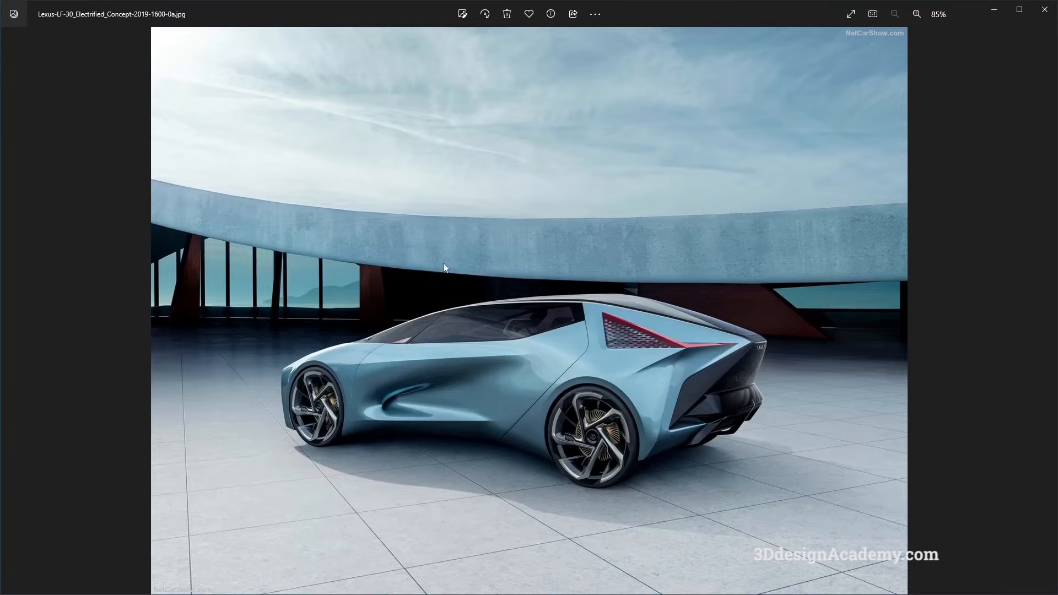
{"action": "key", "text": "alt+Tab"}
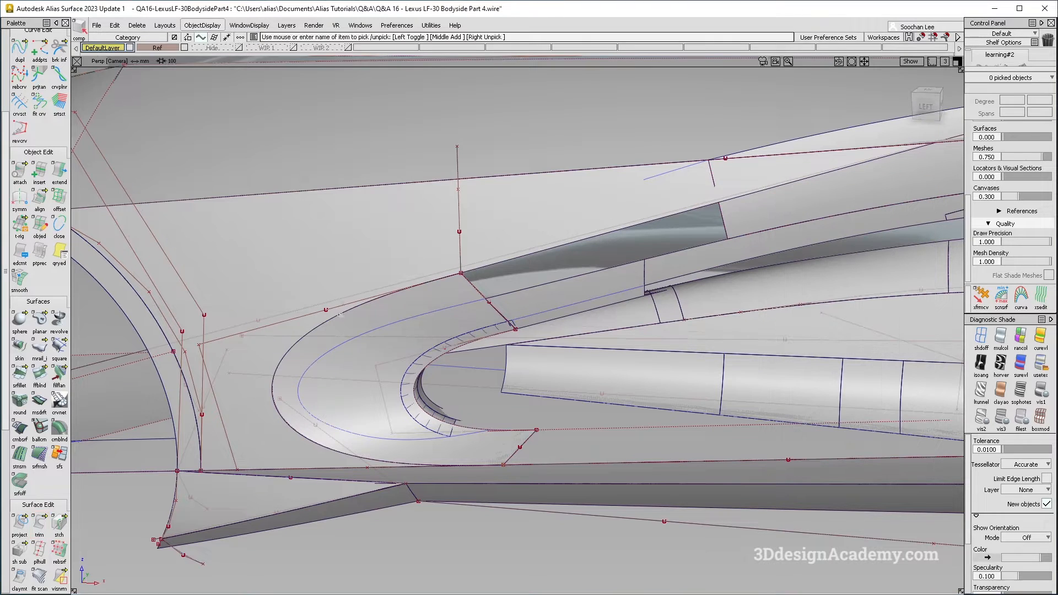
Isolate the fillet curve, bodyside surface and lower extension surface, and trim the extension's front portion at the slanted curve.
{"action": "left_click", "coordinate": [354, 307]}
{"action": "left_click", "coordinate": [551, 220]}
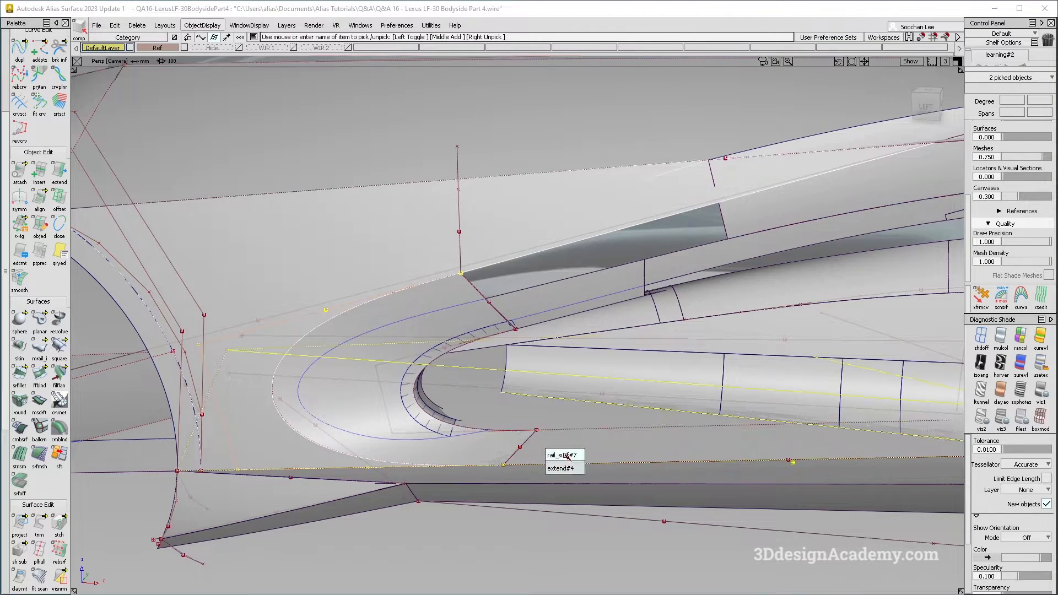
{"action": "left_click", "coordinate": [565, 468]}
{"action": "left_click", "coordinate": [203, 25]}
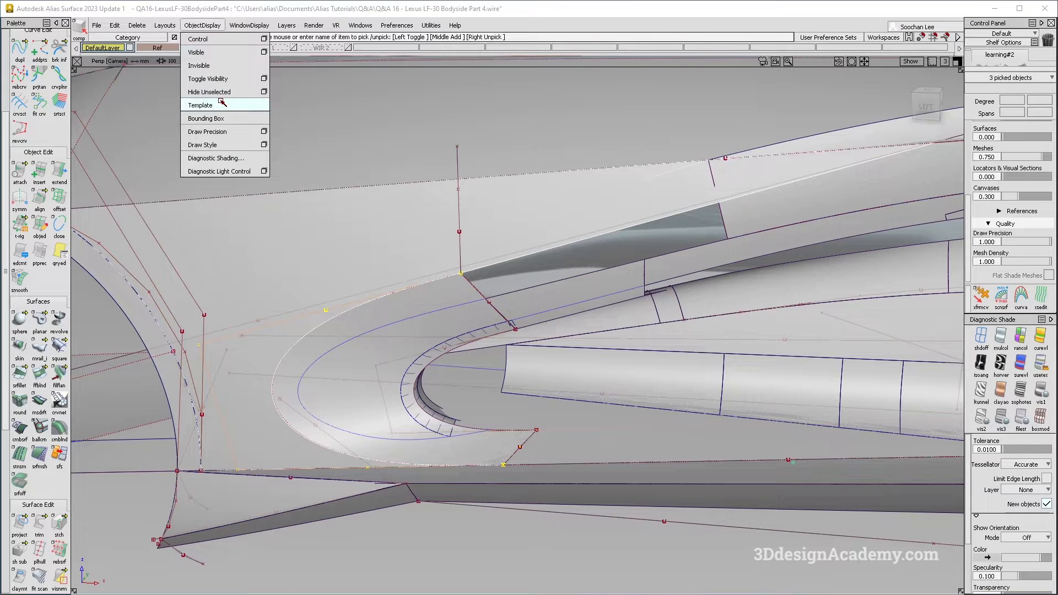
{"action": "left_click", "coordinate": [220, 102]}
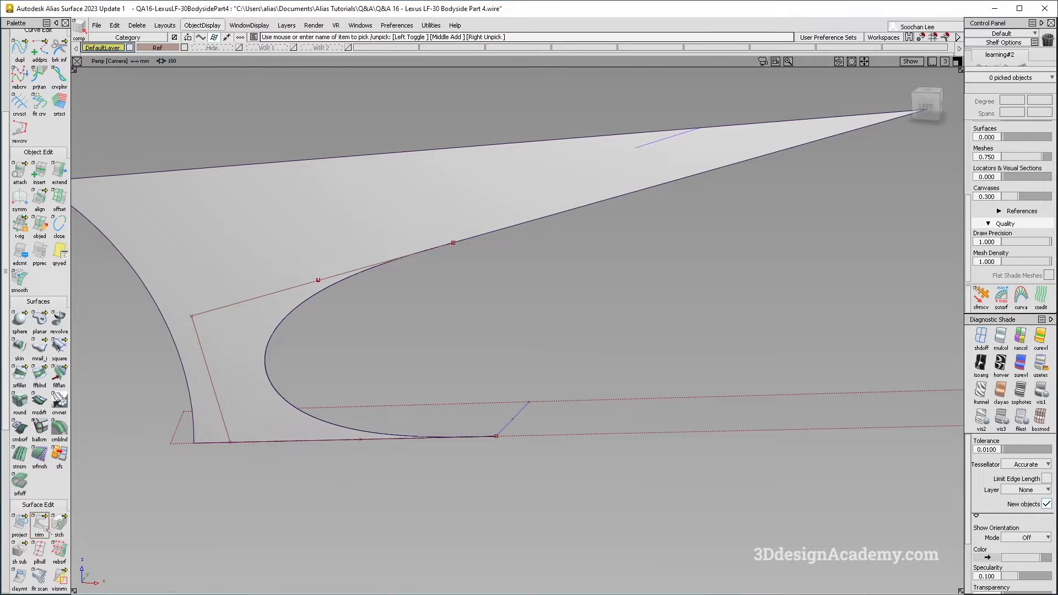
{"action": "double_click", "coordinate": [40, 525]}
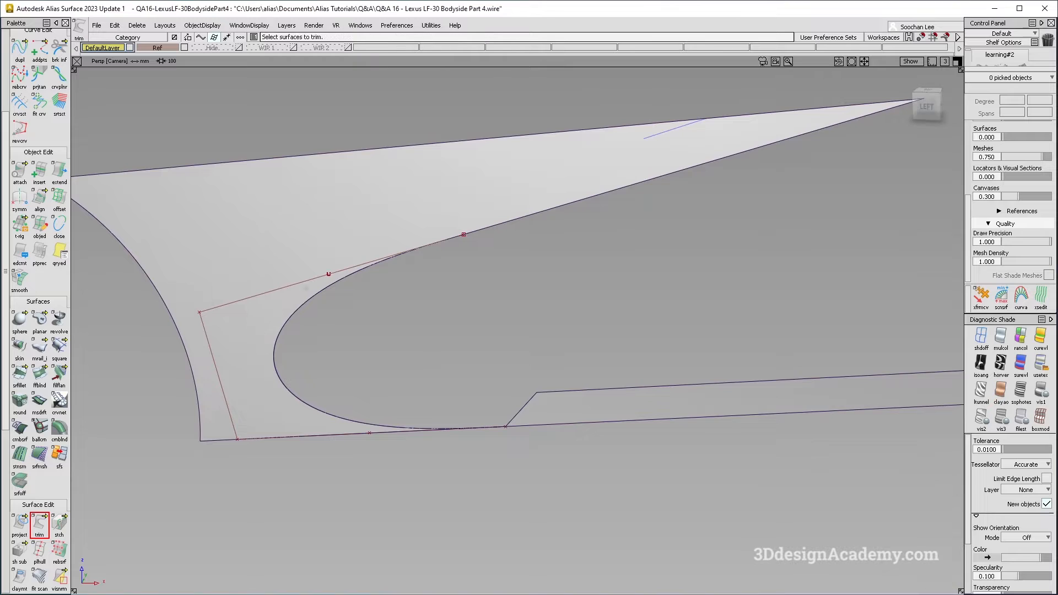
{"action": "key", "text": "F11"}
{"action": "left_click_drag", "start_coordinate": [146, 229], "coordinate": [386, 503]}
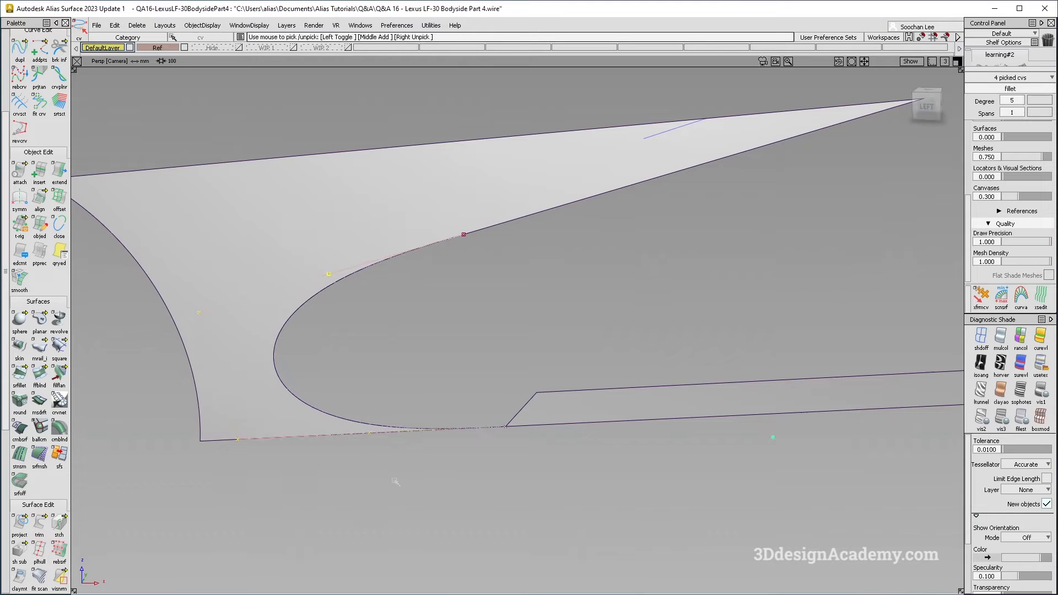
{"action": "left_click", "coordinate": [145, 145]}
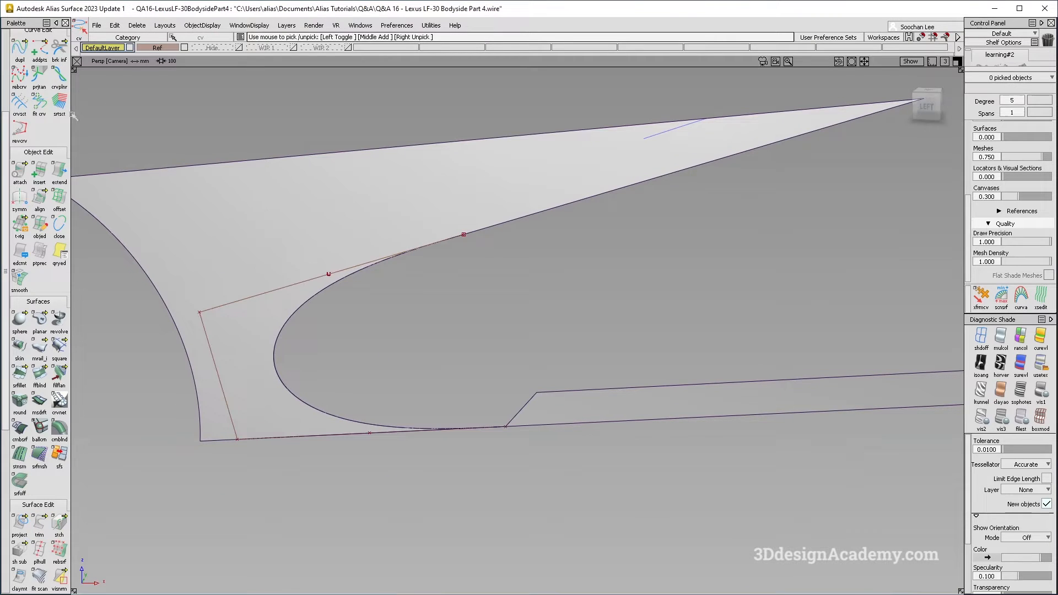
Try a blend curve around the scoop front from the upper trimmed edge to the lower surface's front corner.
{"action": "scroll", "coordinate": [38, 165], "scroll_direction": "up", "scroll_amount": 5}
{"action": "left_click", "coordinate": [59, 97]}
{"action": "left_click", "coordinate": [463, 234]}
{"action": "left_click", "coordinate": [505, 427]}
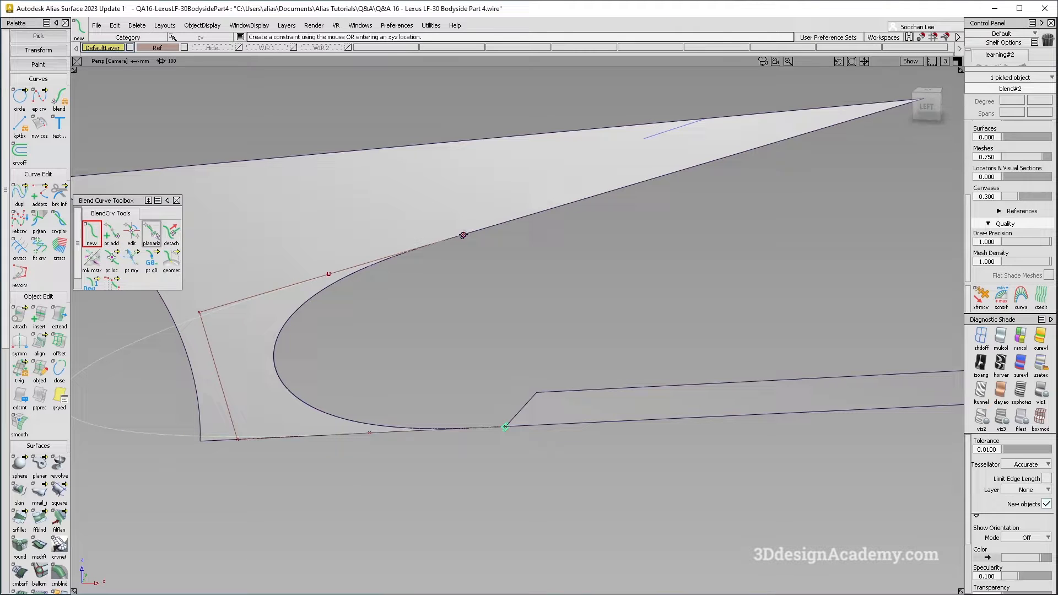
{"action": "left_click", "coordinate": [505, 427]}
{"action": "left_click", "coordinate": [466, 425]}
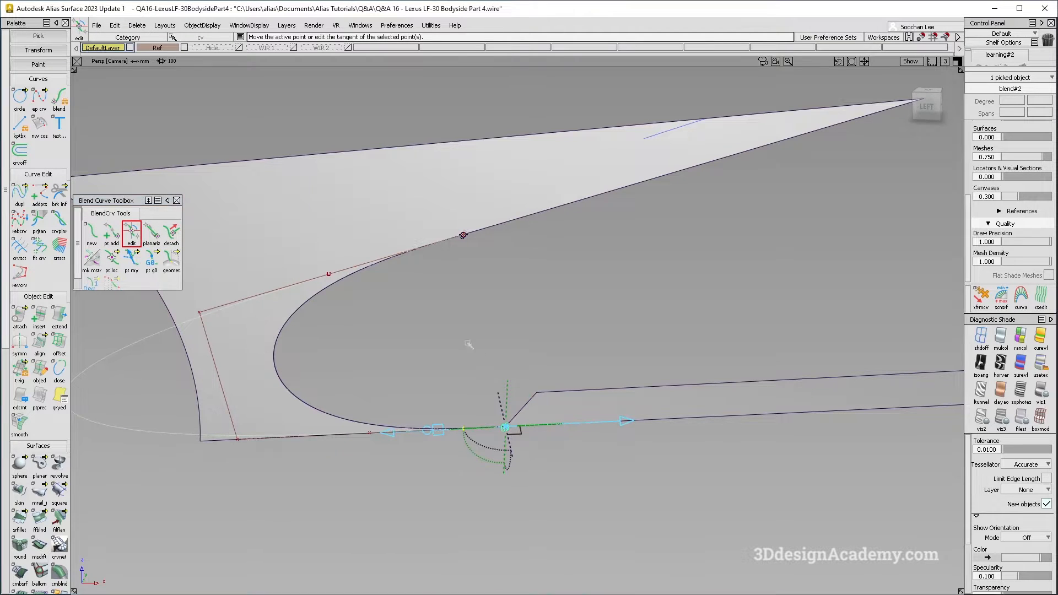
{"action": "left_click", "coordinate": [463, 236]}
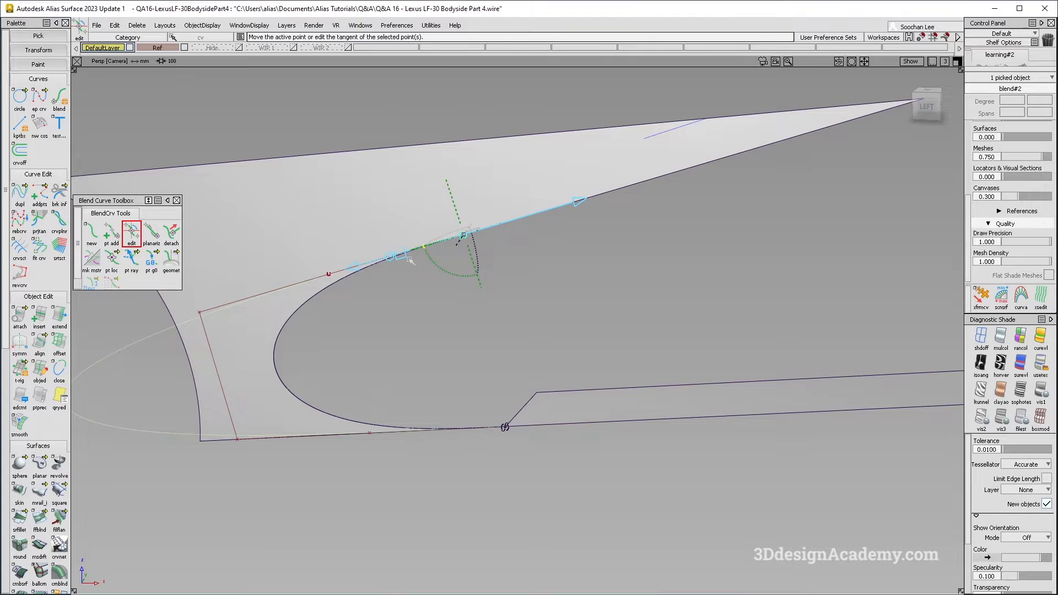
Pick the new blend curve around the scoop front and delete it.
{"action": "middle_click_drag", "start_coordinate": [419, 251], "coordinate": [453, 224], "text": "alt+shift"}
{"action": "left_click", "coordinate": [175, 340]}
{"action": "left_click_drag", "start_coordinate": [174, 341], "coordinate": [124, 287], "text": "ctrl+shift"}
{"action": "left_click", "coordinate": [204, 304]}
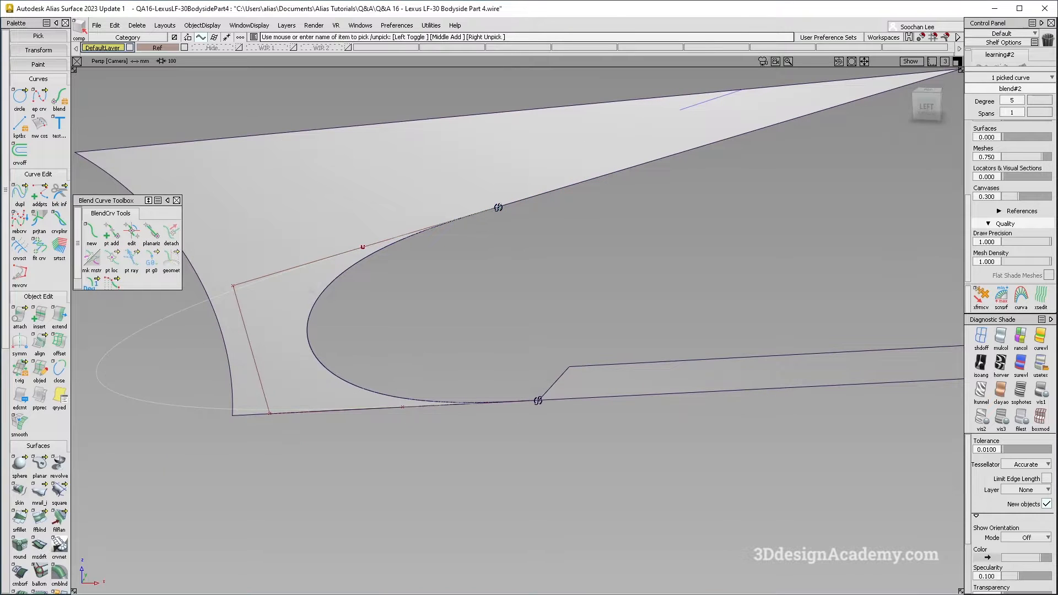
{"action": "middle_click_drag", "start_coordinate": [406, 373], "coordinate": [562, 423], "text": "alt+shift"}
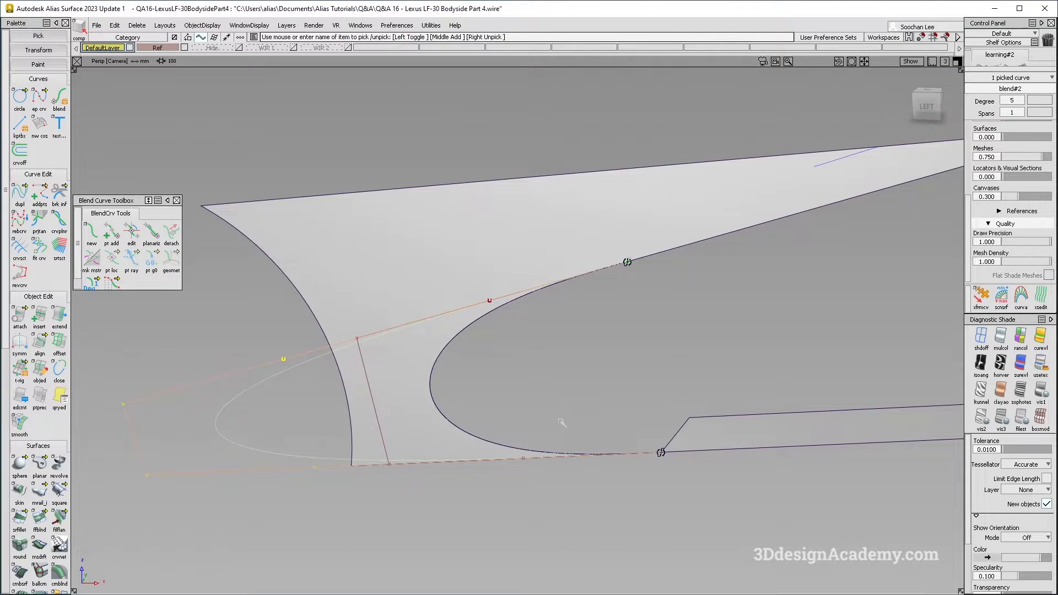
{"action": "left_click", "coordinate": [541, 407]}
Align both ends of the fillet curve with G2 continuity to the upper bodyside edge and the lower surface edge.
{"action": "left_click", "coordinate": [39, 343]}
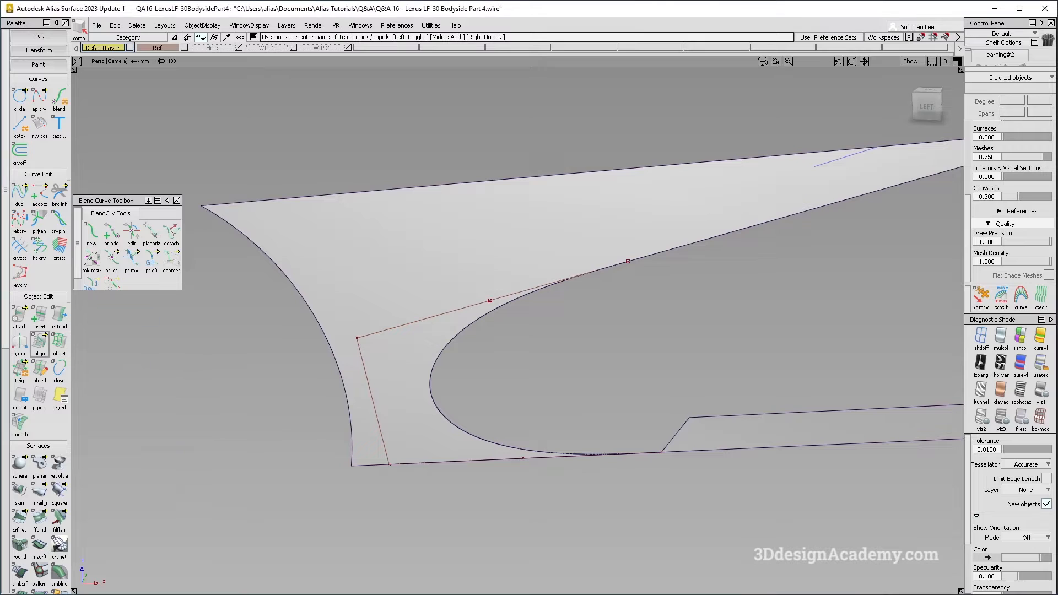
{"action": "left_click", "coordinate": [593, 274]}
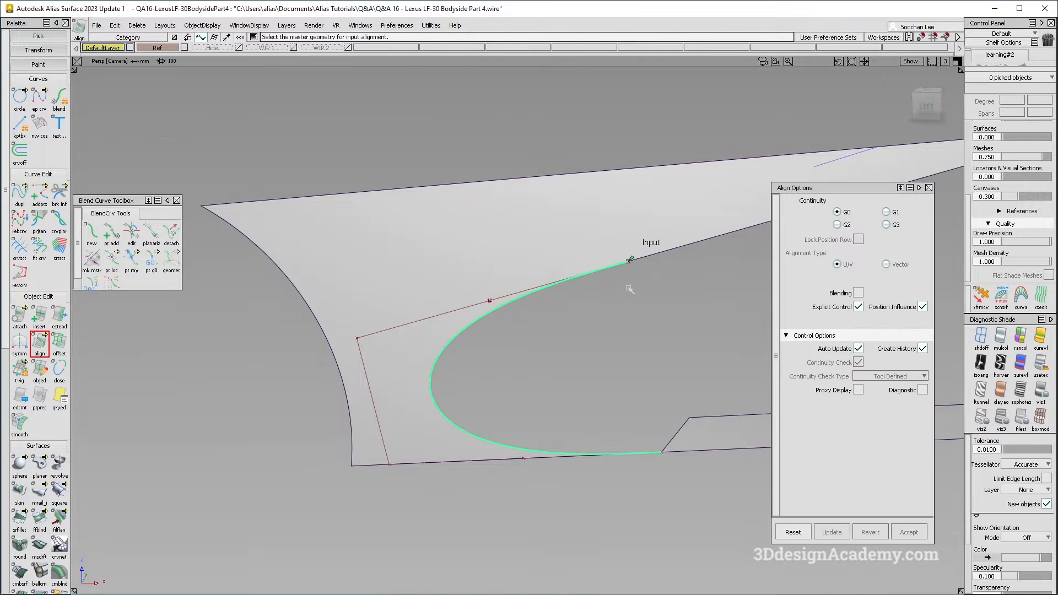
{"action": "left_click", "coordinate": [648, 260]}
{"action": "left_click", "coordinate": [837, 224]}
{"action": "middle_click_drag", "start_coordinate": [657, 292], "coordinate": [609, 256], "text": "alt+shift"}
{"action": "left_click", "coordinate": [599, 417]}
{"action": "left_click", "coordinate": [599, 416]}
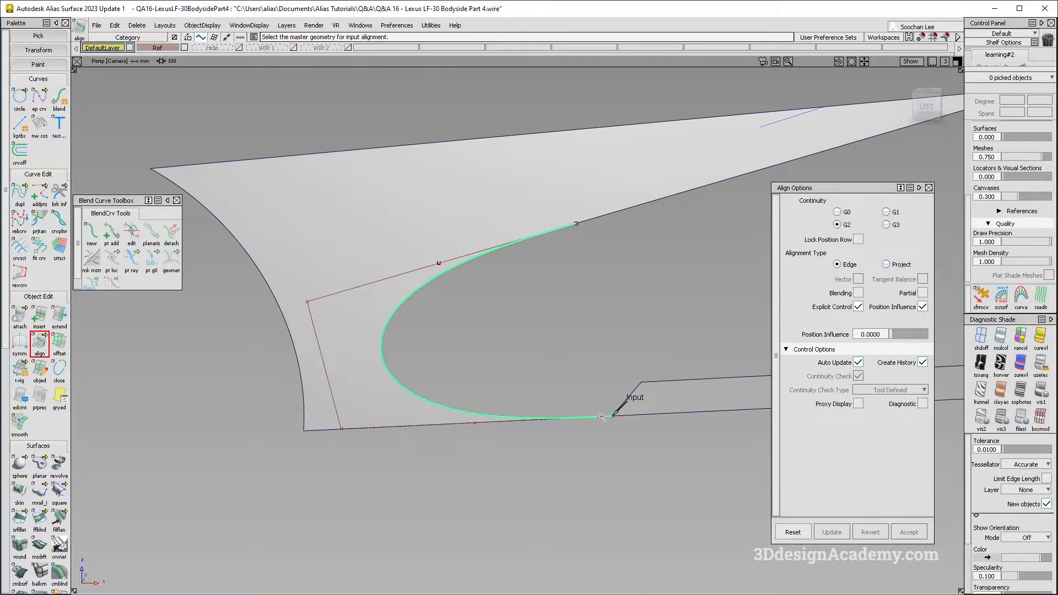
{"action": "left_click", "coordinate": [679, 413]}
Move the fillet curve's two middle CVs forward toward the wheel arch to enlarge the rounded front.
{"action": "left_click_drag", "start_coordinate": [328, 286], "coordinate": [231, 298], "text": "ctrl+shift"}
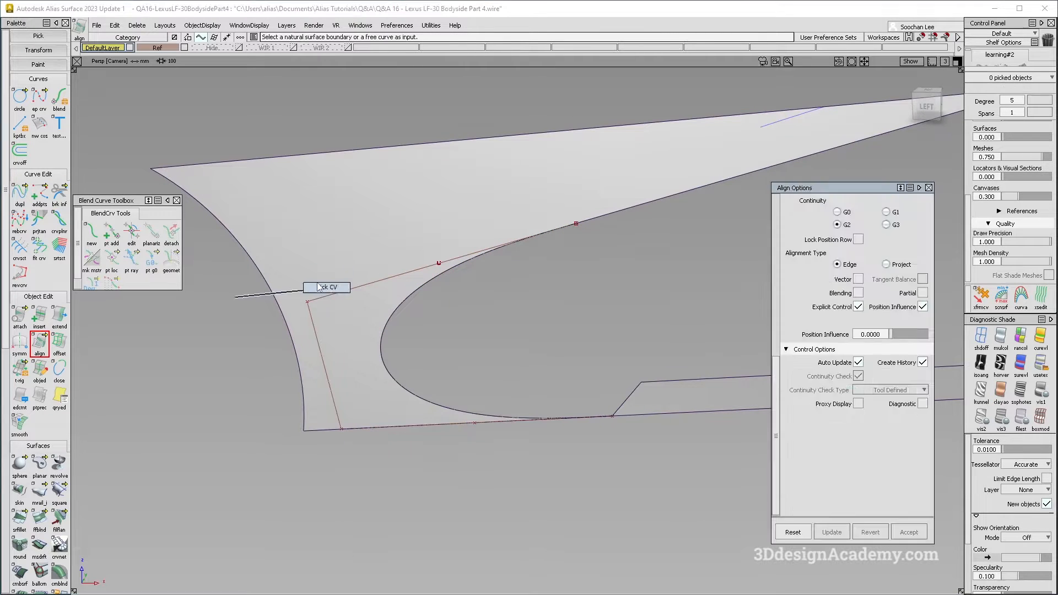
{"action": "left_click", "coordinate": [468, 262]}
{"action": "mouse_move", "coordinate": [300, 279]}
{"action": "left_mouse_down", "text": "ctrl+shift"}
{"action": "mouse_move", "coordinate": [212, 279]}
{"action": "mouse_move", "coordinate": [351, 480]}
{"action": "left_mouse_up", "text": "ctrl+shift"}
{"action": "right_click_drag", "start_coordinate": [444, 348], "coordinate": [454, 292], "text": "ctrl+shift"}
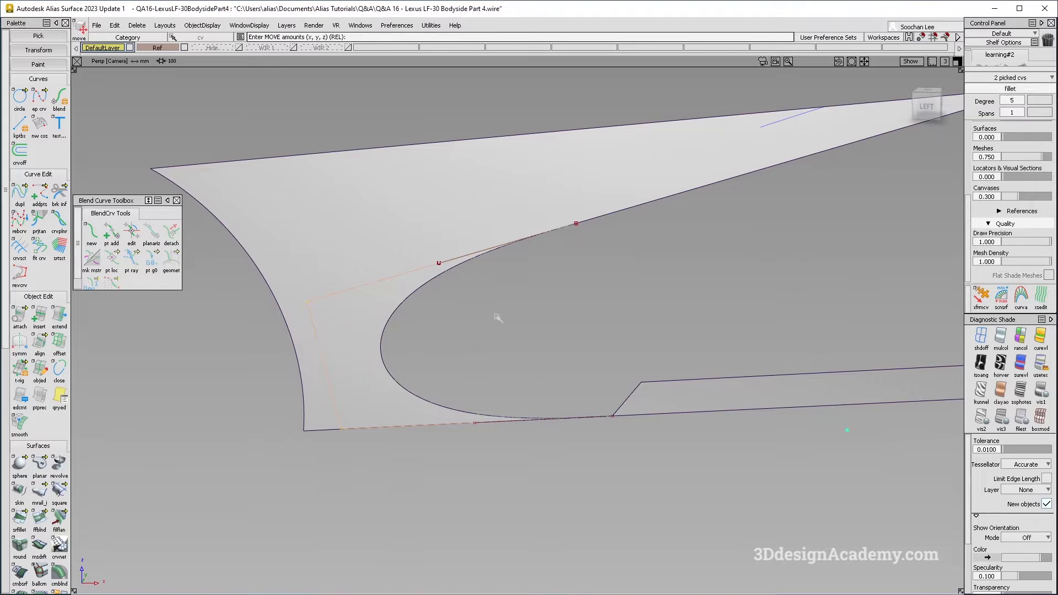
{"action": "middle_click_drag", "start_coordinate": [499, 317], "coordinate": [489, 319]}
{"action": "middle_click_drag", "start_coordinate": [595, 321], "coordinate": [577, 321]}
{"action": "left_click_drag", "start_coordinate": [572, 321], "coordinate": [568, 326]}
Move the fillet curve's two CVs next to the middle pair slightly forward, on the upper and lower legs.
{"action": "left_click_drag", "start_coordinate": [486, 395], "coordinate": [469, 258], "text": "ctrl+shift"}
{"action": "left_click_drag", "start_coordinate": [468, 257], "coordinate": [477, 418], "text": "ctrl+shift"}
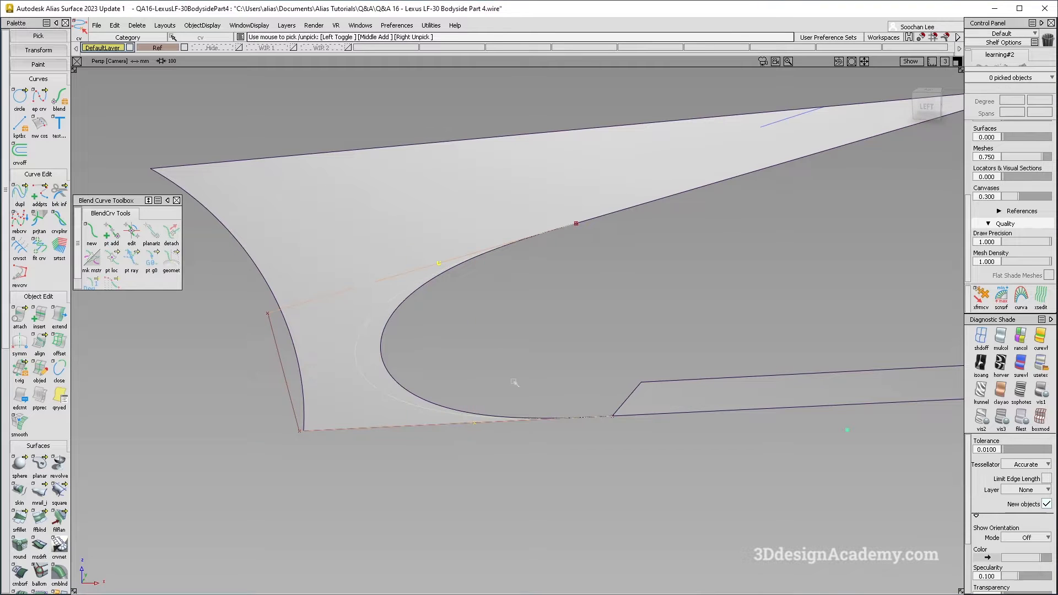
{"action": "middle_click_drag", "start_coordinate": [551, 353], "coordinate": [555, 300], "text": "ctrl+shift"}
{"action": "left_click_drag", "start_coordinate": [555, 299], "coordinate": [533, 301]}
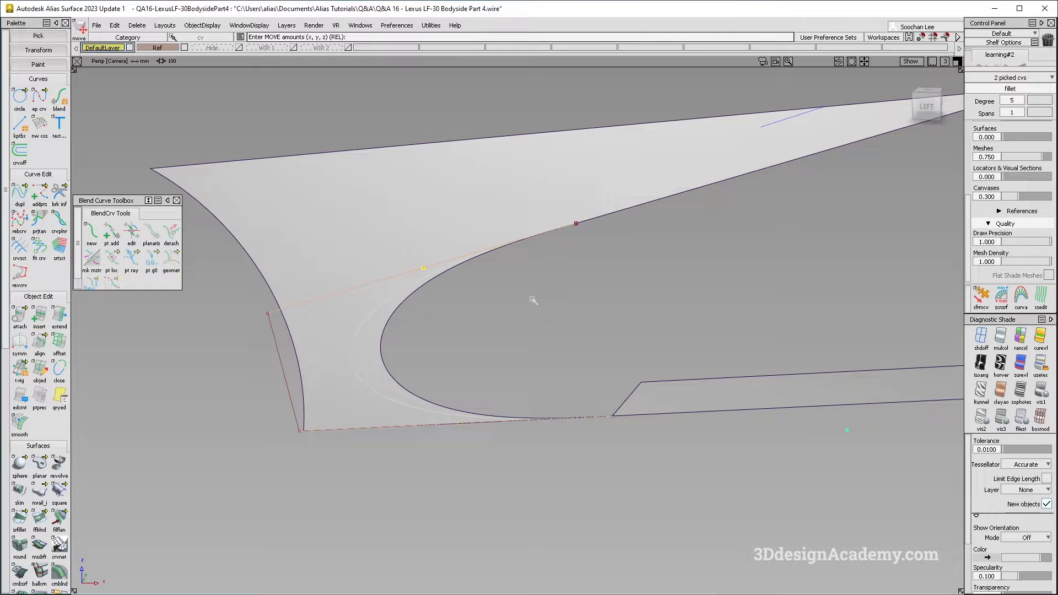
Try duplicating the fillet curve and scaling the copy non-proportionally around the scoop front.
{"action": "left_click_drag", "start_coordinate": [448, 405], "coordinate": [458, 235], "text": "ctrl+shift"}
{"action": "left_click", "coordinate": [490, 240]}
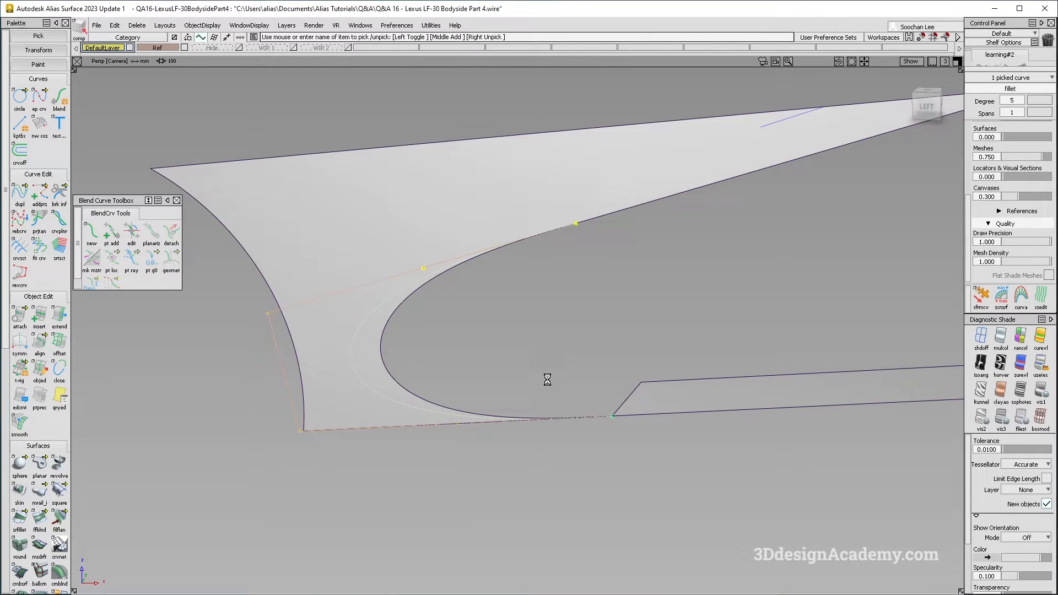
{"action": "key", "text": "ctrl+v"}
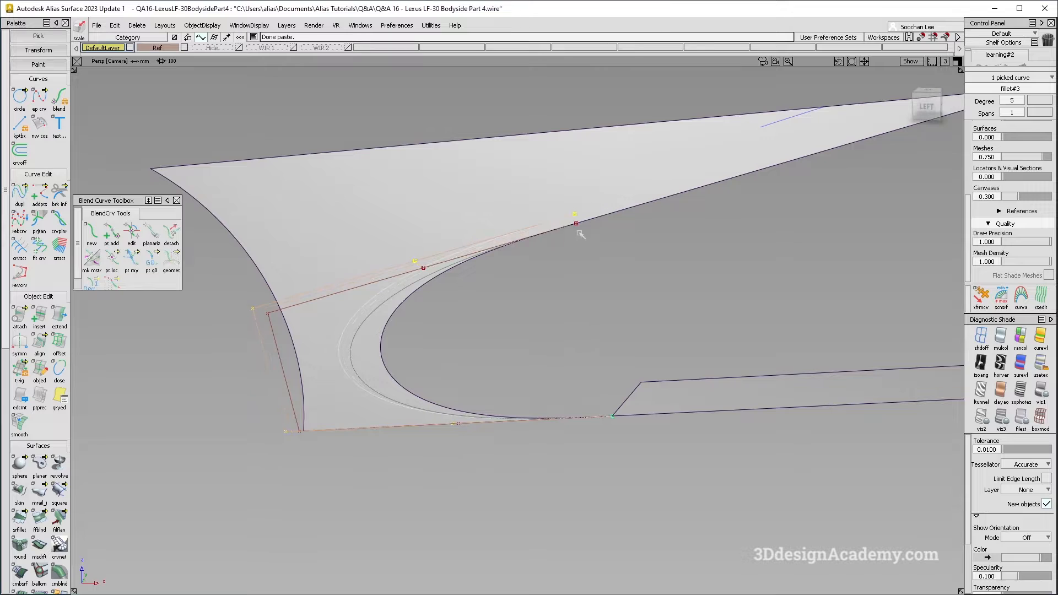
{"action": "key", "text": "ctrl+z"}
{"action": "mouse_move", "coordinate": [521, 347]}
{"action": "middle_mouse_down", "text": "ctrl+shift"}
{"action": "mouse_move", "coordinate": [461, 375]}
{"action": "mouse_move", "coordinate": [496, 345]}
{"action": "mouse_move", "coordinate": [467, 354]}
{"action": "middle_mouse_up", "text": "ctrl+shift"}
{"action": "left_click_drag", "start_coordinate": [505, 348], "coordinate": [574, 238]}
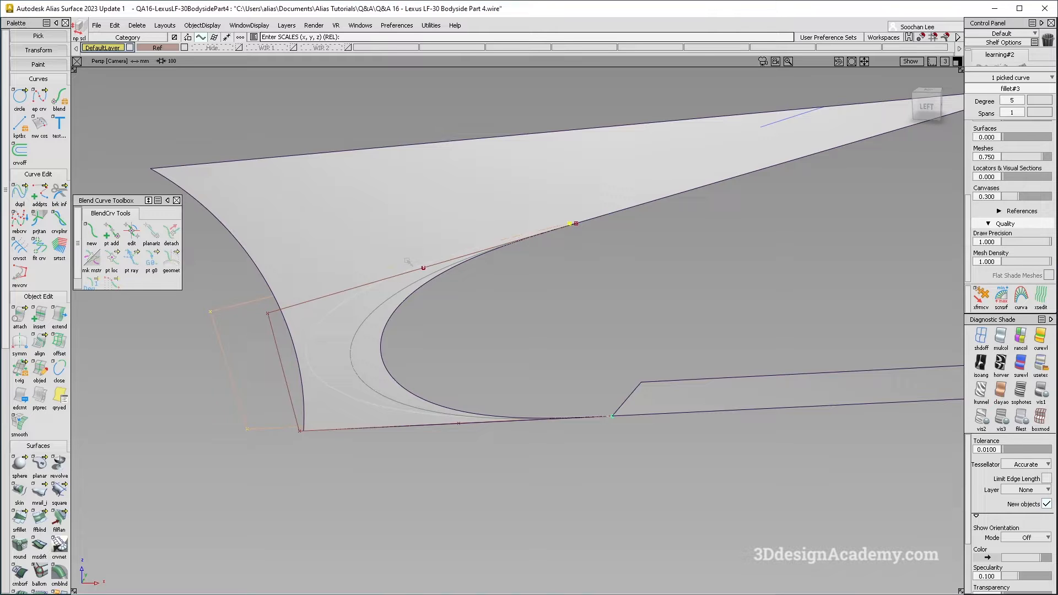
Delete the scaled copy of the fillet curve.
{"action": "left_click_drag", "start_coordinate": [232, 311], "coordinate": [296, 358], "text": "alt+shift"}
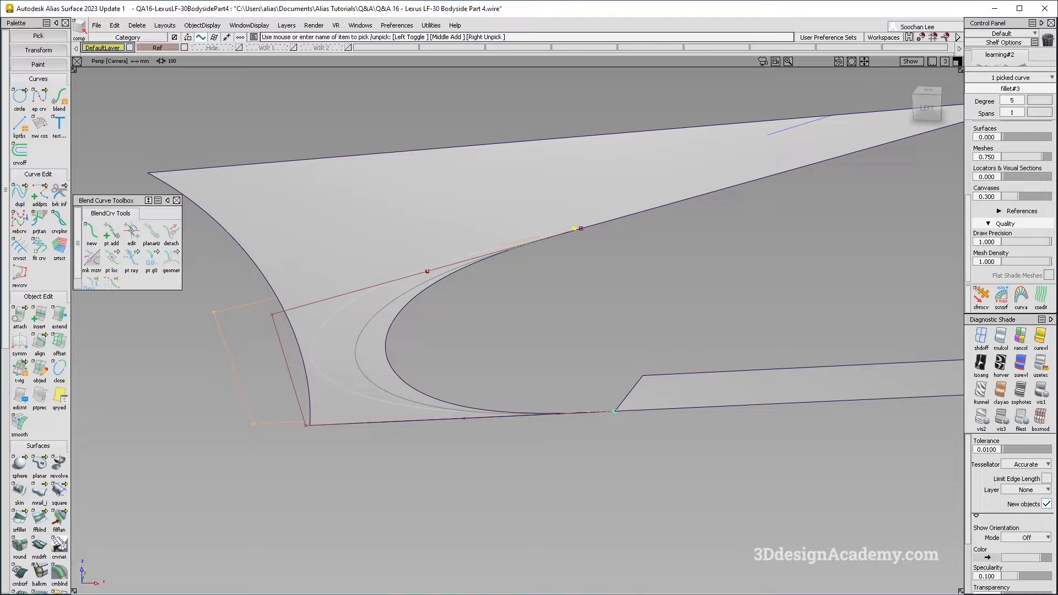
{"action": "key", "text": "Delete"}
{"action": "key", "text": "Return"}
{"action": "middle_click_drag", "start_coordinate": [447, 336], "coordinate": [461, 276], "text": "alt+shift"}
{"action": "left_click", "coordinate": [361, 323], "text": "alt+shift"}
{"action": "left_click_drag", "start_coordinate": [467, 292], "coordinate": [453, 226], "text": "alt+shift"}
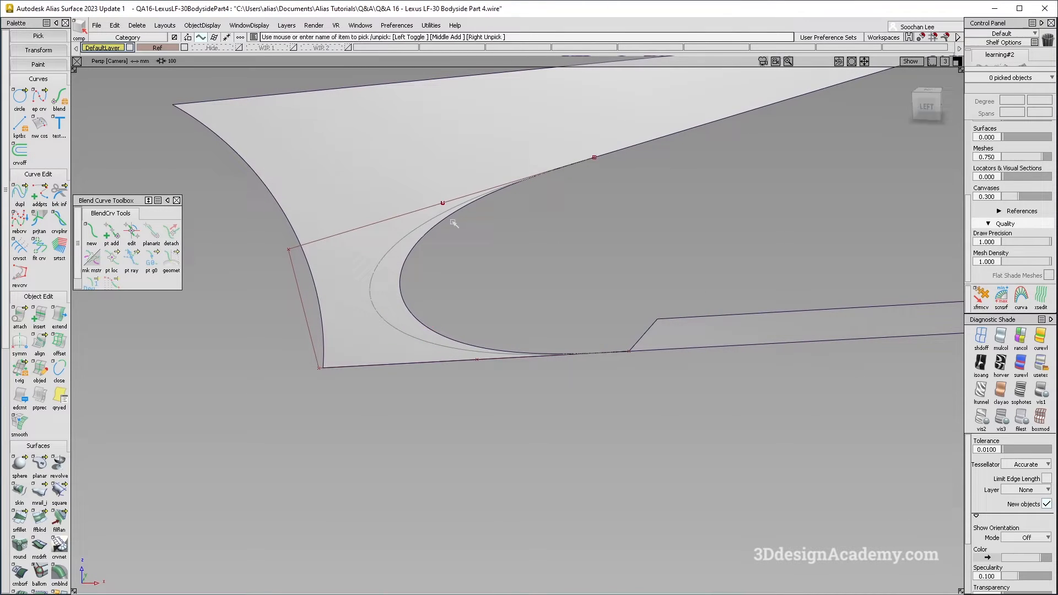
Examine the fillet curve's front CV pairs and compare the scoop's rounded outline with the Lexus LF-30 reference photo.
{"action": "key", "text": "alt+Tab"}
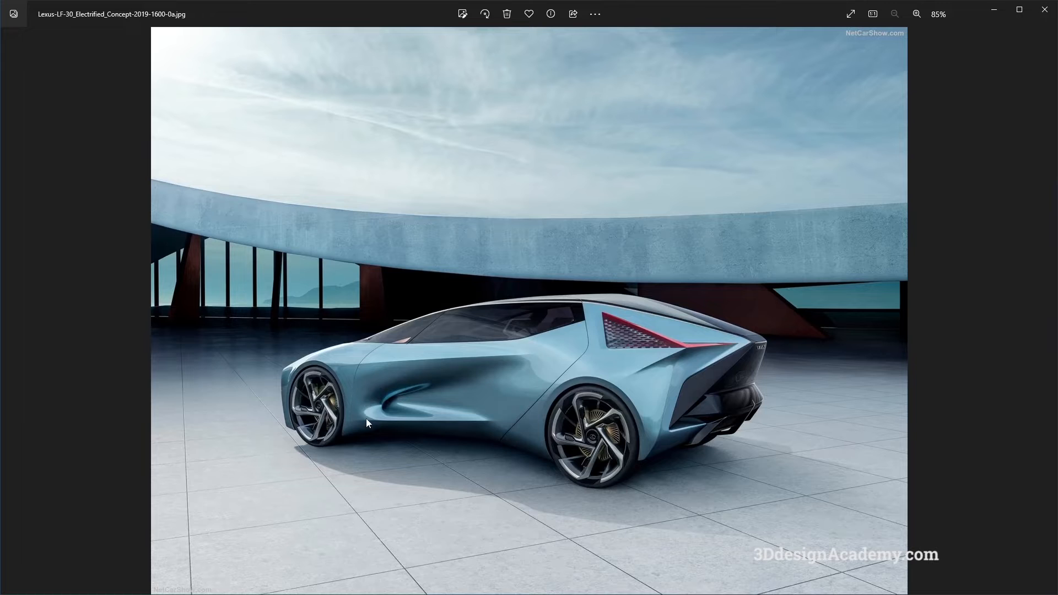
{"action": "key", "text": "alt+Tab"}
{"action": "left_click_drag", "start_coordinate": [396, 408], "coordinate": [399, 337], "text": "ctrl+shift"}
{"action": "mouse_move", "coordinate": [417, 250]}
{"action": "left_mouse_down", "text": "alt+shift"}
{"action": "mouse_move", "coordinate": [378, 241]}
{"action": "mouse_move", "coordinate": [338, 248]}
{"action": "mouse_move", "coordinate": [420, 271]}
{"action": "left_mouse_up", "text": "alt+shift"}
{"action": "left_click_drag", "start_coordinate": [248, 284], "coordinate": [331, 265], "text": "ctrl+shift"}
{"action": "left_click_drag", "start_coordinate": [243, 224], "coordinate": [475, 471]}
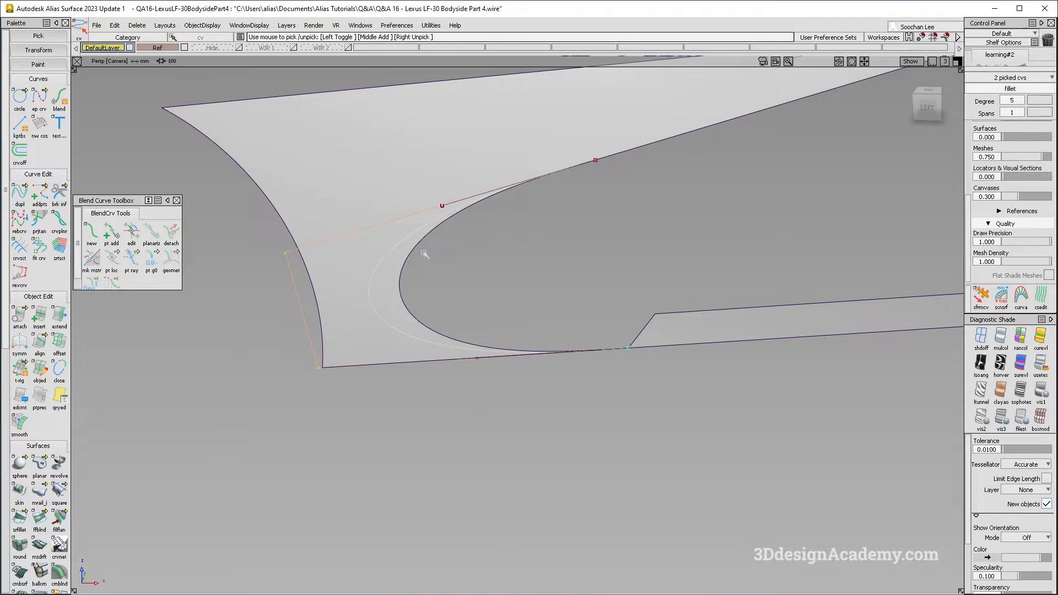
{"action": "left_click_drag", "start_coordinate": [424, 361], "coordinate": [422, 295], "text": "ctrl+shift"}
{"action": "left_click_drag", "start_coordinate": [378, 236], "coordinate": [449, 241], "text": "ctrl+shift"}
{"action": "left_click_drag", "start_coordinate": [411, 179], "coordinate": [504, 434]}
{"action": "key", "text": "alt+Tab"}
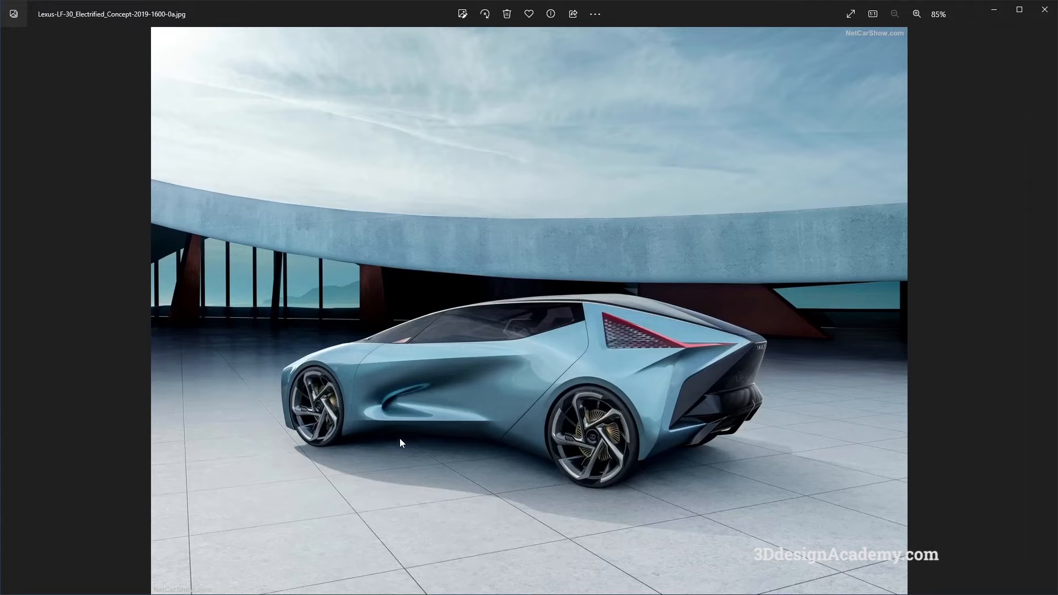
{"action": "key", "text": "alt+Tab"}
{"action": "key", "text": "alt+Tab"}
{"action": "key", "text": "alt+Tab"}
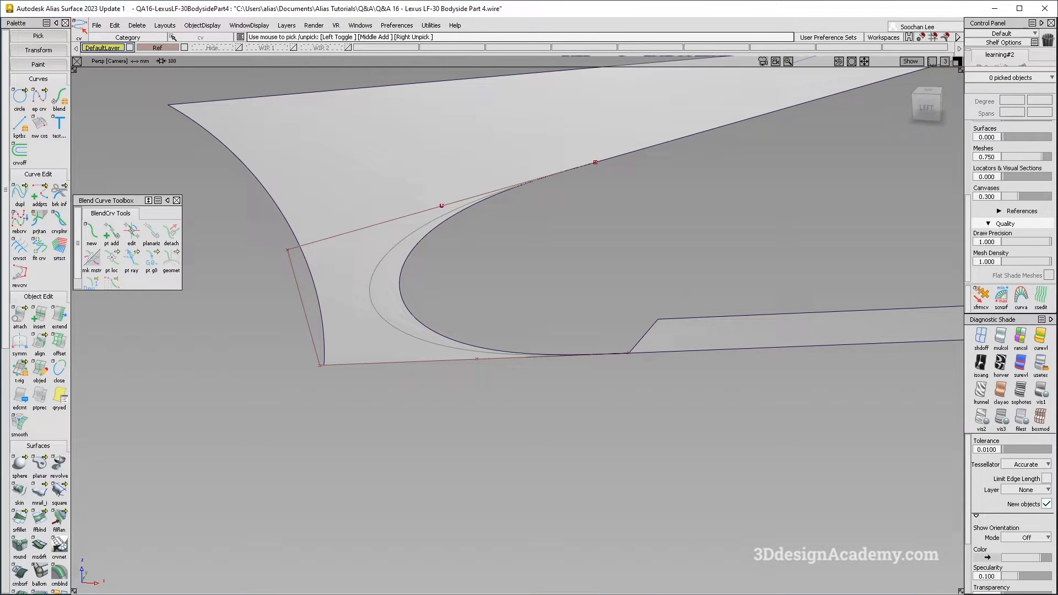
{"action": "key", "text": "alt+Tab"}
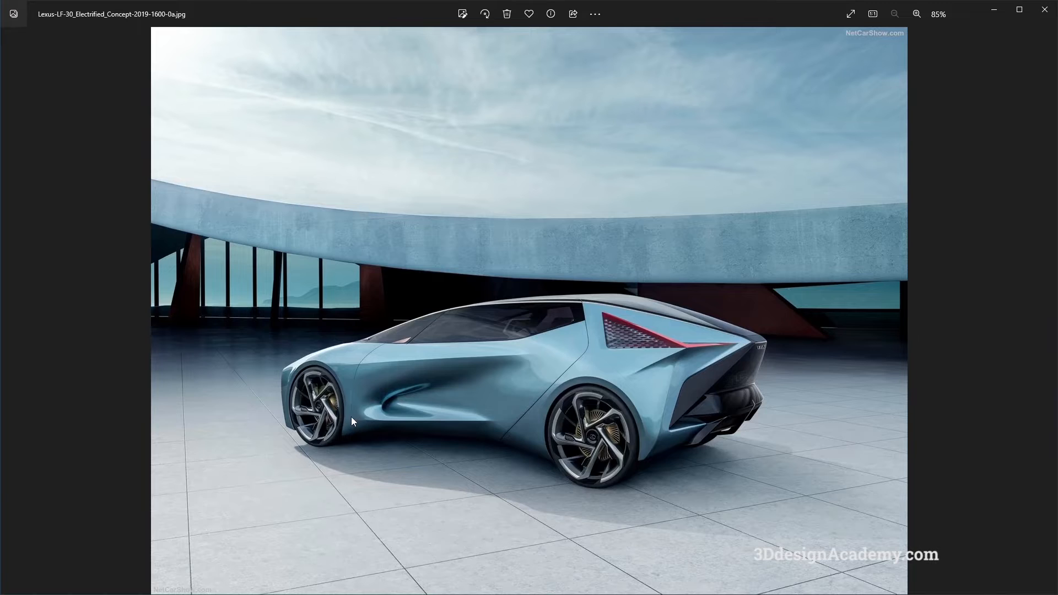
{"action": "key", "text": "alt+Tab"}
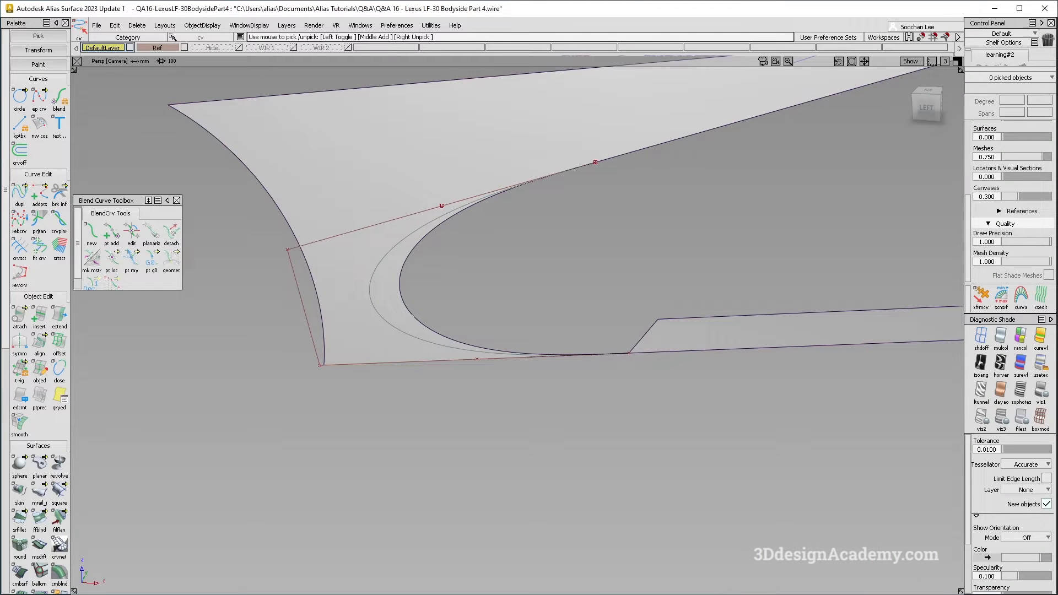
Delete the construction history of the fillet curve and make the hidden bodyside geometry visible again.
{"action": "left_click_drag", "start_coordinate": [523, 278], "coordinate": [494, 278], "text": "alt+shift"}
{"action": "left_click_drag", "start_coordinate": [455, 417], "coordinate": [456, 208], "text": "ctrl+shift"}
{"action": "left_click_drag", "start_coordinate": [361, 206], "coordinate": [521, 331]}
{"action": "left_click_drag", "start_coordinate": [621, 394], "coordinate": [593, 367], "text": "alt+shift"}
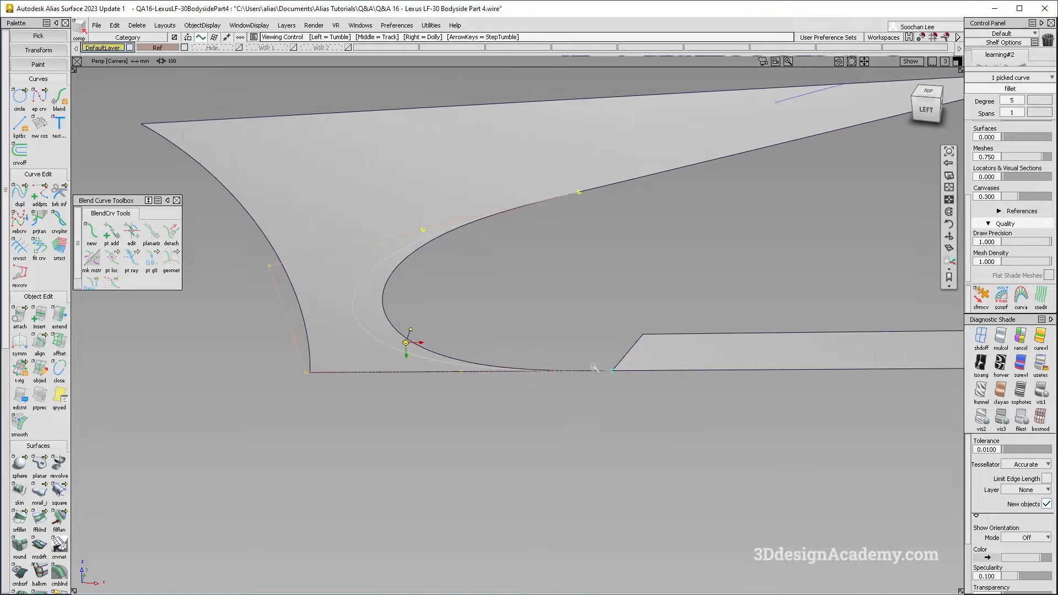
{"action": "left_click", "coordinate": [138, 26]}
{"action": "left_click", "coordinate": [155, 51]}
{"action": "left_click", "coordinate": [201, 26]}
{"action": "left_click", "coordinate": [201, 52]}
Delete the old square surface wrapping around the scoop's rounded front.
{"action": "left_click_drag", "start_coordinate": [526, 389], "coordinate": [454, 336], "text": "alt+shift"}
{"action": "left_click", "coordinate": [515, 383]}
{"action": "left_click", "coordinate": [452, 336]}
{"action": "middle_click_drag", "start_coordinate": [453, 308], "coordinate": [419, 314], "text": "alt+shift"}
{"action": "left_click_drag", "start_coordinate": [418, 314], "coordinate": [558, 357], "text": "alt+shift"}
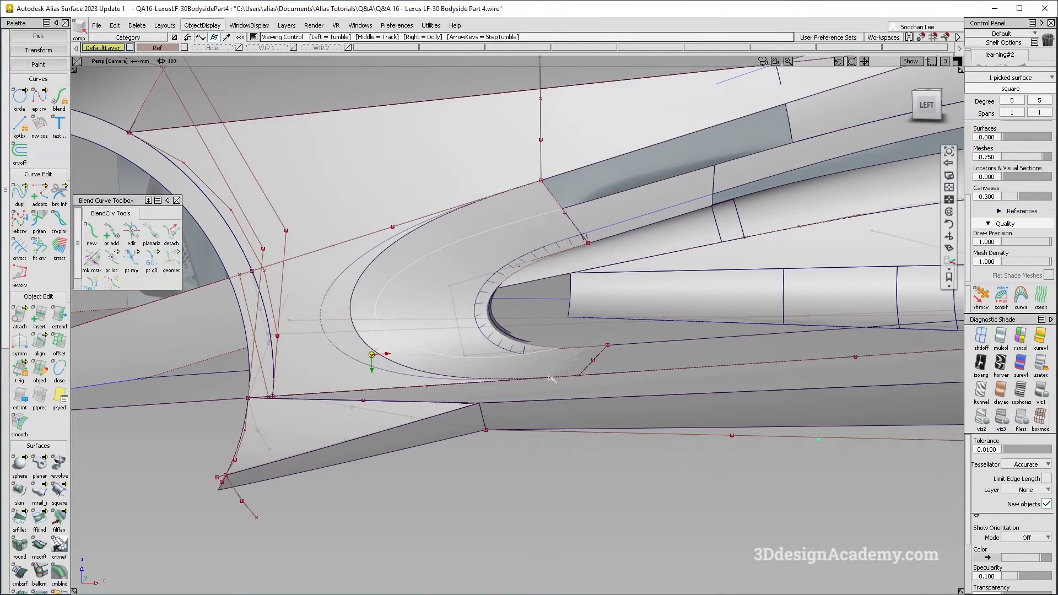
{"action": "key", "text": "Delete"}
{"action": "key", "text": "Return"}
Compare the scoop's curve outline with the canvas image in the unshaded side view and with the reference photo.
{"action": "left_click_drag", "start_coordinate": [429, 258], "coordinate": [481, 306], "text": "ctrl+shift"}
{"action": "left_click_drag", "start_coordinate": [488, 310], "coordinate": [465, 328]}
{"action": "left_click_drag", "start_coordinate": [371, 358], "coordinate": [451, 321], "text": "alt+shift"}
{"action": "key", "text": "F6"}
{"action": "left_click_drag", "start_coordinate": [567, 483], "coordinate": [557, 293], "text": "ctrl+shift"}
{"action": "left_click", "coordinate": [981, 336]}
{"action": "mouse_move", "coordinate": [281, 381]}
{"action": "right_mouse_down", "text": "alt+shift"}
{"action": "mouse_move", "coordinate": [413, 385]}
{"action": "mouse_move", "coordinate": [464, 368]}
{"action": "right_mouse_up", "text": "alt+shift"}
{"action": "key", "text": "alt+Tab"}
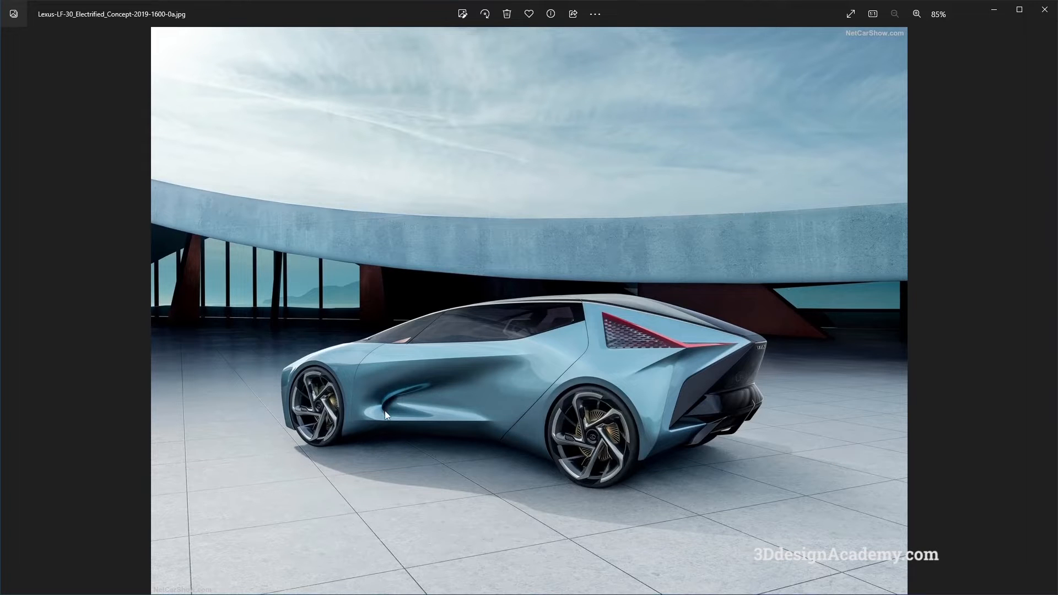
{"action": "key", "text": "alt+Tab"}
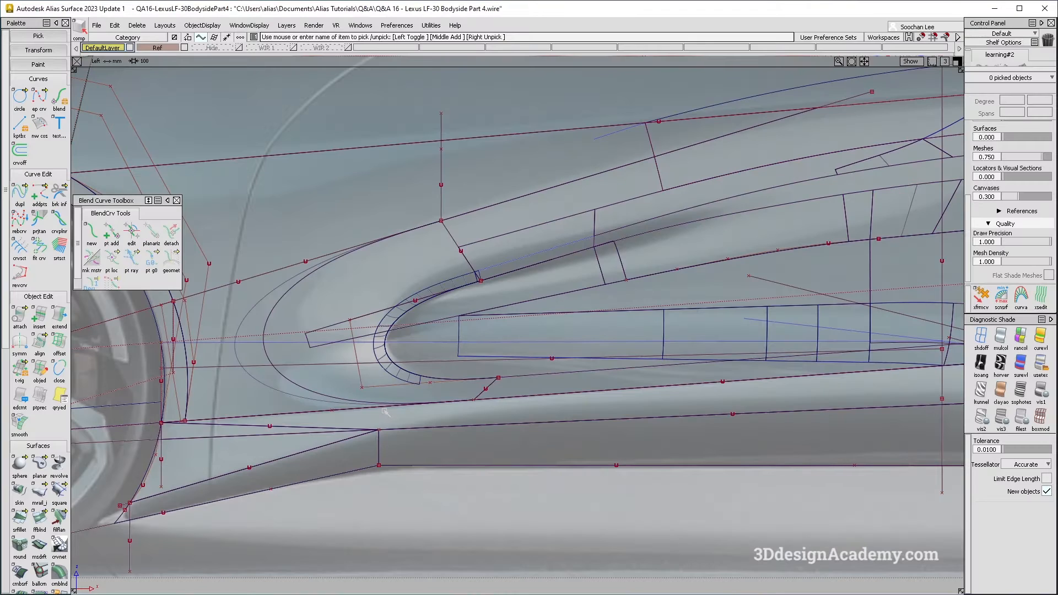
{"action": "key", "text": "F8"}
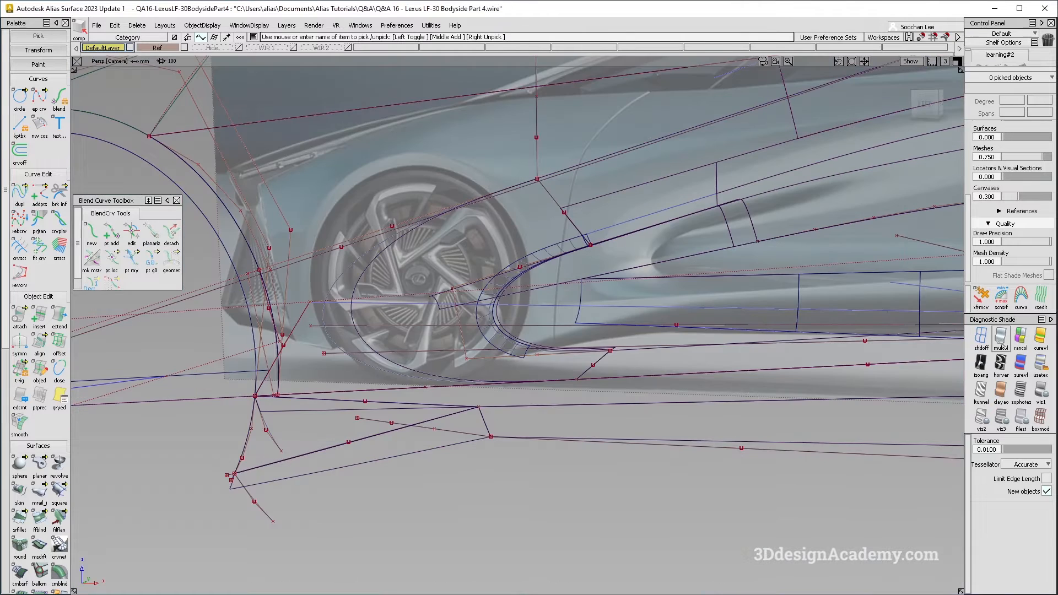
{"action": "left_click", "coordinate": [1001, 337]}
{"action": "left_click_drag", "start_coordinate": [372, 357], "coordinate": [403, 344], "text": "alt+shift"}
{"action": "left_click_drag", "start_coordinate": [503, 293], "coordinate": [532, 279], "text": "alt+shift"}
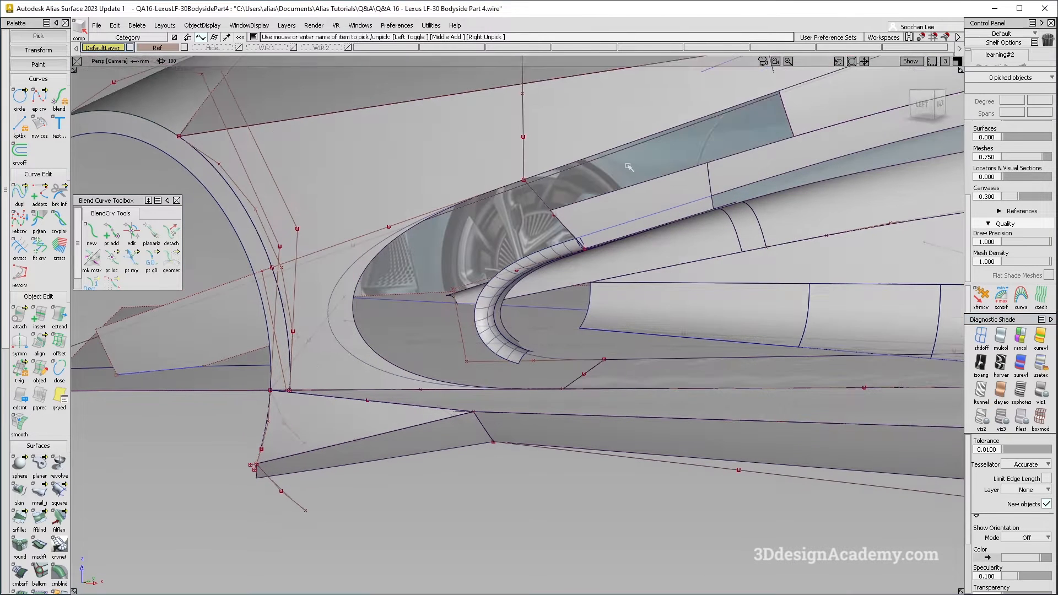
Untrim the strip surface along the scoop's upper front edge.
{"action": "left_click", "coordinate": [631, 185]}
{"action": "scroll", "coordinate": [34, 512], "scroll_direction": "down", "scroll_amount": 3}
{"action": "scroll", "coordinate": [33, 551], "scroll_direction": "down", "scroll_amount": 1}
{"action": "left_click_drag", "start_coordinate": [41, 526], "coordinate": [81, 525]}
Move the model's construction curves, except the outer fillet curve, to a new hidden layer named Curve and reactivate DefaultLayer.
{"action": "left_click_drag", "start_coordinate": [270, 334], "coordinate": [284, 353], "text": "alt+shift"}
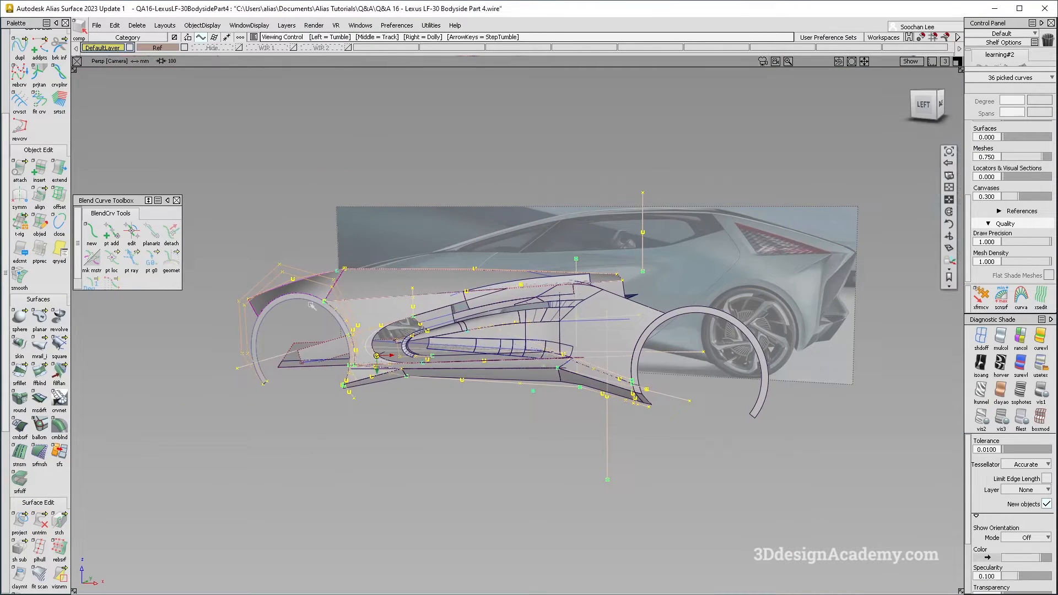
{"action": "right_click_drag", "start_coordinate": [312, 307], "coordinate": [385, 300], "text": "alt+shift"}
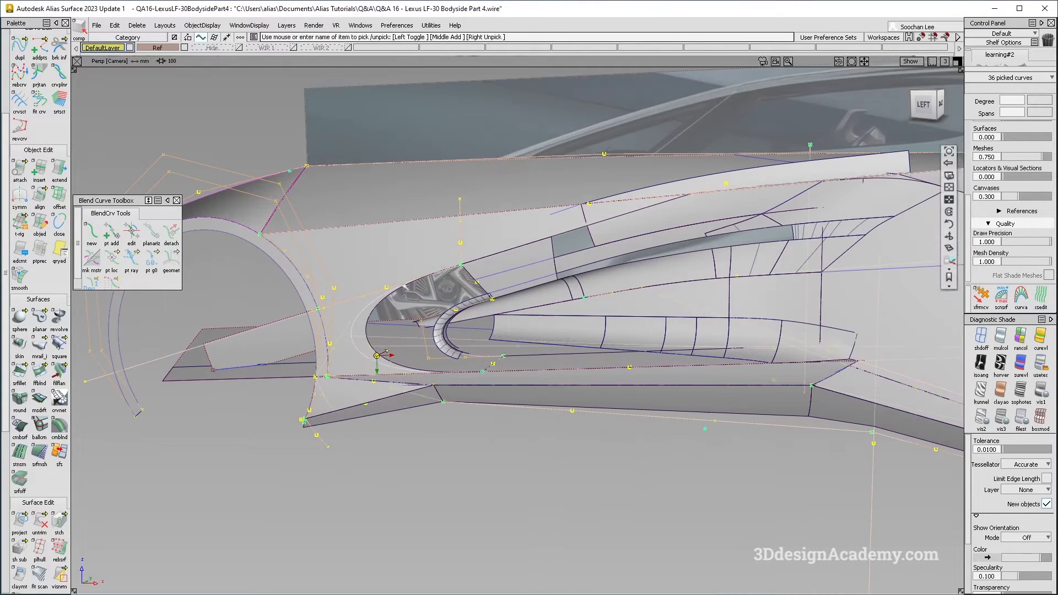
{"action": "left_click", "coordinate": [363, 296]}
{"action": "left_click", "coordinate": [286, 25]}
{"action": "left_click", "coordinate": [293, 48]}
{"action": "right_click_drag", "start_coordinate": [390, 48], "coordinate": [384, 57]}
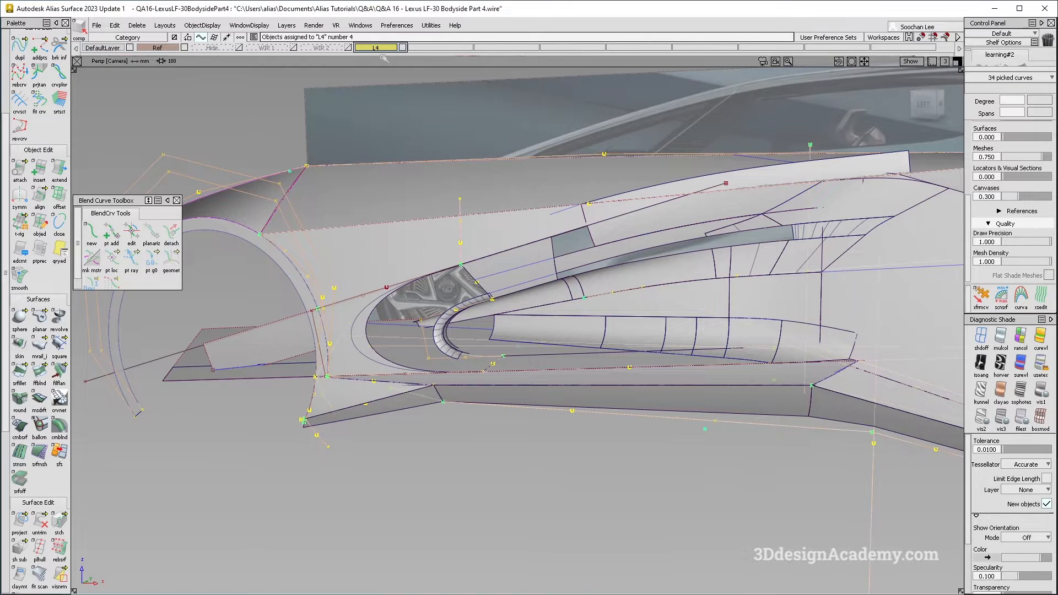
{"action": "left_click", "coordinate": [389, 48]}
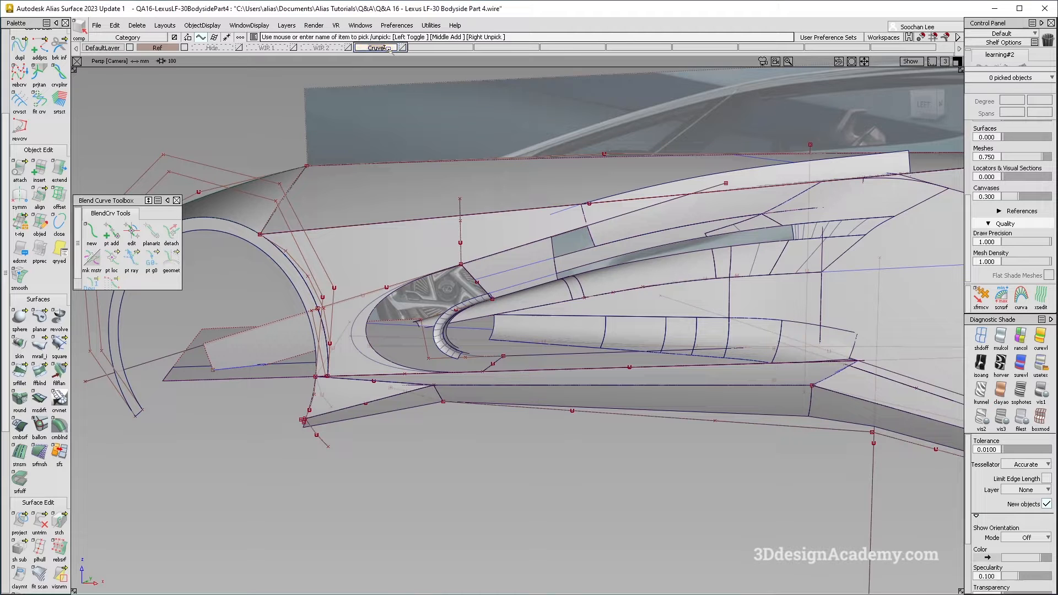
{"action": "left_click", "coordinate": [105, 49]}
Assign the leftover straight curve along the scoop's upper edge to the Curve layer.
{"action": "left_click_drag", "start_coordinate": [474, 408], "coordinate": [452, 256], "text": "alt+shift"}
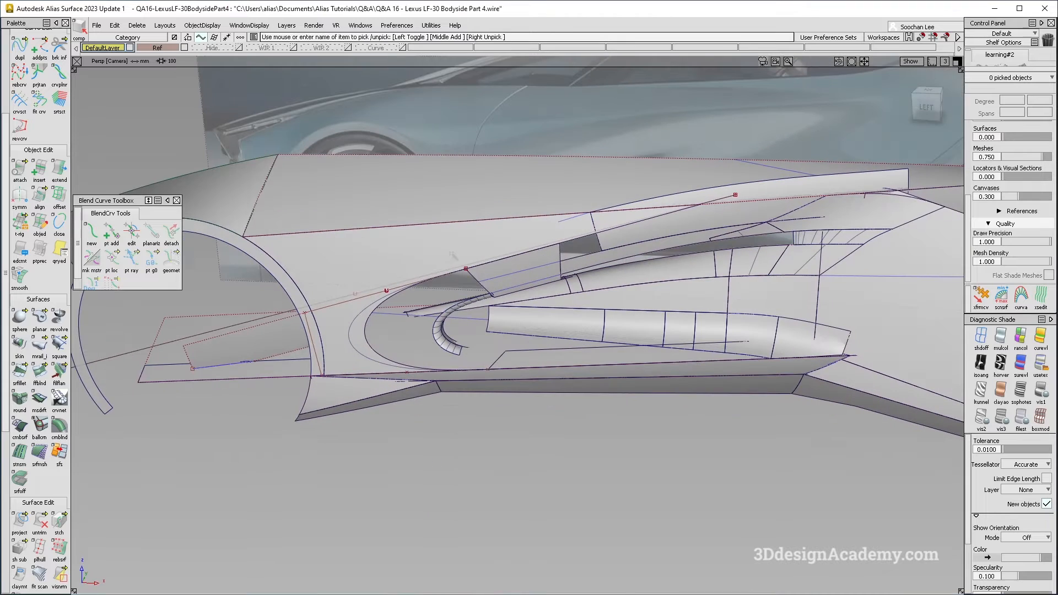
{"action": "left_click", "coordinate": [467, 265]}
{"action": "left_click", "coordinate": [488, 264]}
{"action": "mouse_move", "coordinate": [396, 48]}
{"action": "left_mouse_down"}
{"action": "mouse_move", "coordinate": [408, 57]}
{"action": "mouse_move", "coordinate": [389, 57]}
{"action": "left_mouse_up"}
Return the inner fillet curve fillet#2 from the Curve layer to DefaultLayer, keeping the Curve layer hidden.
{"action": "left_click_drag", "start_coordinate": [397, 341], "coordinate": [390, 289], "text": "alt+shift"}
{"action": "left_click_drag", "start_coordinate": [389, 289], "coordinate": [305, 219], "text": "ctrl+shift"}
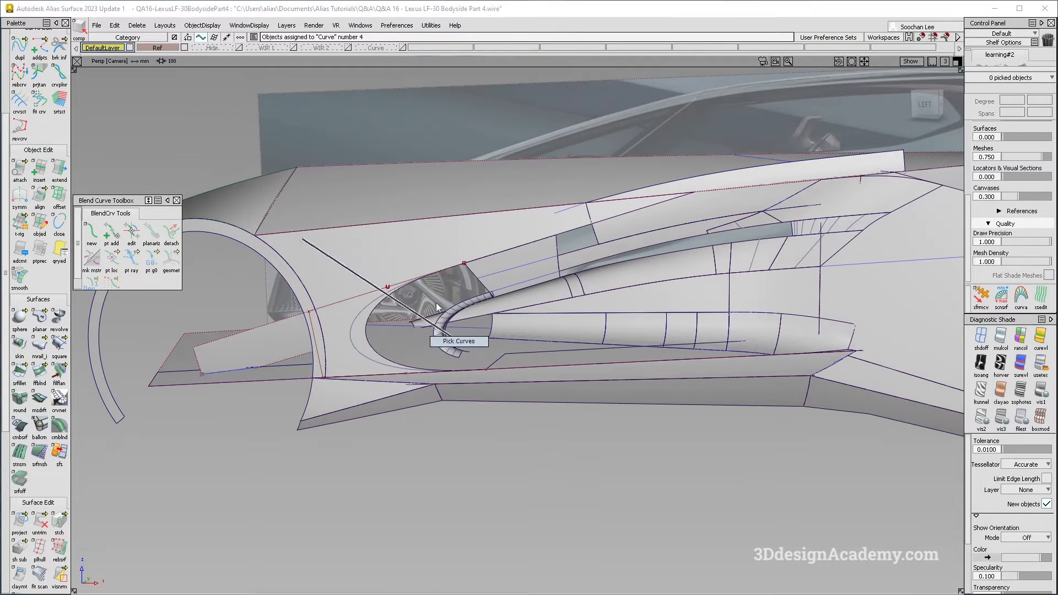
{"action": "left_click", "coordinate": [378, 363]}
{"action": "right_click_drag", "start_coordinate": [411, 326], "coordinate": [442, 311], "text": "alt+shift"}
{"action": "left_click", "coordinate": [511, 463]}
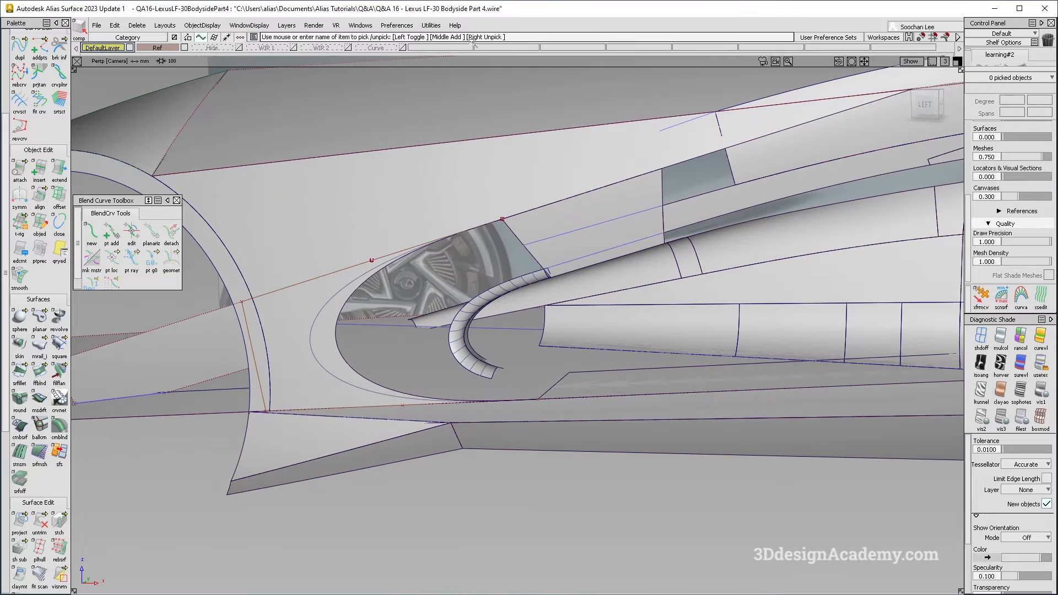
{"action": "left_click", "coordinate": [404, 48]}
{"action": "left_click", "coordinate": [462, 339]}
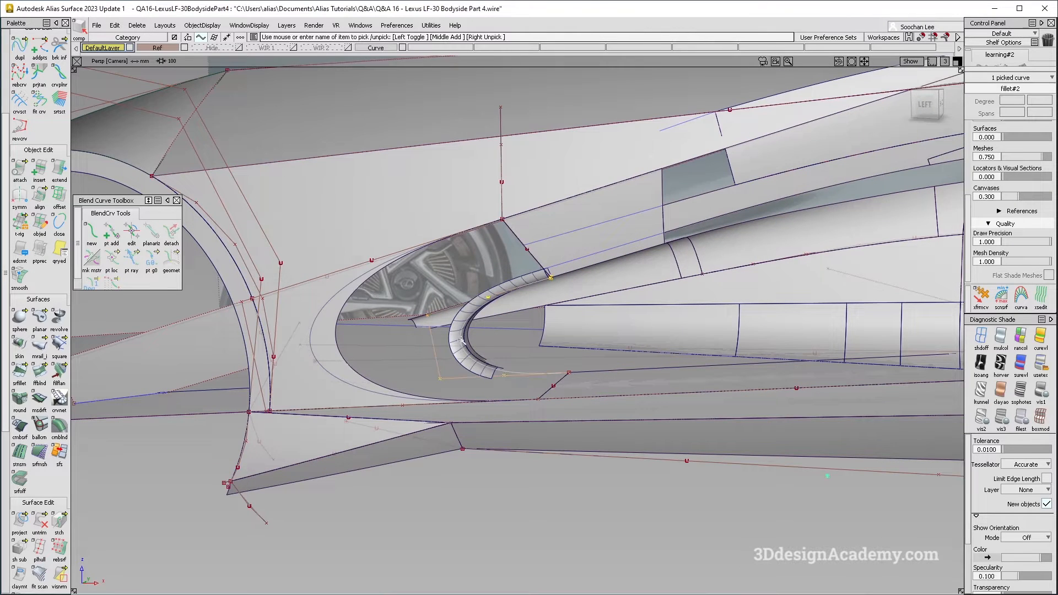
{"action": "left_click_drag", "start_coordinate": [114, 49], "coordinate": [116, 58]}
{"action": "left_click", "coordinate": [404, 48]}
{"action": "left_click_drag", "start_coordinate": [543, 393], "coordinate": [478, 213], "text": "ctrl+shift"}
Build a Square surface around the scoop front from boundaries rail_surf#8, fillet, extend#4 and fillet#2.
{"action": "key", "text": "F6"}
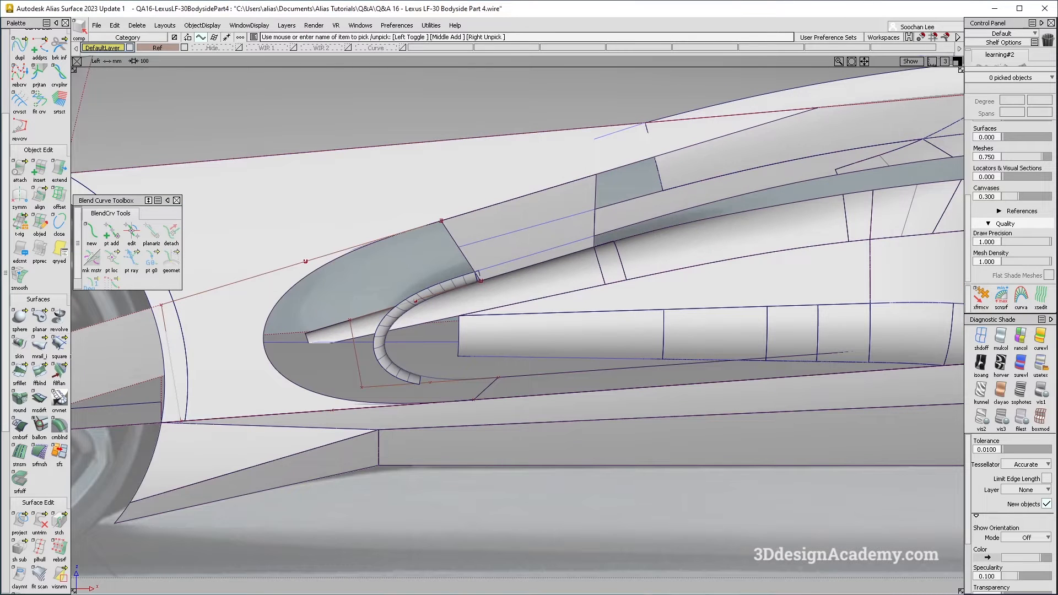
{"action": "left_click", "coordinate": [59, 343]}
{"action": "left_click", "coordinate": [453, 237]}
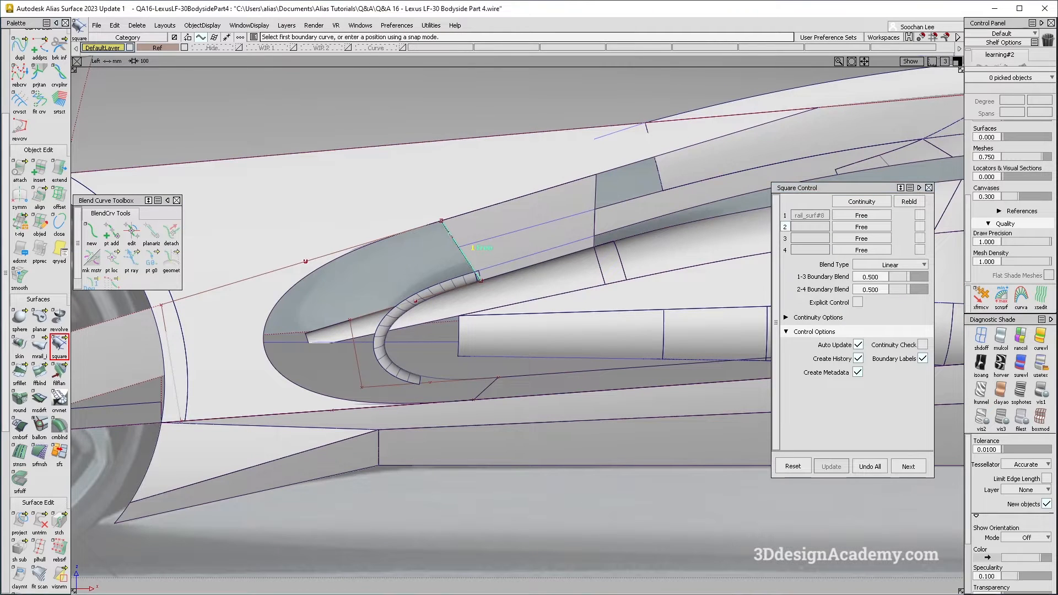
{"action": "left_click", "coordinate": [436, 229]}
{"action": "left_click", "coordinate": [437, 297]}
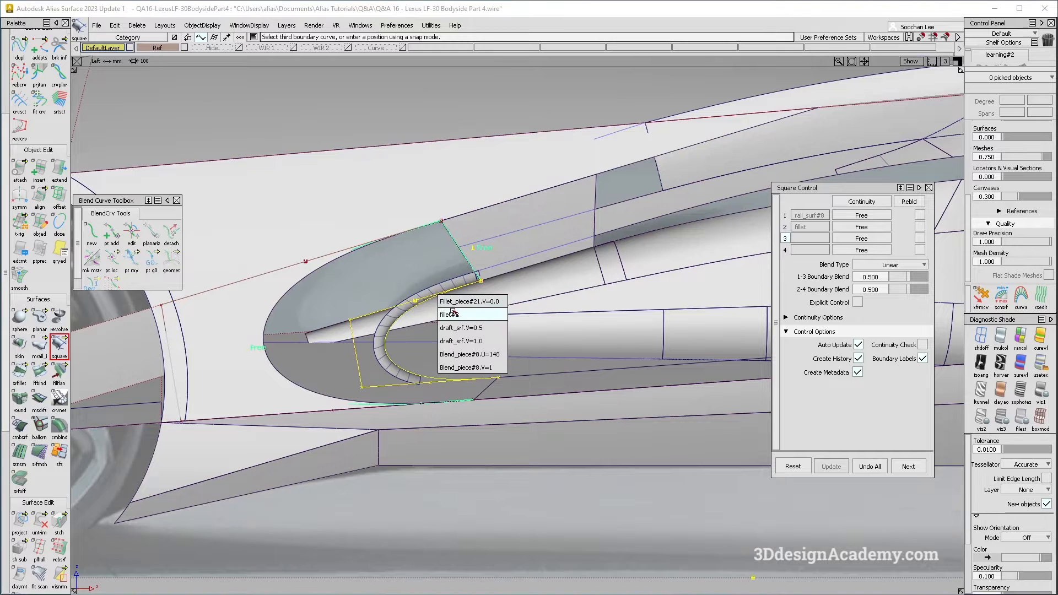
{"action": "left_click", "coordinate": [449, 314]}
{"action": "left_click", "coordinate": [489, 389]}
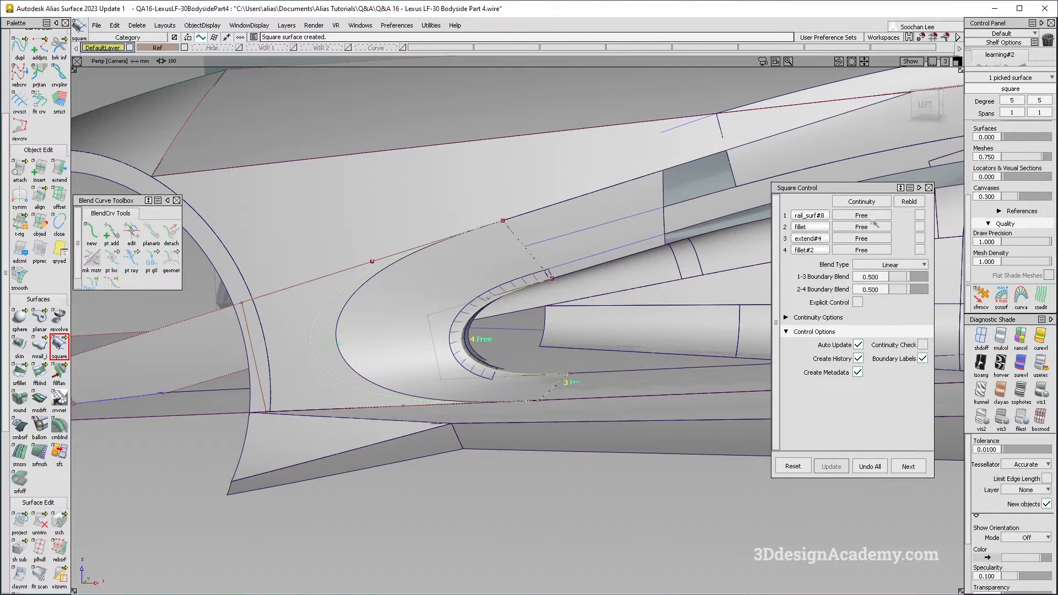
Set boundaries 1 and 3 of the square surface to G2 Curvature continuity.
{"action": "left_click", "coordinate": [862, 216]}
{"action": "left_click", "coordinate": [861, 256]}
{"action": "left_click", "coordinate": [868, 250]}
{"action": "left_click", "coordinate": [869, 290]}
{"action": "mouse_move", "coordinate": [353, 309]}
{"action": "left_mouse_down", "text": "alt+shift"}
{"action": "mouse_move", "coordinate": [202, 237]}
{"action": "mouse_move", "coordinate": [379, 356]}
{"action": "mouse_move", "coordinate": [417, 341]}
{"action": "mouse_move", "coordinate": [406, 279]}
{"action": "mouse_move", "coordinate": [461, 380]}
{"action": "left_mouse_up", "text": "alt+shift"}
{"action": "left_click_drag", "start_coordinate": [465, 432], "coordinate": [467, 250], "text": "ctrl+shift"}
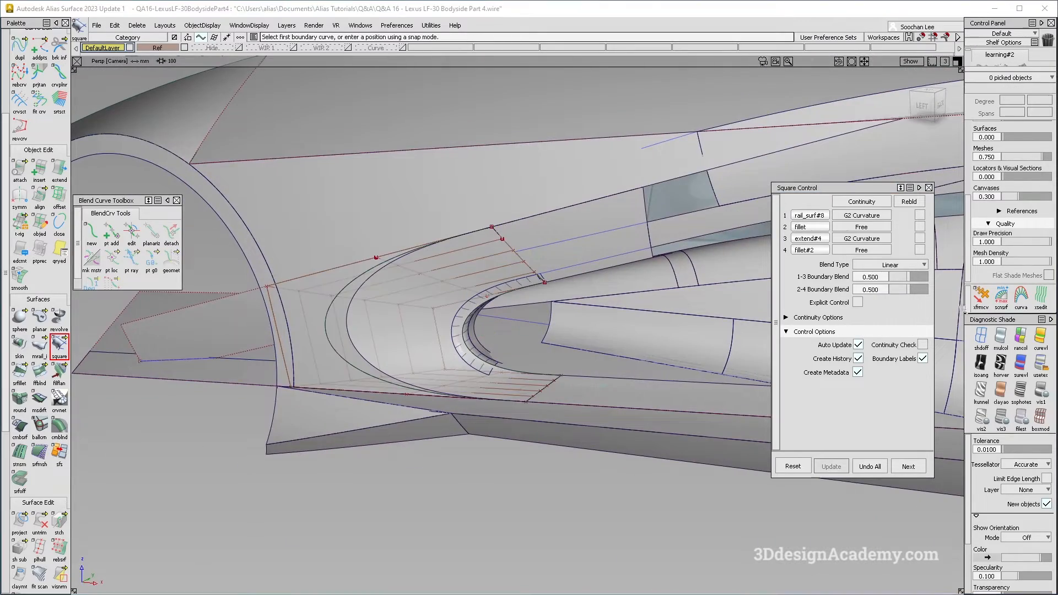
Turn off the CV and hull display of the new square surface and restore the shaded view.
{"action": "left_click", "coordinate": [988, 340]}
{"action": "mouse_move", "coordinate": [428, 456]}
{"action": "left_mouse_down", "text": "alt+shift"}
{"action": "mouse_move", "coordinate": [439, 435]}
{"action": "mouse_move", "coordinate": [532, 424]}
{"action": "left_mouse_up", "text": "alt+shift"}
{"action": "left_click_drag", "start_coordinate": [452, 278], "coordinate": [398, 325], "text": "ctrl+shift"}
{"action": "left_click", "coordinate": [386, 334]}
{"action": "right_click_drag", "start_coordinate": [387, 342], "coordinate": [387, 380], "text": "ctrl+shift"}
{"action": "mouse_move", "coordinate": [499, 293]}
{"action": "left_mouse_down", "text": "ctrl+shift"}
{"action": "mouse_move", "coordinate": [499, 223]}
{"action": "mouse_move", "coordinate": [518, 185]}
{"action": "left_mouse_up", "text": "ctrl+shift"}
{"action": "left_click", "coordinate": [1003, 341]}
Untrim the bodyside surface around the scoop and delete its old curve-on-surface.
{"action": "left_click", "coordinate": [357, 236]}
{"action": "left_click_drag", "start_coordinate": [357, 235], "coordinate": [364, 287], "text": "alt+shift"}
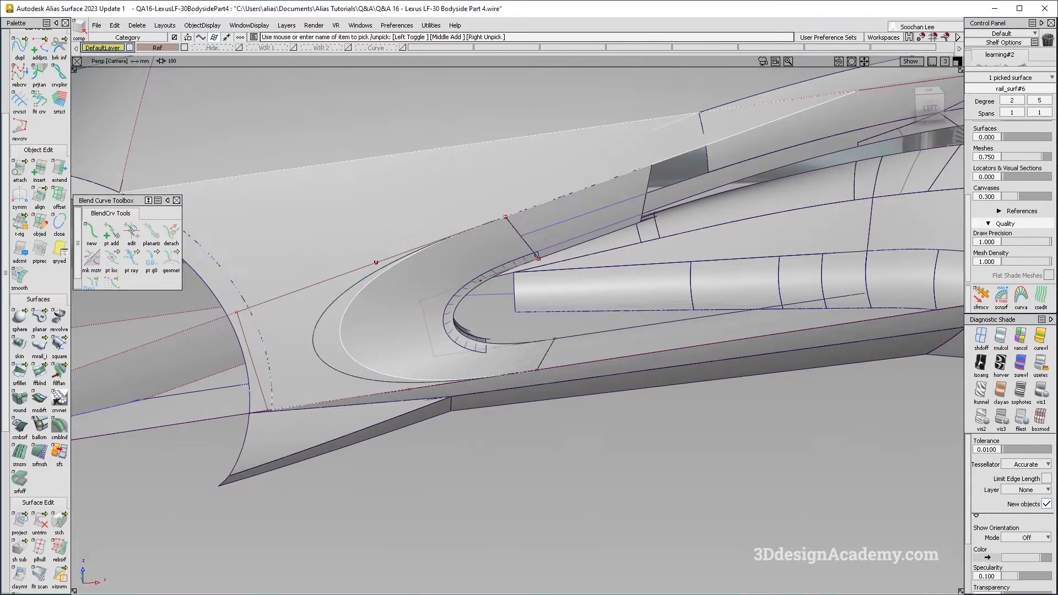
{"action": "left_click", "coordinate": [41, 523]}
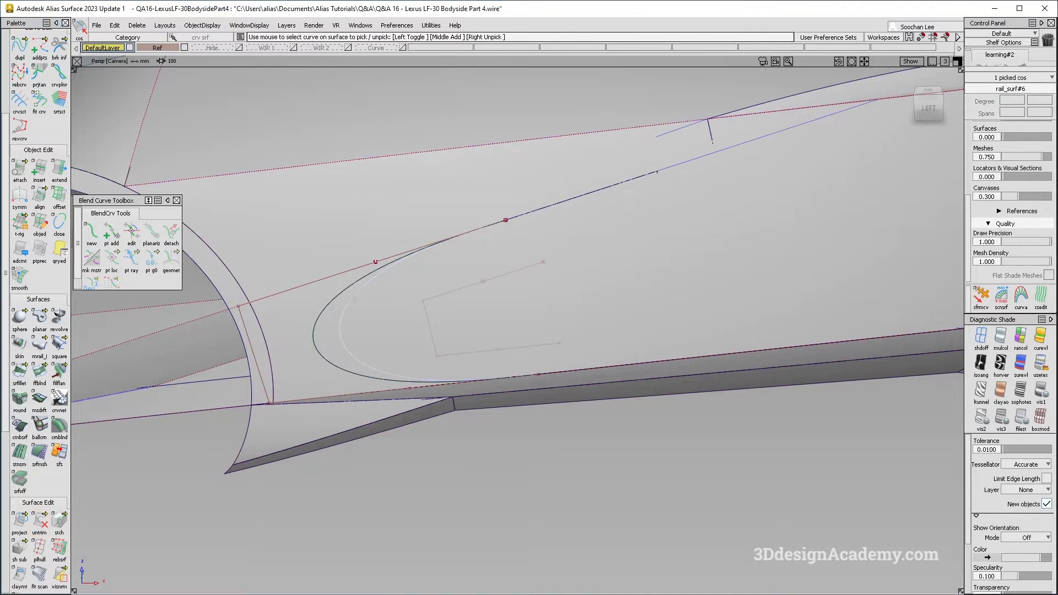
Project the reshaped fillet curve onto the bodyside surface along Y and trim away the scoop opening.
{"action": "left_click", "coordinate": [19, 520]}
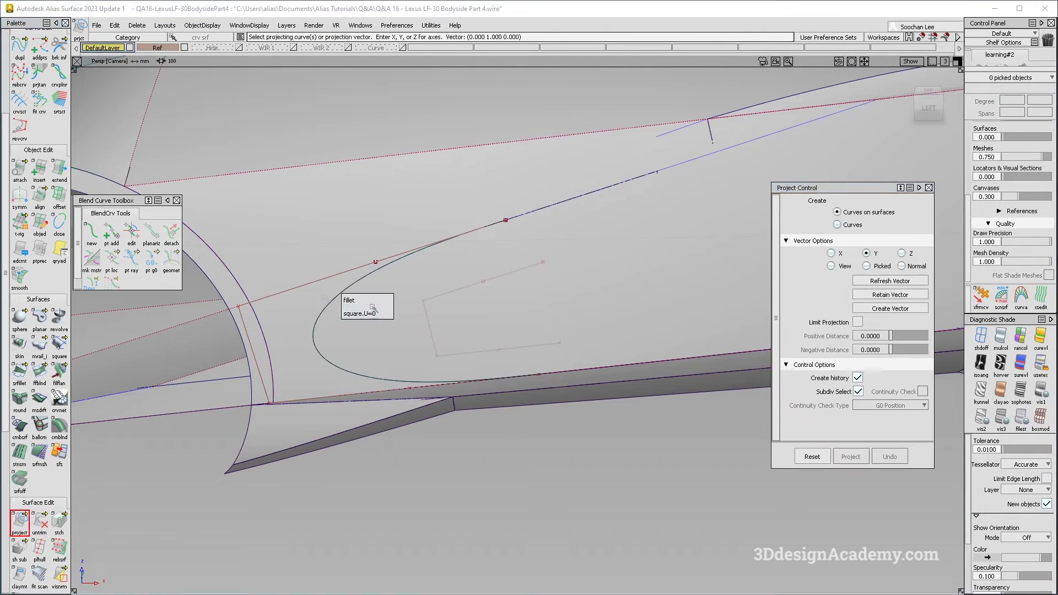
{"action": "left_click", "coordinate": [336, 298]}
{"action": "left_click", "coordinate": [940, 580]}
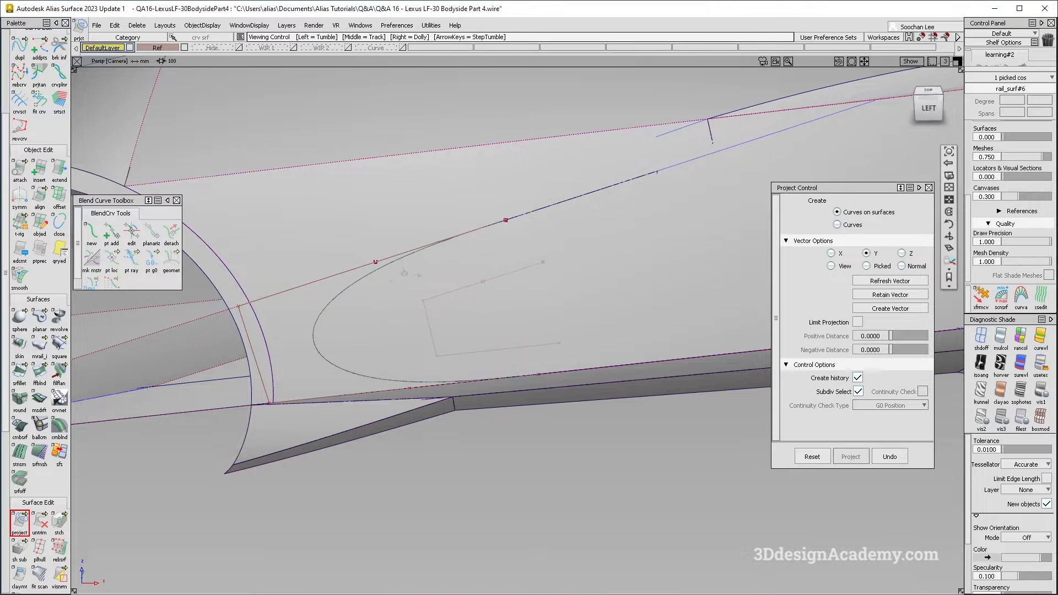
{"action": "left_click_drag", "start_coordinate": [39, 521], "coordinate": [59, 526]}
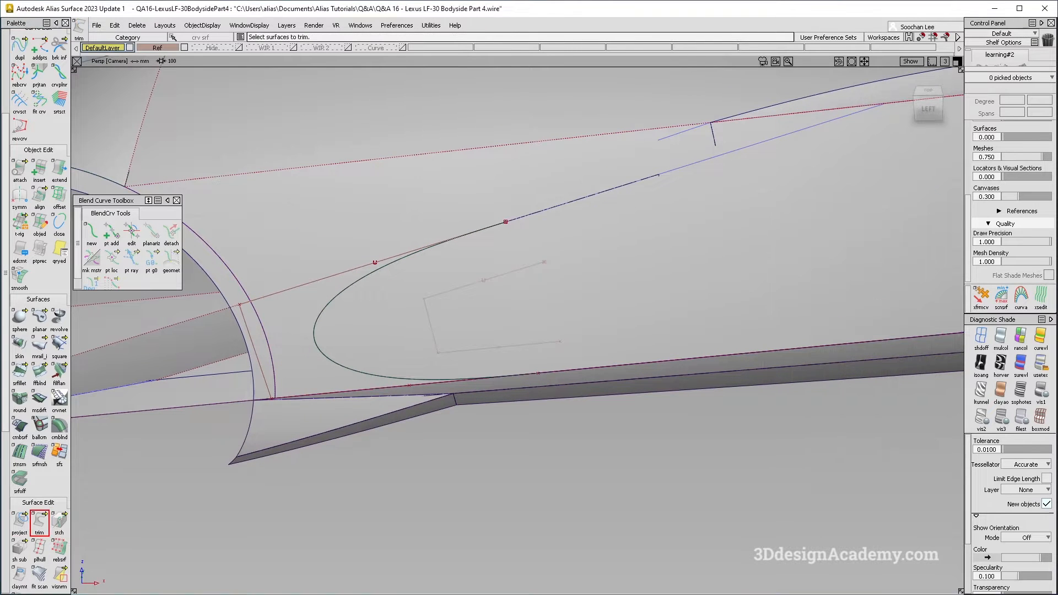
{"action": "mouse_move", "coordinate": [354, 212]}
{"action": "left_mouse_down", "text": "alt+shift"}
{"action": "mouse_move", "coordinate": [560, 288]}
{"action": "mouse_move", "coordinate": [497, 308]}
{"action": "mouse_move", "coordinate": [438, 285]}
{"action": "left_mouse_up", "text": "alt+shift"}
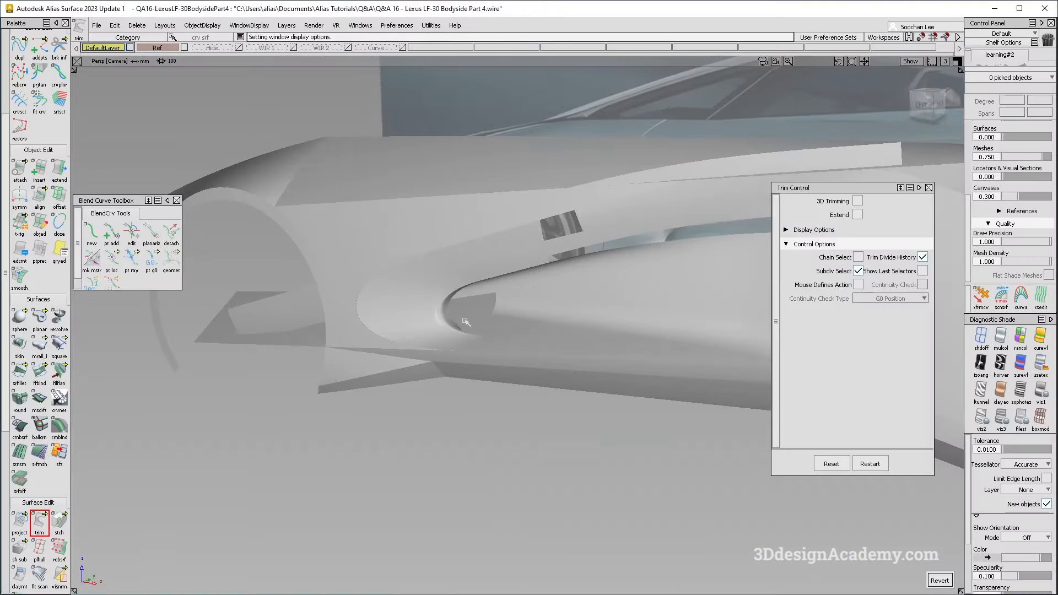
{"action": "left_click_drag", "start_coordinate": [353, 287], "coordinate": [385, 298], "text": "alt+shift"}
Untrim the fillet surface running along the scoop's upper edge behind the new square surface.
{"action": "left_click_drag", "start_coordinate": [39, 521], "coordinate": [91, 524]}
{"action": "left_click_drag", "start_coordinate": [408, 289], "coordinate": [428, 295], "text": "alt+shift"}
{"action": "left_click", "coordinate": [428, 295]}
{"action": "left_click", "coordinate": [472, 357]}
{"action": "left_click_drag", "start_coordinate": [472, 357], "coordinate": [491, 362], "text": "alt+shift"}
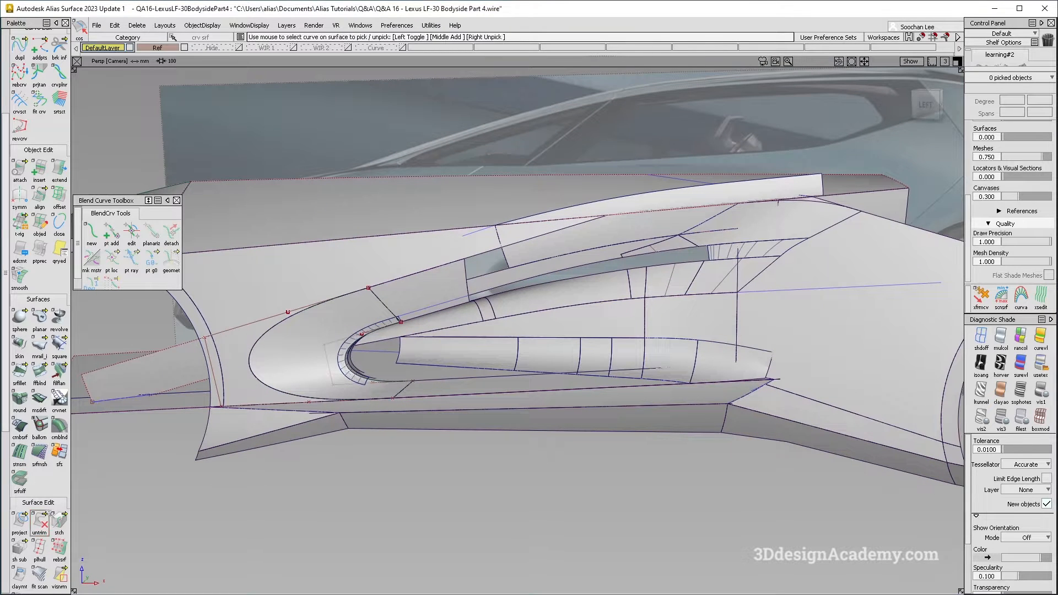
{"action": "left_click", "coordinate": [502, 295]}
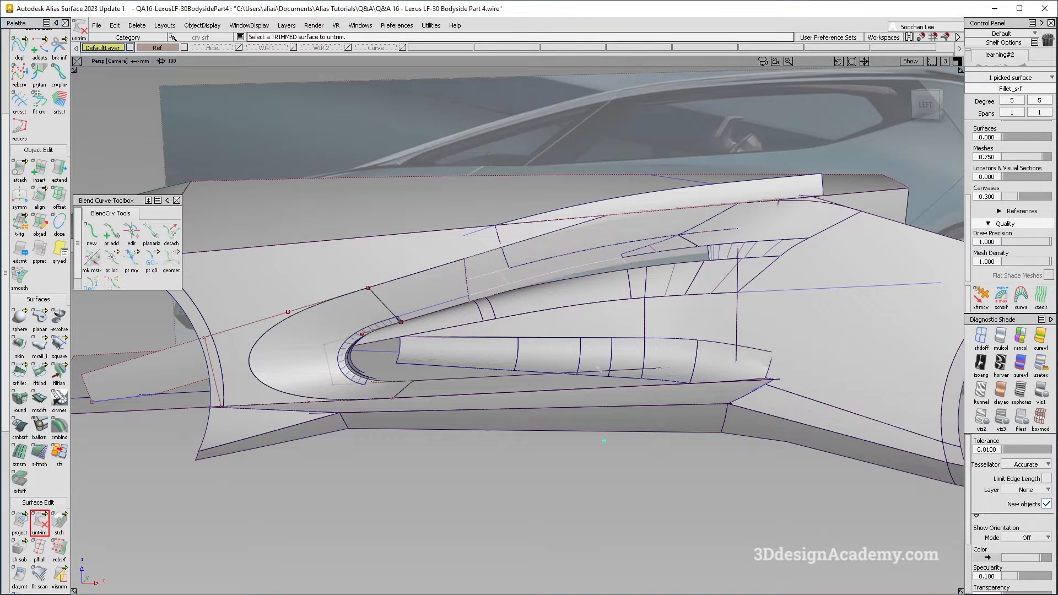
{"action": "left_click", "coordinate": [568, 224]}
{"action": "left_click", "coordinate": [473, 356]}
Delete the construction history of the square surface at the front of the scoop.
{"action": "left_click_drag", "start_coordinate": [342, 309], "coordinate": [356, 311], "text": "alt+shift"}
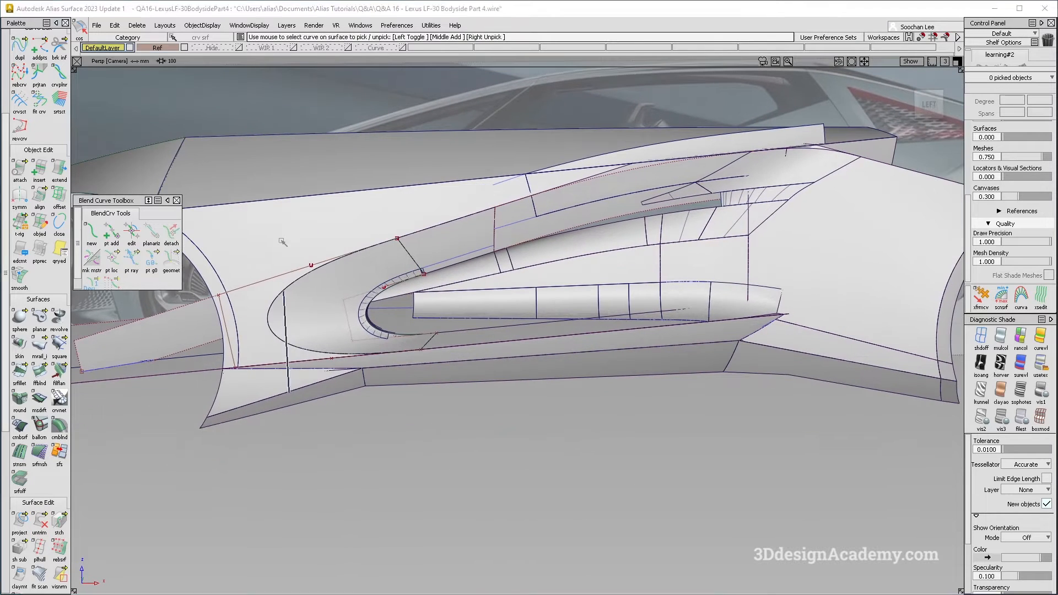
{"action": "left_click", "coordinate": [356, 312]}
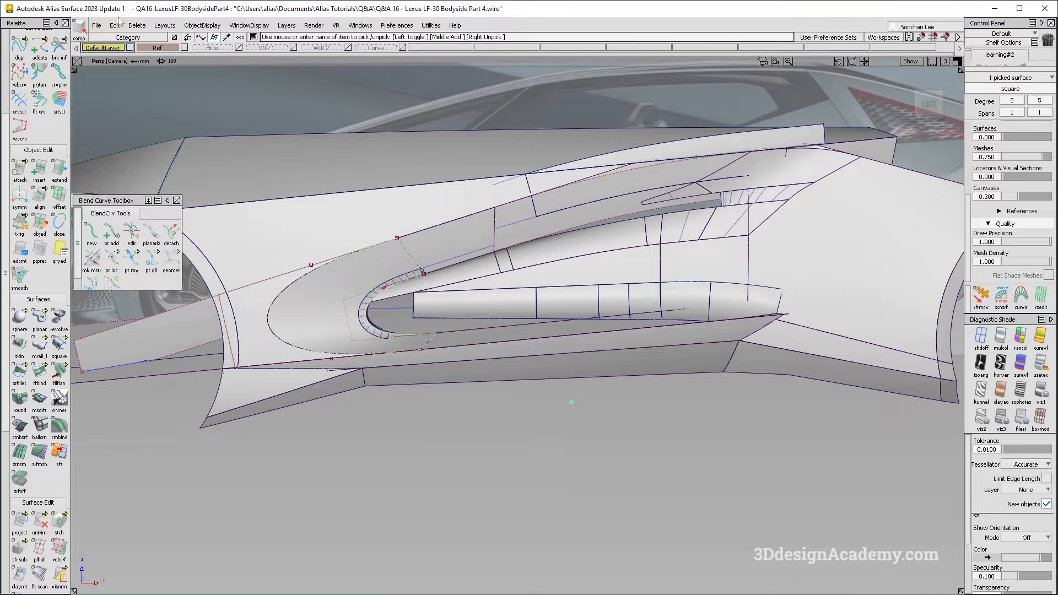
{"action": "left_click", "coordinate": [136, 25]}
{"action": "left_click", "coordinate": [165, 38]}
{"action": "key", "text": "Return"}
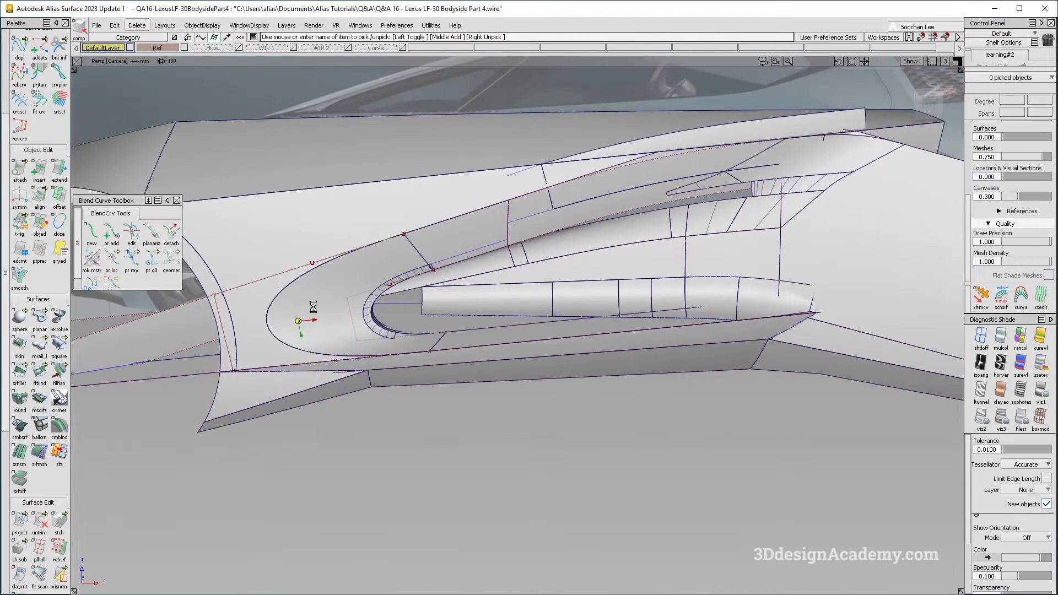
Start a surface fillet with Arc (Chord) construction, a chordal length of 100 and a form factor of 1.0.
{"action": "left_click", "coordinate": [19, 373]}
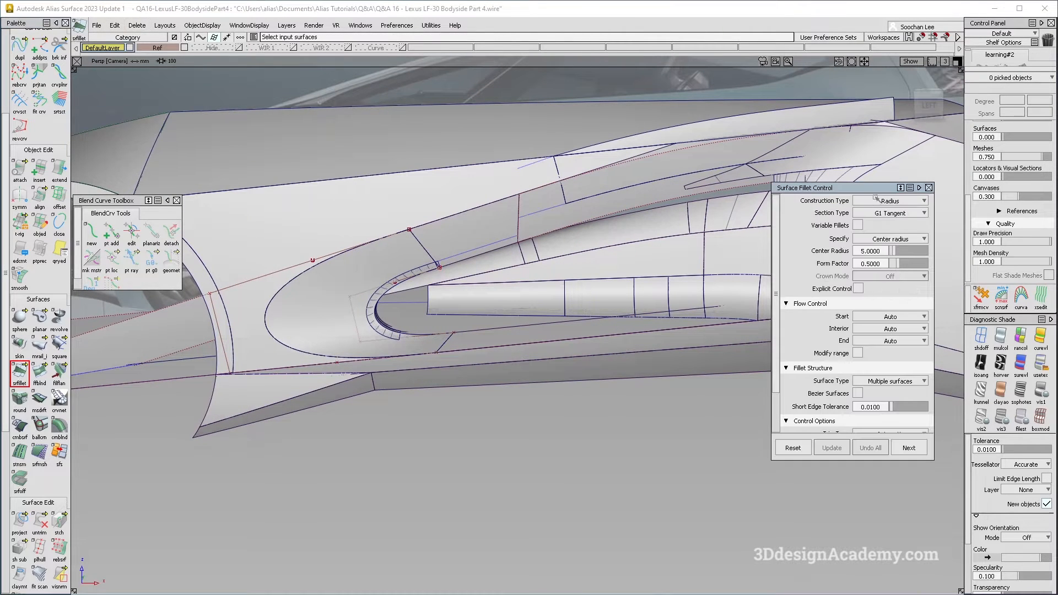
{"action": "left_click", "coordinate": [893, 202]}
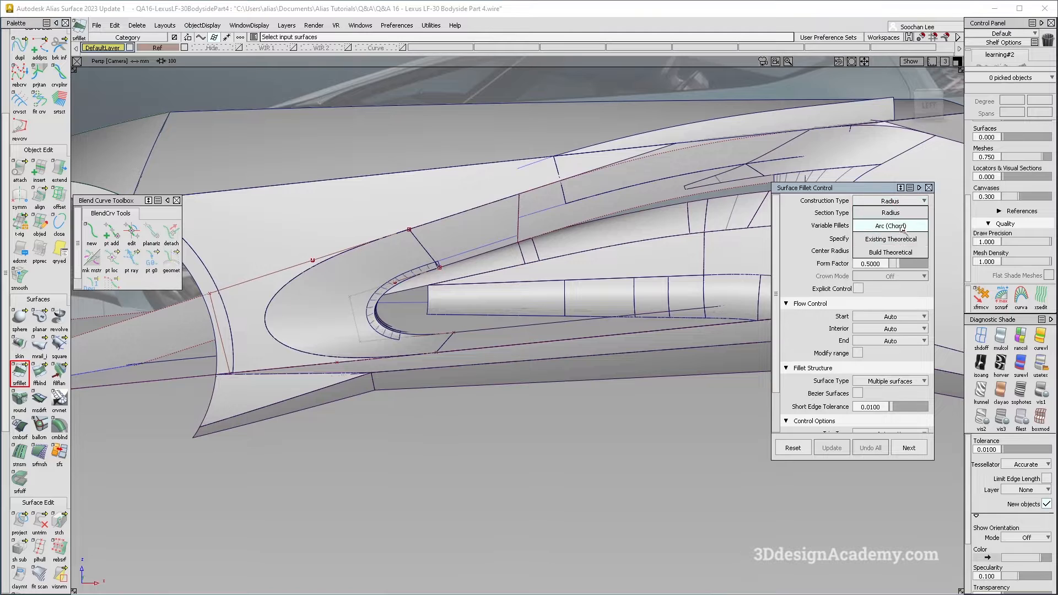
{"action": "left_click", "coordinate": [904, 226]}
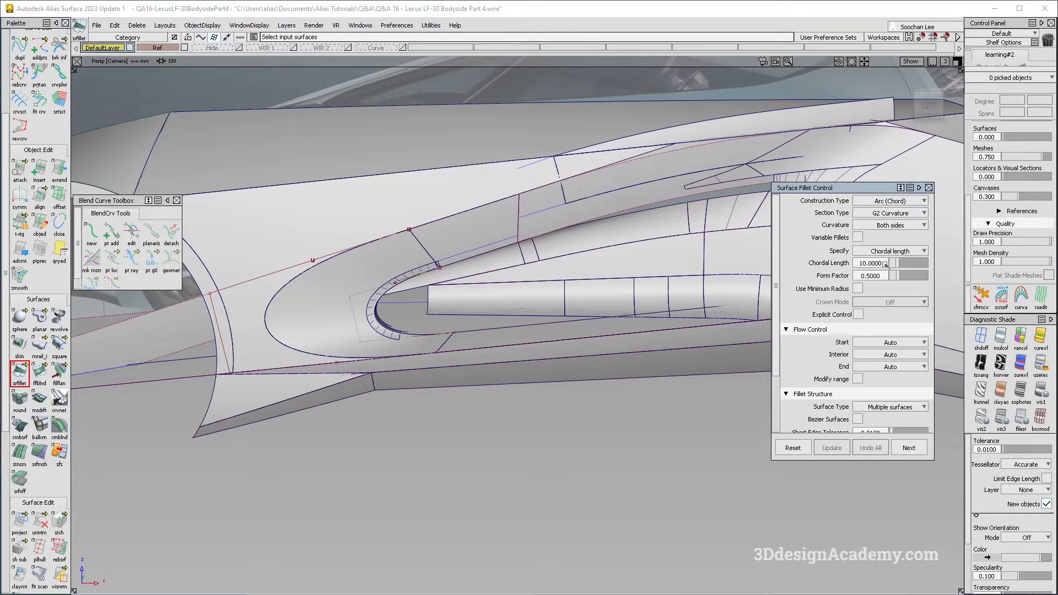
{"action": "key", "text": "Return"}
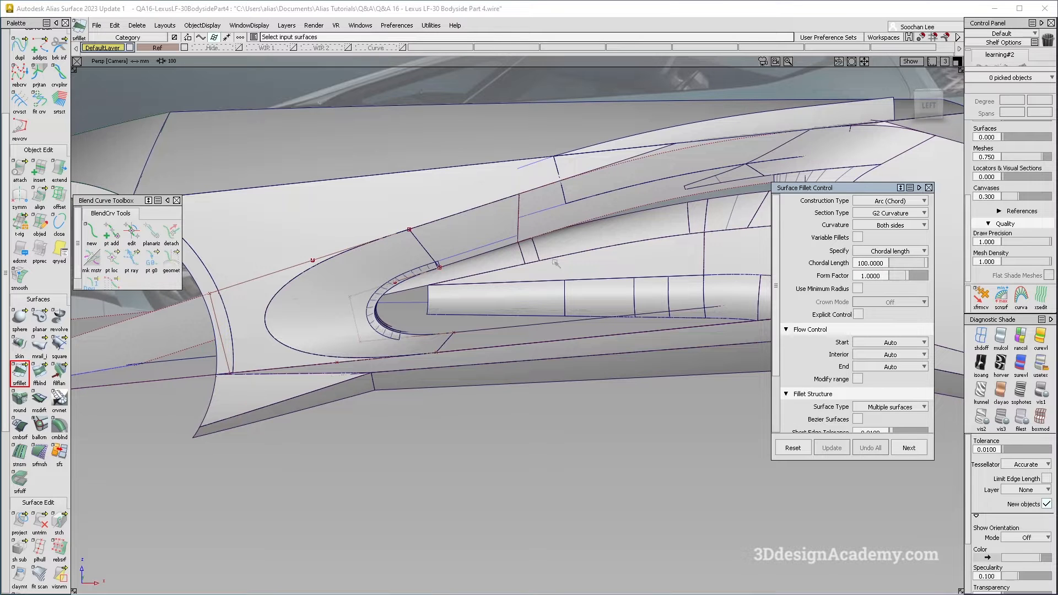
{"action": "middle_click_drag", "start_coordinate": [403, 270], "coordinate": [503, 256], "text": "alt+shift"}
{"action": "left_click_drag", "start_coordinate": [503, 255], "coordinate": [485, 253], "text": "alt+shift"}
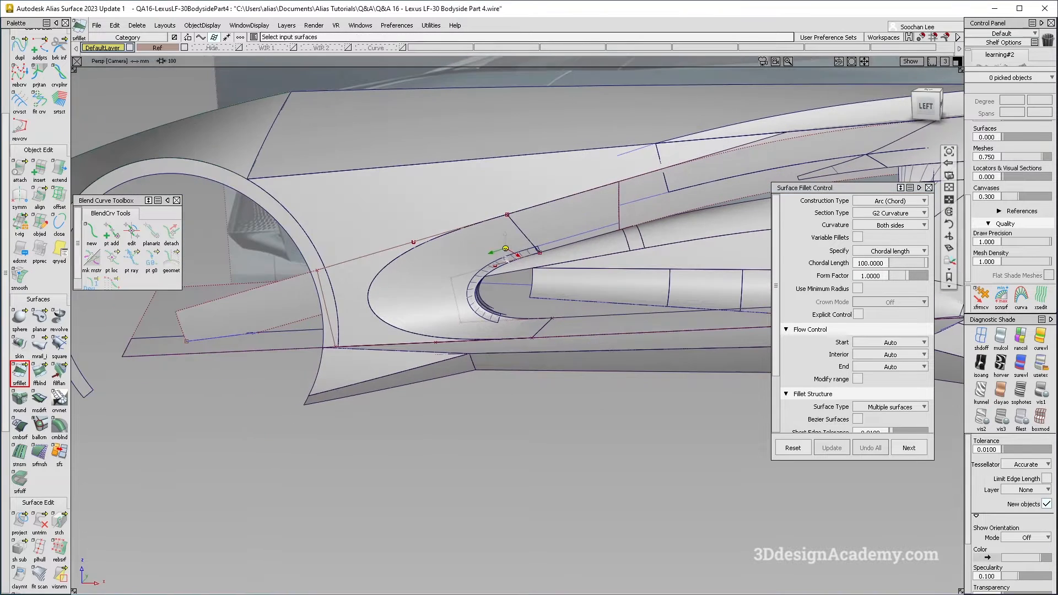
Set the surface fillet's start, interior and end flow control to Default.
{"action": "left_click", "coordinate": [907, 343]}
{"action": "left_click", "coordinate": [906, 354]}
{"action": "left_click", "coordinate": [905, 355]}
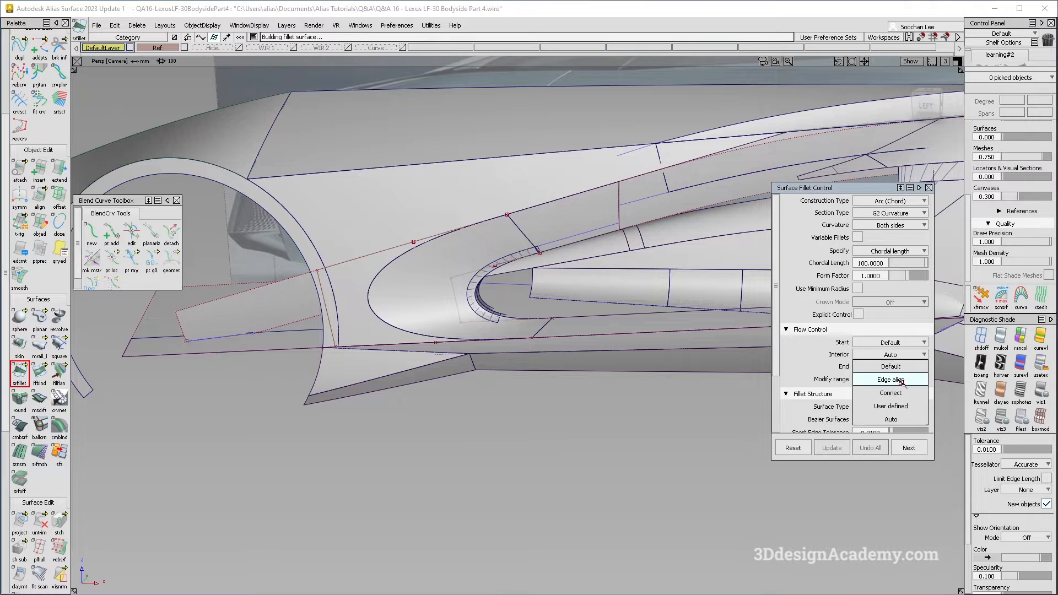
{"action": "left_click", "coordinate": [903, 368]}
{"action": "left_click", "coordinate": [906, 367]}
{"action": "left_click", "coordinate": [906, 379]}
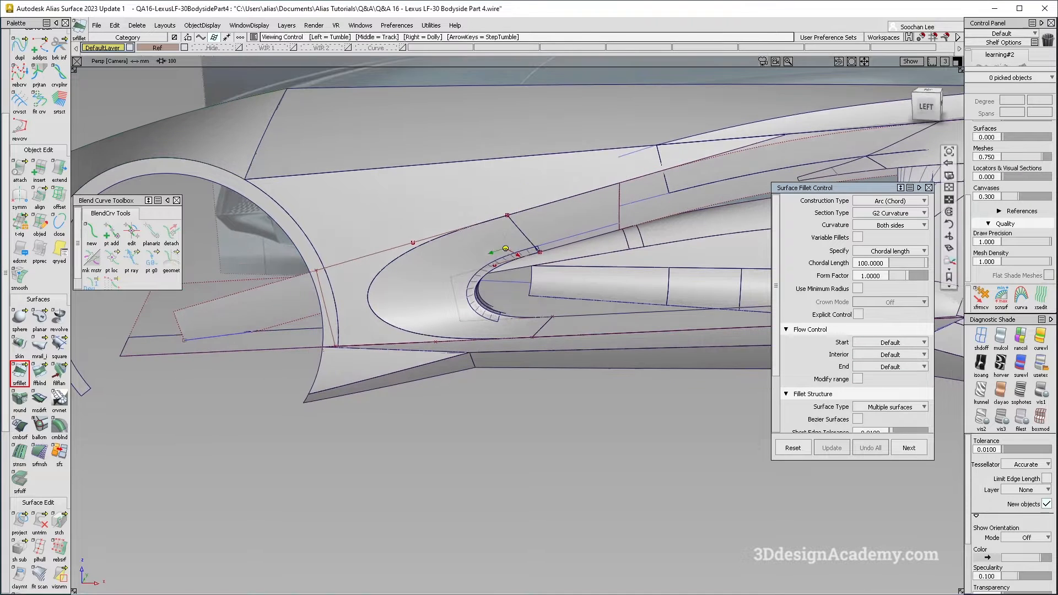
Build the fillet between the bodyside surface and the combined square surface and upper scoop fillet surface.
{"action": "middle_click_drag", "start_coordinate": [468, 253], "coordinate": [379, 286], "text": "alt+shift"}
{"action": "left_click", "coordinate": [487, 251]}
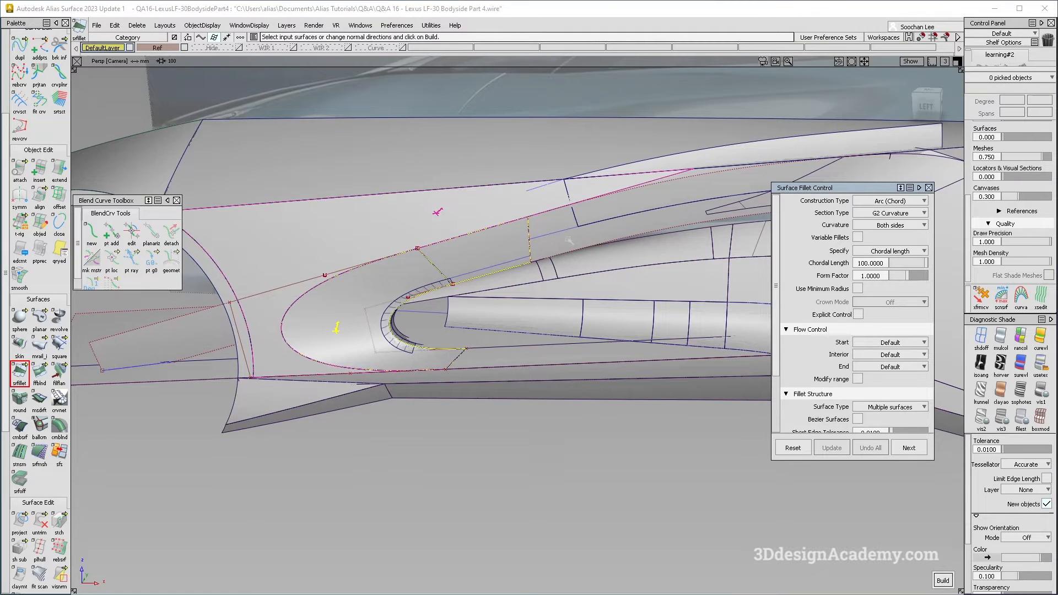
{"action": "left_click", "coordinate": [557, 225]}
{"action": "left_click_drag", "start_coordinate": [482, 248], "coordinate": [368, 332], "text": "alt+shift"}
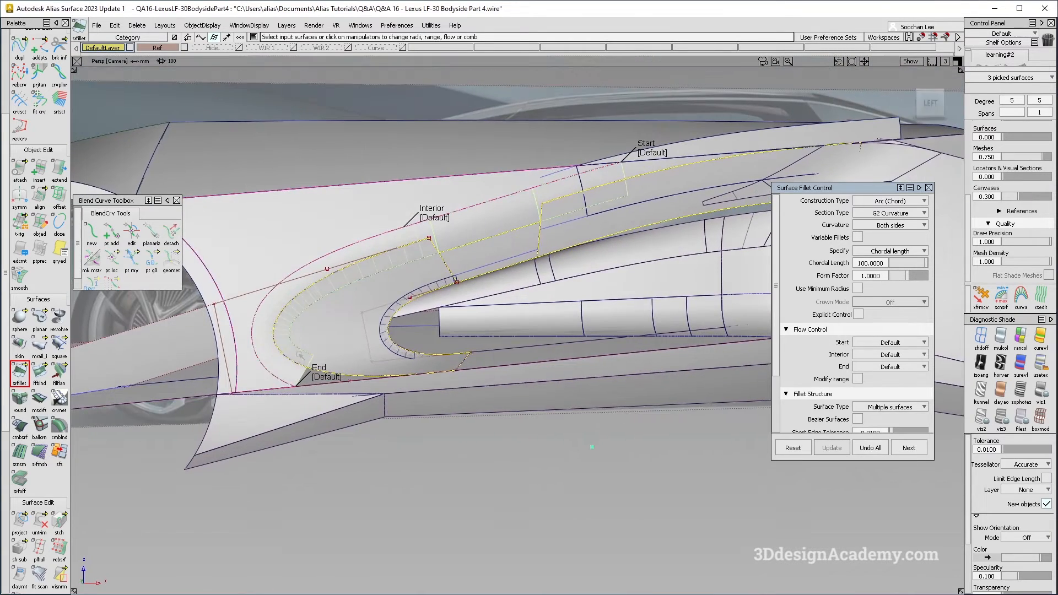
{"action": "left_click_drag", "start_coordinate": [473, 232], "coordinate": [318, 357], "text": "alt+shift"}
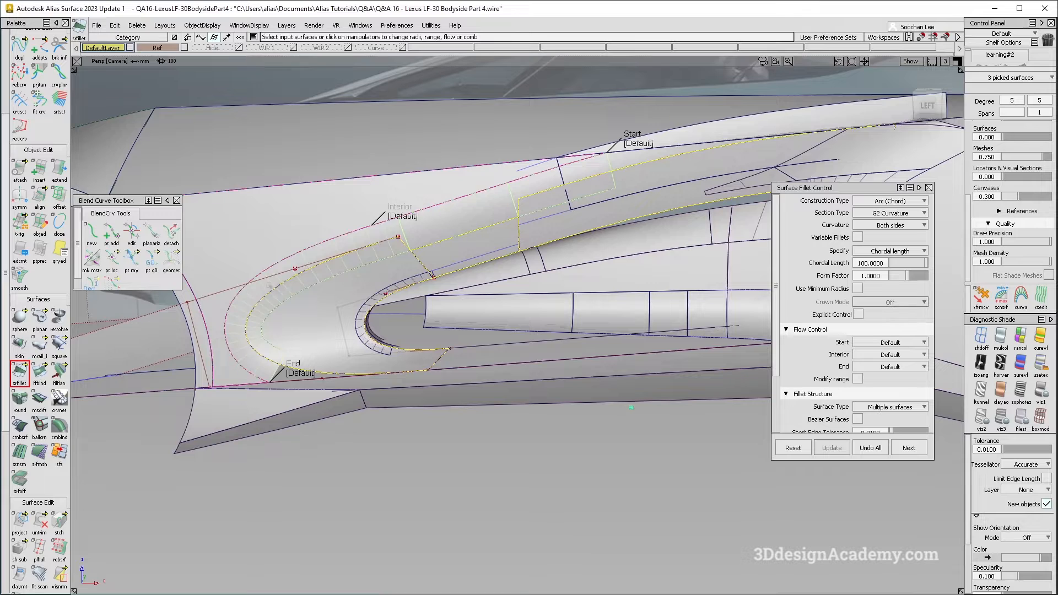
{"action": "left_click_drag", "start_coordinate": [269, 285], "coordinate": [274, 359], "text": "alt+shift"}
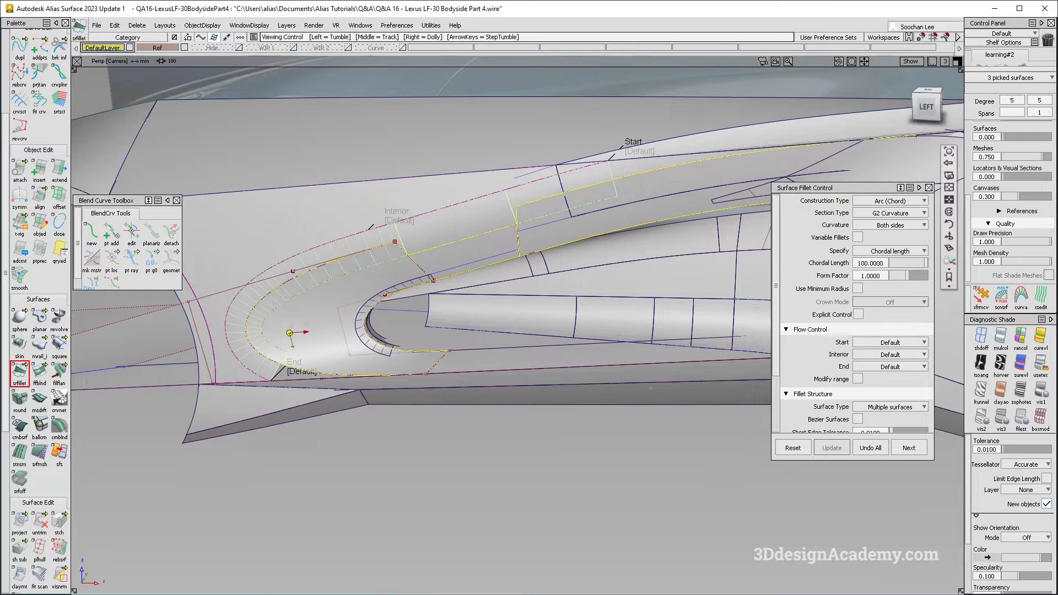
{"action": "left_click_drag", "start_coordinate": [453, 359], "coordinate": [478, 326], "text": "alt+shift"}
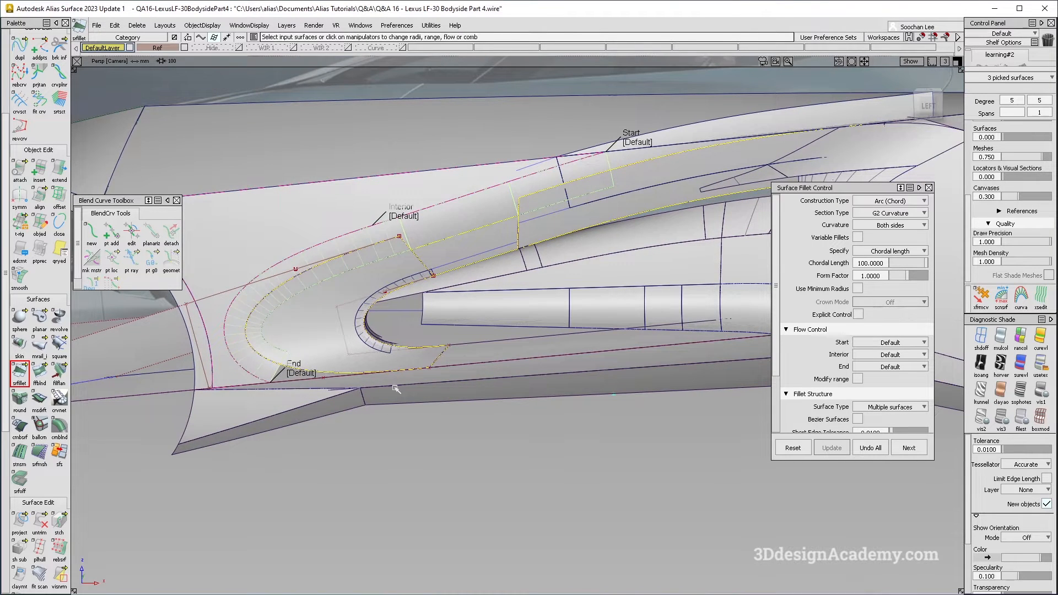
{"action": "left_click_drag", "start_coordinate": [395, 389], "coordinate": [416, 379], "text": "alt+shift"}
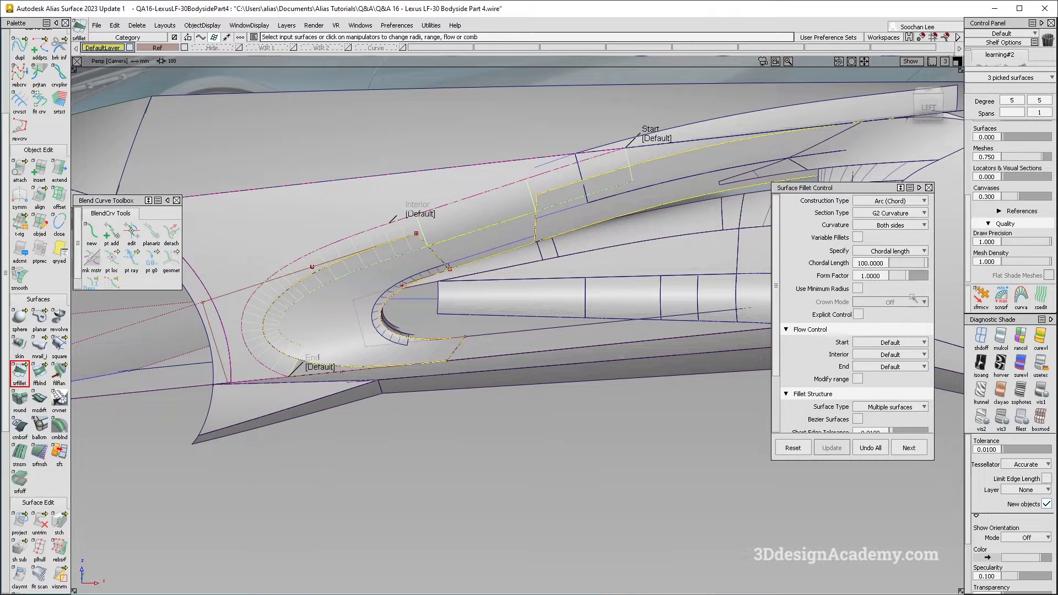
Enable variable fillets and set the chordal length at the fillet's upper rear start to 200.
{"action": "left_click", "coordinate": [858, 238]}
{"action": "left_click_drag", "start_coordinate": [603, 180], "coordinate": [406, 443]}
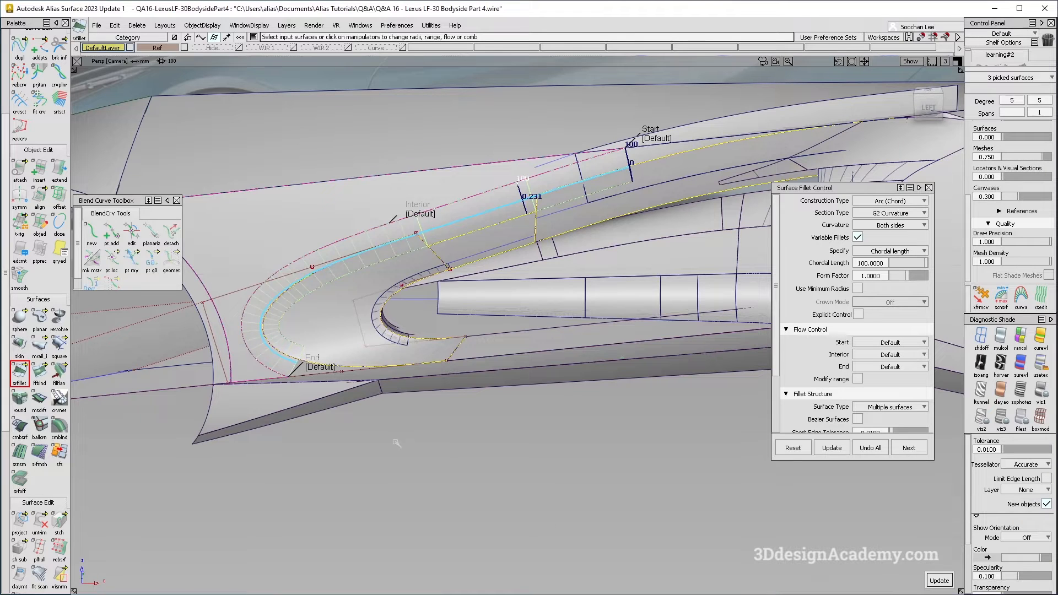
{"action": "left_click_drag", "start_coordinate": [525, 205], "coordinate": [286, 366]}
{"action": "type", "text": "200"}
{"action": "key", "text": "Return"}
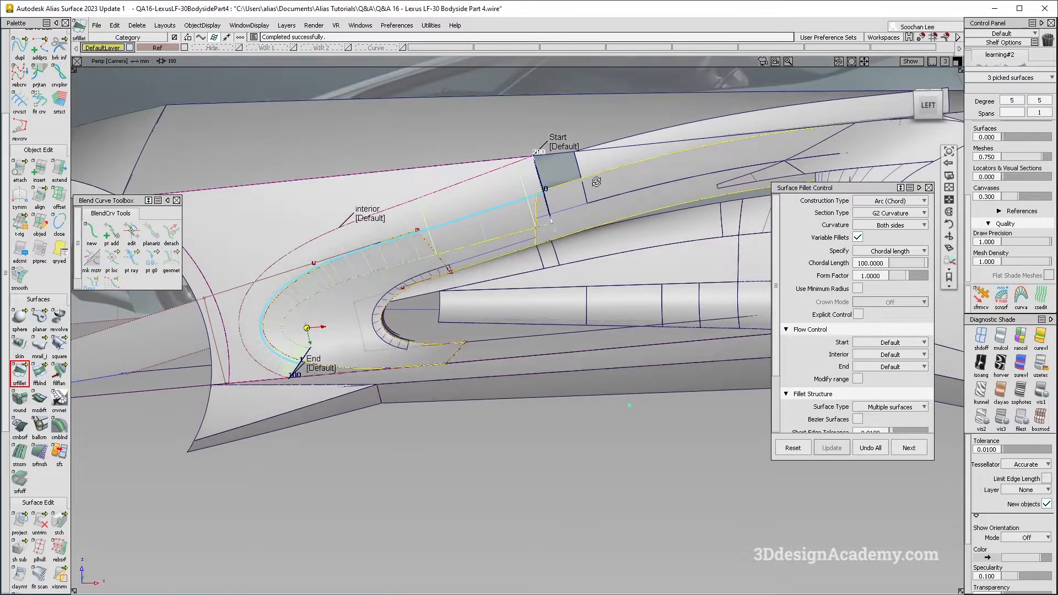
Try the Extend flow option at the fillet's lower end and return it to Default.
{"action": "left_click_drag", "start_coordinate": [604, 199], "coordinate": [621, 393], "text": "alt+shift"}
{"action": "scroll", "coordinate": [550, 213], "scroll_direction": "up", "scroll_amount": 4}
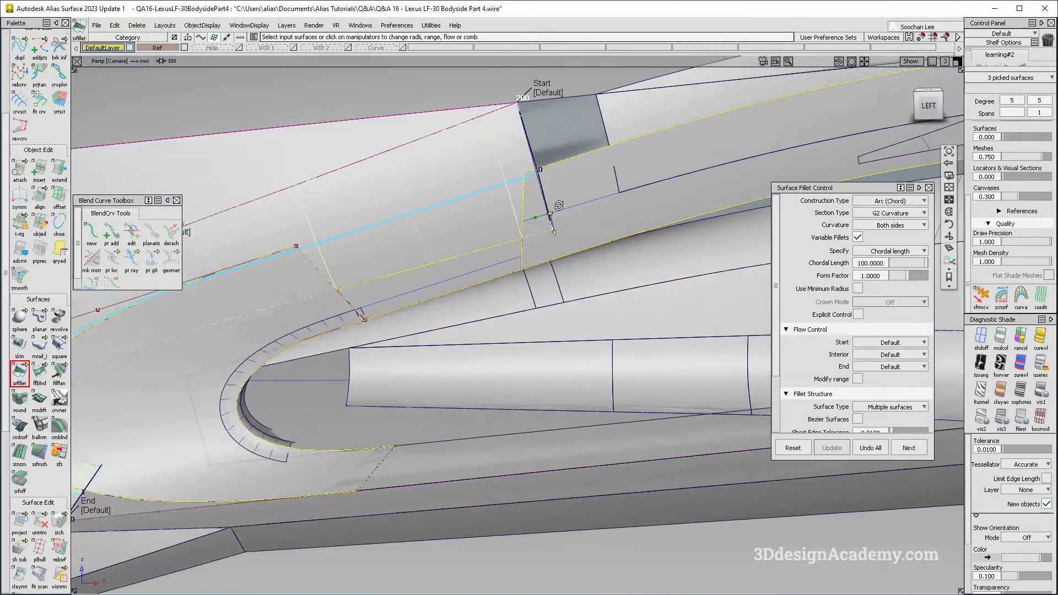
{"action": "scroll", "coordinate": [550, 214], "scroll_direction": "down", "scroll_amount": 3}
{"action": "mouse_move", "coordinate": [541, 152]}
{"action": "left_mouse_down", "text": "alt+shift"}
{"action": "mouse_move", "coordinate": [509, 156]}
{"action": "mouse_move", "coordinate": [521, 163]}
{"action": "left_mouse_up", "text": "alt+shift"}
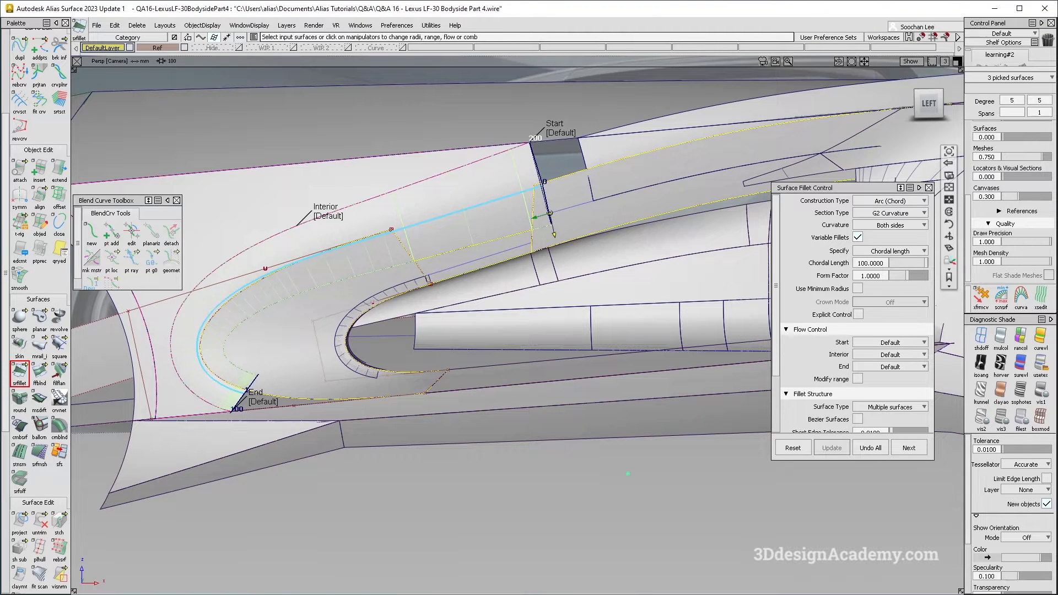
{"action": "left_click_drag", "start_coordinate": [612, 235], "coordinate": [570, 236], "text": "alt+shift"}
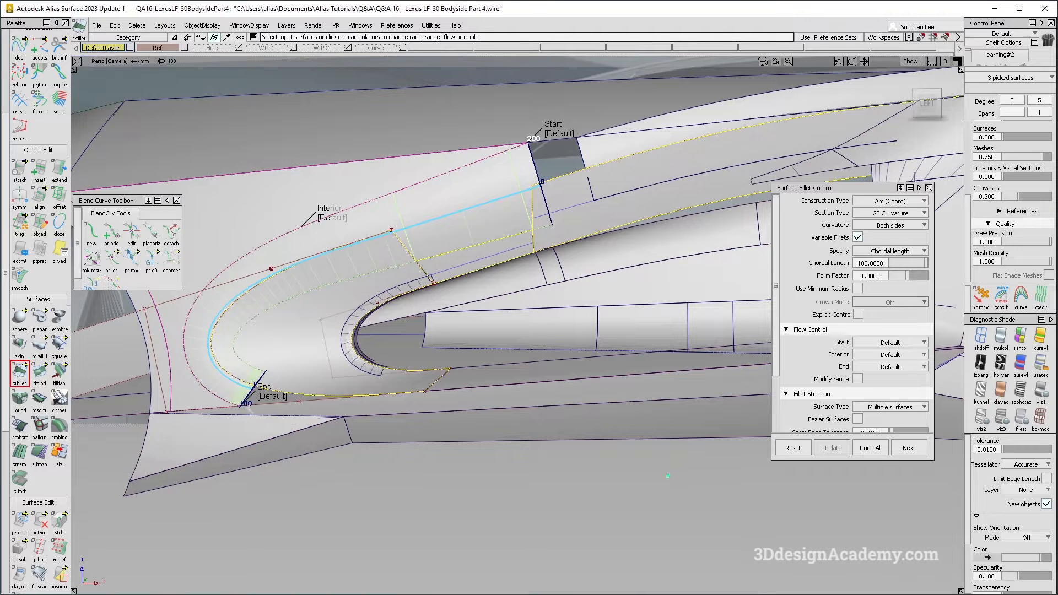
{"action": "left_click", "coordinate": [279, 398]}
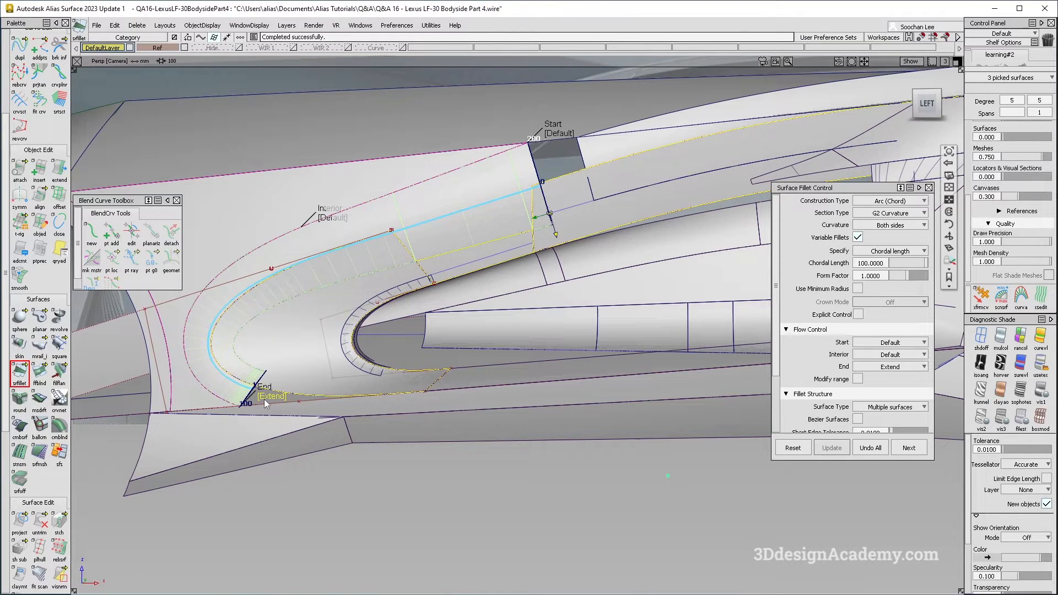
{"action": "left_click_drag", "start_coordinate": [269, 402], "coordinate": [286, 409], "text": "alt+shift"}
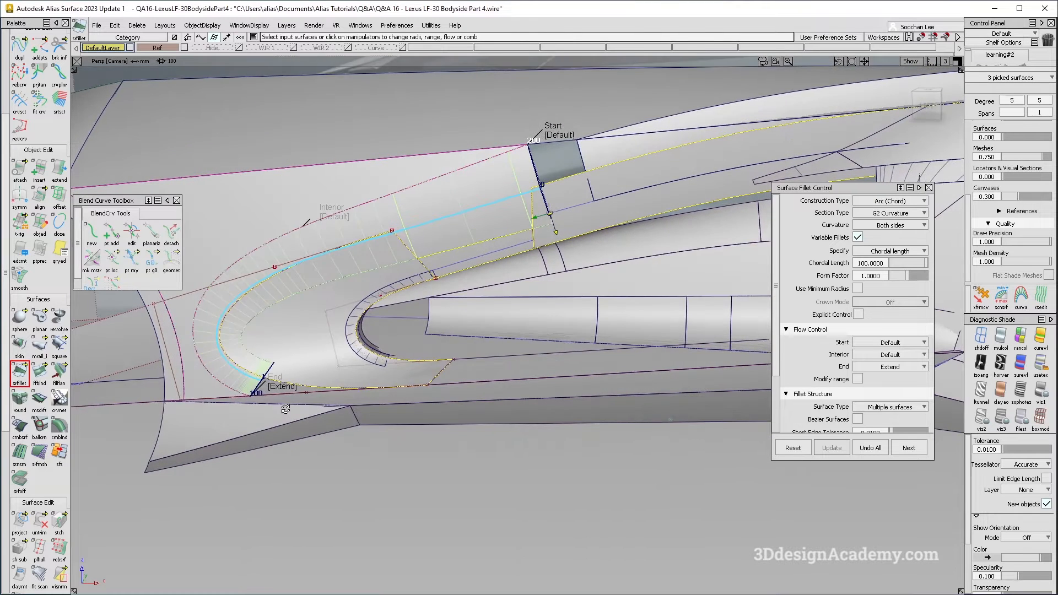
{"action": "left_click", "coordinate": [279, 392]}
{"action": "left_click", "coordinate": [278, 394]}
{"action": "left_click", "coordinate": [275, 392]}
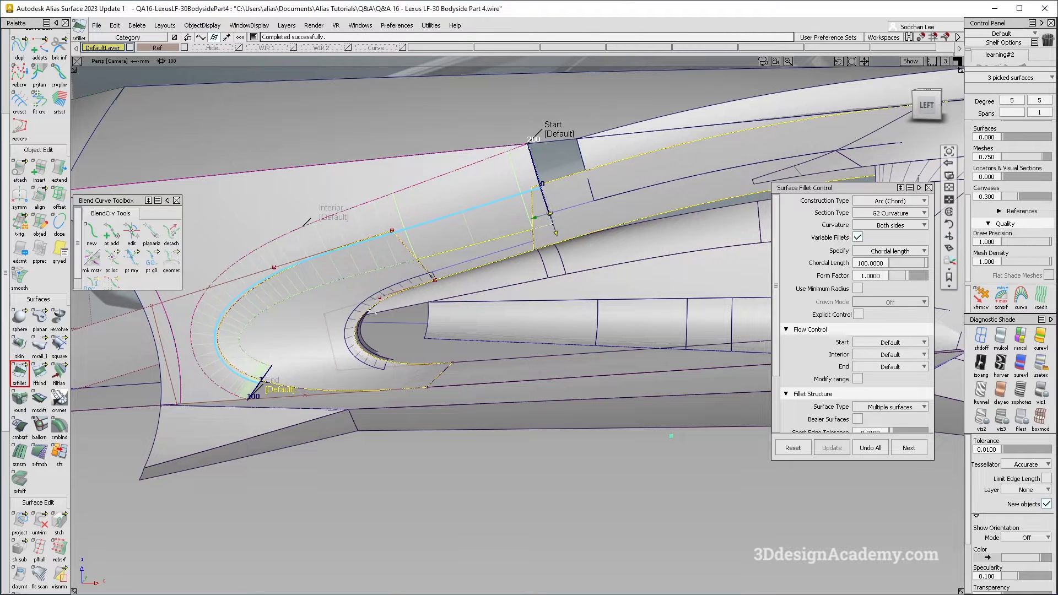
Finish the fillet and examine the scoop in shaded view without wireframe, from close up and from a distance.
{"action": "key", "text": "space"}
{"action": "left_click_drag", "start_coordinate": [318, 346], "coordinate": [265, 338], "text": "alt+shift"}
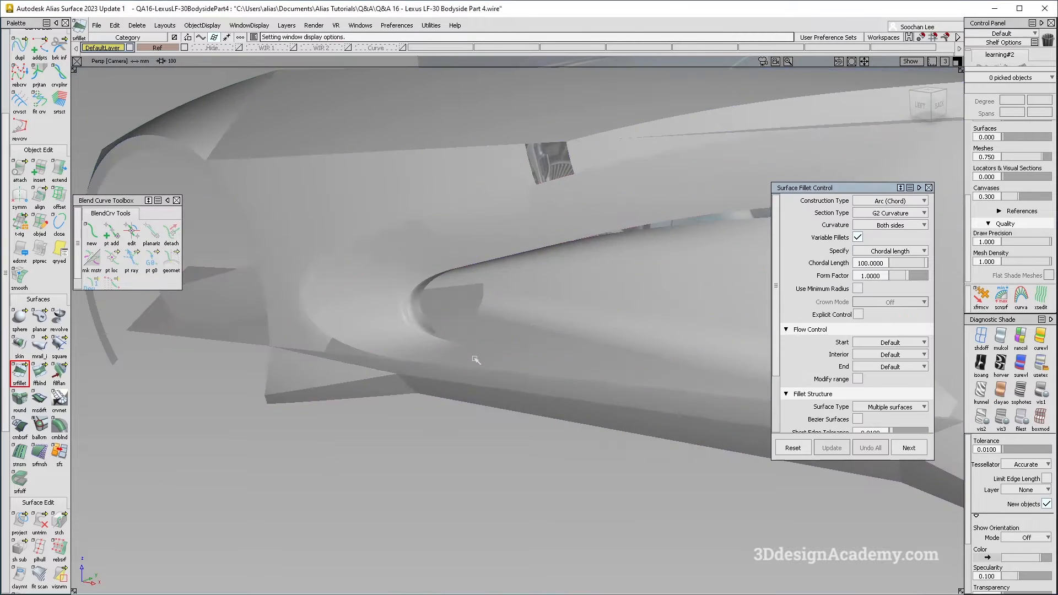
{"action": "right_click_drag", "start_coordinate": [484, 361], "coordinate": [540, 315], "text": "alt+shift"}
{"action": "left_click_drag", "start_coordinate": [541, 315], "coordinate": [573, 309], "text": "alt+shift"}
{"action": "right_click_drag", "start_coordinate": [574, 309], "coordinate": [399, 312], "text": "alt+shift"}
{"action": "left_click_drag", "start_coordinate": [399, 312], "coordinate": [353, 292], "text": "alt+shift"}
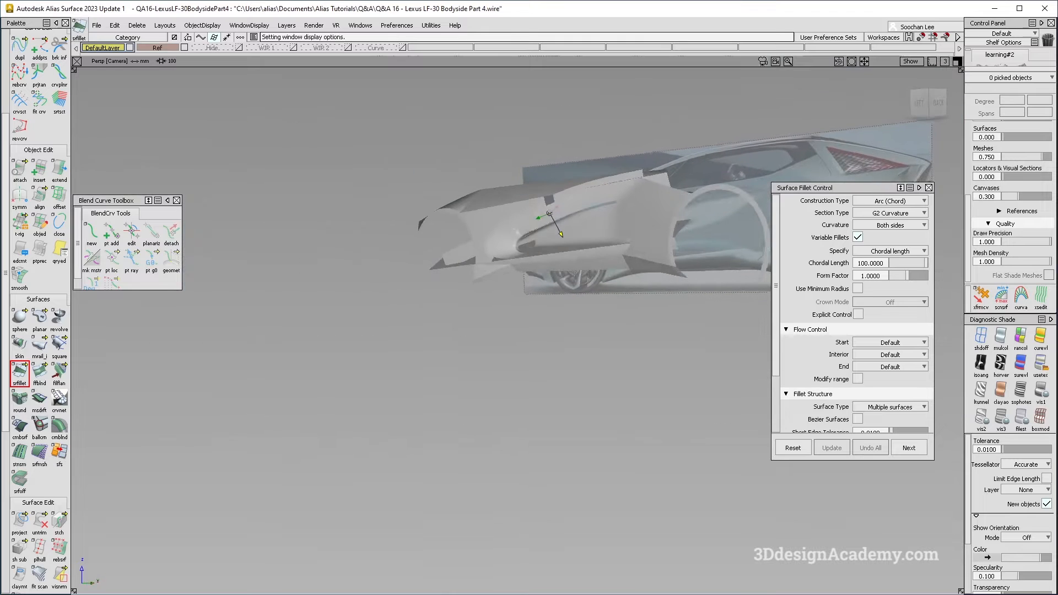
{"action": "right_click_drag", "start_coordinate": [353, 292], "coordinate": [425, 210], "text": "alt+shift"}
{"action": "left_click_drag", "start_coordinate": [425, 210], "coordinate": [555, 356], "text": "alt+shift"}
Hide the square surface at the scoop front to look behind it and make it visible again.
{"action": "right_click_drag", "start_coordinate": [555, 355], "coordinate": [430, 218], "text": "ctrl+shift"}
{"action": "left_click_drag", "start_coordinate": [430, 218], "coordinate": [429, 275], "text": "ctrl+shift"}
{"action": "left_click", "coordinate": [428, 274]}
{"action": "right_click_drag", "start_coordinate": [428, 274], "coordinate": [490, 217], "text": "alt+shift"}
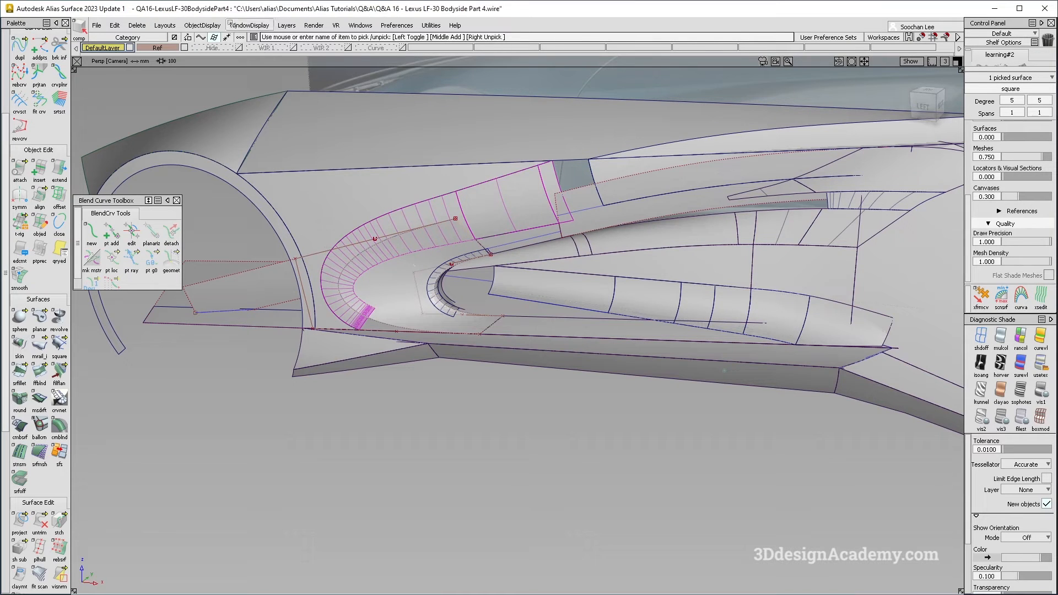
{"action": "left_click", "coordinate": [202, 25]}
{"action": "left_click", "coordinate": [193, 66]}
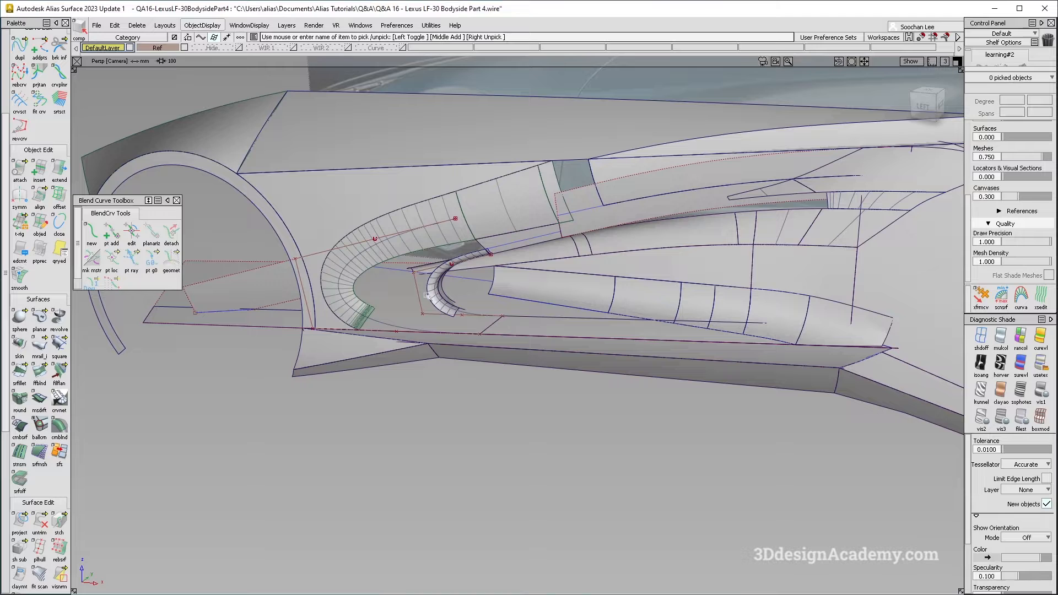
{"action": "key", "text": "ctrl+v"}
Configure the Extend tool with the Linear extend type and Merge turned off.
{"action": "right_click_drag", "start_coordinate": [395, 309], "coordinate": [359, 406], "text": "alt+shift"}
{"action": "left_click_drag", "start_coordinate": [266, 193], "coordinate": [265, 138], "text": "ctrl+shift"}
{"action": "double_click", "coordinate": [59, 170]}
{"action": "left_click", "coordinate": [509, 214]}
{"action": "left_click", "coordinate": [507, 246]}
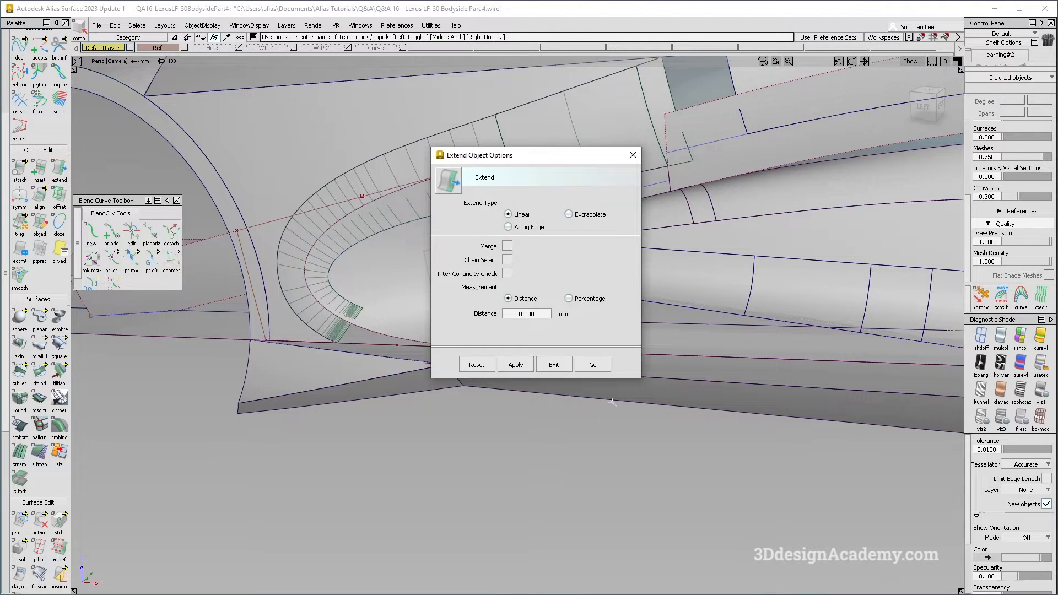
{"action": "left_click", "coordinate": [602, 368]}
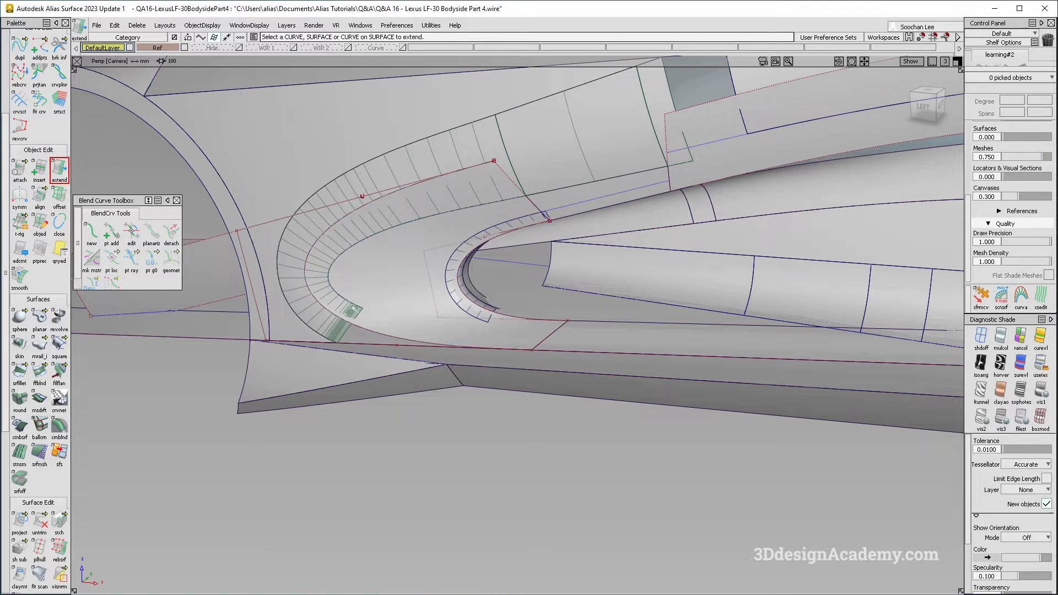
Extend the fillet's boundary curve on the square surface from its lower end across to the surface's rear edge.
{"action": "left_click", "coordinate": [355, 307]}
{"action": "left_click", "coordinate": [428, 464]}
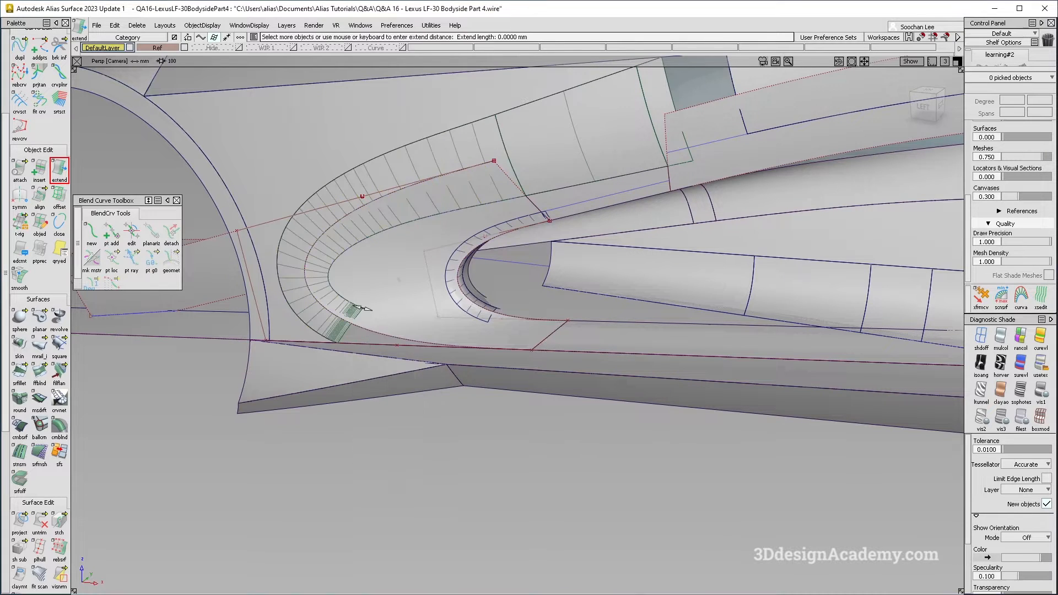
{"action": "left_click_drag", "start_coordinate": [392, 276], "coordinate": [487, 311]}
{"action": "left_click_drag", "start_coordinate": [401, 317], "coordinate": [607, 304]}
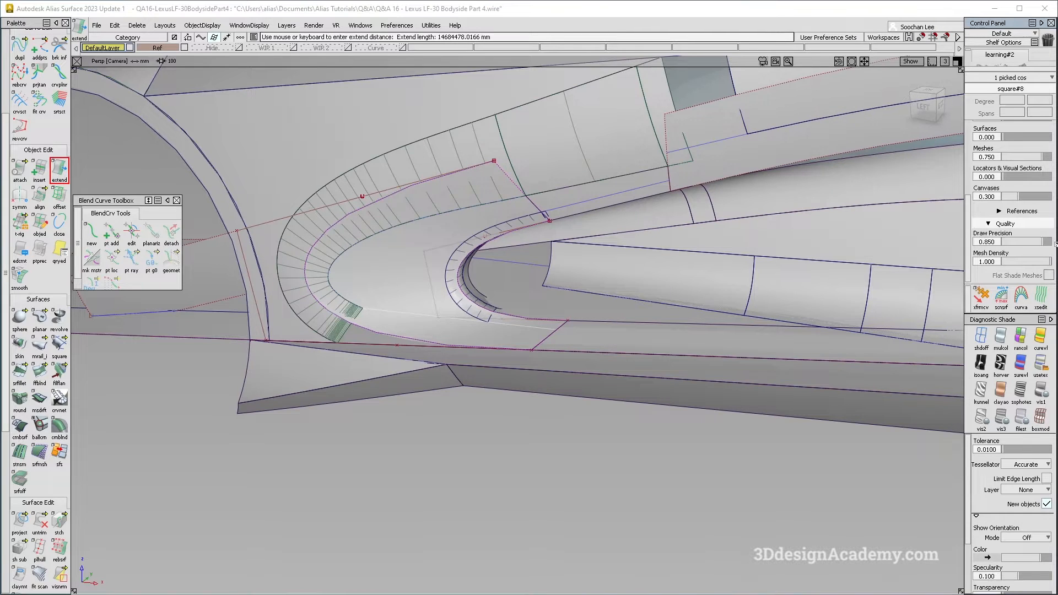
{"action": "left_click_drag", "start_coordinate": [579, 359], "coordinate": [400, 380], "text": "alt+shift"}
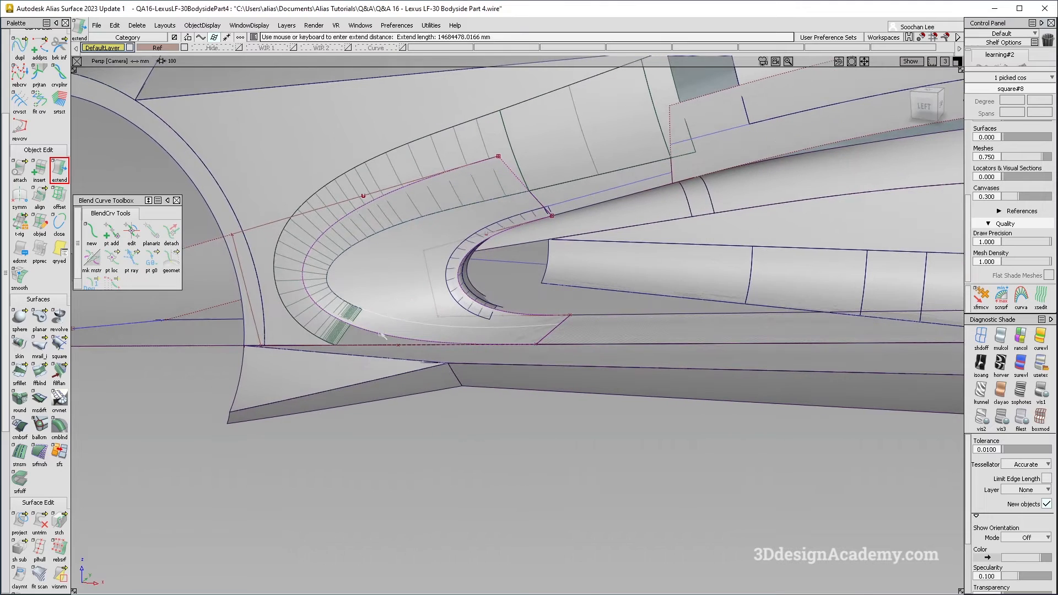
Trim the square surface along the fillet boundary and its extended curve.
{"action": "left_click", "coordinate": [397, 383]}
{"action": "left_click_drag", "start_coordinate": [42, 521], "coordinate": [61, 520]}
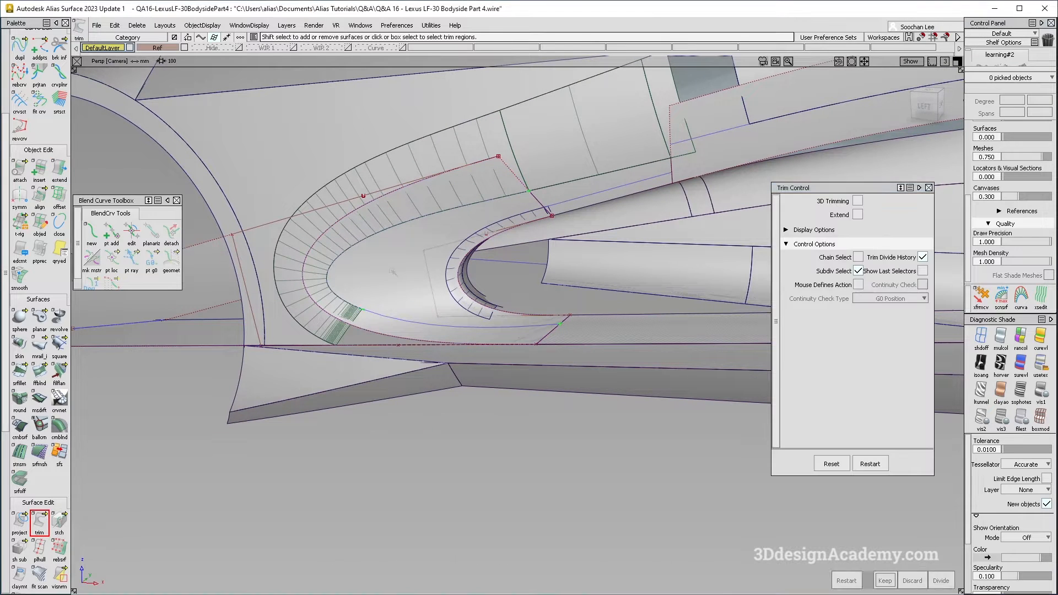
{"action": "right_click_drag", "start_coordinate": [461, 311], "coordinate": [539, 368], "text": "ctrl+shift"}
{"action": "left_click_drag", "start_coordinate": [540, 369], "coordinate": [513, 366], "text": "alt+shift"}
Check the scoop surfaces in diagnostic shading and bring up the Lexus LF-30 side reference photo for comparison.
{"action": "left_click", "coordinate": [1041, 363]}
{"action": "mouse_move", "coordinate": [524, 290]}
{"action": "right_mouse_down", "text": "alt+shift"}
{"action": "mouse_move", "coordinate": [438, 285]}
{"action": "mouse_move", "coordinate": [488, 284]}
{"action": "right_mouse_up", "text": "alt+shift"}
{"action": "mouse_move", "coordinate": [488, 284]}
{"action": "left_mouse_down", "text": "alt+shift"}
{"action": "mouse_move", "coordinate": [496, 265]}
{"action": "mouse_move", "coordinate": [490, 276]}
{"action": "left_mouse_up", "text": "alt+shift"}
{"action": "key", "text": "alt+Tab"}
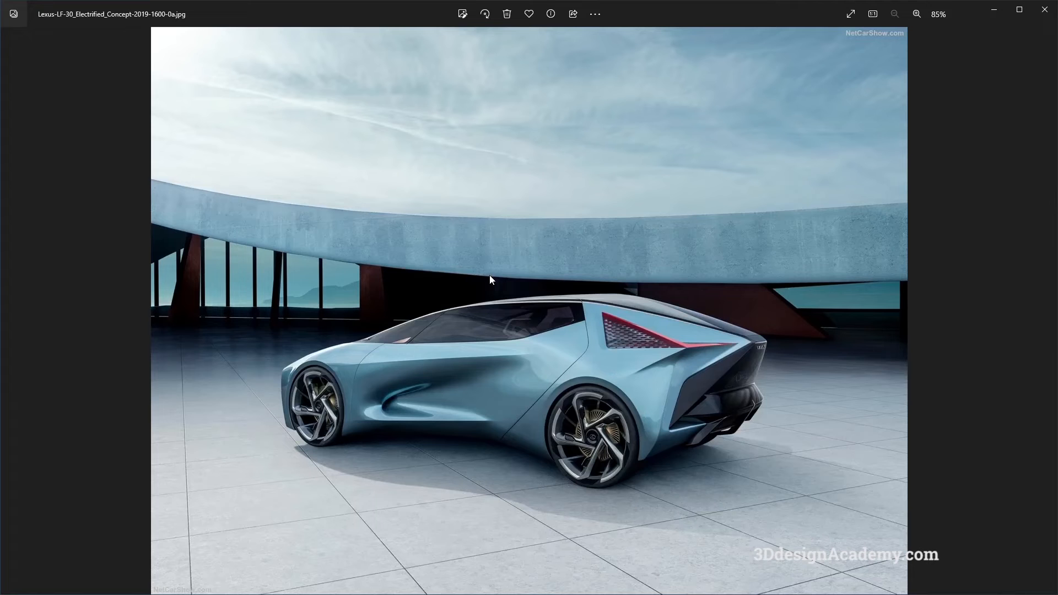
Compare the scoop's front surfaces and fillet flow with the Lexus LF-30 side reference photo from several viewing angles.
{"action": "key", "text": "alt+Tab"}
{"action": "left_click_drag", "start_coordinate": [472, 360], "coordinate": [516, 310], "text": "alt+shift"}
{"action": "key", "text": "alt+Tab"}
{"action": "key", "text": "alt+Tab"}
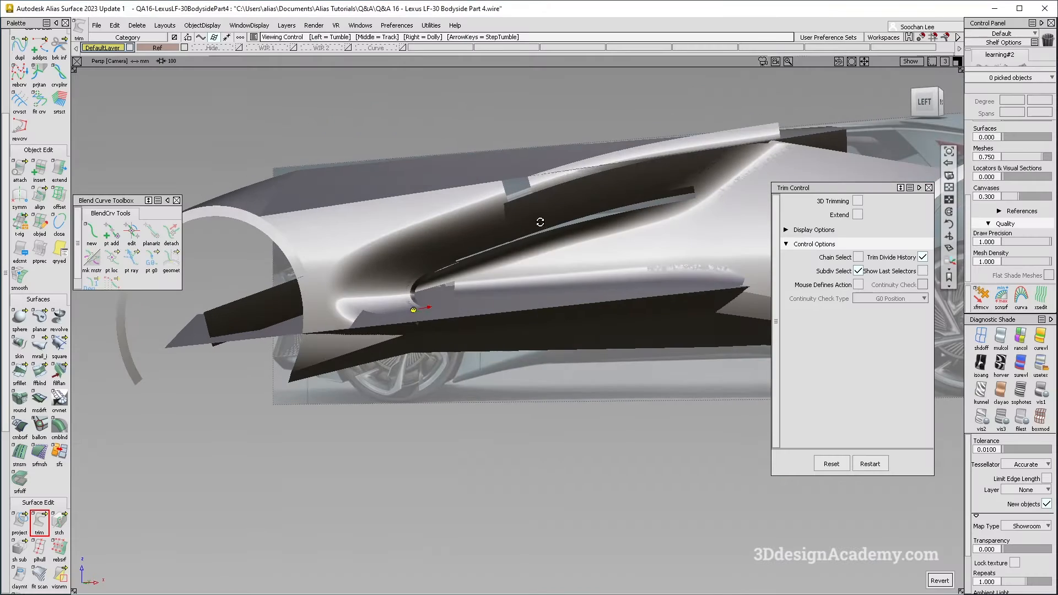
{"action": "key", "text": "alt+Tab"}
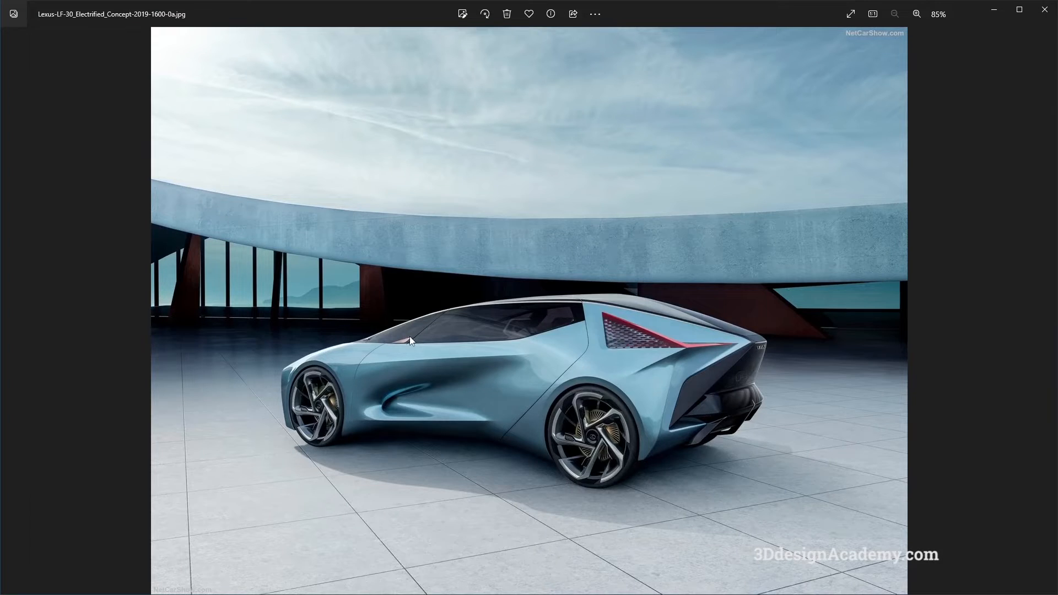
{"action": "key", "text": "alt+Tab"}
{"action": "left_click_drag", "start_coordinate": [388, 385], "coordinate": [485, 333], "text": "alt+shift"}
{"action": "right_click_drag", "start_coordinate": [485, 333], "coordinate": [449, 333], "text": "alt+shift"}
{"action": "left_click_drag", "start_coordinate": [449, 333], "coordinate": [425, 309], "text": "alt+shift"}
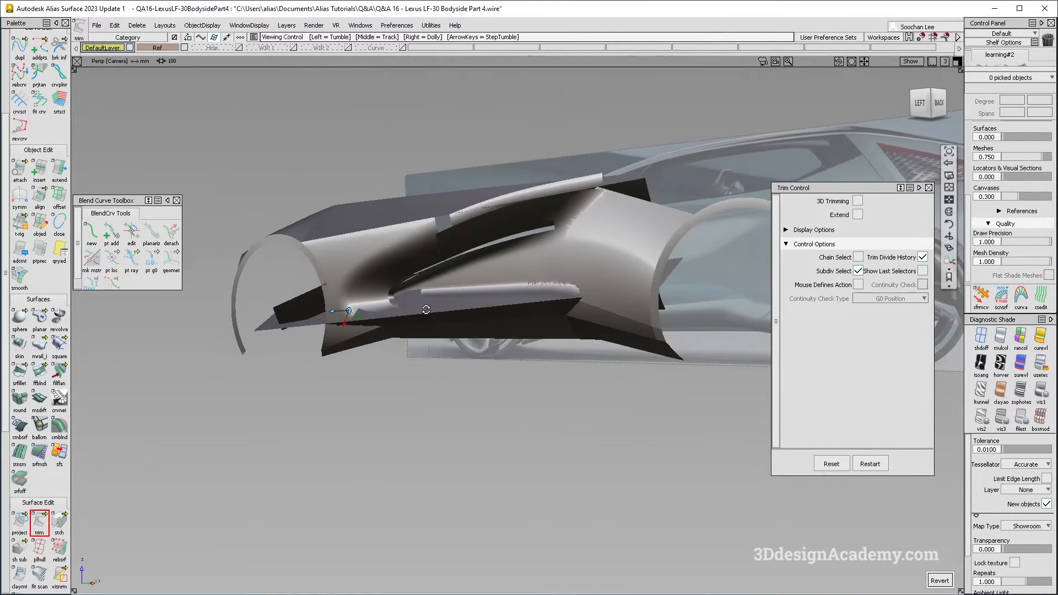
{"action": "key", "text": "alt+Tab"}
{"action": "key", "text": "alt+Tab"}
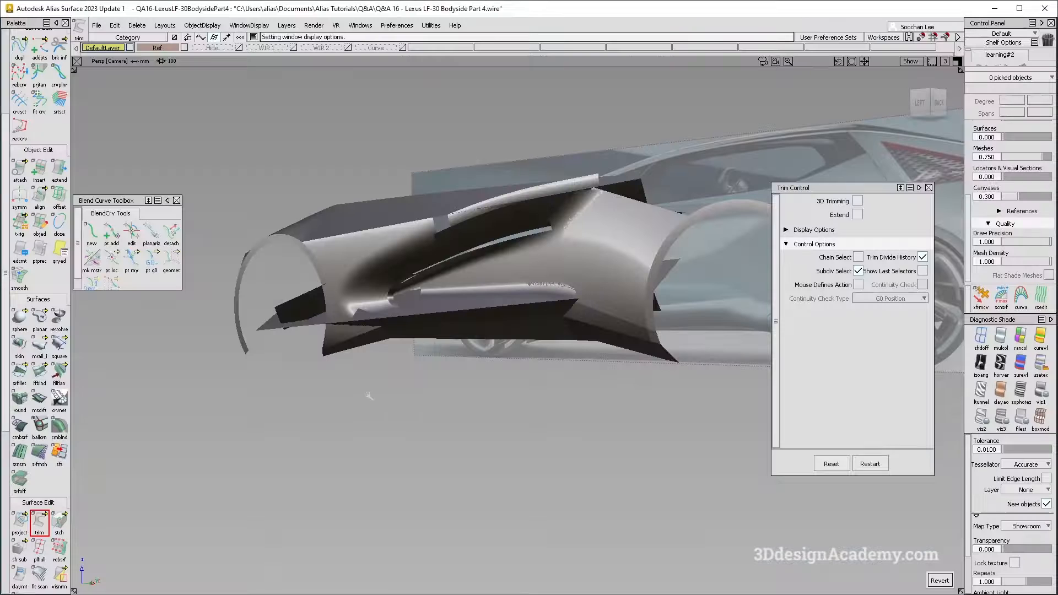
{"action": "key", "text": "alt+Tab"}
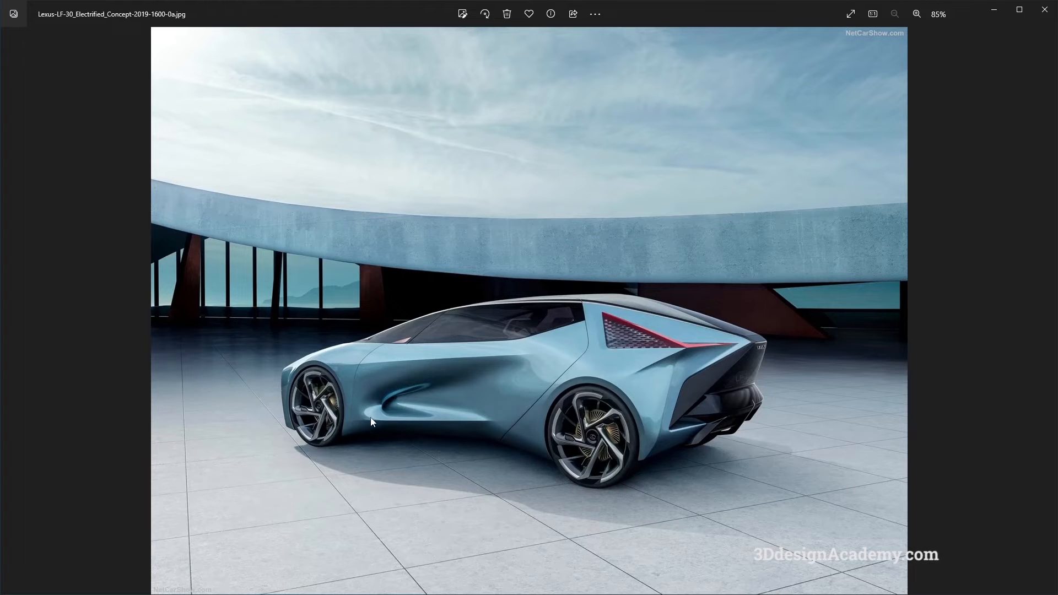
{"action": "key", "text": "alt+Tab"}
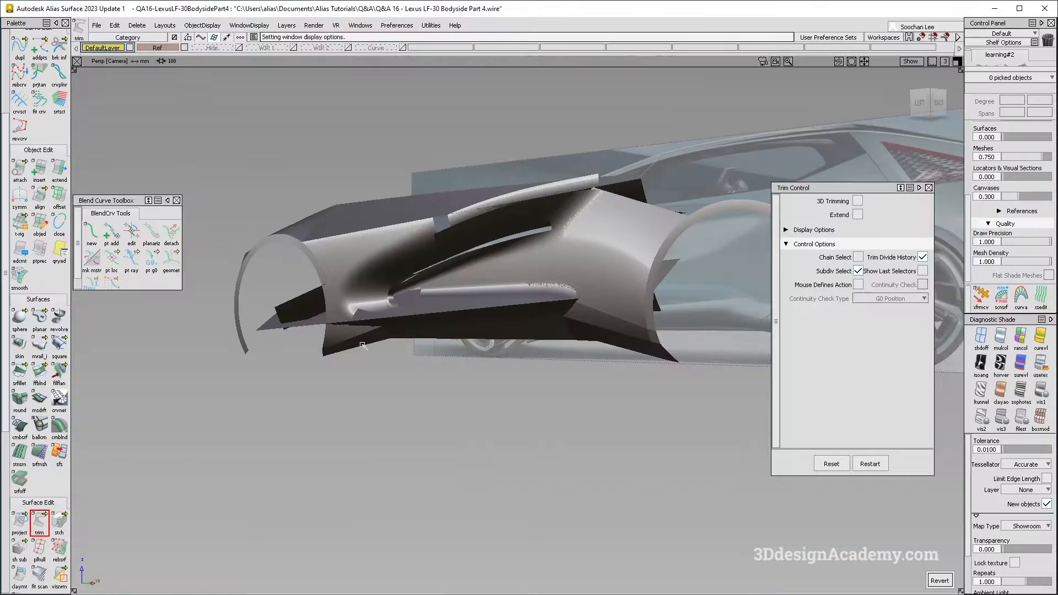
{"action": "left_click_drag", "start_coordinate": [357, 313], "coordinate": [406, 313], "text": "alt+shift"}
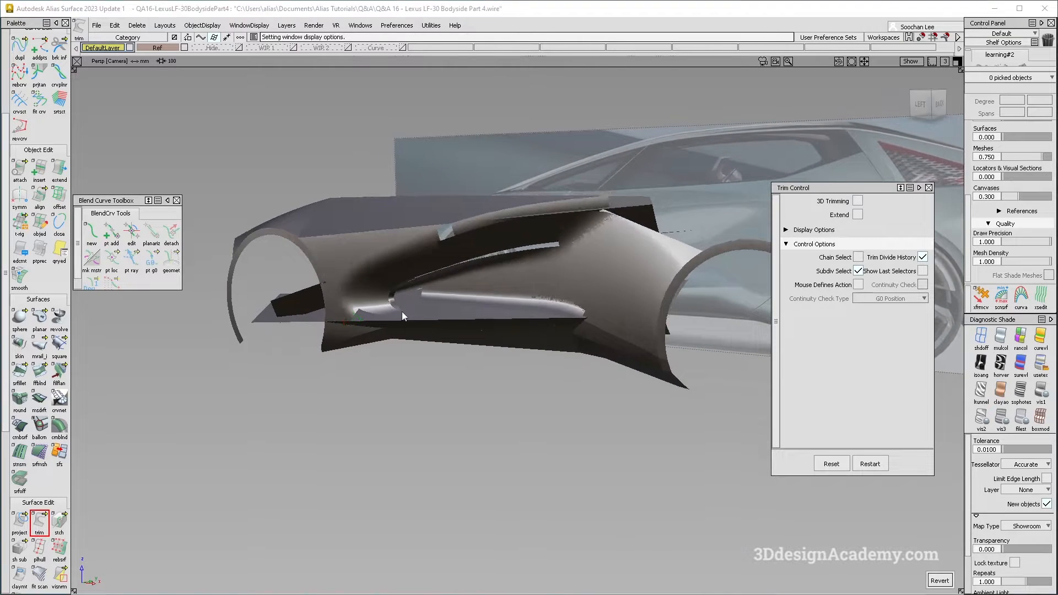
{"action": "key", "text": "alt+Tab"}
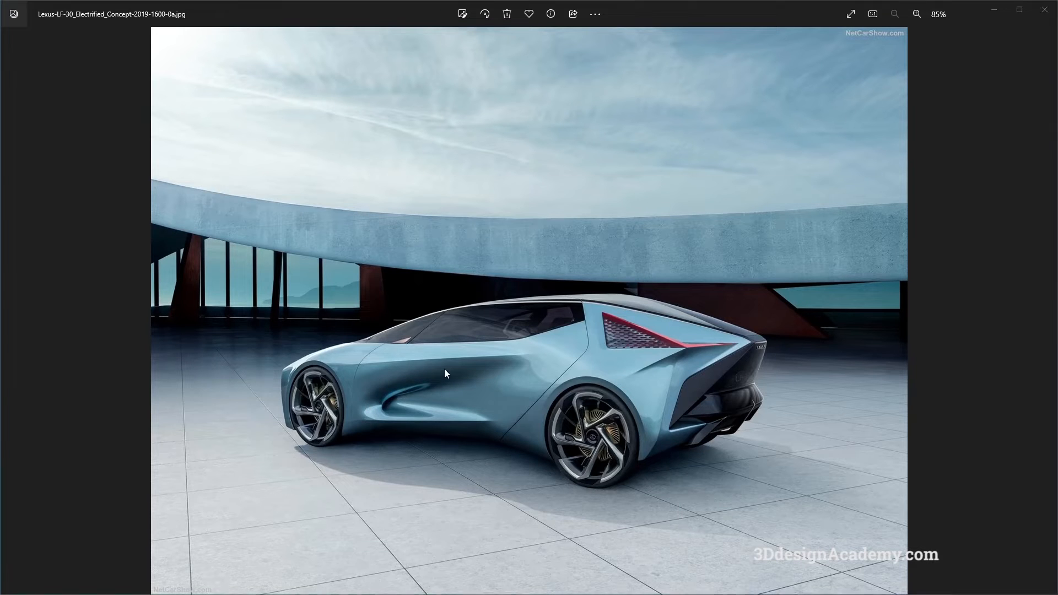
{"action": "key", "text": "alt+Tab"}
{"action": "left_click_drag", "start_coordinate": [455, 238], "coordinate": [468, 266], "text": "alt+shift"}
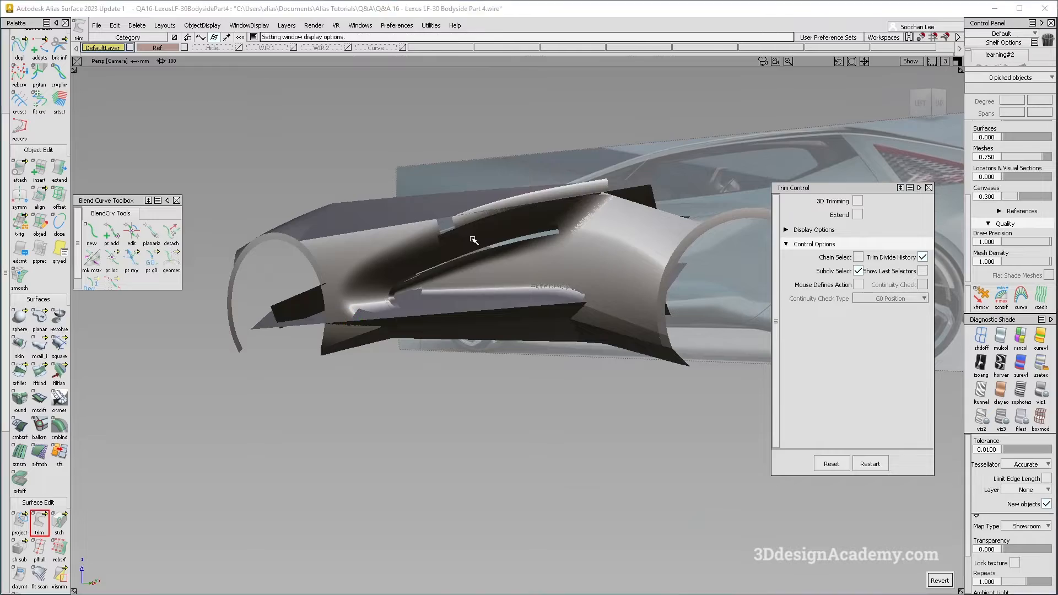
{"action": "key", "text": "alt+Tab"}
{"action": "key", "text": "alt+Tab"}
Set the variable fillet's chordal length at its upper start handle to 180.
{"action": "left_click_drag", "start_coordinate": [462, 239], "coordinate": [565, 211], "text": "alt+shift"}
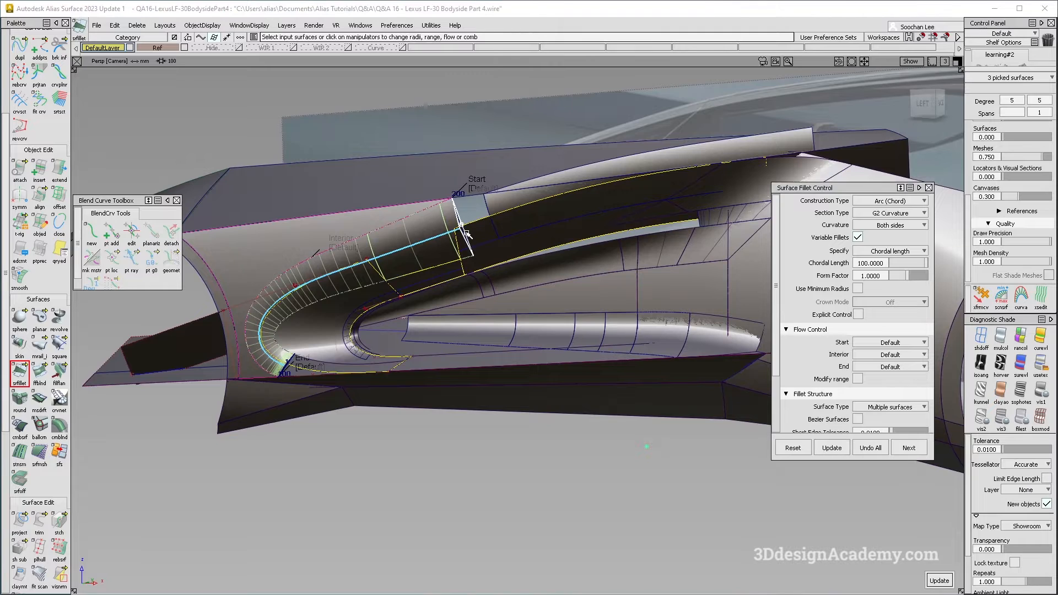
{"action": "left_click_drag", "start_coordinate": [459, 221], "coordinate": [460, 219]}
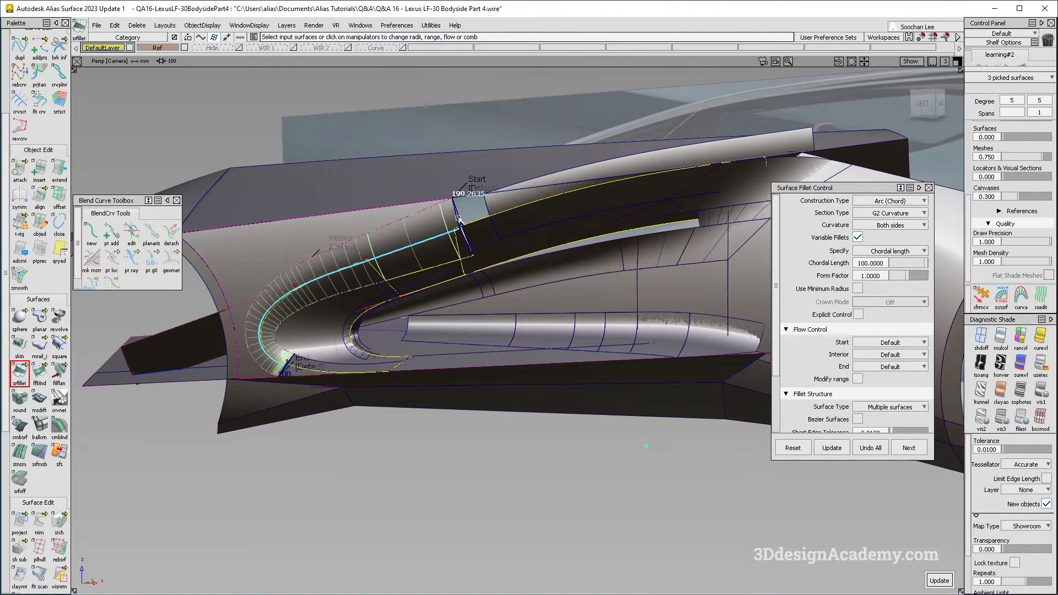
{"action": "type", "text": "180"}
{"action": "key", "text": "Return"}
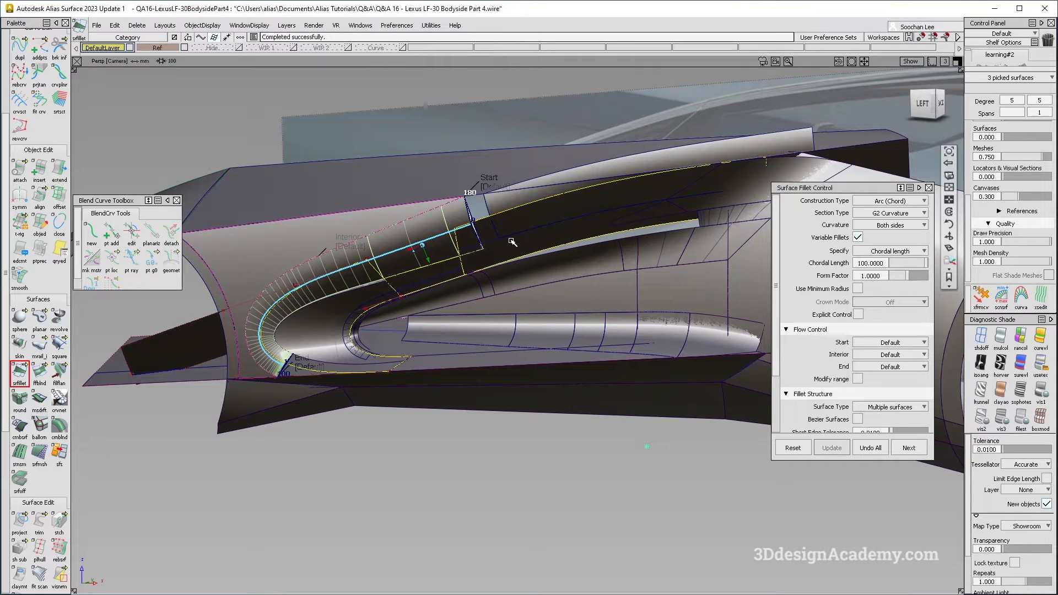
Rebuild the scoop's front fillet with Bezier surfaces enabled and examine its patch layout around the nose.
{"action": "right_click_drag", "start_coordinate": [517, 229], "coordinate": [394, 248], "text": "alt+shift"}
{"action": "left_click_drag", "start_coordinate": [394, 248], "coordinate": [403, 252], "text": "alt+shift"}
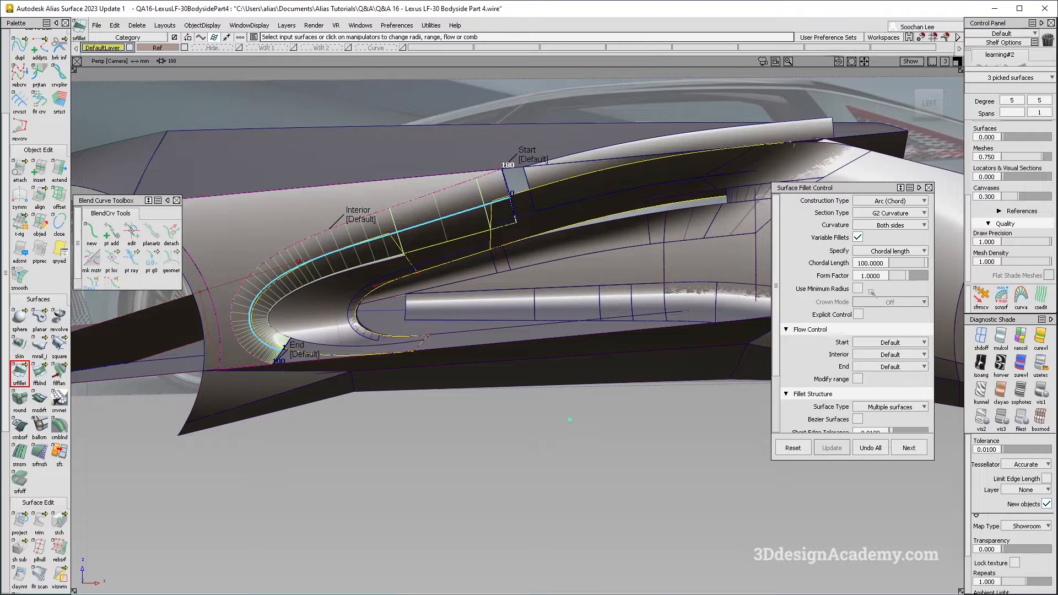
{"action": "scroll", "coordinate": [879, 337], "scroll_direction": "down", "scroll_amount": 2}
{"action": "left_click", "coordinate": [858, 366]}
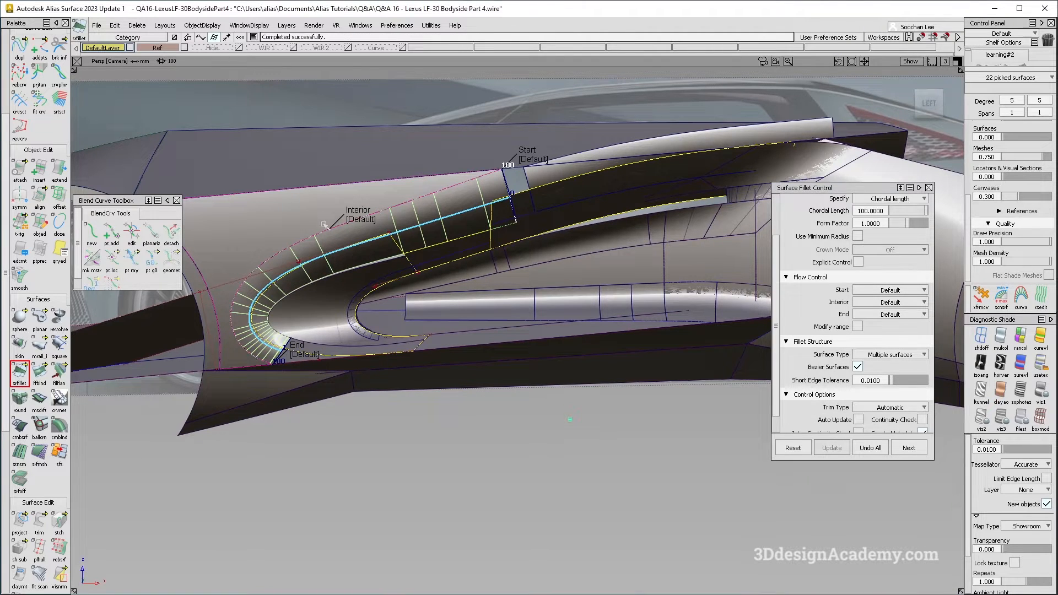
{"action": "scroll", "coordinate": [456, 226], "scroll_direction": "up", "scroll_amount": 5}
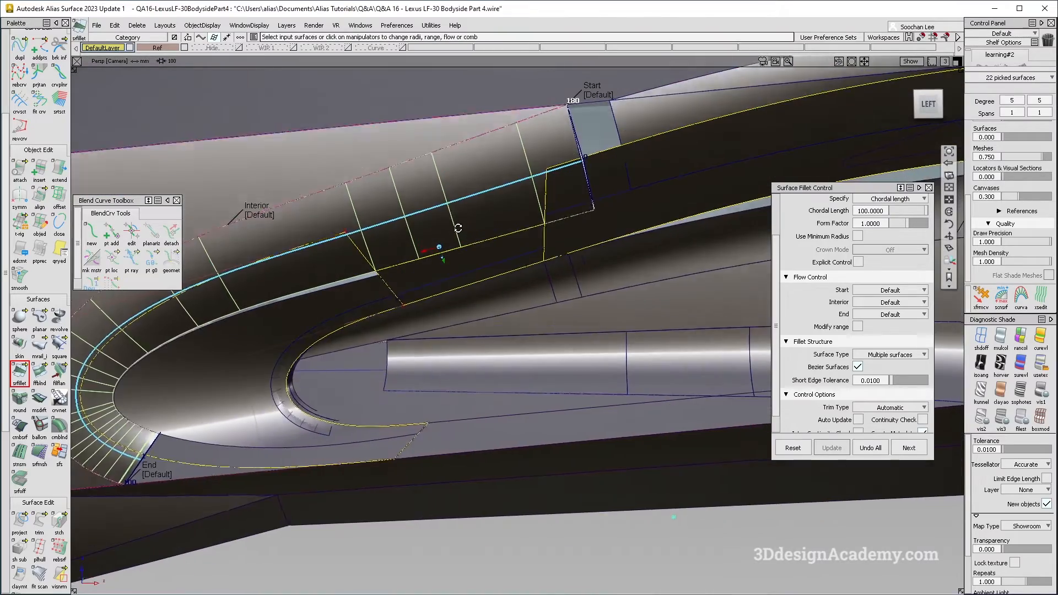
{"action": "left_click_drag", "start_coordinate": [458, 227], "coordinate": [336, 285], "text": "alt+shift"}
{"action": "mouse_move", "coordinate": [378, 283]}
{"action": "left_mouse_down", "text": "alt+shift"}
{"action": "mouse_move", "coordinate": [439, 279]}
{"action": "mouse_move", "coordinate": [443, 290]}
{"action": "mouse_move", "coordinate": [386, 297]}
{"action": "mouse_move", "coordinate": [394, 300]}
{"action": "mouse_move", "coordinate": [477, 266]}
{"action": "mouse_move", "coordinate": [383, 316]}
{"action": "left_mouse_up", "text": "alt+shift"}
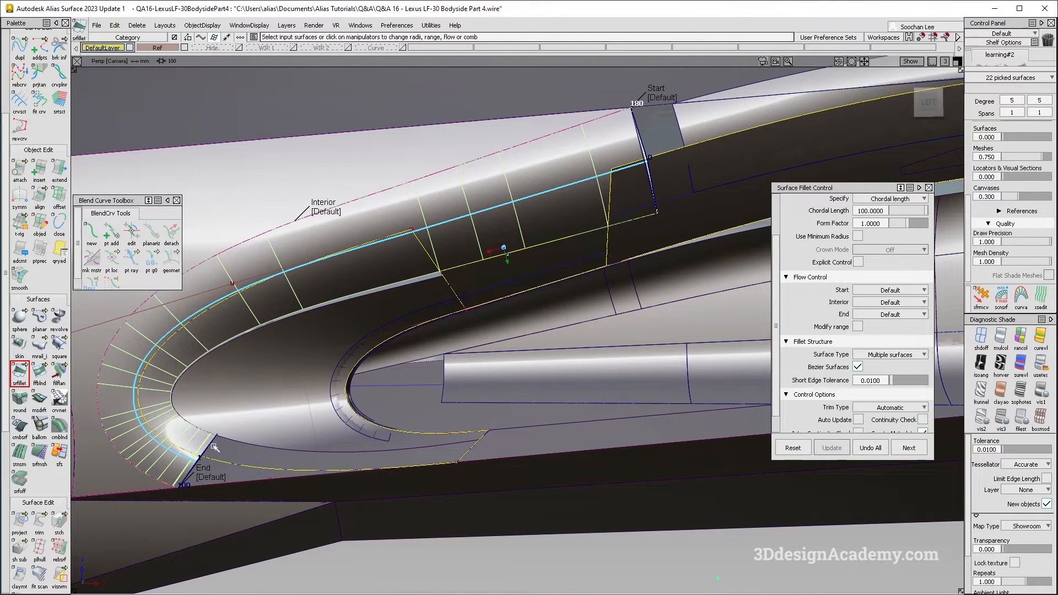
{"action": "mouse_move", "coordinate": [171, 375]}
{"action": "left_mouse_down", "text": "alt+shift"}
{"action": "mouse_move", "coordinate": [504, 253]}
{"action": "mouse_move", "coordinate": [491, 253]}
{"action": "mouse_move", "coordinate": [508, 228]}
{"action": "left_mouse_up", "text": "alt+shift"}
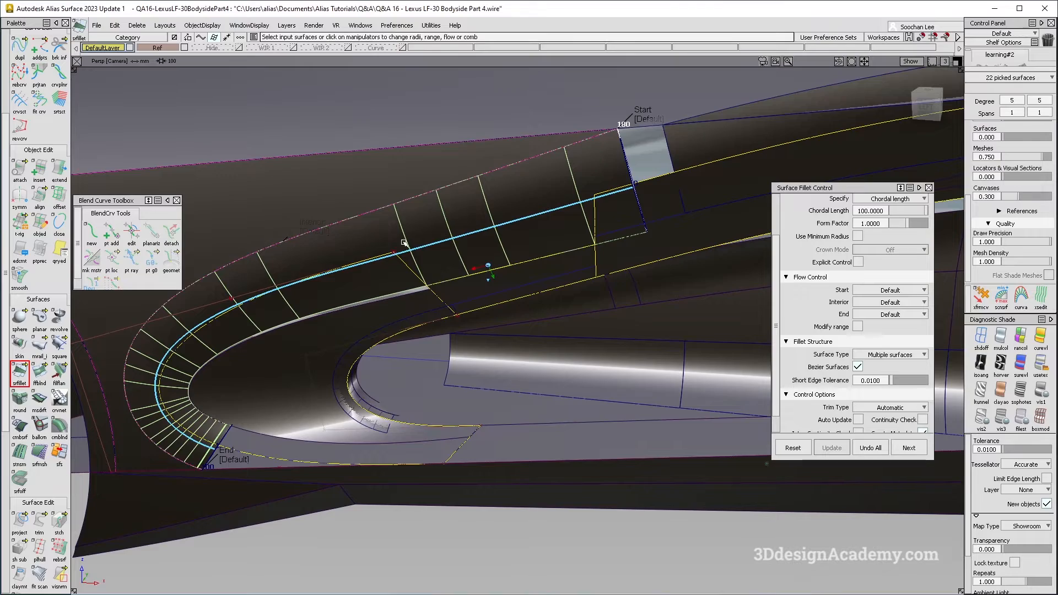
{"action": "left_click_drag", "start_coordinate": [464, 249], "coordinate": [375, 292], "text": "alt+shift"}
Finish the surface fillet and delete the construction history of the fillet surfaces.
{"action": "left_click", "coordinate": [312, 321]}
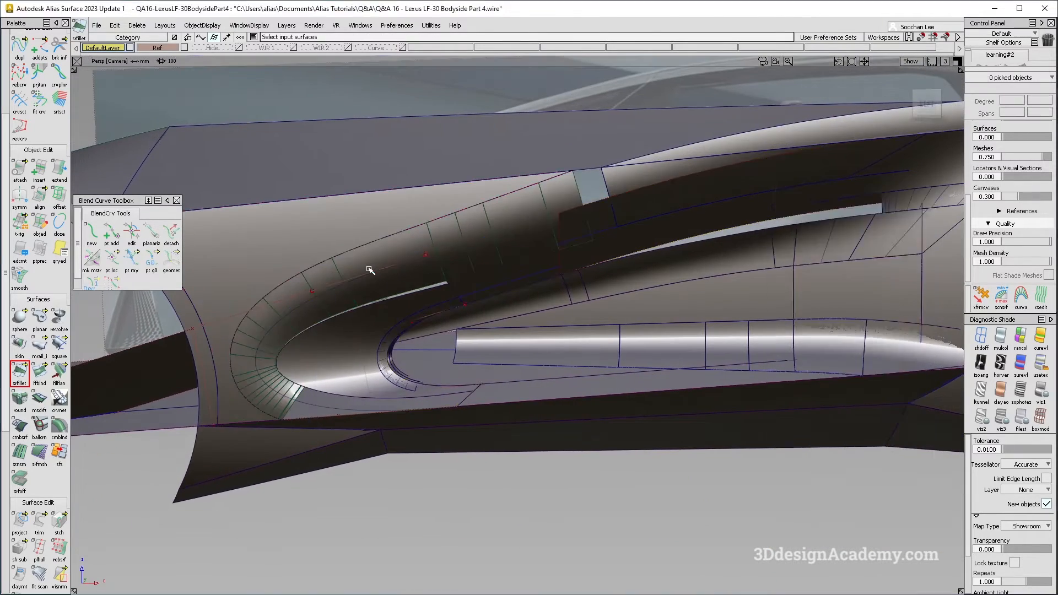
{"action": "left_click_drag", "start_coordinate": [296, 424], "coordinate": [480, 317], "text": "alt+shift"}
{"action": "right_click_drag", "start_coordinate": [479, 317], "coordinate": [386, 386], "text": "alt+shift"}
{"action": "left_click_drag", "start_coordinate": [642, 165], "coordinate": [175, 486]}
{"action": "left_click", "coordinate": [138, 25]}
{"action": "left_click", "coordinate": [165, 48]}
Delete the trimmed surface enclosed by the front fillet and show the hidden geometry again.
{"action": "right_click_drag", "start_coordinate": [441, 265], "coordinate": [516, 228], "text": "alt+shift"}
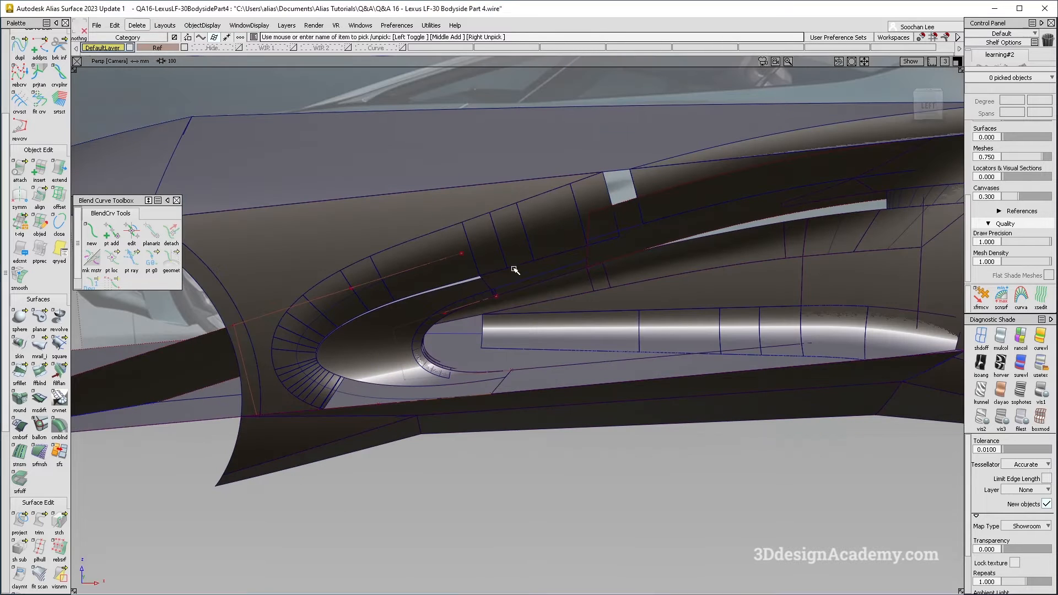
{"action": "left_click", "coordinate": [375, 346]}
{"action": "key", "text": "Delete"}
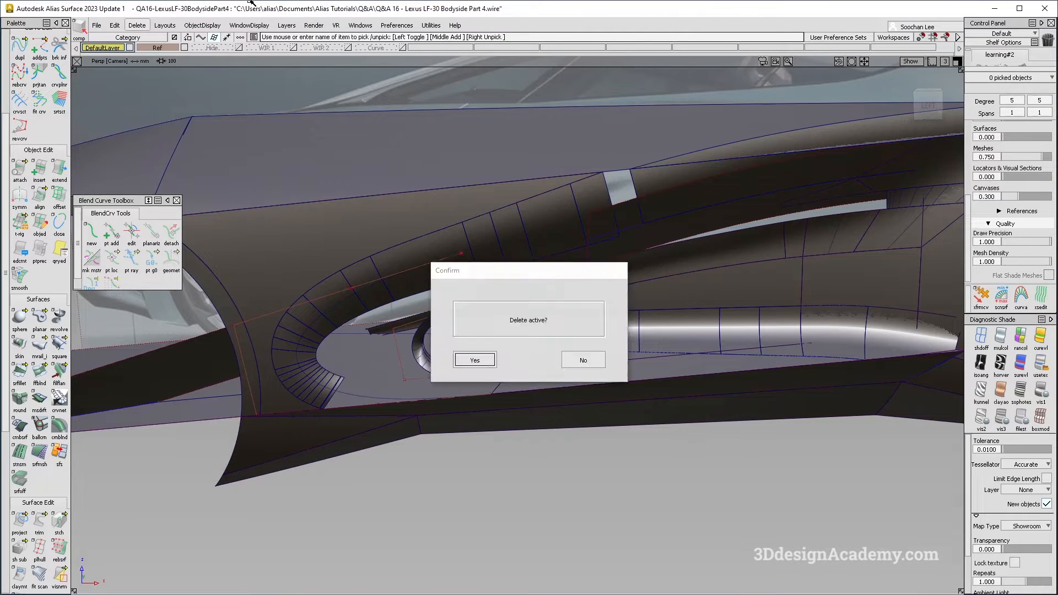
{"action": "key", "text": "Return"}
{"action": "left_click", "coordinate": [202, 25]}
{"action": "left_click", "coordinate": [202, 25]}
Switch to multi-color shading and delete the square surface behind the upper end of the fillet.
{"action": "mouse_move", "coordinate": [342, 314]}
{"action": "left_mouse_down", "text": "alt+shift"}
{"action": "mouse_move", "coordinate": [395, 357]}
{"action": "mouse_move", "coordinate": [424, 342]}
{"action": "left_mouse_up", "text": "alt+shift"}
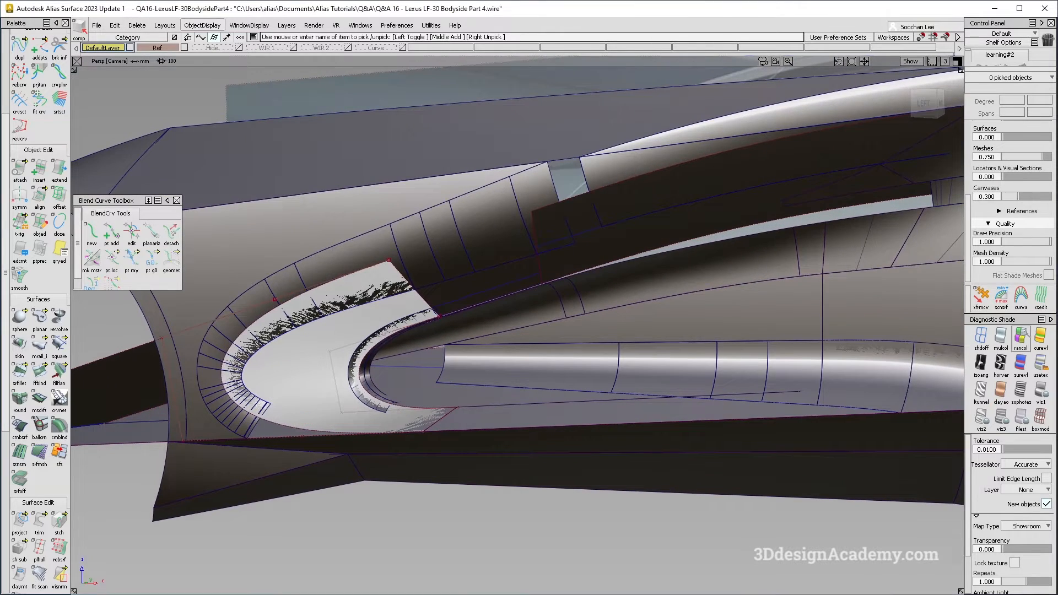
{"action": "left_click", "coordinate": [1001, 338]}
{"action": "left_click", "coordinate": [1001, 337]}
{"action": "left_click_drag", "start_coordinate": [607, 165], "coordinate": [578, 184], "text": "alt+shift"}
{"action": "left_click", "coordinate": [579, 186]}
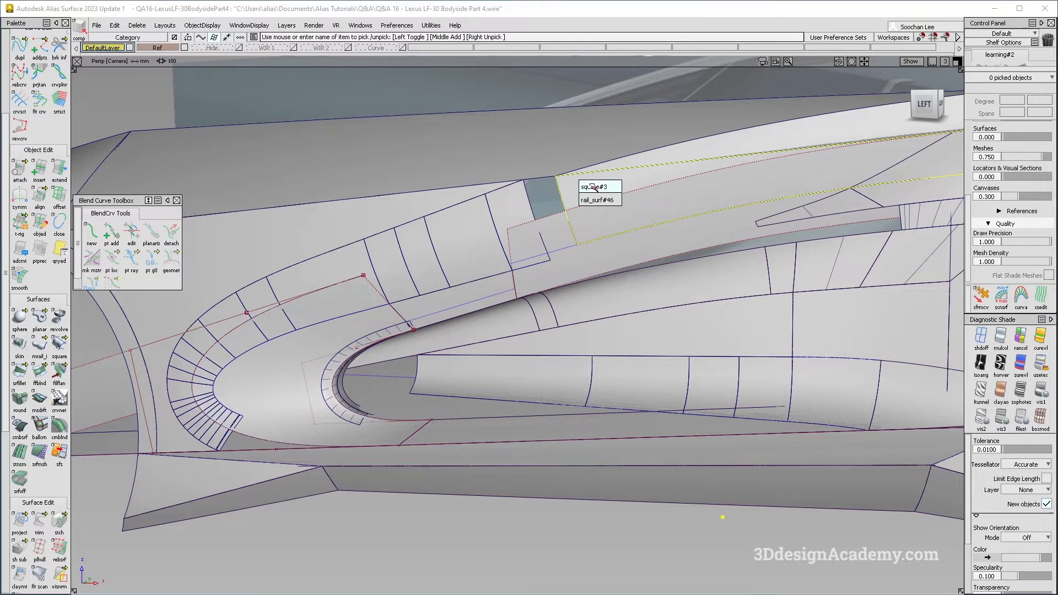
{"action": "key", "text": "Delete"}
{"action": "key", "text": "Return"}
Delete the three fillet patches just before the fillet's last upper patch, leaving a gap in the fillet.
{"action": "left_click_drag", "start_coordinate": [688, 320], "coordinate": [587, 202], "text": "alt+shift"}
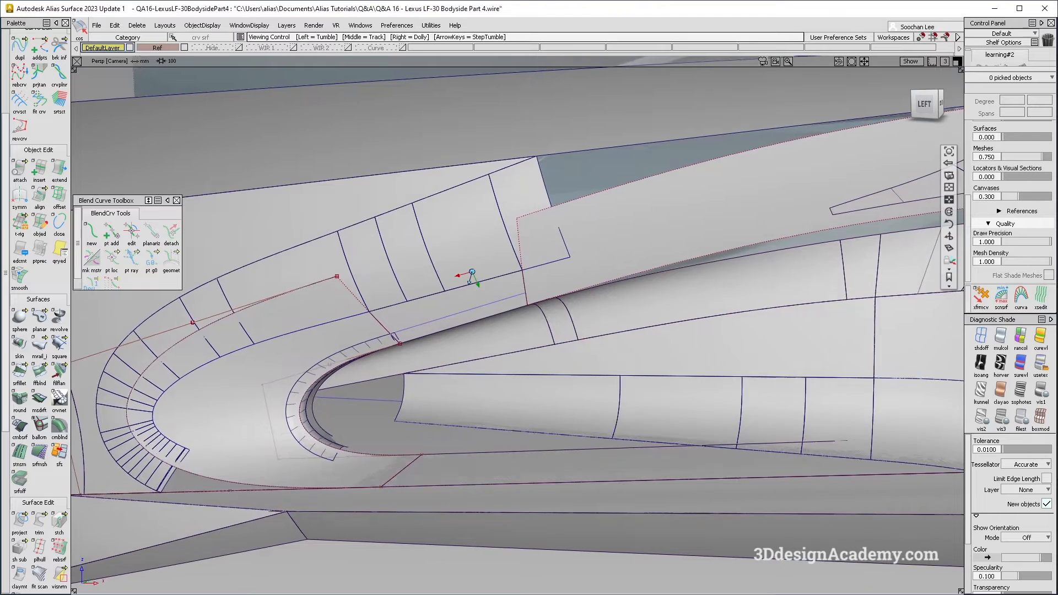
{"action": "left_click_drag", "start_coordinate": [371, 272], "coordinate": [417, 270], "text": "alt+shift"}
{"action": "left_click", "coordinate": [347, 264]}
{"action": "left_click", "coordinate": [398, 248]}
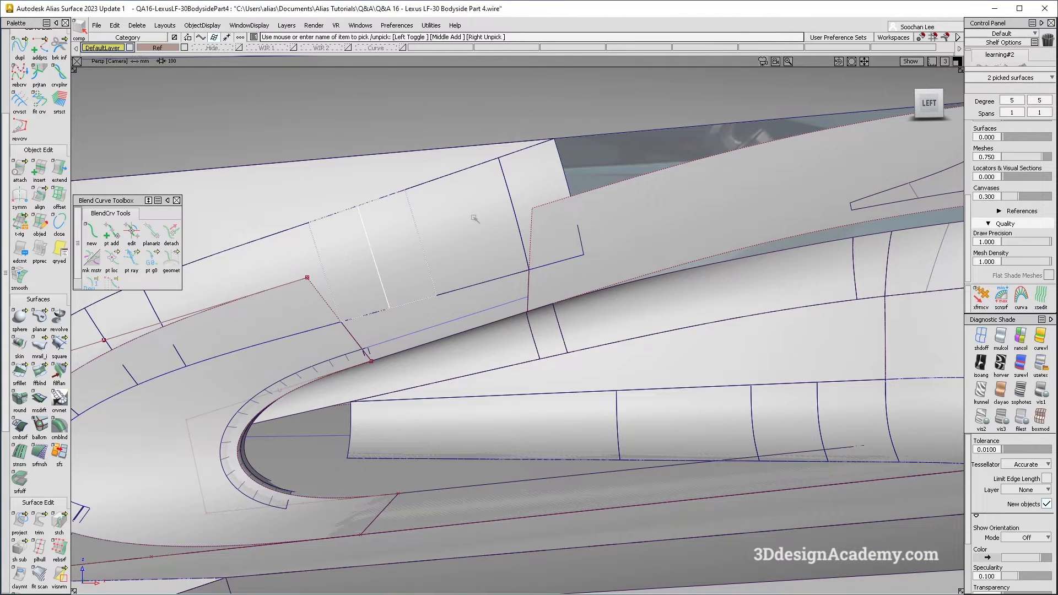
{"action": "left_click", "coordinate": [481, 218]}
{"action": "key", "text": "Delete"}
{"action": "key", "text": "Return"}
{"action": "left_click_drag", "start_coordinate": [294, 365], "coordinate": [247, 163], "text": "ctrl+shift"}
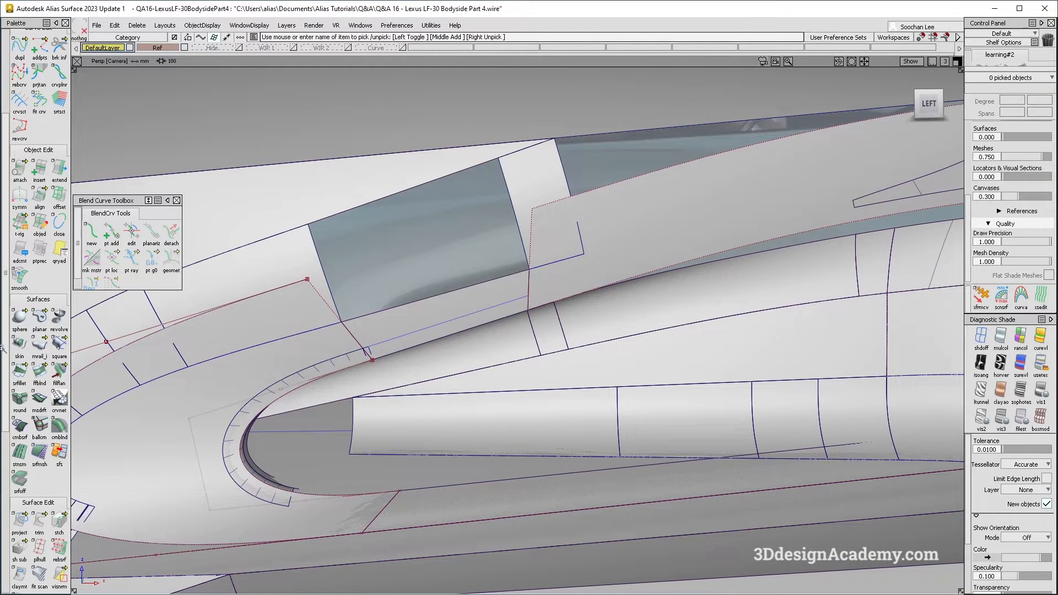
Try to bridge the fillet gap with a freeform blend using G2 Curvature continuity on both sides.
{"action": "left_click", "coordinate": [40, 376]}
{"action": "left_click", "coordinate": [322, 270]}
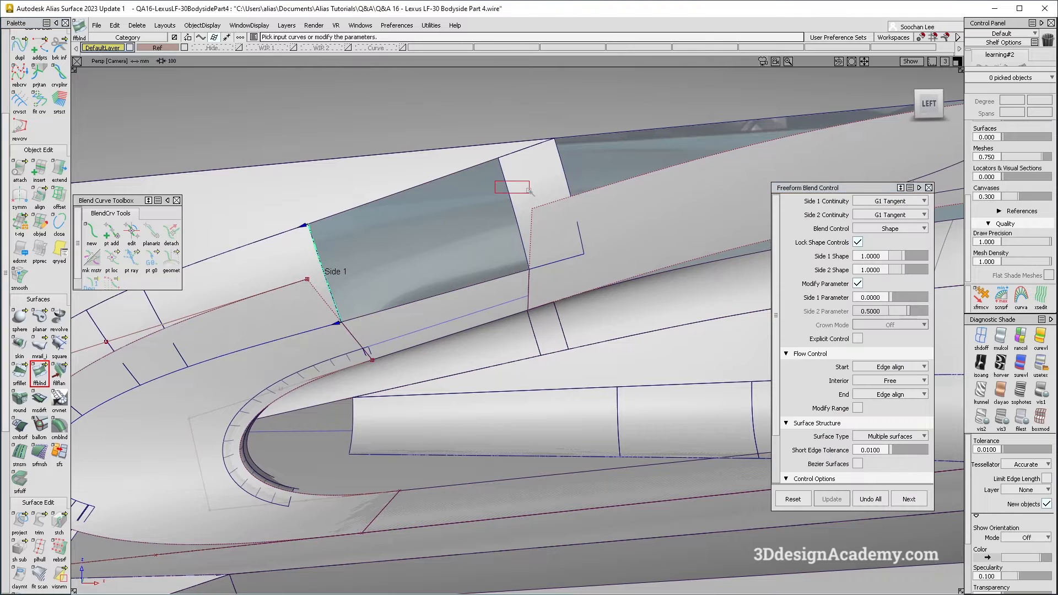
{"action": "left_click", "coordinate": [510, 190]}
{"action": "left_click", "coordinate": [894, 201]}
{"action": "left_click", "coordinate": [890, 226]}
{"action": "left_click", "coordinate": [890, 215]}
{"action": "left_click", "coordinate": [890, 240]}
Inspect the blend surface's upper and lower edges against the neighbouring surfaces, including close up in the left view.
{"action": "left_click_drag", "start_coordinate": [439, 285], "coordinate": [538, 207], "text": "alt+shift"}
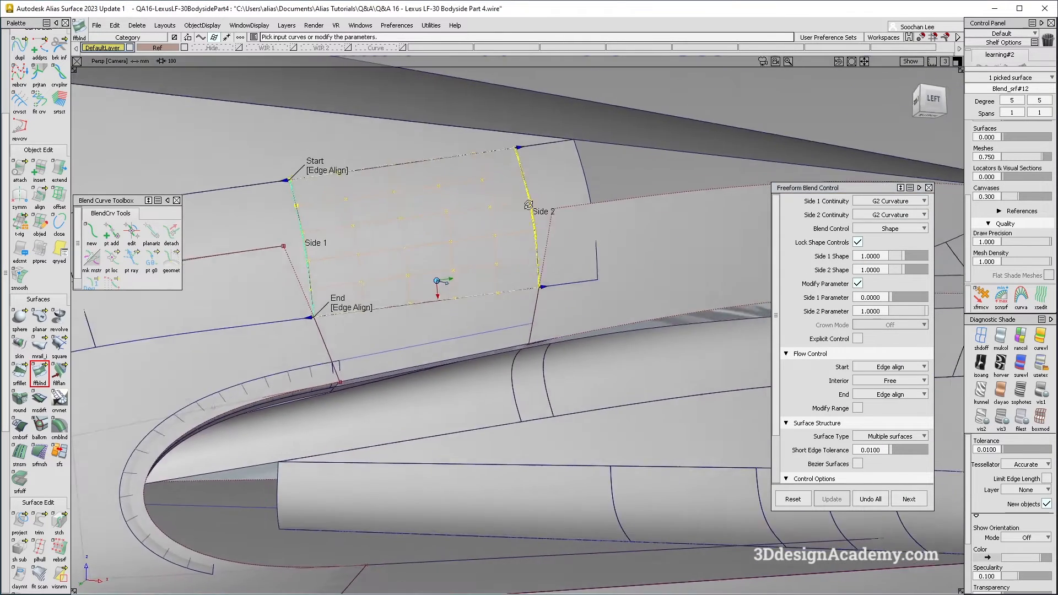
{"action": "right_click_drag", "start_coordinate": [423, 272], "coordinate": [397, 220], "text": "alt+shift"}
{"action": "left_click_drag", "start_coordinate": [397, 220], "coordinate": [371, 243], "text": "alt+shift"}
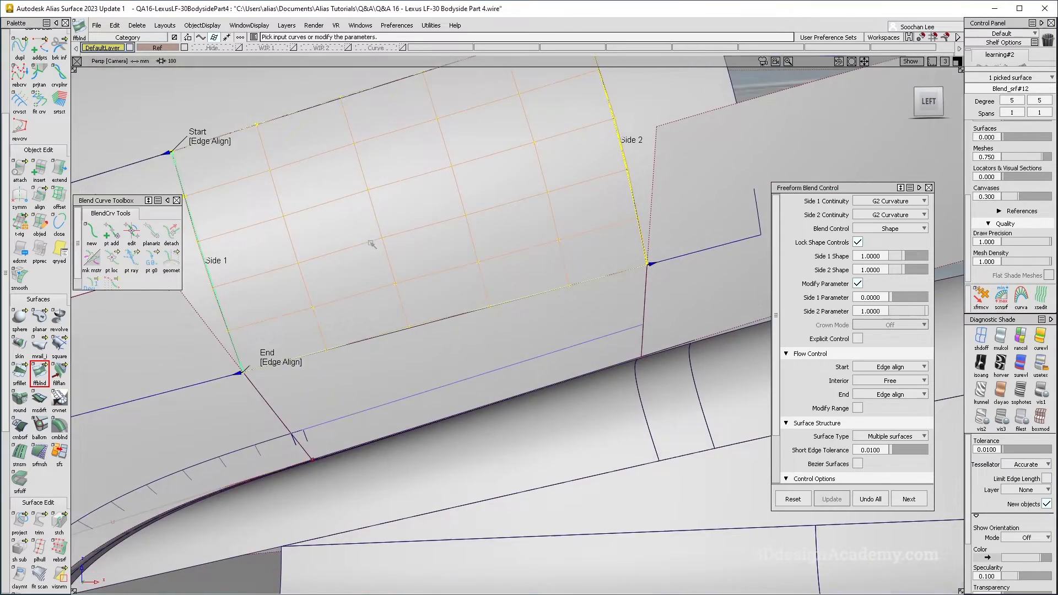
{"action": "key", "text": "F6"}
{"action": "right_click_drag", "start_coordinate": [557, 238], "coordinate": [636, 216], "text": "alt+shift"}
{"action": "middle_click_drag", "start_coordinate": [636, 216], "coordinate": [634, 237], "text": "alt+shift"}
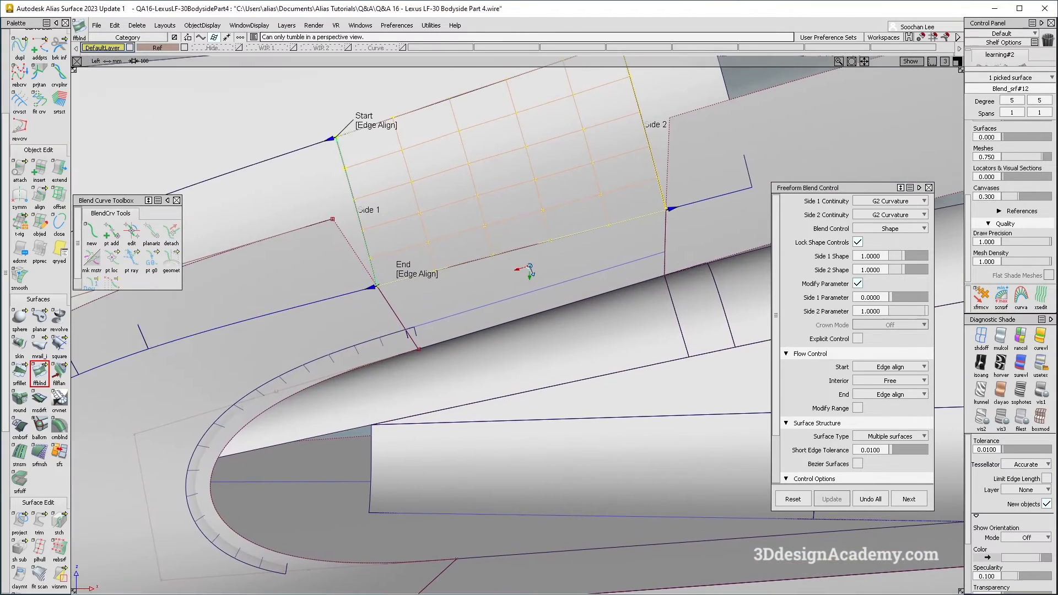
{"action": "scroll", "coordinate": [531, 270], "scroll_direction": "up", "scroll_amount": 5}
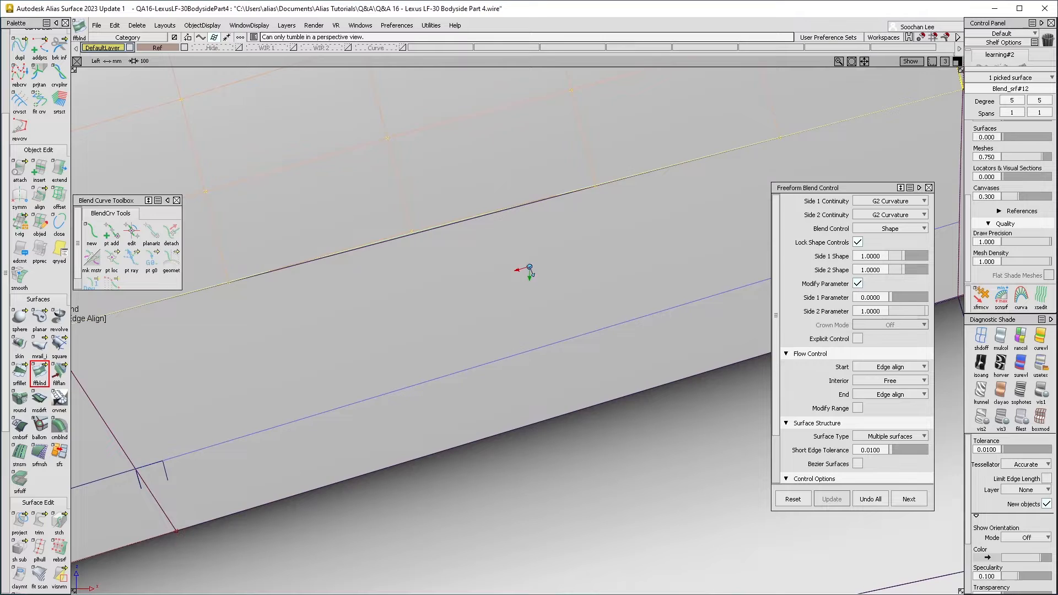
{"action": "scroll", "coordinate": [531, 270], "scroll_direction": "down", "scroll_amount": 6}
{"action": "scroll", "coordinate": [579, 407], "scroll_direction": "up", "scroll_amount": 2}
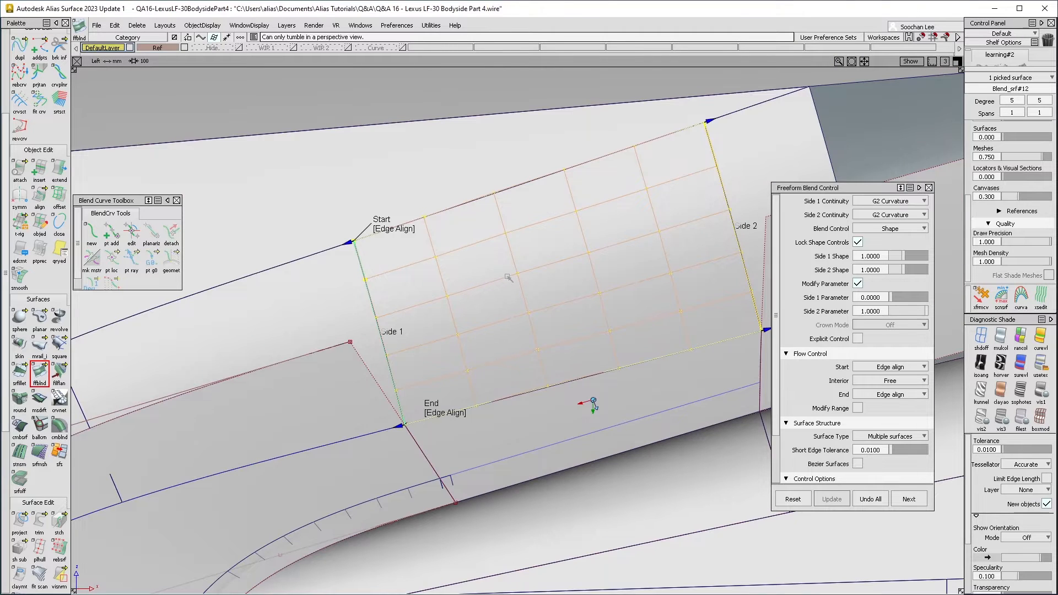
{"action": "middle_click_drag", "start_coordinate": [592, 406], "coordinate": [525, 355], "text": "alt+shift"}
Remove the freeform blend from the fillet gap, close its settings and clear the selection.
{"action": "left_click", "coordinate": [467, 266]}
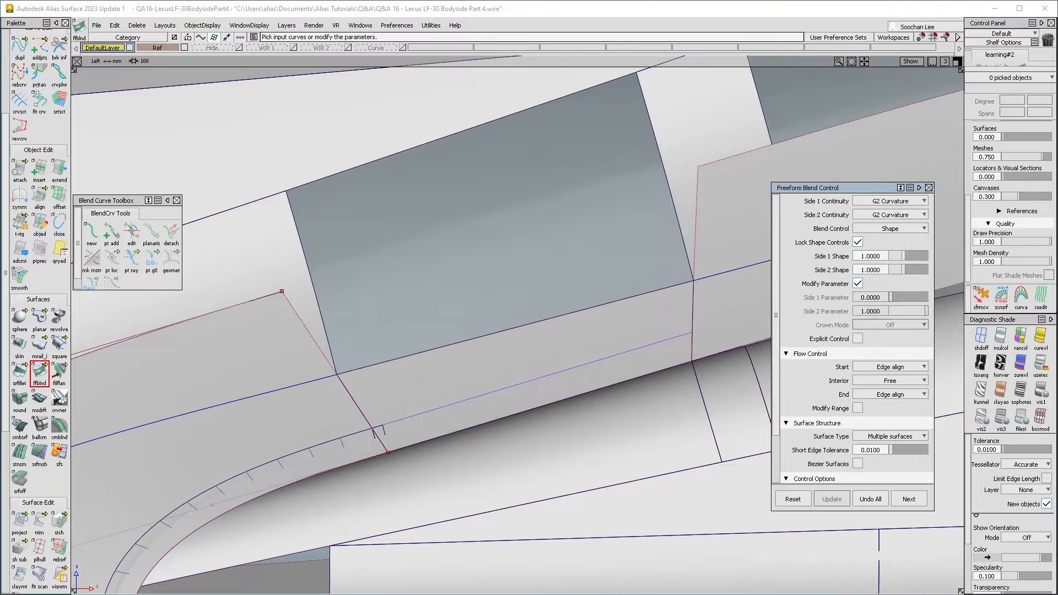
{"action": "left_click", "coordinate": [929, 188]}
{"action": "left_click_drag", "start_coordinate": [431, 416], "coordinate": [375, 207], "text": "ctrl+shift"}
{"action": "middle_click_drag", "start_coordinate": [521, 354], "coordinate": [518, 365], "text": "alt+shift"}
{"action": "left_click_drag", "start_coordinate": [423, 328], "coordinate": [376, 118], "text": "ctrl+shift"}
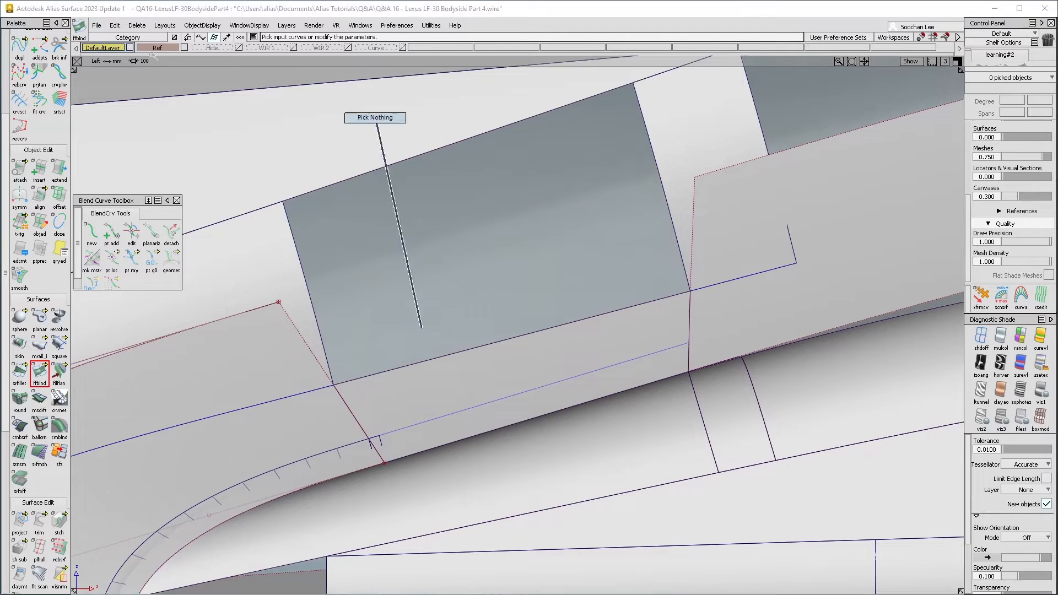
Fit a degree 2, single-span curve to the upper edge of the remaining fillet patch behind the gap.
{"action": "left_click", "coordinate": [38, 103]}
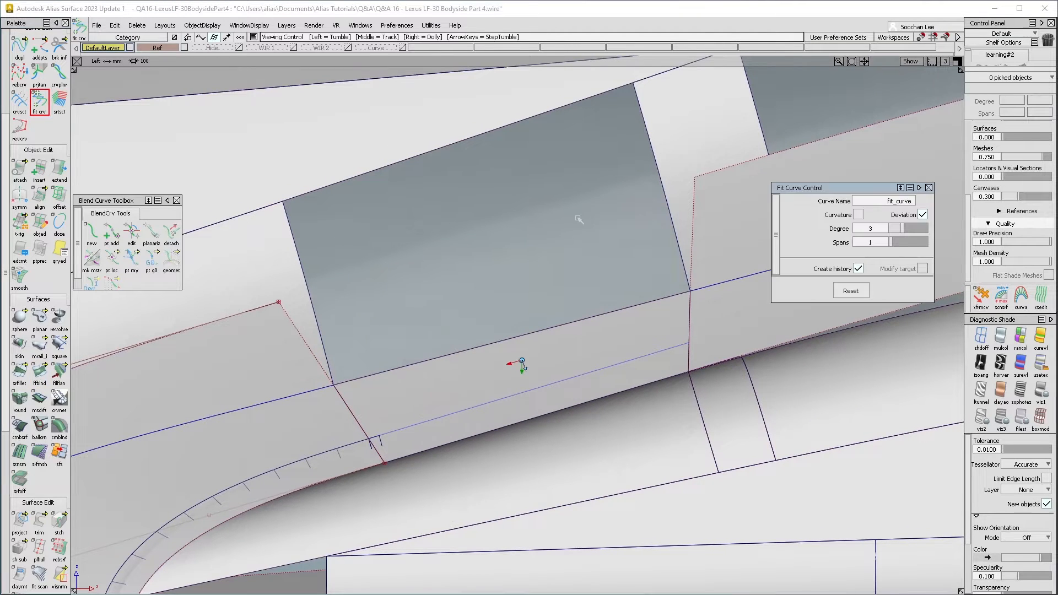
{"action": "middle_click_drag", "start_coordinate": [579, 219], "coordinate": [526, 236], "text": "alt+shift"}
{"action": "scroll", "coordinate": [38, 138], "scroll_direction": "up", "scroll_amount": 3}
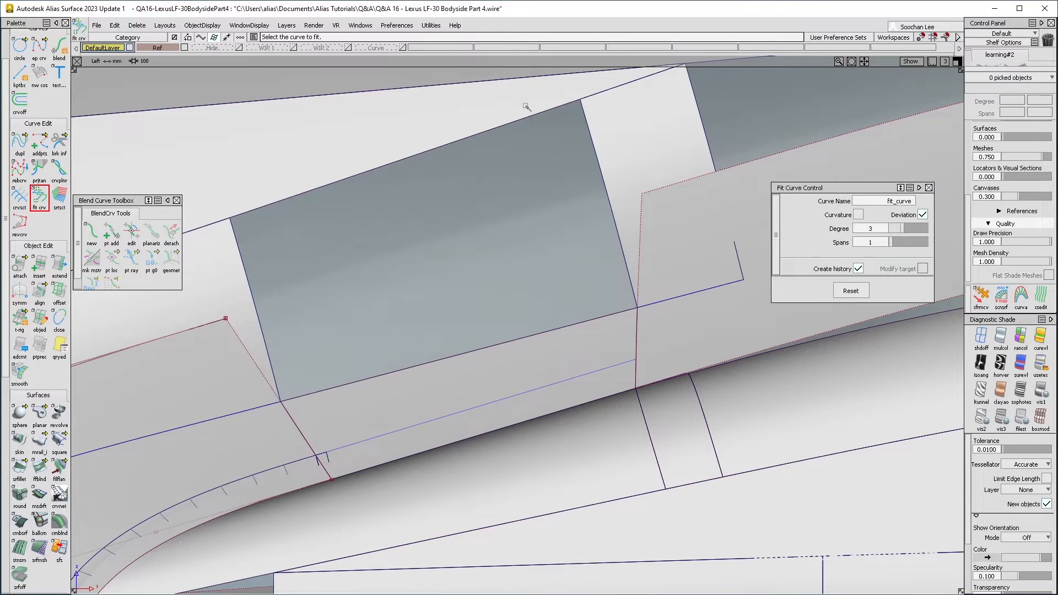
{"action": "left_click", "coordinate": [605, 93]}
{"action": "left_click", "coordinate": [623, 110]}
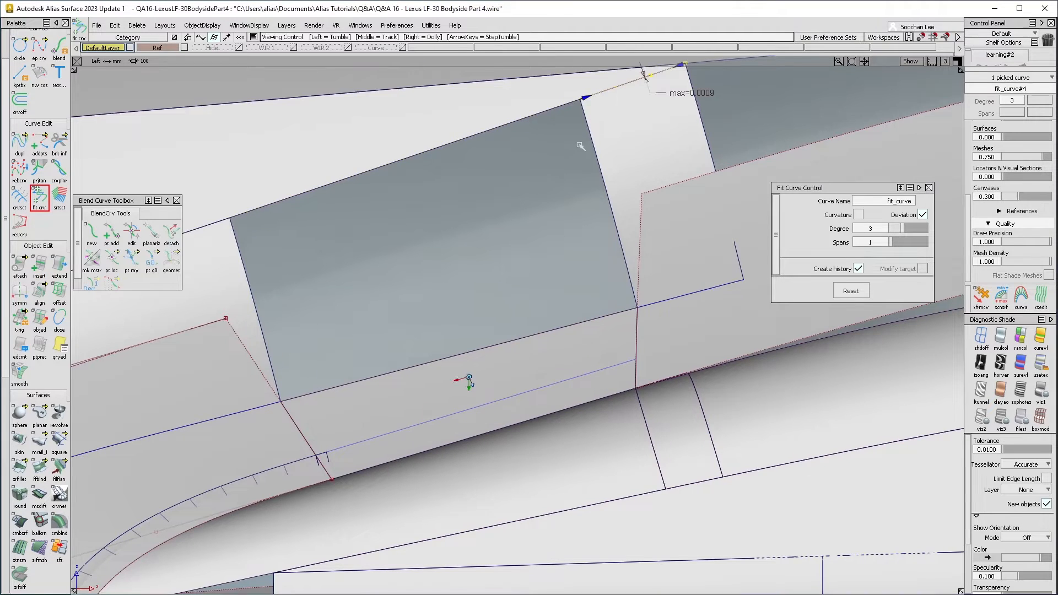
{"action": "middle_click_drag", "start_coordinate": [610, 143], "coordinate": [583, 189], "text": "alt+shift"}
{"action": "left_click_drag", "start_coordinate": [902, 228], "coordinate": [895, 228]}
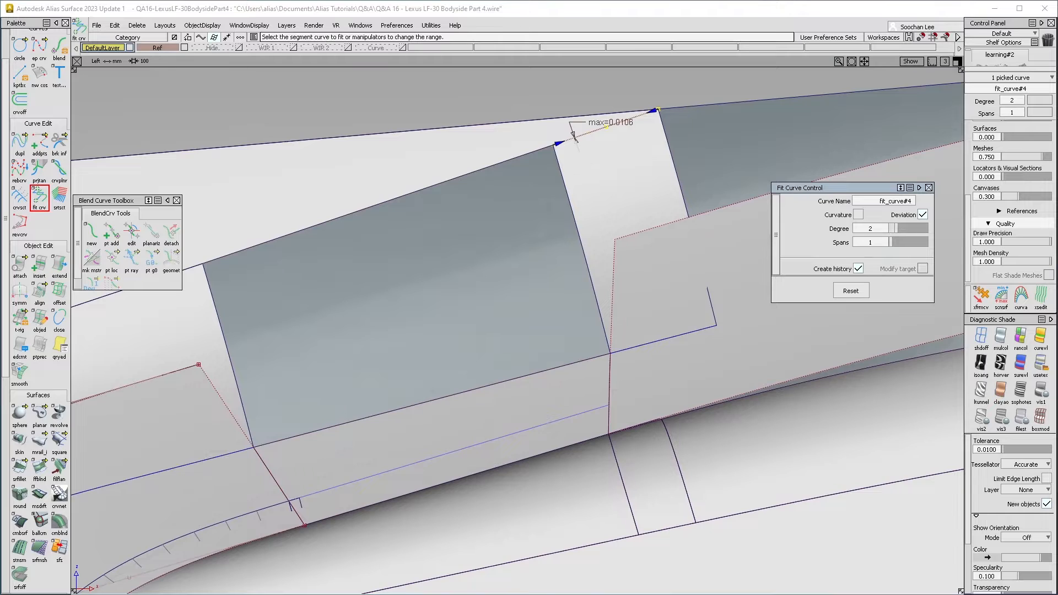
Fit a second degree 2, single-span curve along the upper edge of the fillet gap.
{"action": "left_click", "coordinate": [630, 348]}
{"action": "left_click", "coordinate": [500, 364]}
{"action": "left_click_drag", "start_coordinate": [501, 364], "coordinate": [430, 163], "text": "ctrl+shift"}
{"action": "left_click", "coordinate": [429, 188]}
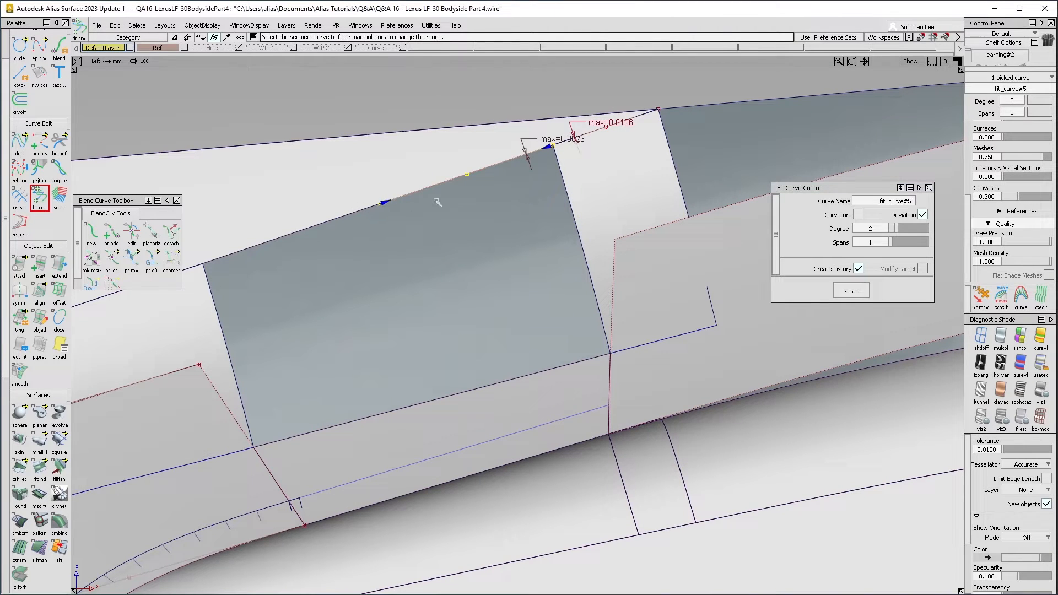
Fit a degree 2, single-span curve to the lower edge of the opening and delete the short fit curve beyond its upper corner.
{"action": "left_click", "coordinate": [546, 369]}
{"action": "left_click", "coordinate": [642, 177]}
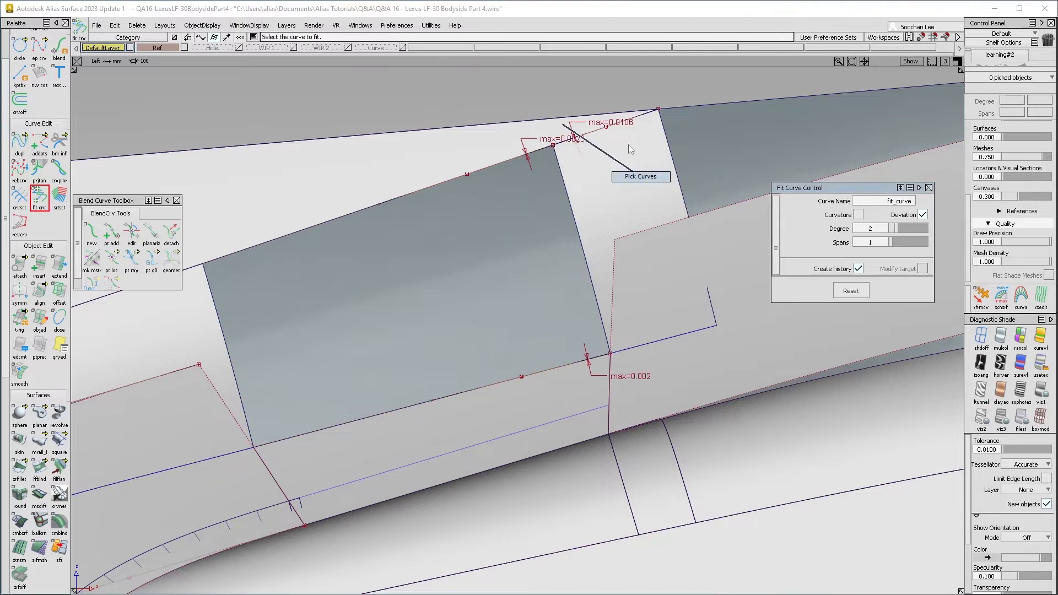
{"action": "left_click_drag", "start_coordinate": [643, 177], "coordinate": [640, 145], "text": "ctrl+shift"}
{"action": "left_click", "coordinate": [631, 120]}
{"action": "left_click", "coordinate": [646, 140]}
{"action": "key", "text": "Delete"}
{"action": "left_click", "coordinate": [59, 265]}
{"action": "left_click", "coordinate": [242, 265]}
{"action": "left_click", "coordinate": [404, 203]}
{"action": "left_click", "coordinate": [422, 205]}
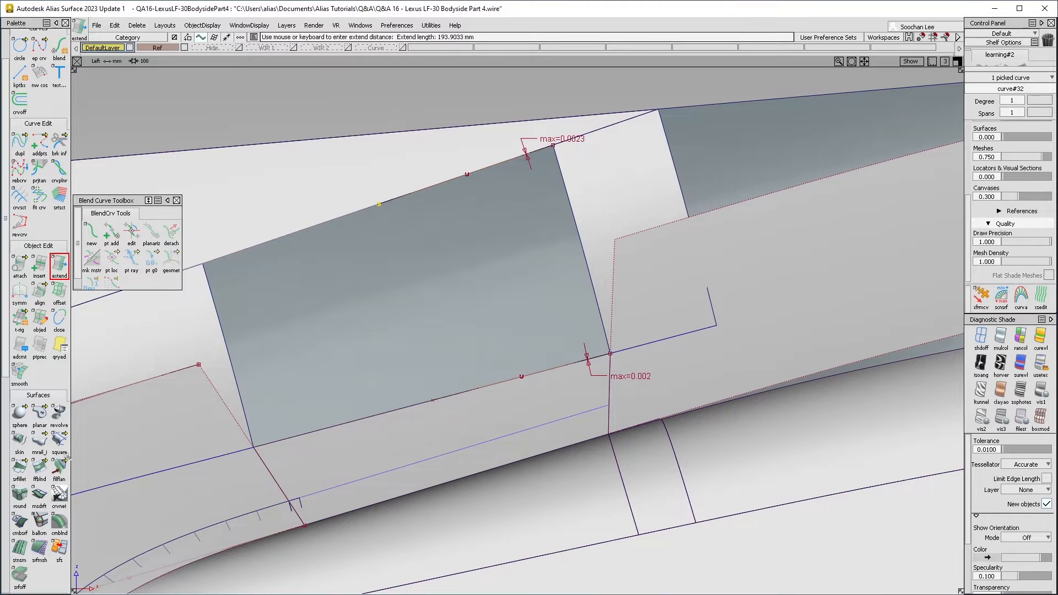
With Merge enabled and Extrapolate as the type, extend the upper and lower fit curves past the opening's side toward the front wheel.
{"action": "double_click", "coordinate": [59, 264]}
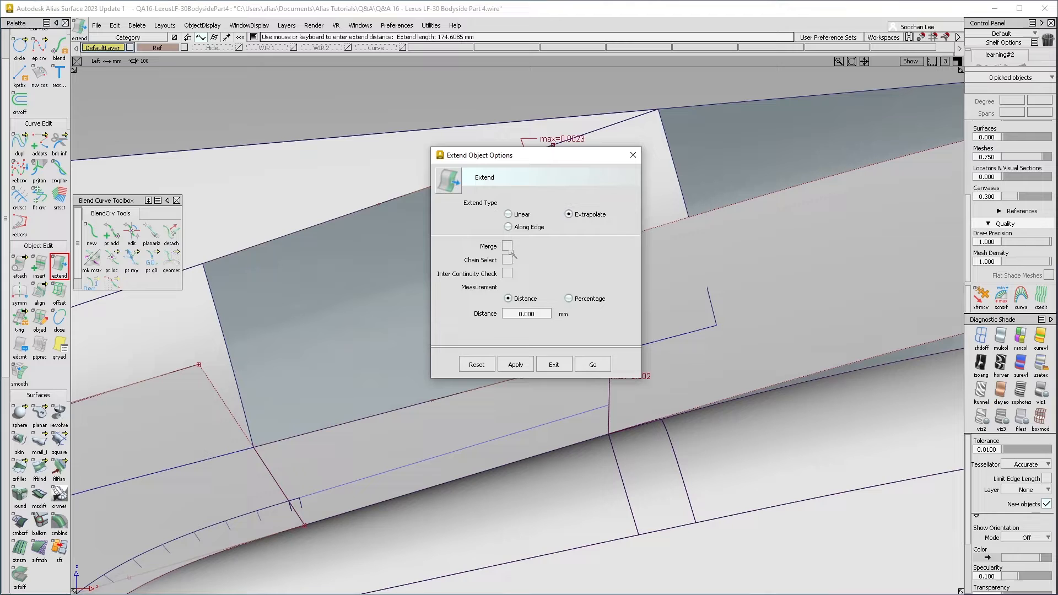
{"action": "left_click", "coordinate": [598, 367]}
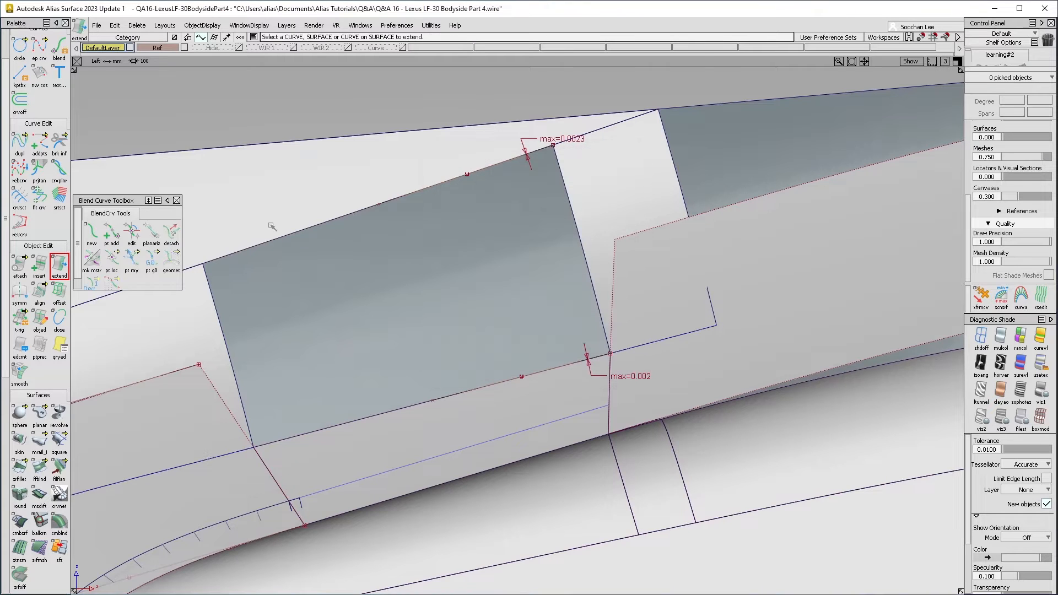
{"action": "left_click", "coordinate": [387, 201]}
{"action": "left_click", "coordinate": [404, 207]}
{"action": "left_click", "coordinate": [475, 364]}
{"action": "left_click_drag", "start_coordinate": [125, 382], "coordinate": [27, 414]}
{"action": "left_click", "coordinate": [462, 392]}
{"action": "left_click", "coordinate": [478, 402]}
{"action": "left_click", "coordinate": [475, 364]}
{"action": "left_click_drag", "start_coordinate": [433, 399], "coordinate": [236, 452]}
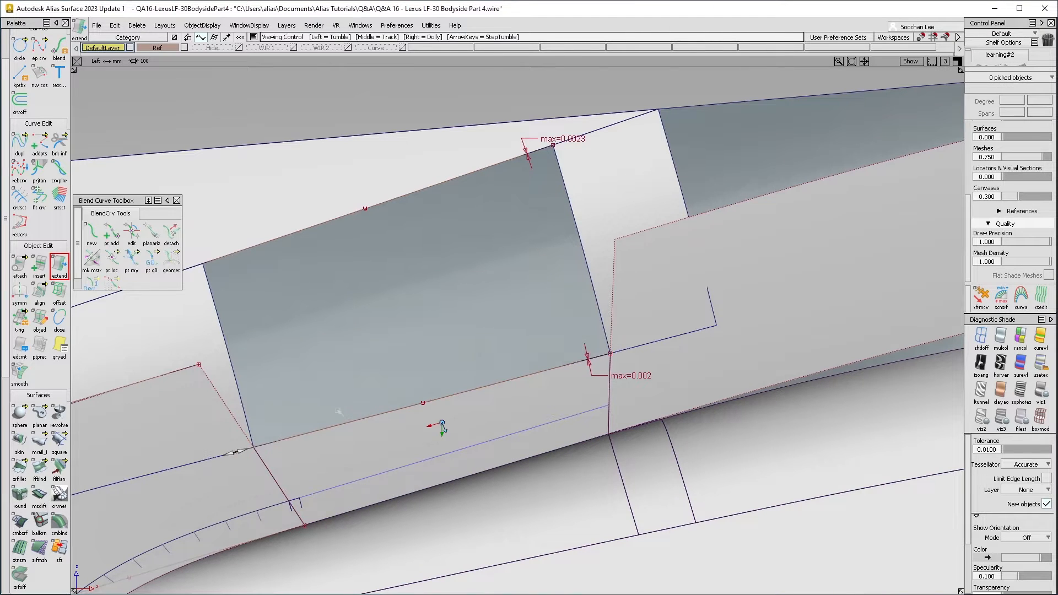
Untrim the lower body-side surface and the upper surface around the opening.
{"action": "middle_click_drag", "start_coordinate": [338, 411], "coordinate": [401, 391], "text": "alt+shift"}
{"action": "left_click", "coordinate": [441, 455]}
{"action": "scroll", "coordinate": [9, 560], "scroll_direction": "down", "scroll_amount": 2}
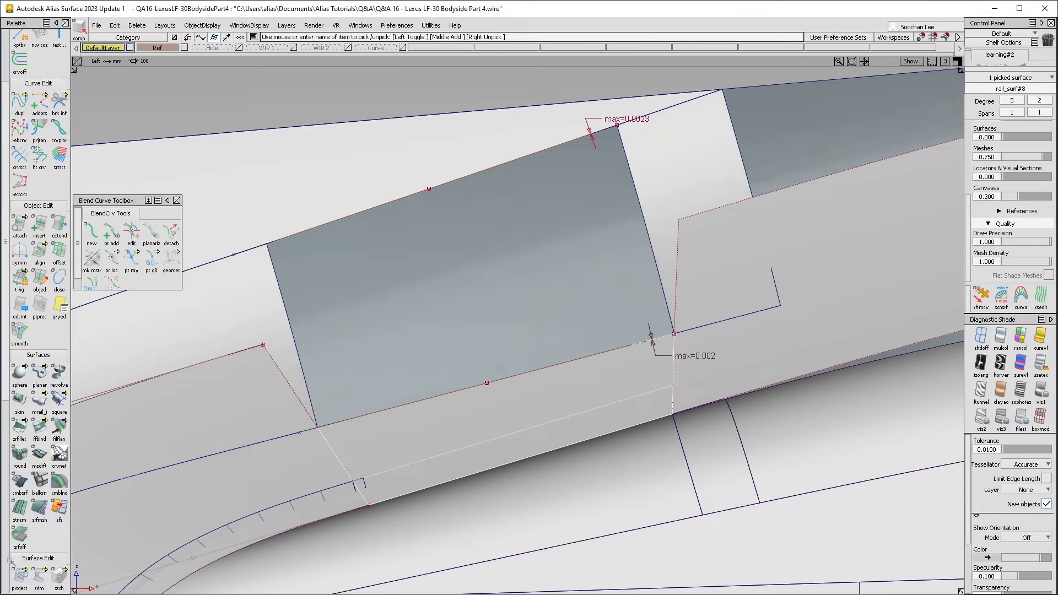
{"action": "left_click_drag", "start_coordinate": [39, 576], "coordinate": [100, 582]}
{"action": "left_click", "coordinate": [80, 577]}
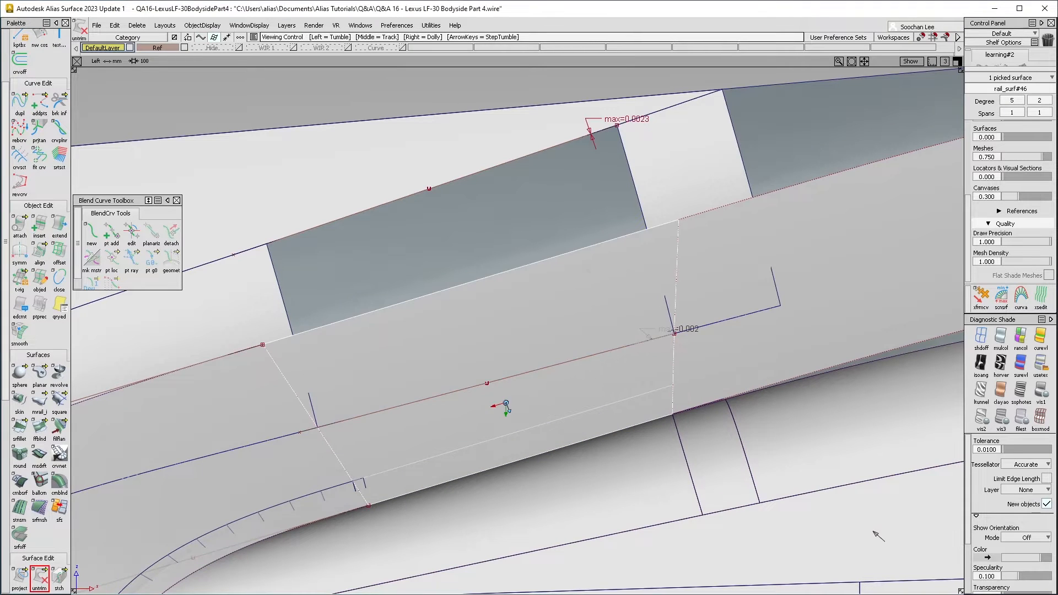
{"action": "left_click", "coordinate": [316, 189]}
Delete the old curves-on-surface left inside the opening area of the untrimmed surfaces.
{"action": "middle_click_drag", "start_coordinate": [338, 241], "coordinate": [366, 234], "text": "alt+shift"}
{"action": "left_click_drag", "start_coordinate": [489, 210], "coordinate": [604, 260], "text": "ctrl+shift"}
{"action": "left_click_drag", "start_coordinate": [349, 302], "coordinate": [667, 398]}
{"action": "key", "text": "Delete"}
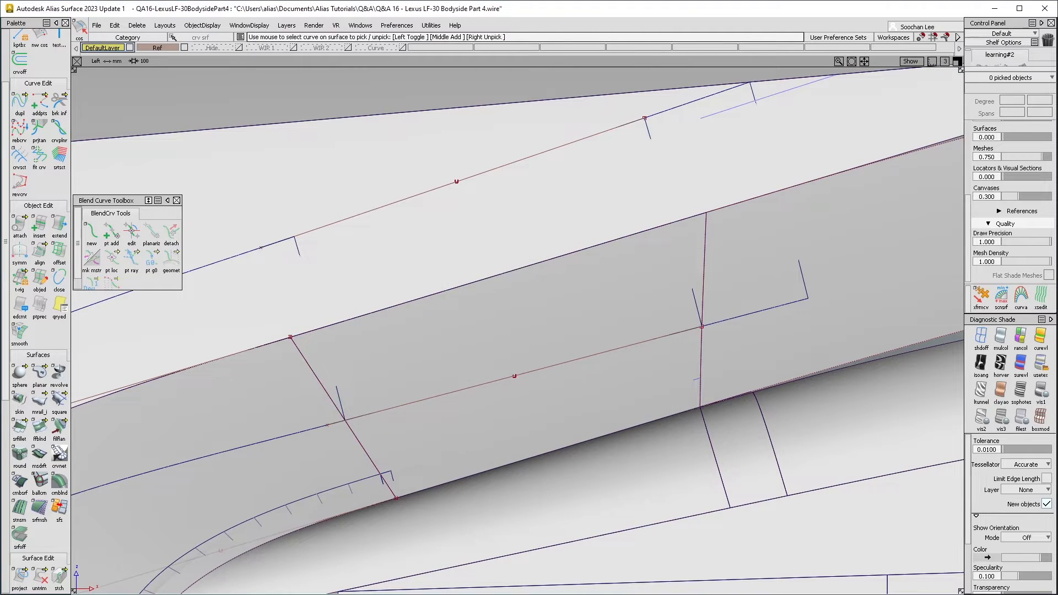
{"action": "key", "text": "Return"}
Project the upper and lower extended fit curves onto their surfaces as curves-on-surface and remove the fit curves.
{"action": "double_click", "coordinate": [20, 577]}
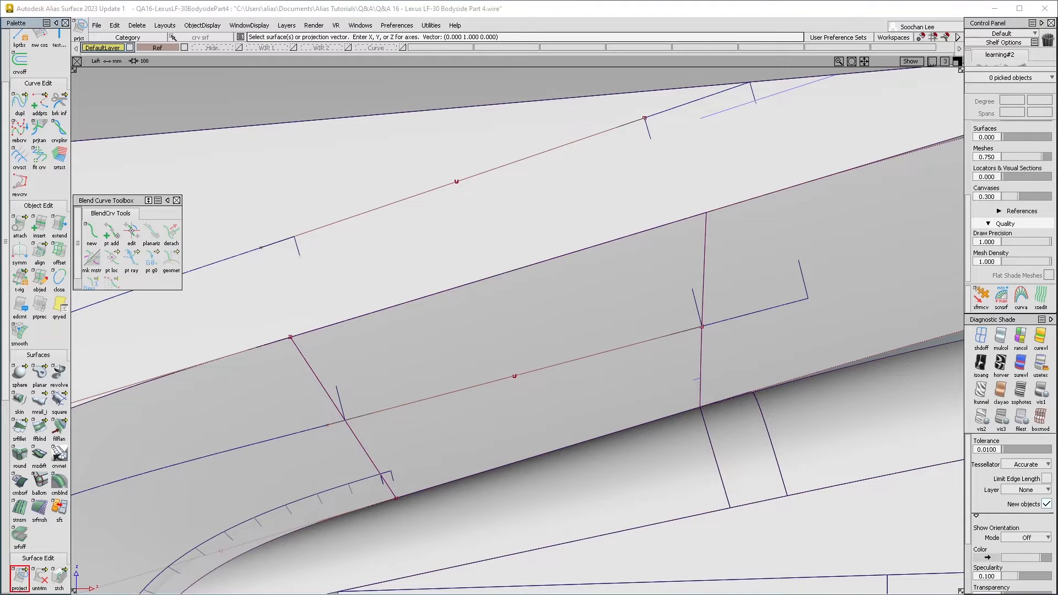
{"action": "left_click", "coordinate": [416, 401]}
{"action": "left_click", "coordinate": [435, 238]}
{"action": "left_click", "coordinate": [453, 183]}
{"action": "left_click_drag", "start_coordinate": [456, 293], "coordinate": [603, 444], "text": "ctrl+shift"}
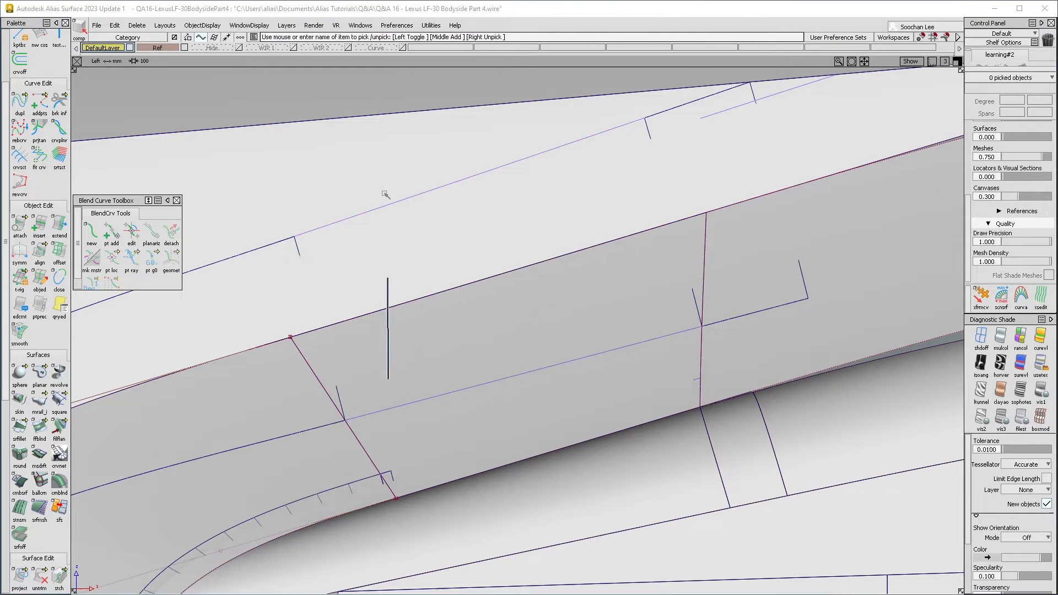
Try to build a Square surface with G2 continuity from the upper curve-on-surface and the adjoining side edge.
{"action": "middle_click_drag", "start_coordinate": [316, 293], "coordinate": [315, 300], "text": "alt+shift"}
{"action": "left_click_drag", "start_coordinate": [324, 401], "coordinate": [319, 240], "text": "ctrl+shift"}
{"action": "left_click", "coordinate": [59, 401]}
{"action": "left_click", "coordinate": [314, 254]}
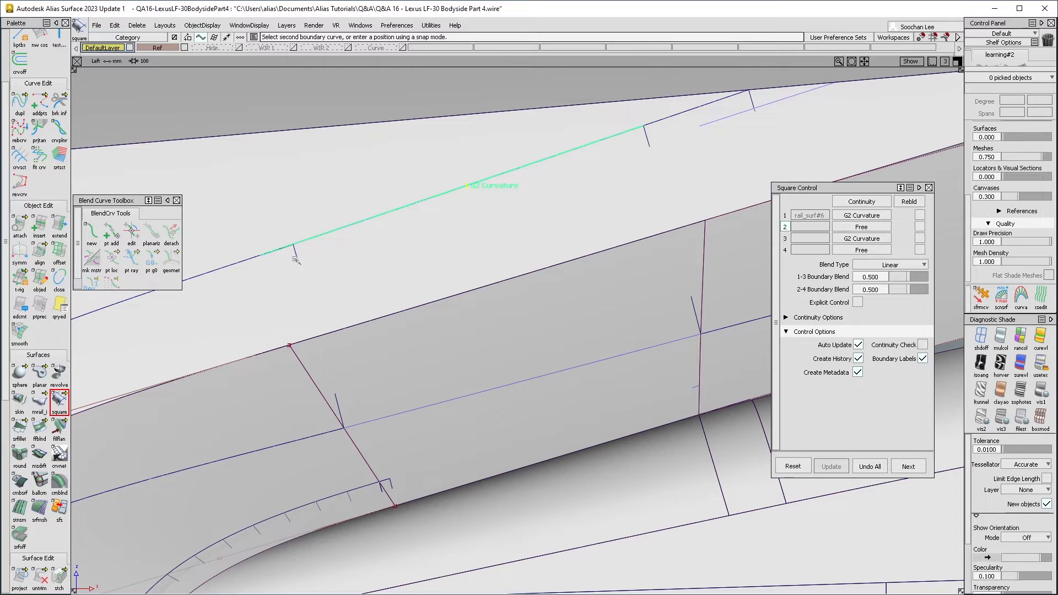
{"action": "right_click_drag", "start_coordinate": [294, 245], "coordinate": [514, 229], "text": "alt+shift"}
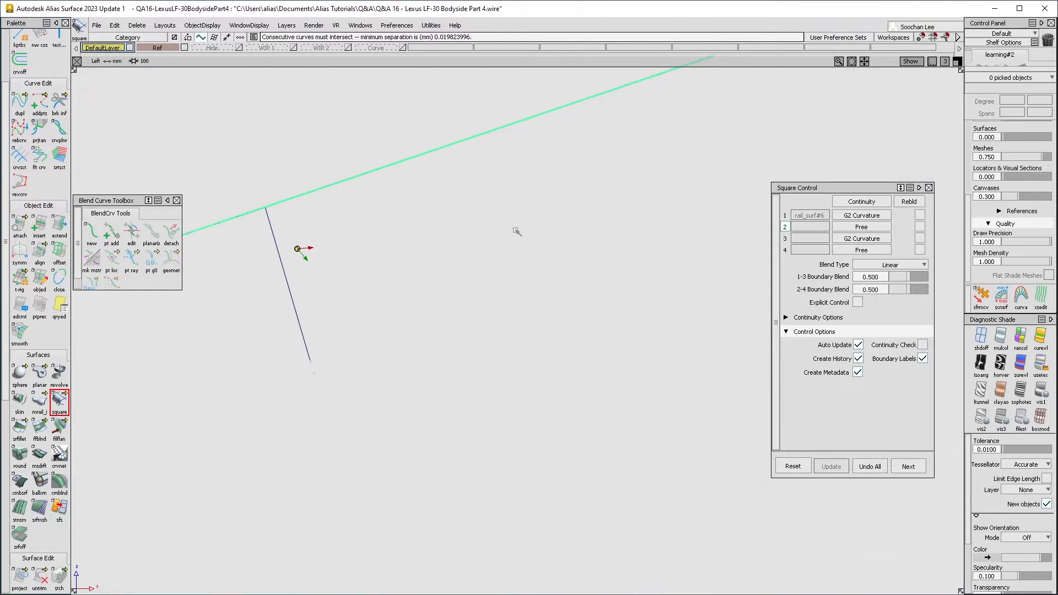
{"action": "right_click_drag", "start_coordinate": [282, 199], "coordinate": [564, 216], "text": "alt+shift"}
{"action": "left_click", "coordinate": [246, 354]}
{"action": "right_click_drag", "start_coordinate": [390, 308], "coordinate": [78, 401], "text": "alt+shift"}
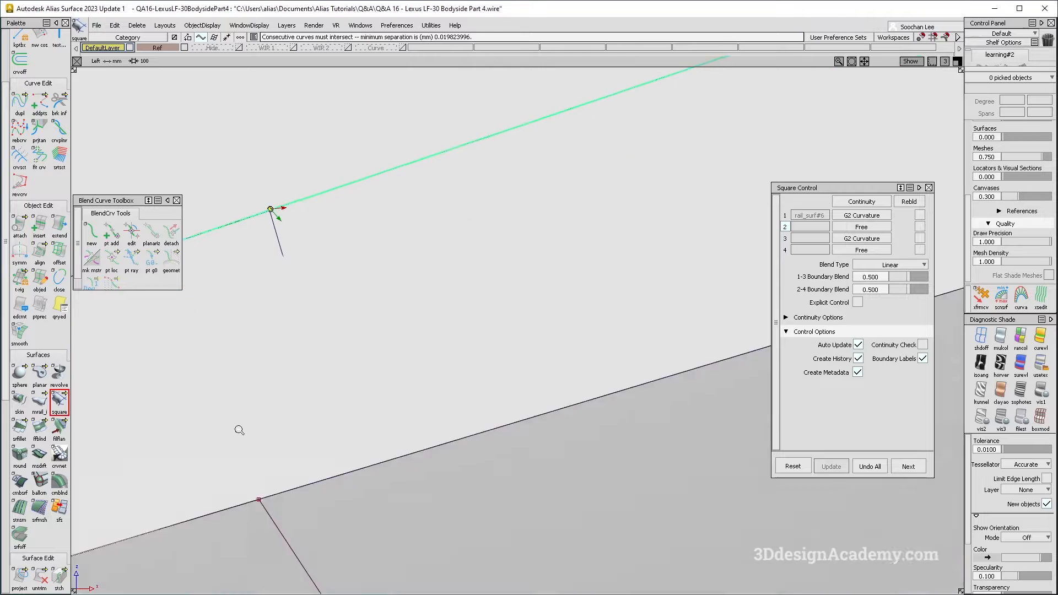
{"action": "right_click_drag", "start_coordinate": [239, 430], "coordinate": [104, 419], "text": "alt+shift"}
{"action": "left_click", "coordinate": [59, 401]}
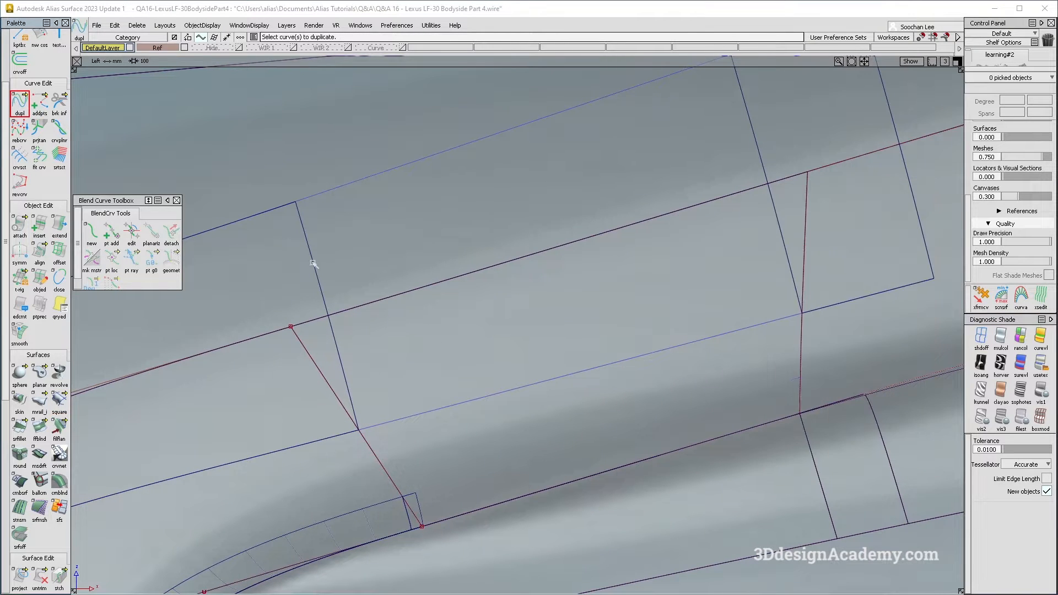
{"action": "left_click", "coordinate": [313, 263]}
{"action": "left_click", "coordinate": [36, 160]}
{"action": "right_click_drag", "start_coordinate": [408, 259], "coordinate": [291, 310], "text": "alt+shift"}
{"action": "middle_click_drag", "start_coordinate": [325, 252], "coordinate": [462, 297], "text": "alt+shift"}
{"action": "right_click_drag", "start_coordinate": [462, 297], "coordinate": [527, 265], "text": "alt+shift"}
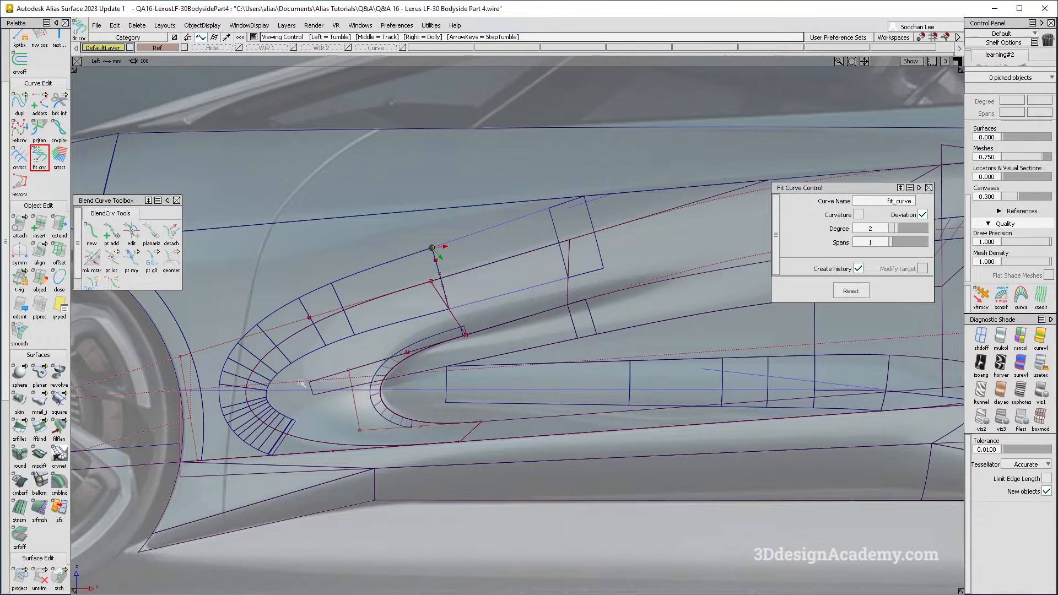
{"action": "left_click", "coordinate": [416, 267], "text": "alt+shift"}
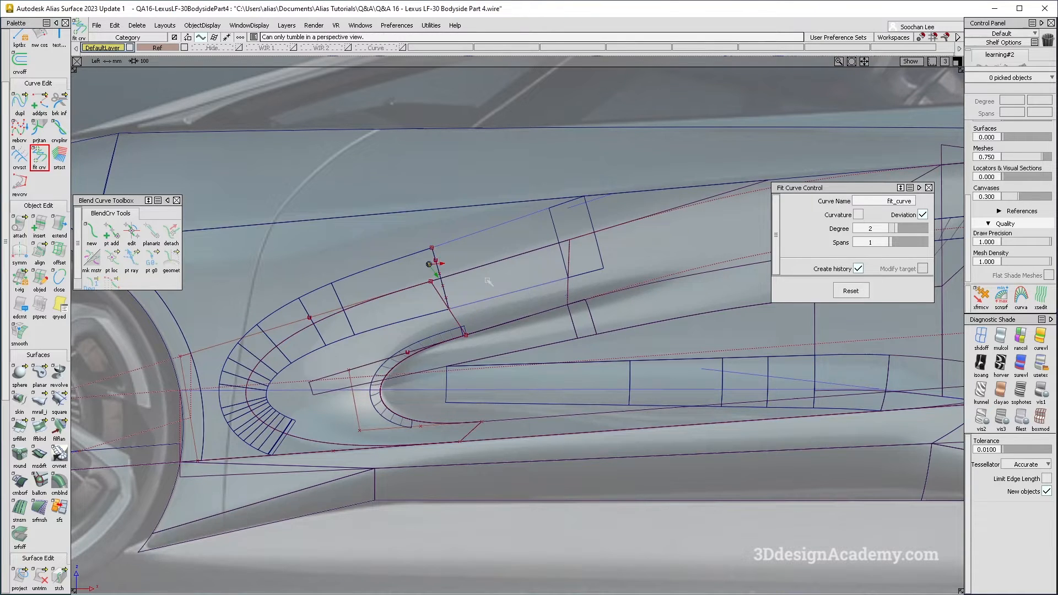
{"action": "right_click_drag", "start_coordinate": [417, 267], "coordinate": [330, 479], "text": "alt+shift"}
{"action": "right_click_drag", "start_coordinate": [447, 298], "coordinate": [417, 303], "text": "alt+shift"}
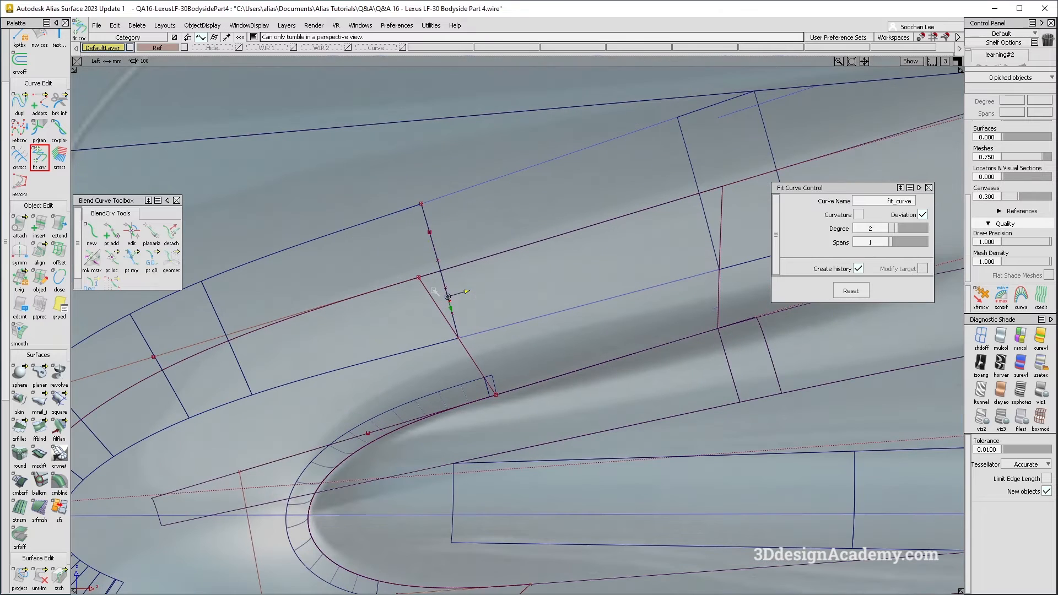
{"action": "left_click_drag", "start_coordinate": [393, 233], "coordinate": [395, 208], "text": "ctrl+shift"}
{"action": "left_click_drag", "start_coordinate": [327, 159], "coordinate": [462, 306], "text": "ctrl+shift"}
{"action": "left_click_drag", "start_coordinate": [404, 223], "coordinate": [449, 228]}
{"action": "key", "text": "Delete"}
{"action": "key", "text": "Return"}
Draw a straight edit-point curve along the diagonal edge, from the lower curve-on-surface down to the diagonal's lower end.
{"action": "scroll", "coordinate": [63, 116], "scroll_direction": "up", "scroll_amount": 4}
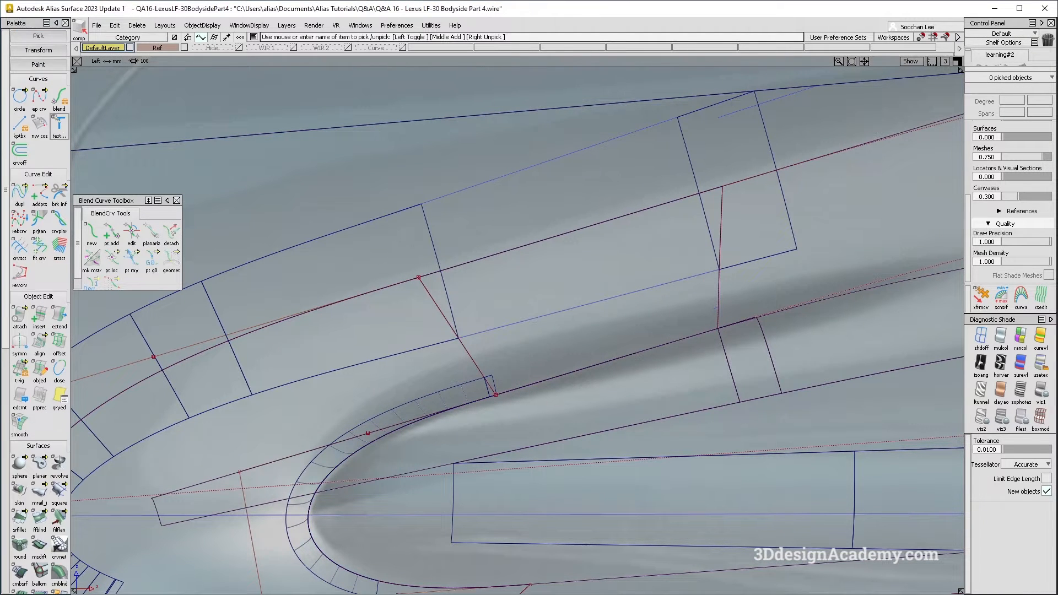
{"action": "left_click", "coordinate": [39, 98]}
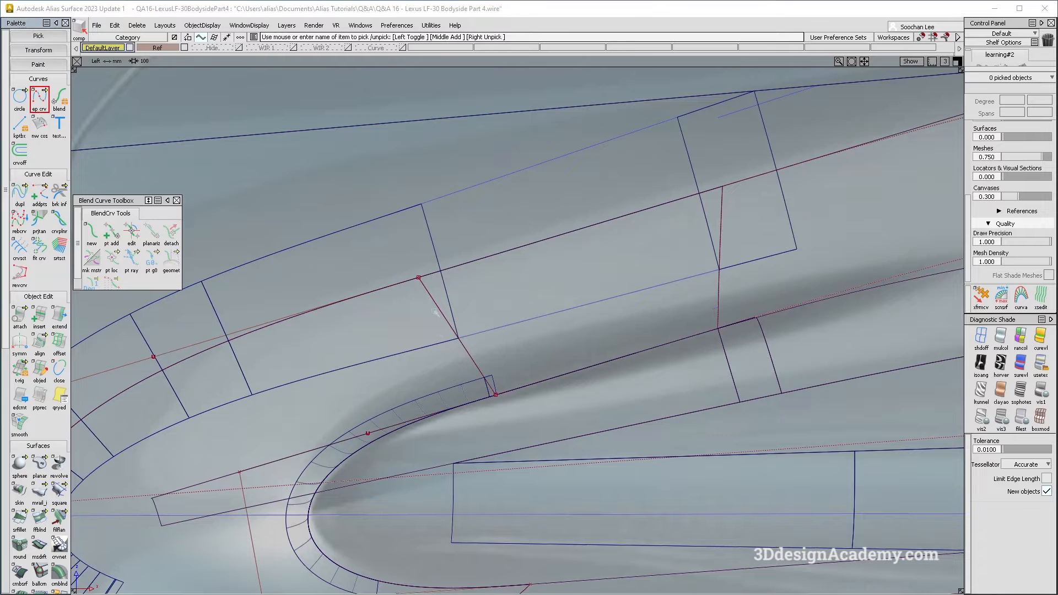
{"action": "left_click", "coordinate": [473, 336], "text": "ctrl+alt"}
{"action": "right_click_drag", "start_coordinate": [459, 337], "coordinate": [770, 324], "text": "alt+shift"}
{"action": "middle_click_drag", "start_coordinate": [770, 324], "coordinate": [770, 424], "text": "alt+shift"}
{"action": "key", "text": "ctrl+z"}
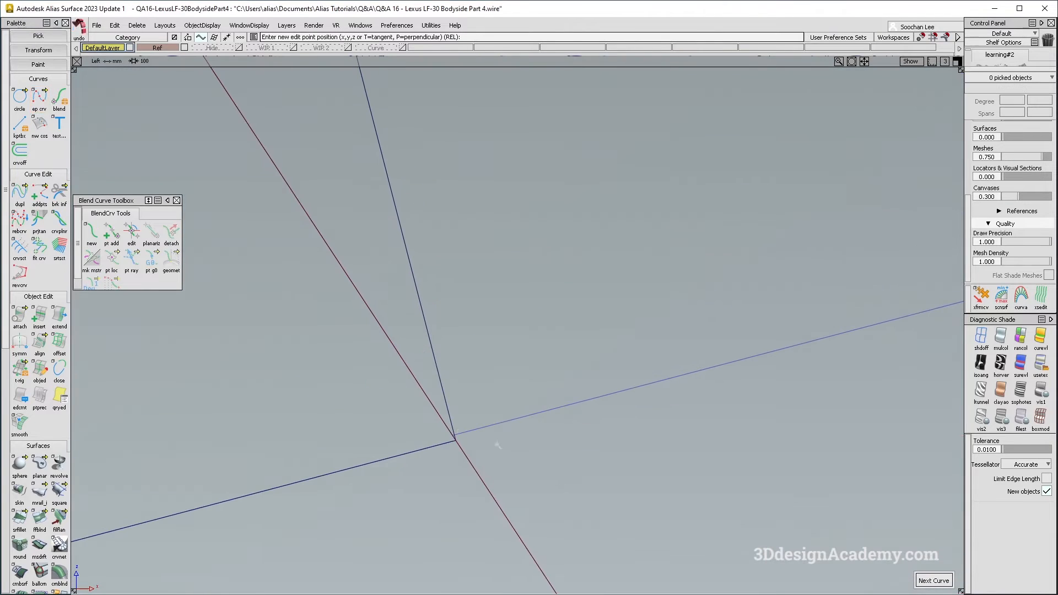
{"action": "left_click", "coordinate": [454, 436], "text": "ctrl+alt"}
{"action": "right_click_drag", "start_coordinate": [454, 436], "coordinate": [419, 439], "text": "alt+shift"}
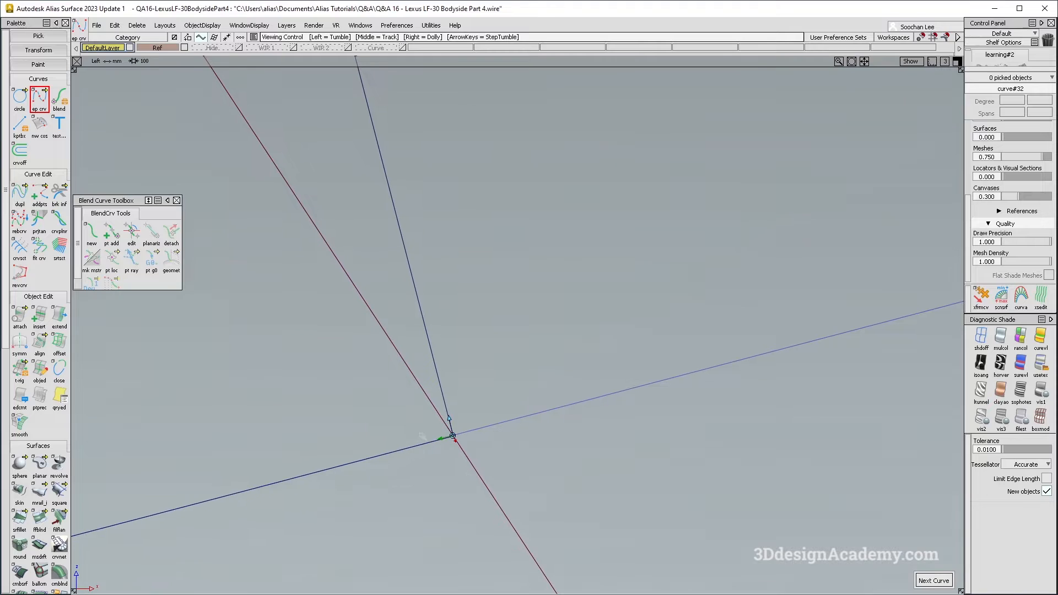
{"action": "left_click", "coordinate": [503, 510], "text": "ctrl"}
{"action": "right_click_drag", "start_coordinate": [503, 510], "coordinate": [479, 561], "text": "alt+shift"}
{"action": "key", "text": "space"}
Extend the straight edit-point curve upward along the diagonal until it passes the fillet surface's upper edge.
{"action": "left_click", "coordinate": [54, 316]}
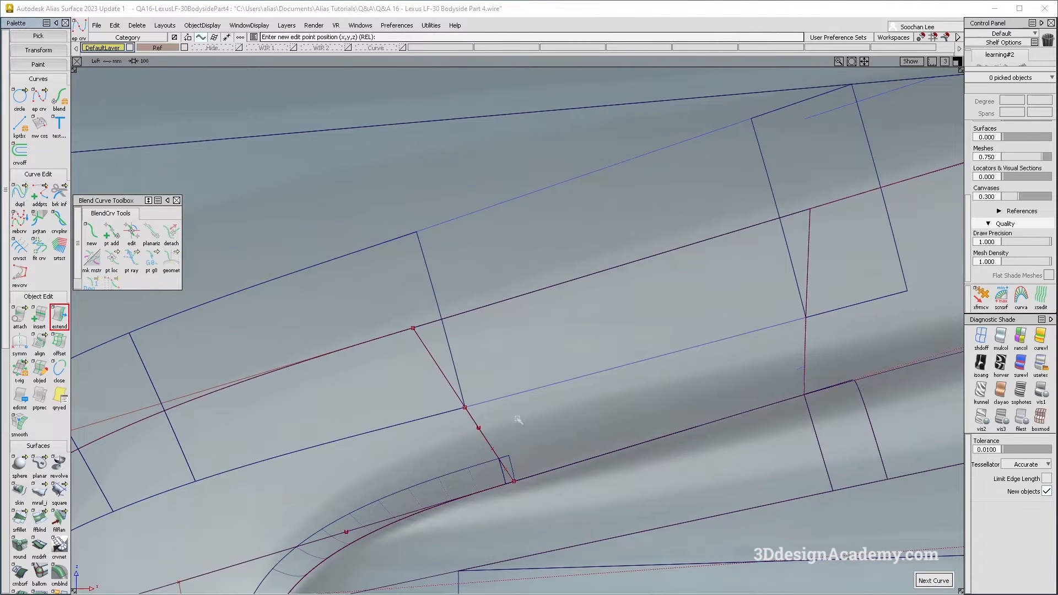
{"action": "left_click", "coordinate": [476, 422]}
{"action": "left_click", "coordinate": [516, 429]}
{"action": "left_click_drag", "start_coordinate": [517, 430], "coordinate": [139, 114]}
Project the extended diagonal curve onto the adjoining fillet surface along the Y vector as a curve-on-surface.
{"action": "left_click_drag", "start_coordinate": [342, 222], "coordinate": [303, 232], "text": "ctrl+shift"}
{"action": "scroll", "coordinate": [34, 512], "scroll_direction": "down", "scroll_amount": 2}
{"action": "scroll", "coordinate": [34, 497], "scroll_direction": "down", "scroll_amount": 3}
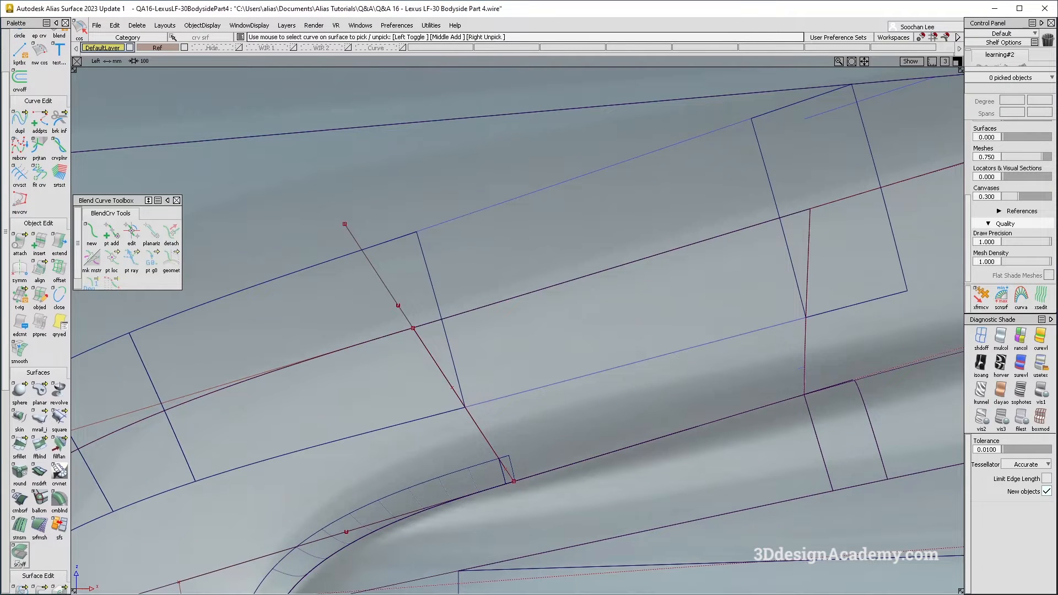
{"action": "double_click", "coordinate": [20, 521]}
{"action": "left_click", "coordinate": [450, 272]}
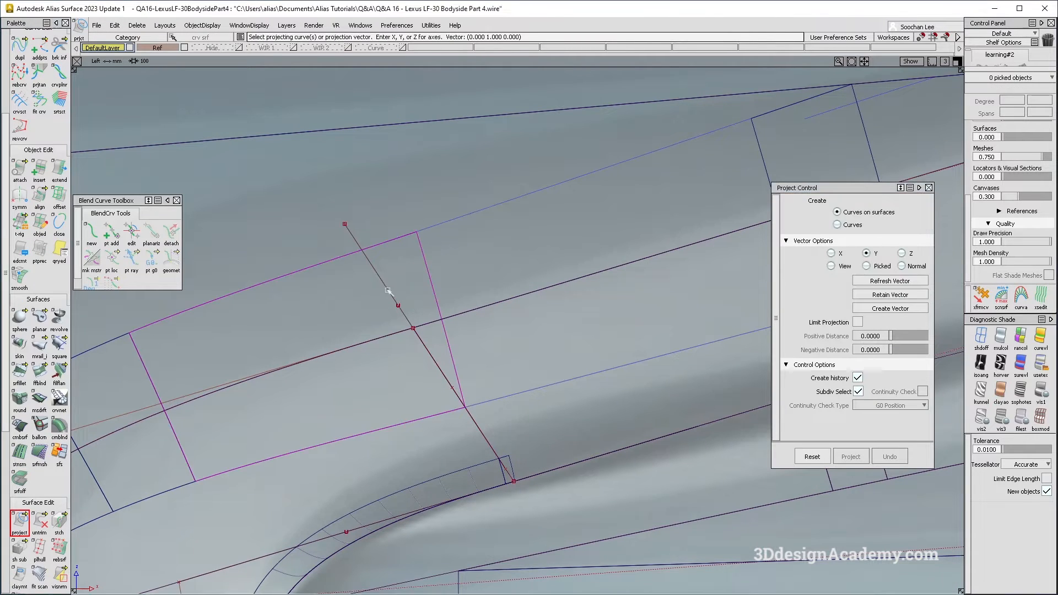
{"action": "left_click_drag", "start_coordinate": [373, 257], "coordinate": [404, 275], "text": "ctrl+shift"}
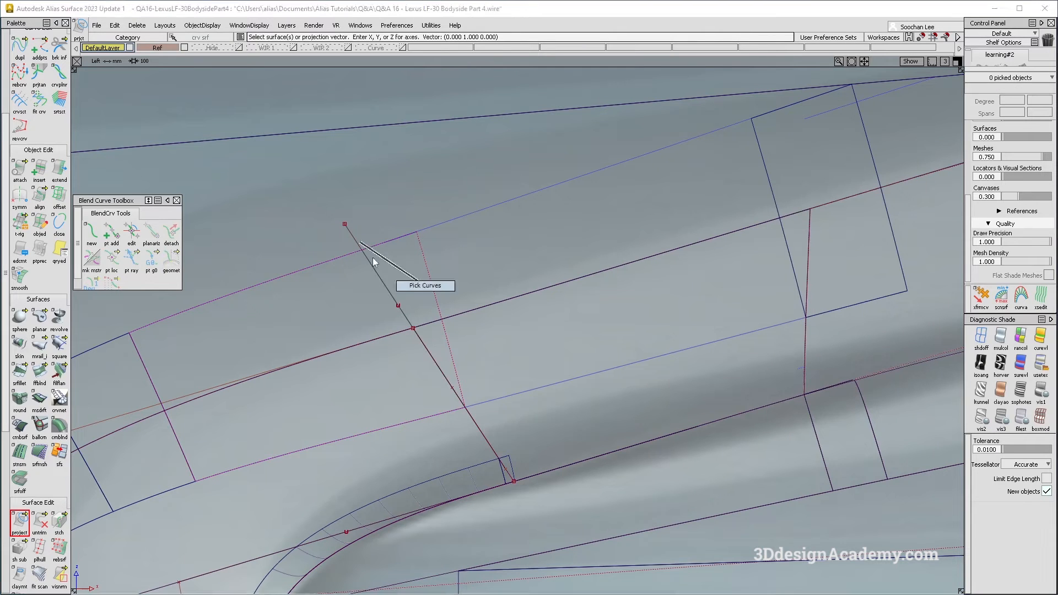
{"action": "left_click", "coordinate": [369, 261]}
{"action": "left_click", "coordinate": [324, 381]}
{"action": "left_click", "coordinate": [63, 166]}
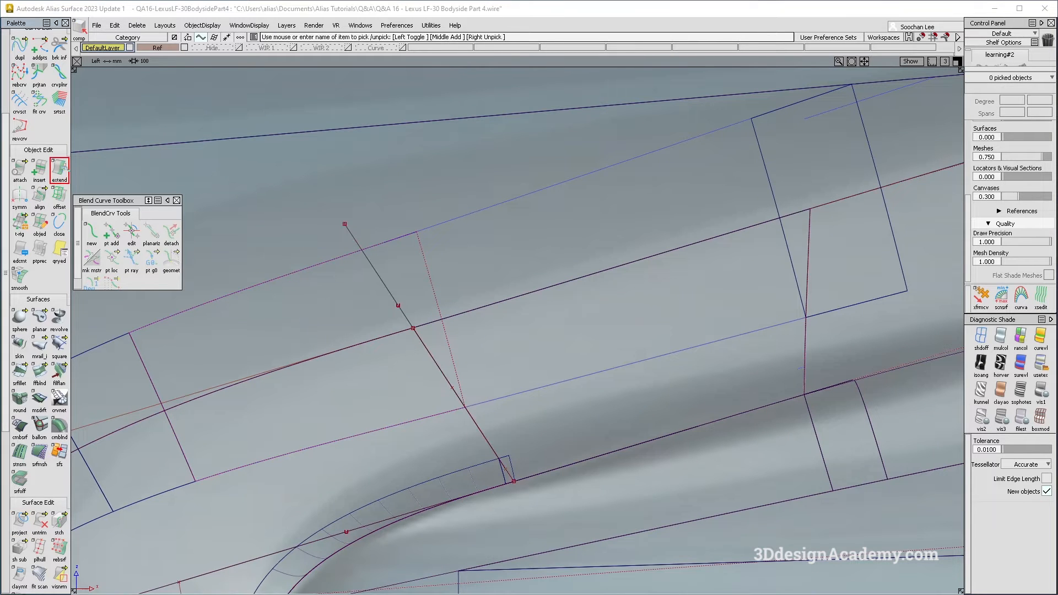
{"action": "left_click", "coordinate": [436, 221]}
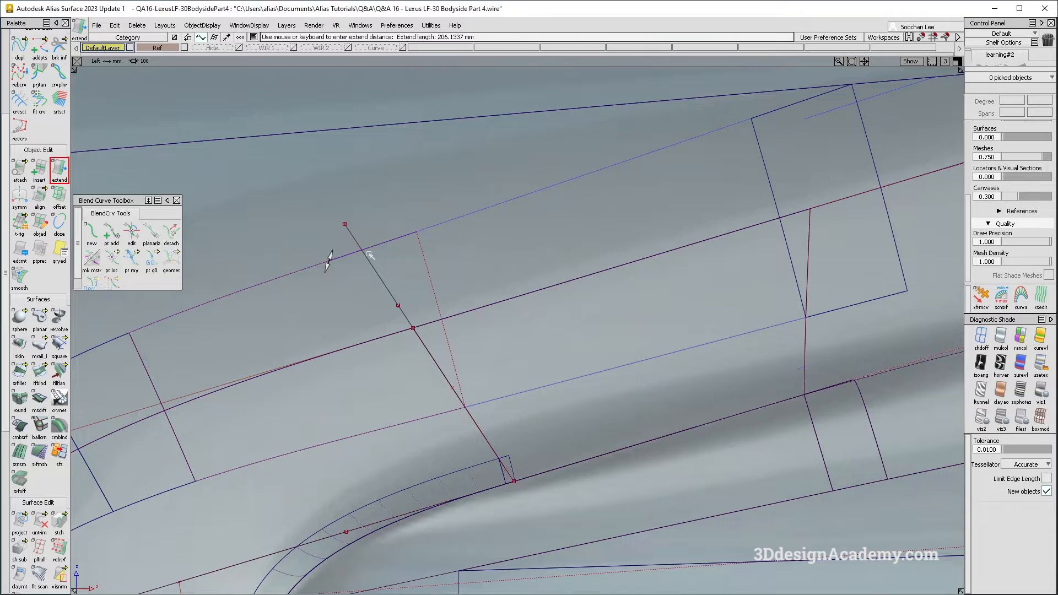
{"action": "left_click_drag", "start_coordinate": [508, 466], "coordinate": [489, 379], "text": "ctrl+shift"}
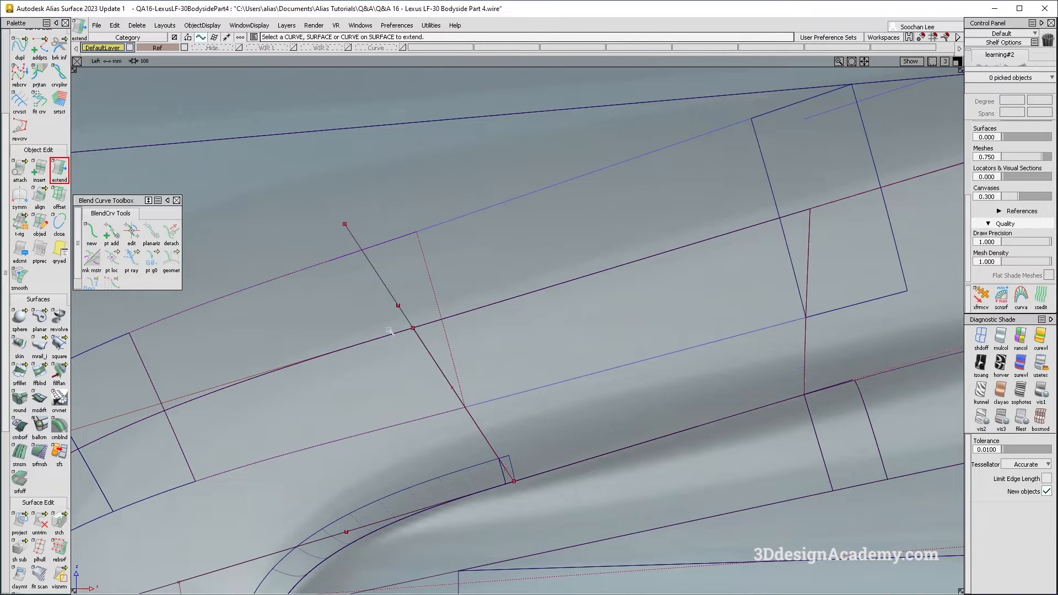
{"action": "left_click", "coordinate": [437, 361]}
{"action": "left_click_drag", "start_coordinate": [287, 338], "coordinate": [339, 250], "text": "ctrl+shift"}
Fit a degree 5, single-span curve to the diagonal between the fillet surface's upper and lower edges.
{"action": "left_click", "coordinate": [40, 101]}
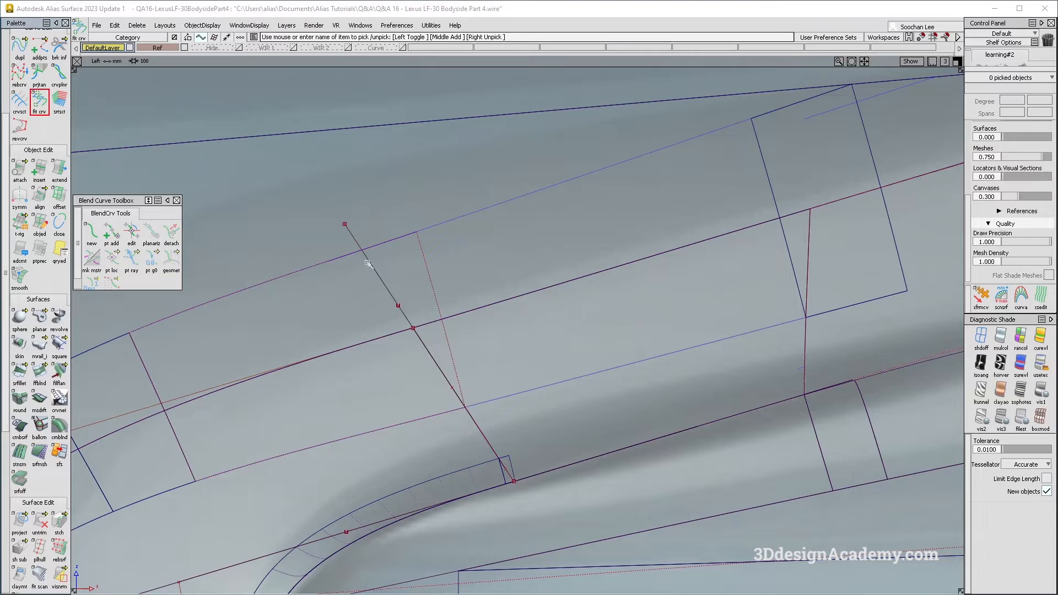
{"action": "left_click", "coordinate": [395, 298]}
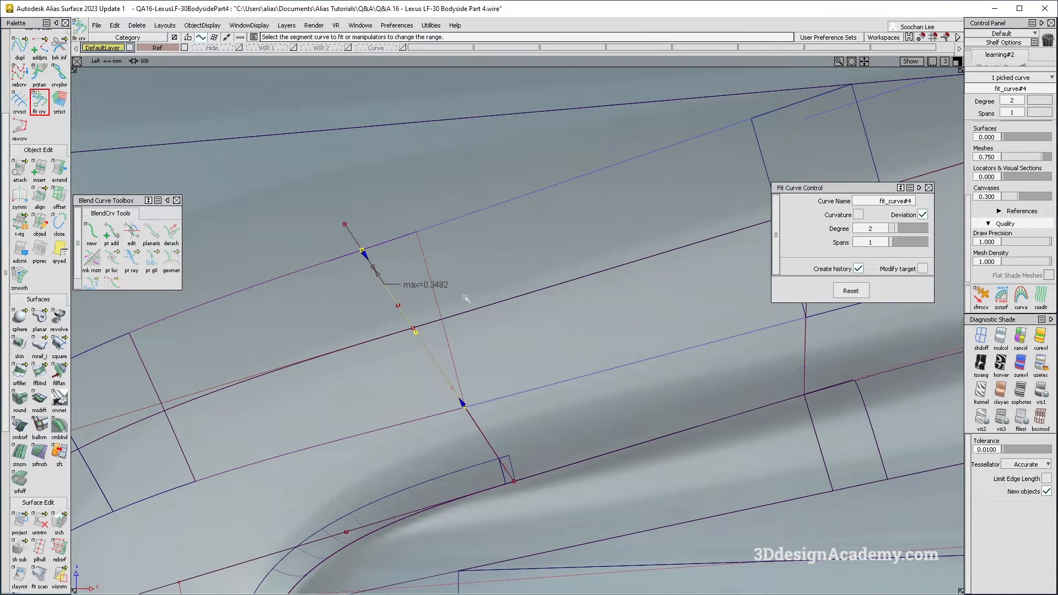
{"action": "left_click", "coordinate": [911, 231]}
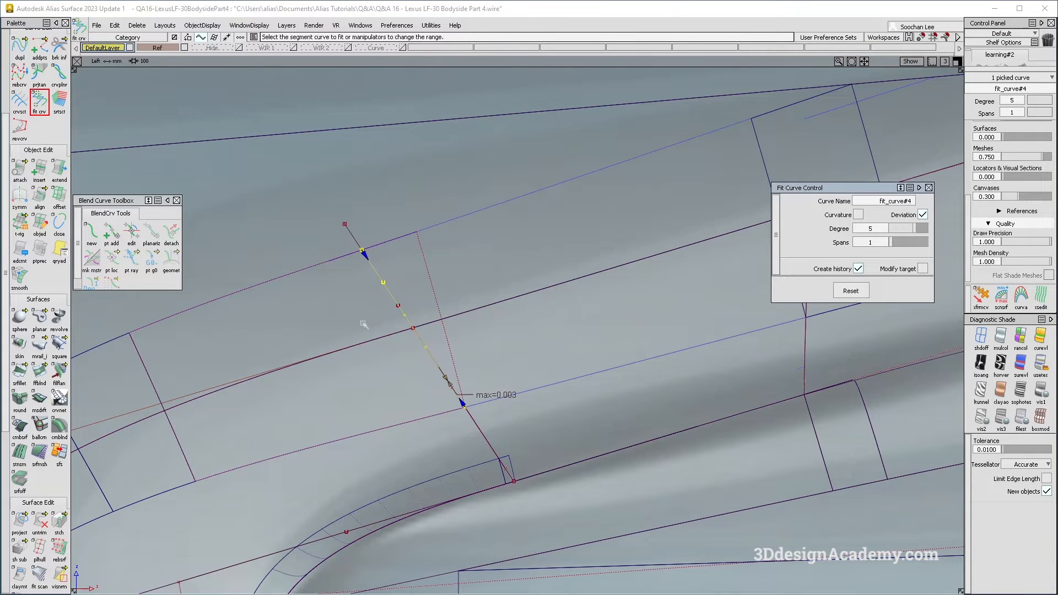
{"action": "left_click", "coordinate": [445, 279]}
Display the control points and hulls of the fillet surface crossed by the diagonal curve.
{"action": "left_click_drag", "start_coordinate": [444, 279], "coordinate": [441, 269], "text": "ctrl+shift"}
{"action": "left_click", "coordinate": [428, 282]}
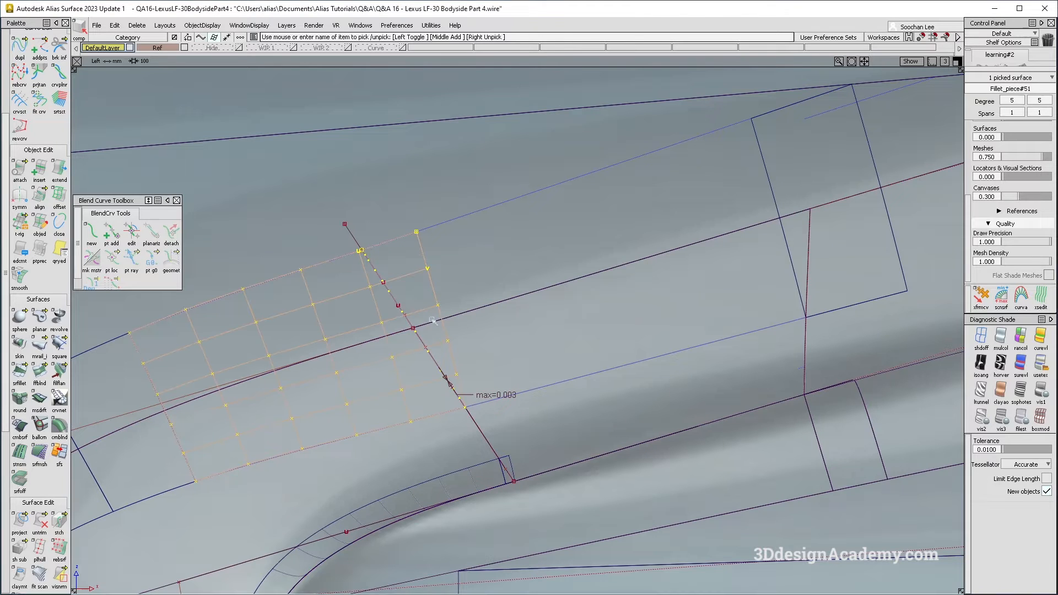
{"action": "left_click_drag", "start_coordinate": [405, 371], "coordinate": [402, 356], "text": "ctrl+shift"}
Pick the degree 5 fit curve and examine it against the fillet surface's control points in the perspective view.
{"action": "left_click", "coordinate": [372, 270]}
{"action": "left_click", "coordinate": [385, 288]}
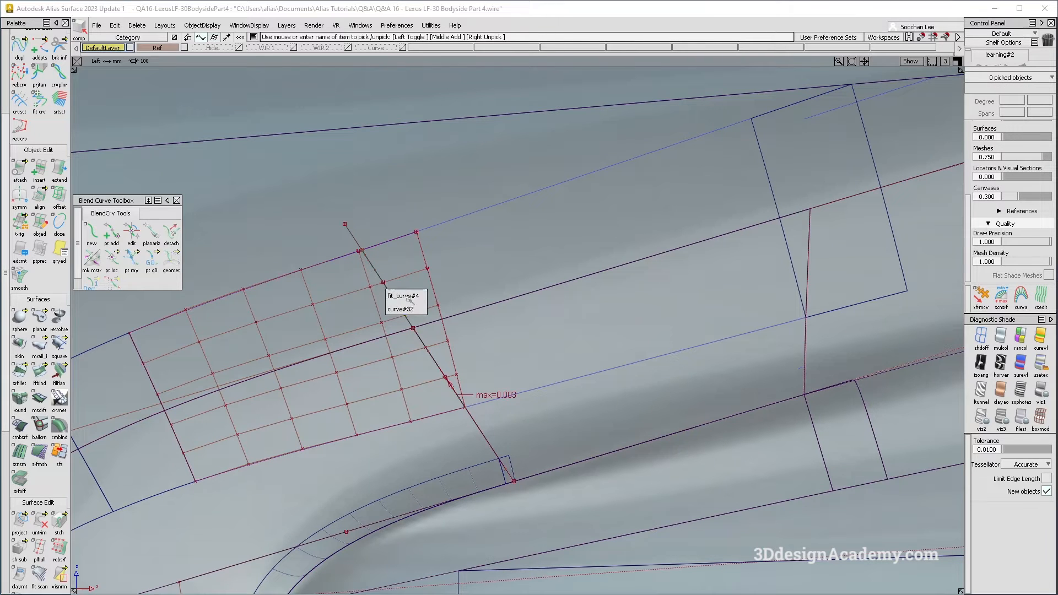
{"action": "left_click", "coordinate": [399, 296]}
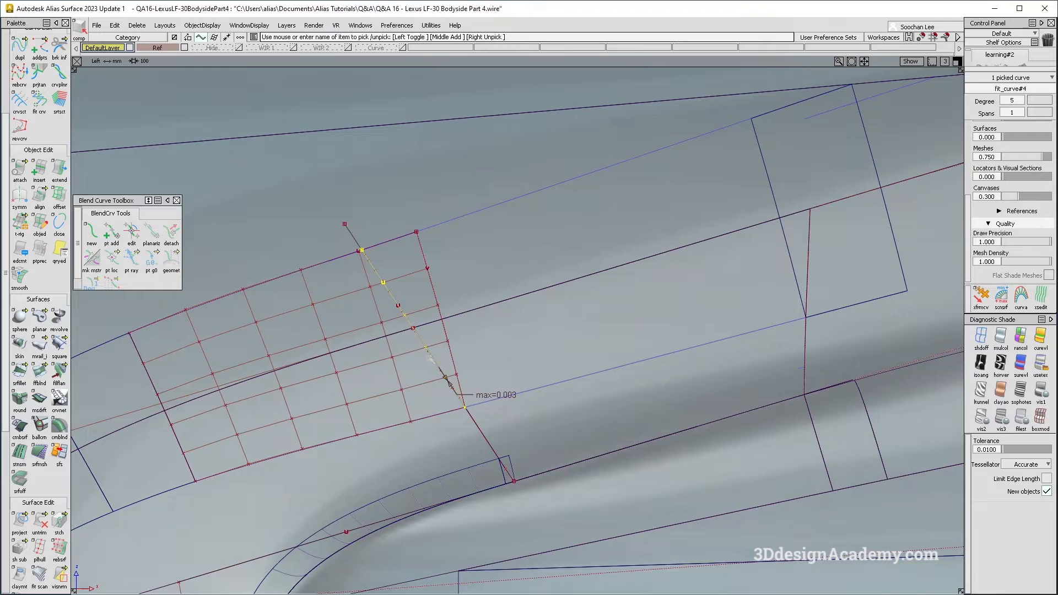
{"action": "middle_click_drag", "start_coordinate": [598, 348], "coordinate": [565, 336], "text": "alt+shift"}
{"action": "key", "text": "F8"}
{"action": "mouse_move", "coordinate": [249, 300]}
{"action": "left_mouse_down", "text": "alt+shift"}
{"action": "mouse_move", "coordinate": [406, 322]}
{"action": "mouse_move", "coordinate": [282, 303]}
{"action": "mouse_move", "coordinate": [248, 316]}
{"action": "left_mouse_up", "text": "alt+shift"}
{"action": "left_click", "coordinate": [248, 315]}
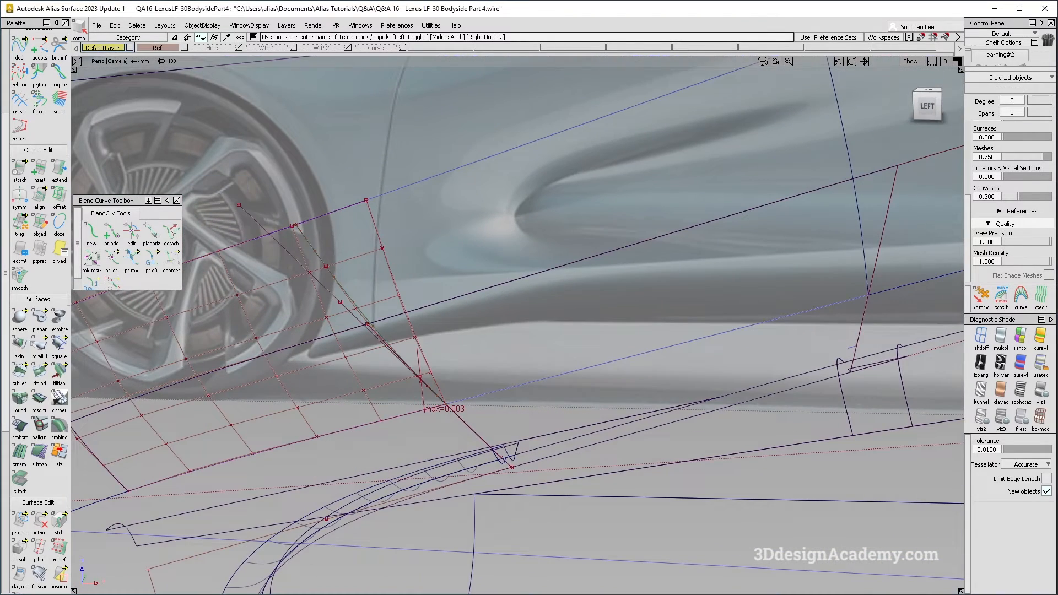
Hide the control points and hulls of the fillet surface crossed by the diagonal fit curve.
{"action": "left_click", "coordinate": [297, 226], "text": "alt+shift"}
{"action": "right_click_drag", "start_coordinate": [301, 228], "coordinate": [373, 204], "text": "alt+shift"}
{"action": "left_click_drag", "start_coordinate": [373, 204], "coordinate": [286, 201], "text": "alt+shift"}
{"action": "key", "text": "F6"}
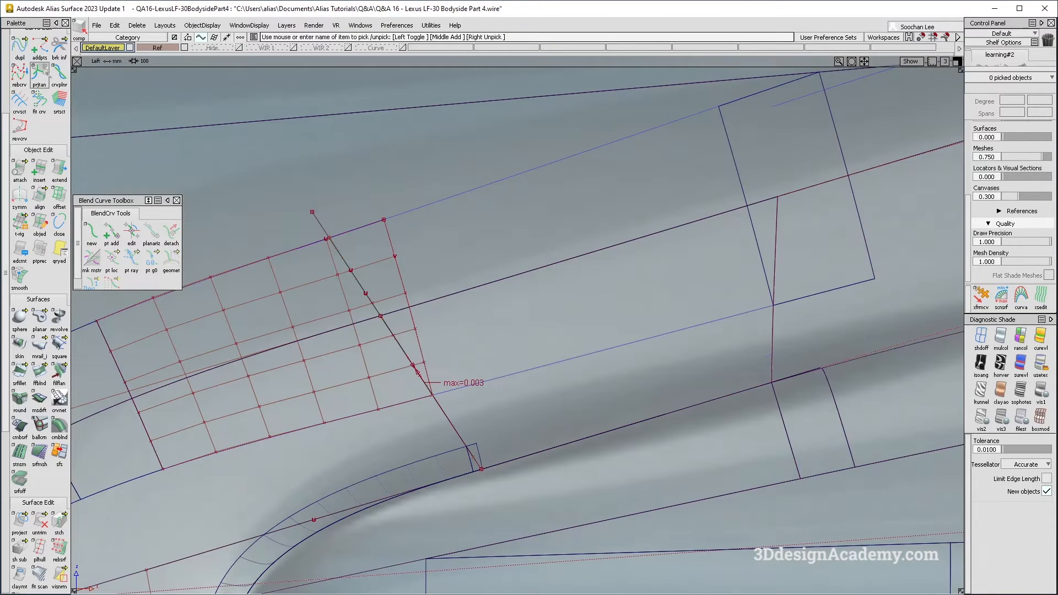
{"action": "left_click_drag", "start_coordinate": [41, 56], "coordinate": [100, 49]}
{"action": "left_click", "coordinate": [342, 233], "text": "alt+shift"}
{"action": "right_click_drag", "start_coordinate": [345, 232], "coordinate": [573, 210], "text": "alt+shift"}
{"action": "middle_click_drag", "start_coordinate": [574, 209], "coordinate": [718, 205], "text": "alt+shift"}
{"action": "right_click_drag", "start_coordinate": [717, 204], "coordinate": [474, 309], "text": "alt+shift"}
{"action": "left_click_drag", "start_coordinate": [397, 355], "coordinate": [441, 370], "text": "ctrl+shift"}
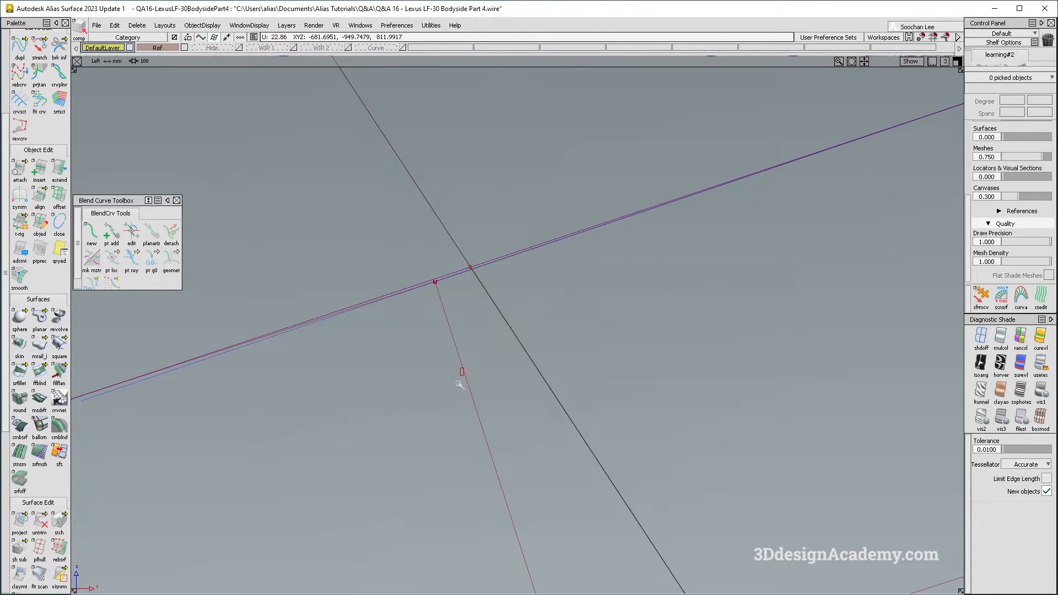
{"action": "left_click", "coordinate": [462, 379]}
{"action": "left_click", "coordinate": [203, 26]}
{"action": "left_click", "coordinate": [210, 64]}
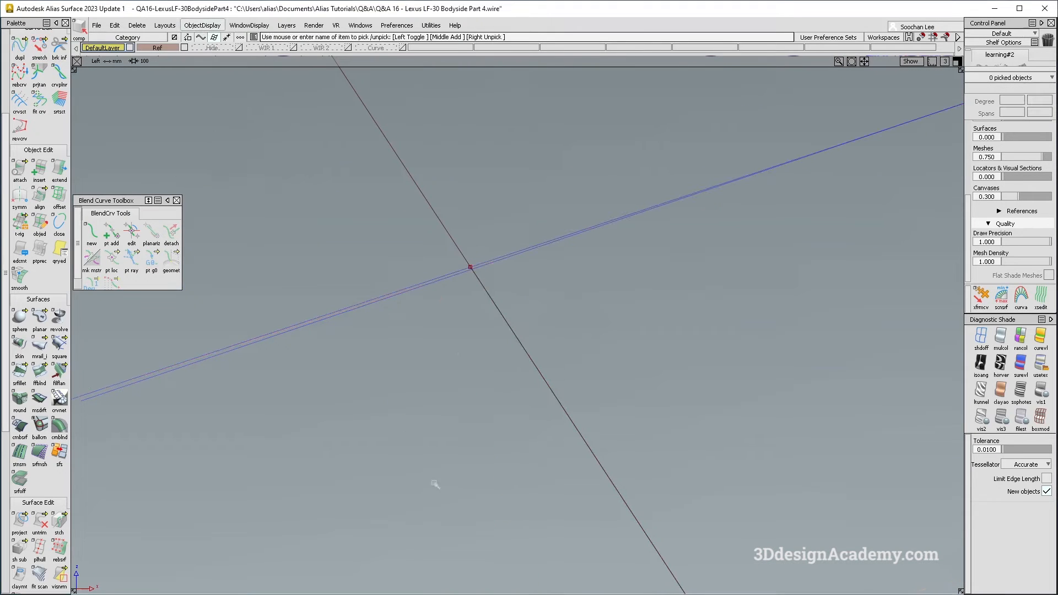
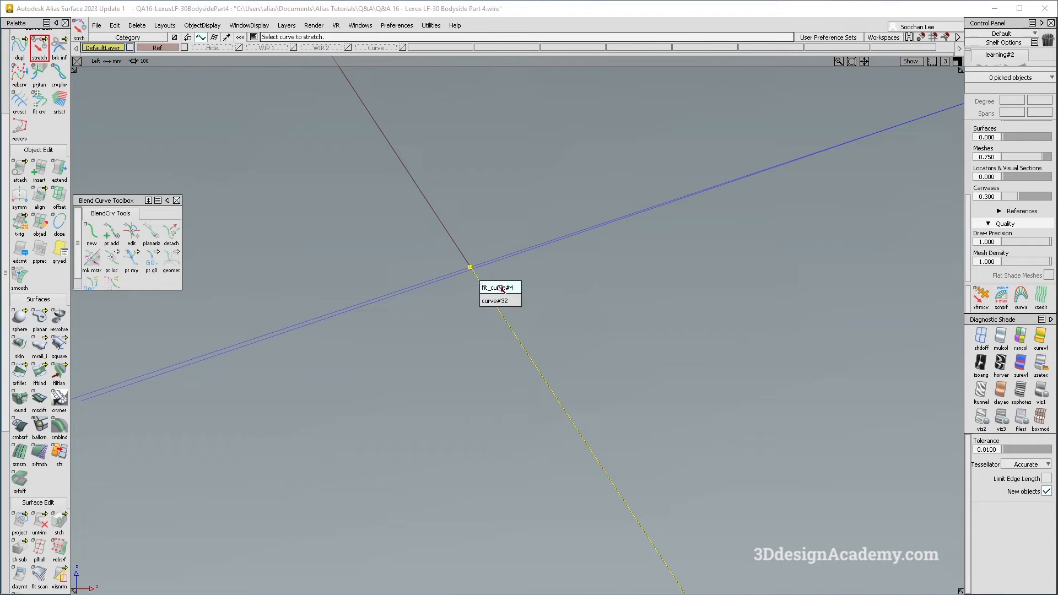
Apply Stretch to the diagonal fit_curve#4 at its upper end, where it meets the upper panel's edge.
{"action": "left_click", "coordinate": [501, 288]}
{"action": "key", "text": "Return"}
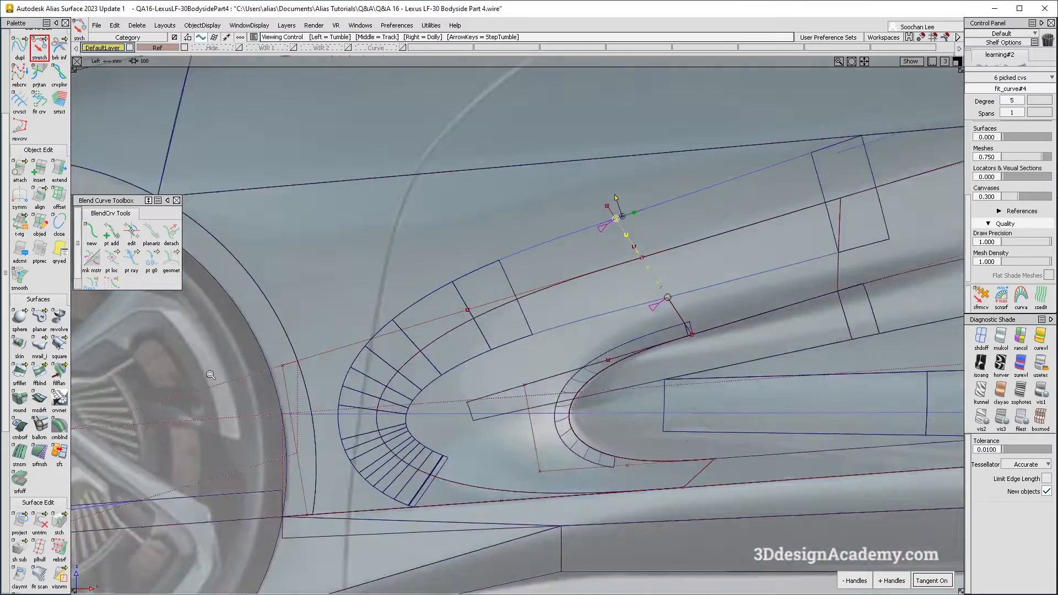
{"action": "right_click_drag", "start_coordinate": [480, 271], "coordinate": [676, 371], "text": "alt+shift"}
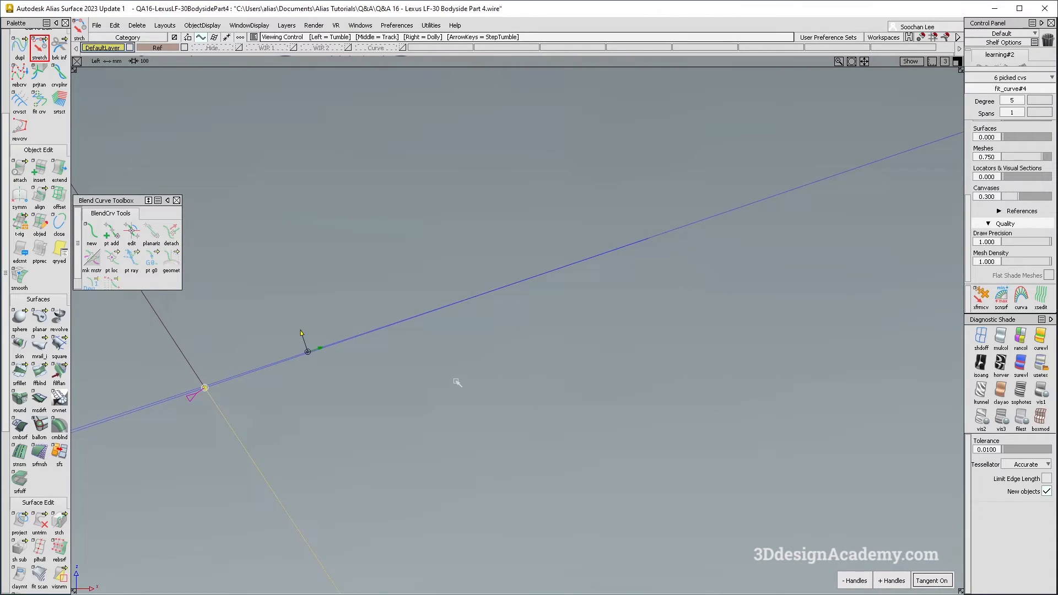
{"action": "right_click_drag", "start_coordinate": [457, 382], "coordinate": [320, 309], "text": "alt+shift"}
{"action": "left_click_drag", "start_coordinate": [320, 309], "coordinate": [325, 276], "text": "alt+shift"}
{"action": "middle_click_drag", "start_coordinate": [325, 276], "coordinate": [270, 358], "text": "alt+shift"}
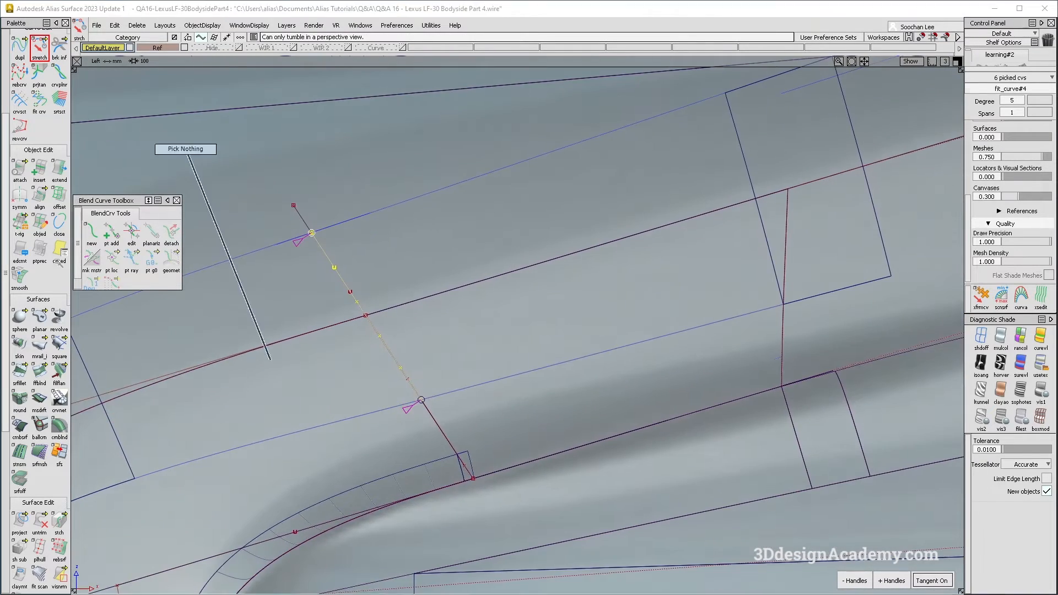
Create a Square surface from rail_surf#6, fit_curve#4, rail_surf#8 and the fillet end edge, with G2 Curvature on sides 1 and 3, Free on 2 and 4.
{"action": "left_click", "coordinate": [59, 345]}
{"action": "left_click_drag", "start_coordinate": [529, 231], "coordinate": [288, 304], "text": "alt+shift"}
{"action": "left_click", "coordinate": [290, 294]}
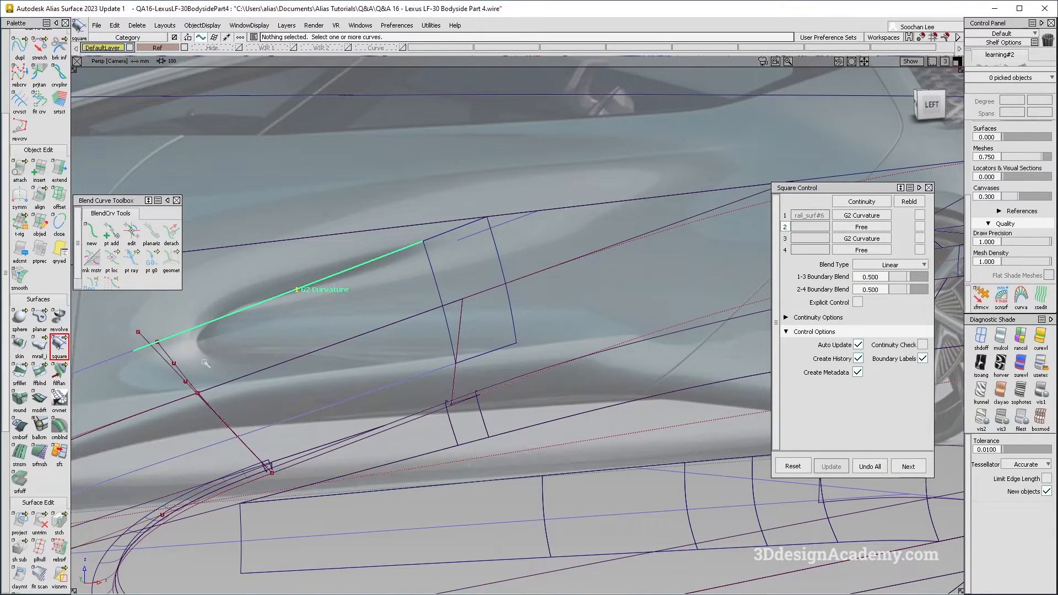
{"action": "left_click", "coordinate": [179, 372]}
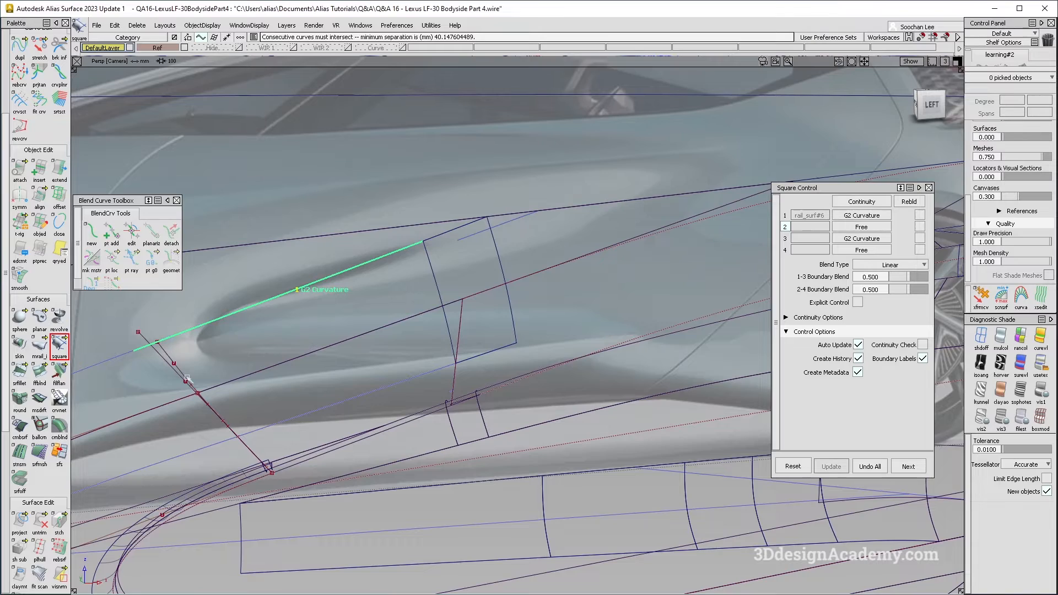
{"action": "left_click_drag", "start_coordinate": [169, 325], "coordinate": [319, 354], "text": "alt+shift"}
{"action": "left_click", "coordinate": [319, 355]}
{"action": "left_click_drag", "start_coordinate": [518, 402], "coordinate": [494, 367], "text": "alt+shift"}
{"action": "left_click", "coordinate": [504, 368]}
{"action": "left_click", "coordinate": [685, 225]}
{"action": "left_click_drag", "start_coordinate": [685, 225], "coordinate": [485, 286], "text": "alt+shift"}
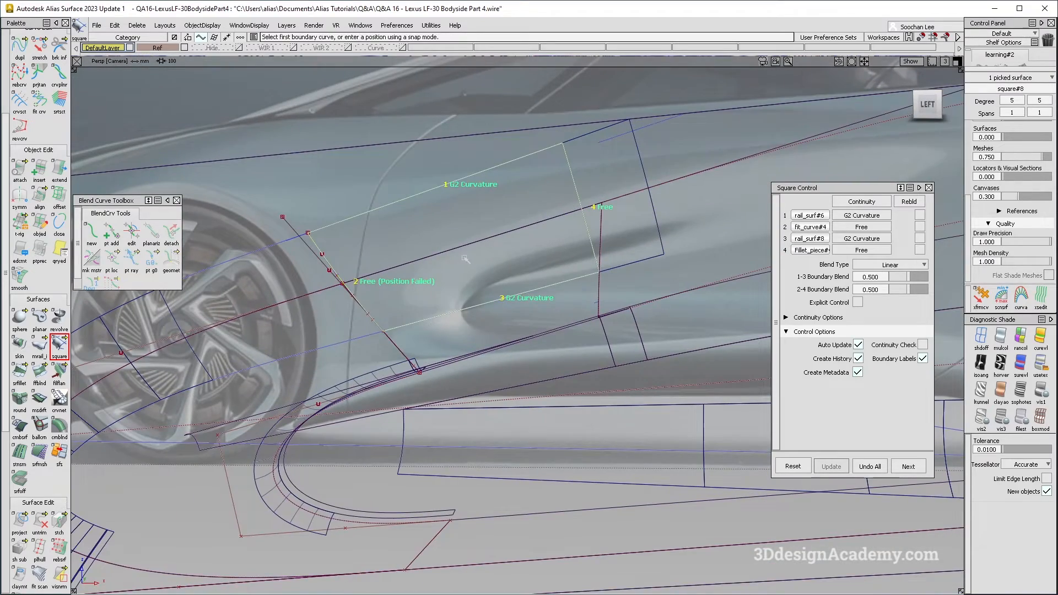
Delete the diagonal construction curve along the new square surface's end and hide that surface's control points.
{"action": "left_click_drag", "start_coordinate": [400, 244], "coordinate": [527, 128], "text": "alt+shift"}
{"action": "left_click_drag", "start_coordinate": [507, 278], "coordinate": [440, 294], "text": "alt+shift"}
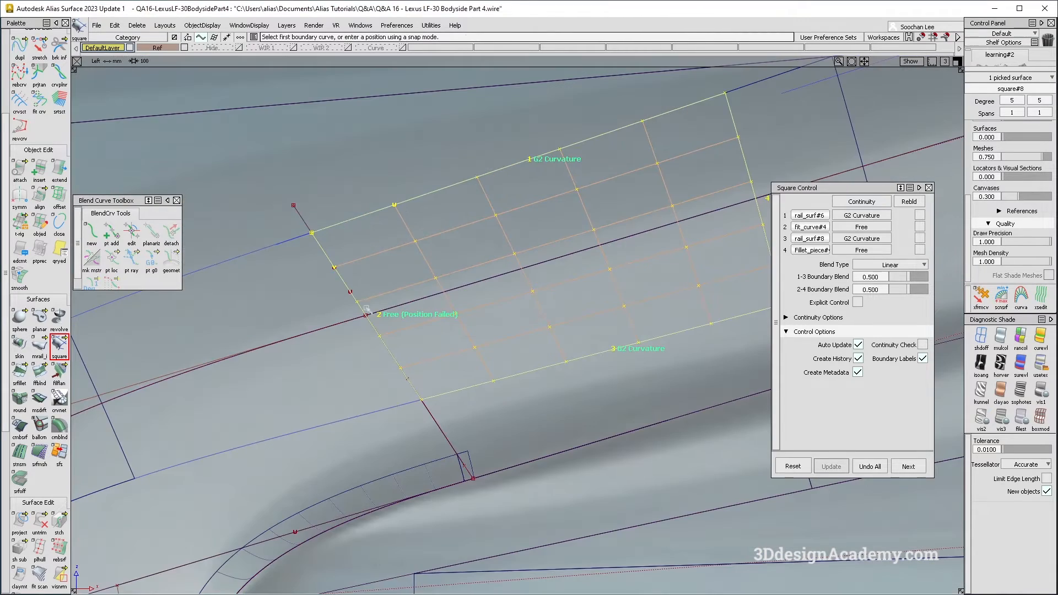
{"action": "left_click_drag", "start_coordinate": [367, 309], "coordinate": [408, 303], "text": "alt+shift"}
{"action": "left_click_drag", "start_coordinate": [386, 255], "coordinate": [405, 272], "text": "ctrl+shift"}
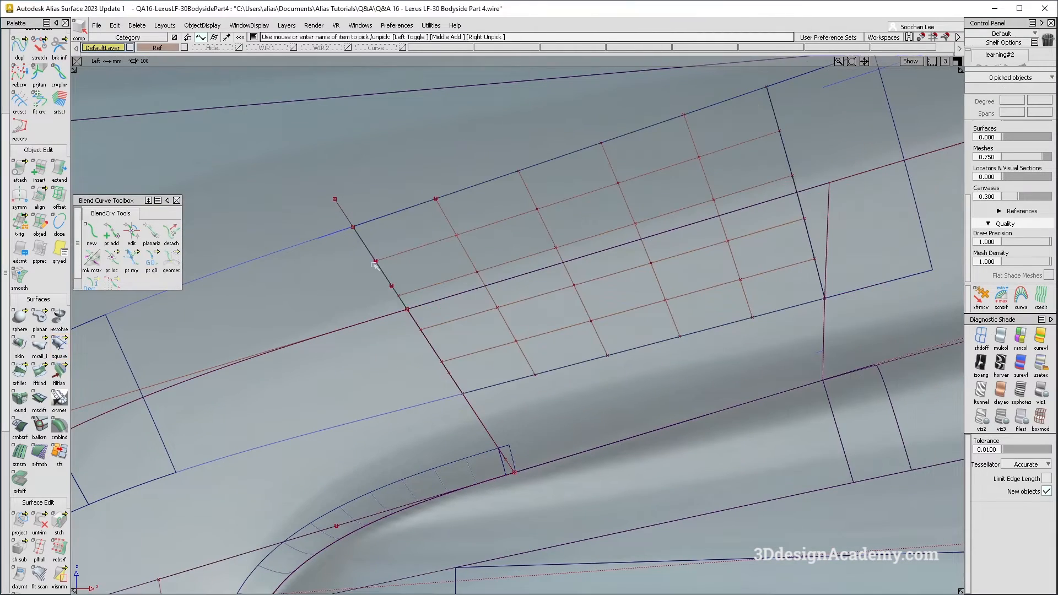
{"action": "left_click", "coordinate": [403, 271], "text": "ctrl+shift"}
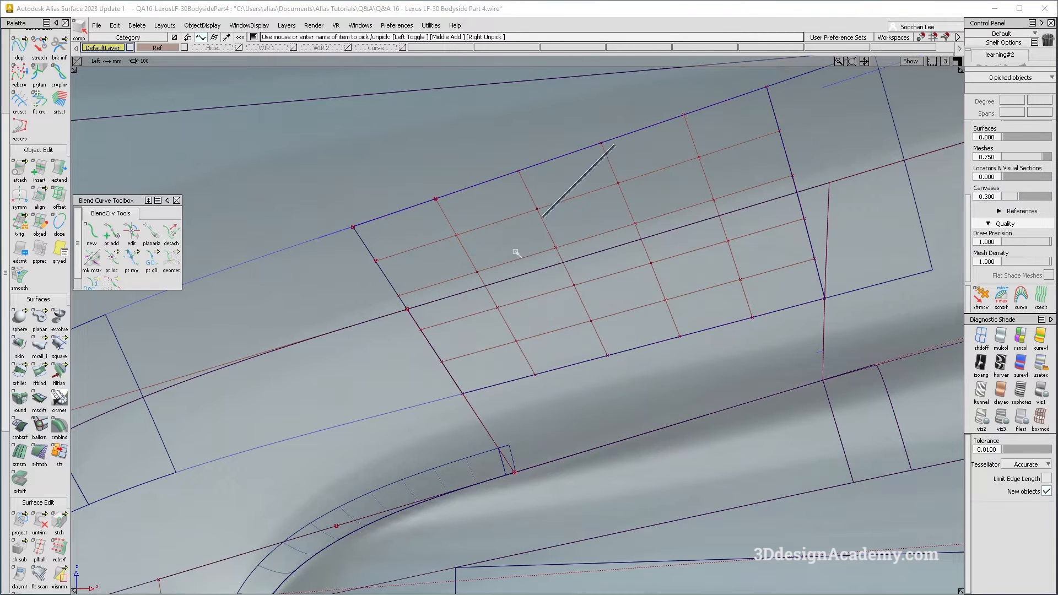
{"action": "left_click", "coordinate": [560, 230]}
{"action": "left_click_drag", "start_coordinate": [560, 230], "coordinate": [596, 198], "text": "alt+shift"}
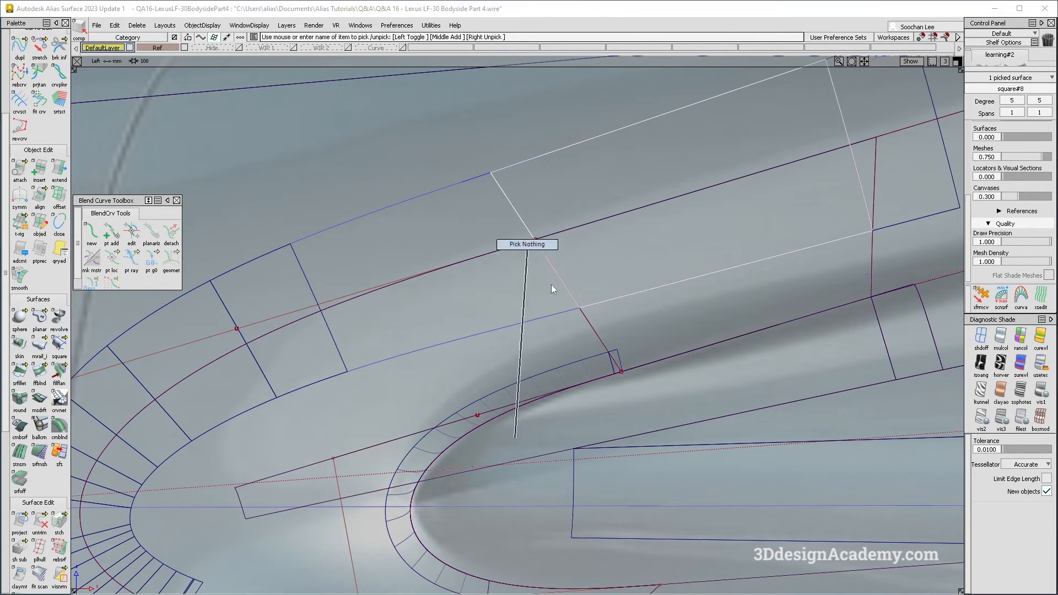
Delete the leftover curves-on-surface extending from the square surface's upper and lower edges toward the curved fillet.
{"action": "left_click", "coordinate": [456, 337]}
{"action": "key", "text": "Delete"}
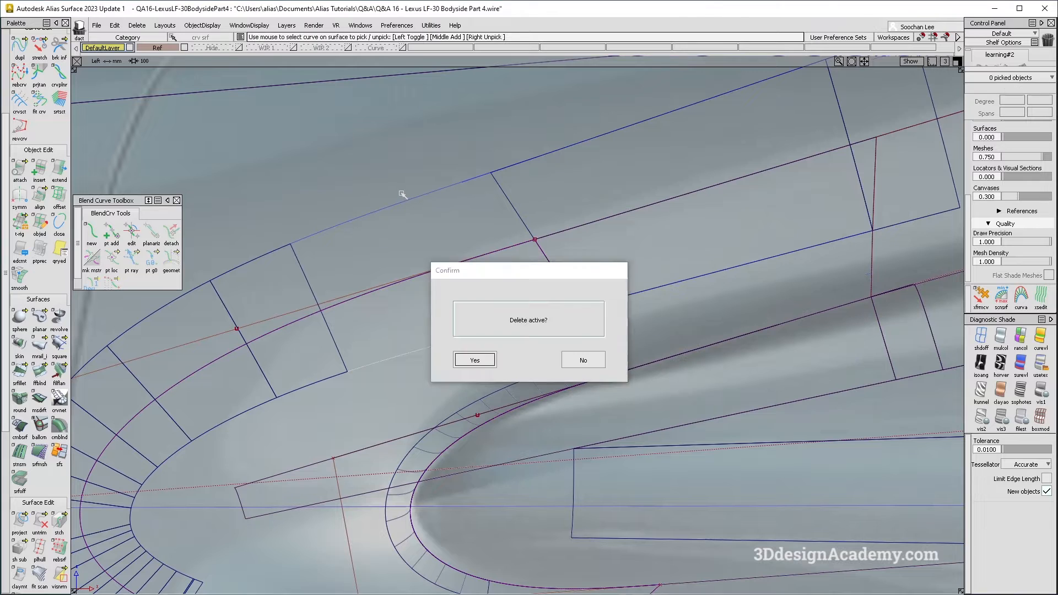
{"action": "key", "text": "Return"}
{"action": "left_click_drag", "start_coordinate": [484, 186], "coordinate": [476, 194], "text": "alt+shift"}
{"action": "scroll", "coordinate": [39, 78], "scroll_direction": "up", "scroll_amount": 3}
{"action": "left_click", "coordinate": [609, 125]}
{"action": "key", "text": "Delete"}
{"action": "key", "text": "Return"}
Delete the short leftover curve-on-surface on rail_surf#8 below the new square surface.
{"action": "middle_click_drag", "start_coordinate": [649, 210], "coordinate": [490, 311], "text": "alt+shift"}
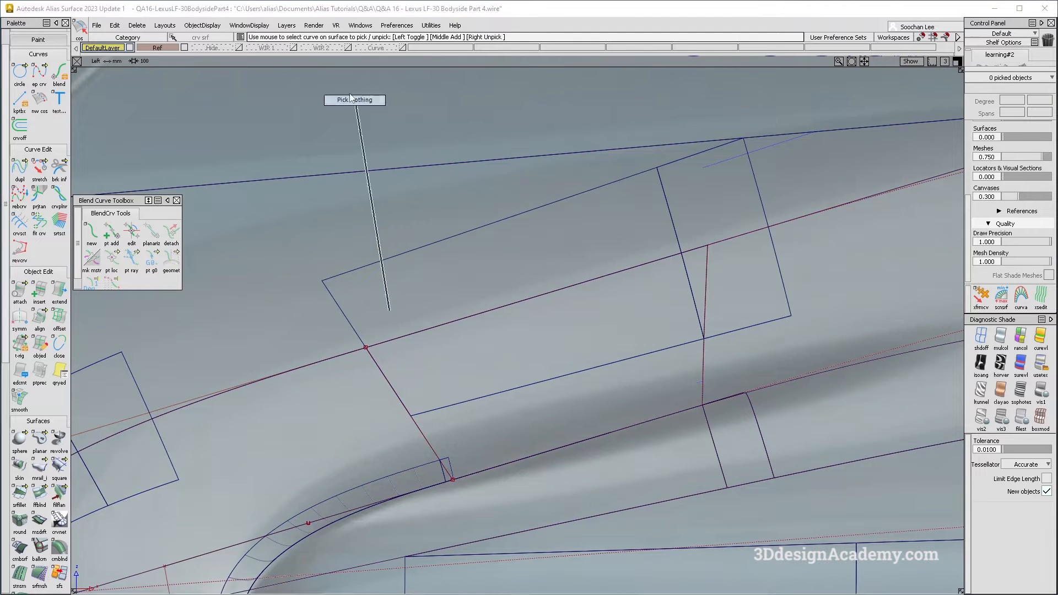
{"action": "left_click", "coordinate": [482, 227]}
{"action": "middle_click_drag", "start_coordinate": [485, 302], "coordinate": [547, 286], "text": "alt+shift"}
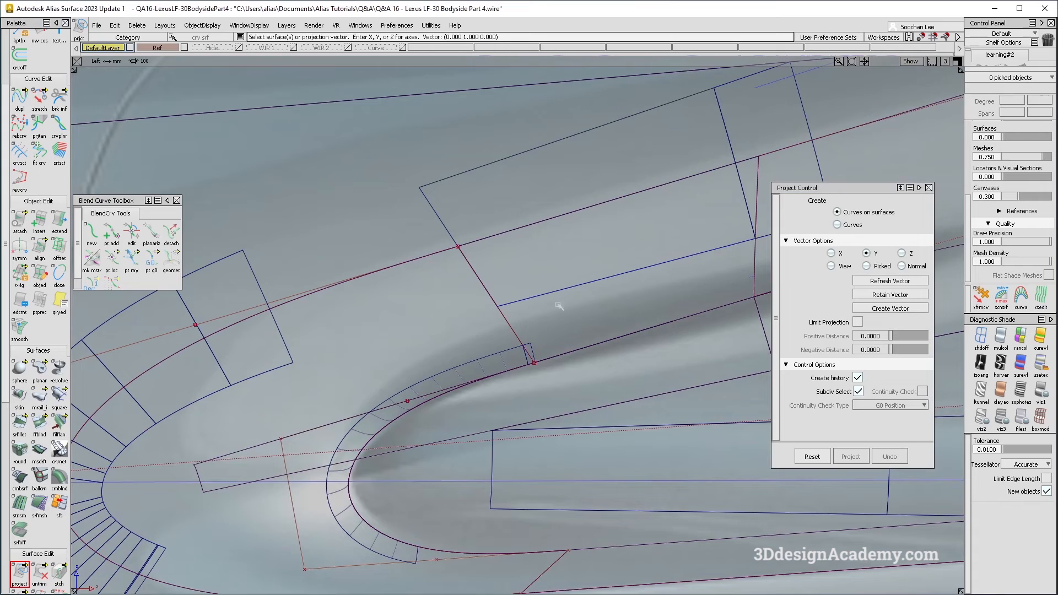
{"action": "left_click", "coordinate": [39, 573]}
{"action": "left_click", "coordinate": [627, 312]}
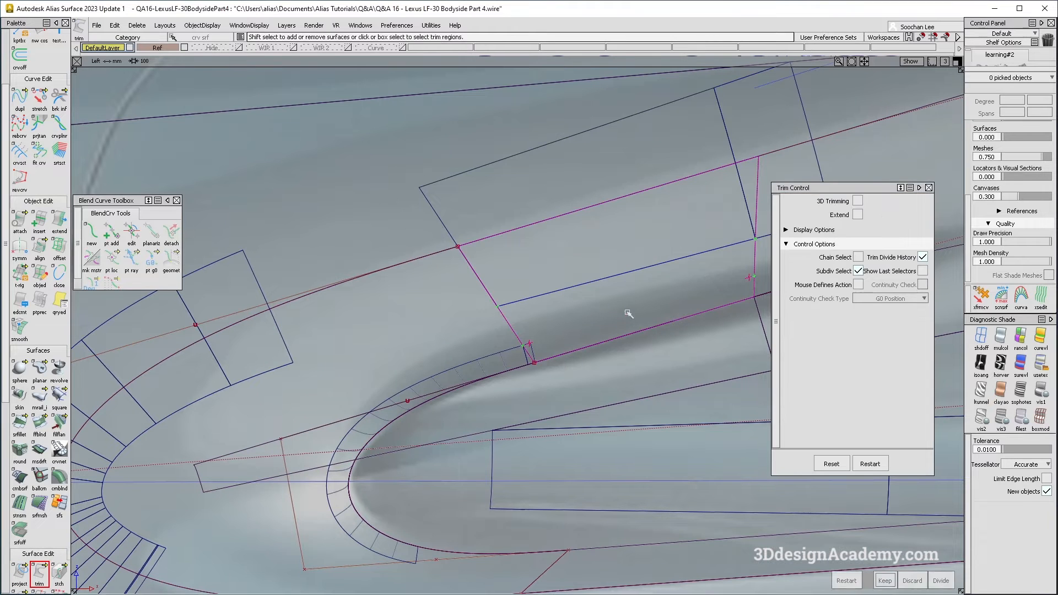
{"action": "middle_click_drag", "start_coordinate": [584, 414], "coordinate": [371, 408], "text": "alt+shift"}
{"action": "left_click_drag", "start_coordinate": [386, 304], "coordinate": [448, 247], "text": "ctrl+shift"}
{"action": "left_click", "coordinate": [536, 277]}
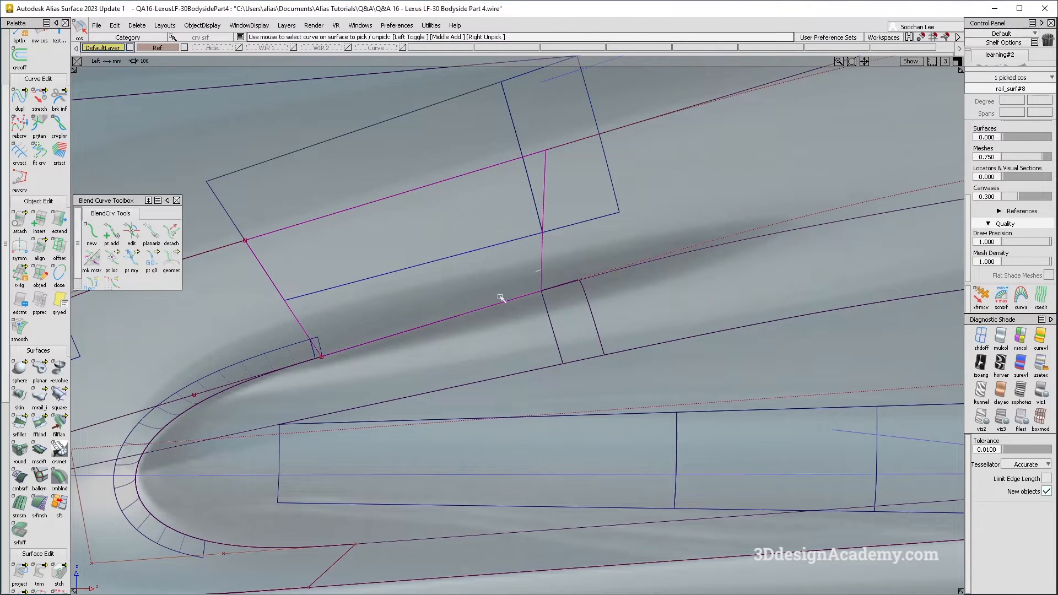
{"action": "key", "text": "Delete"}
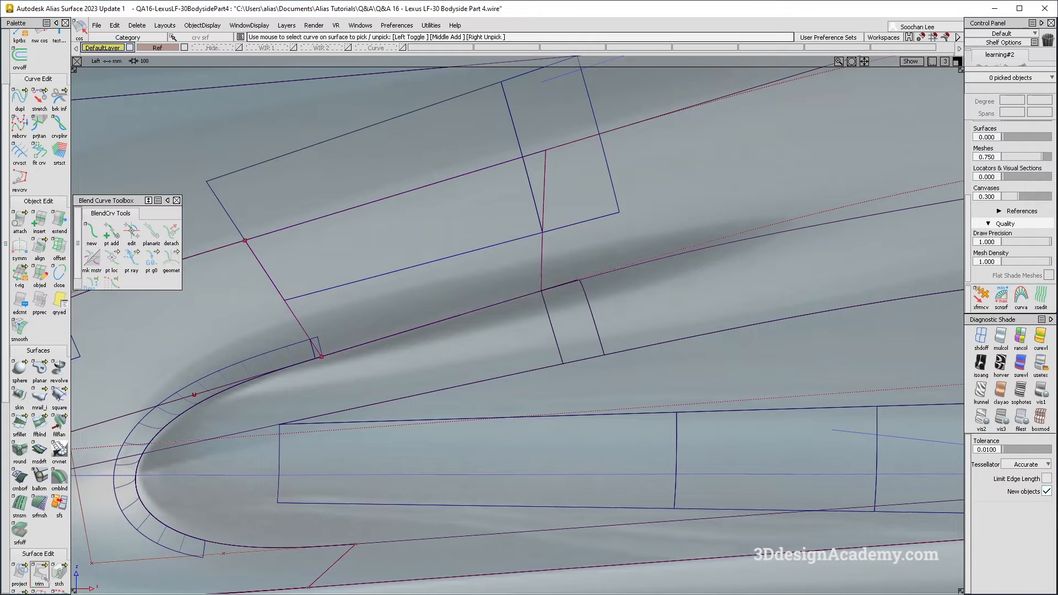
Trim rail_surf#8 along the lower edge of the new square surface.
{"action": "left_click", "coordinate": [44, 575]}
{"action": "left_click", "coordinate": [414, 310]}
{"action": "left_click", "coordinate": [414, 311]}
{"action": "key", "text": "space"}
{"action": "right_click_drag", "start_coordinate": [414, 310], "coordinate": [369, 357], "text": "alt+shift"}
{"action": "middle_click_drag", "start_coordinate": [368, 357], "coordinate": [458, 316], "text": "alt+shift"}
{"action": "left_click", "coordinate": [40, 574]}
{"action": "middle_click_drag", "start_coordinate": [248, 433], "coordinate": [291, 409], "text": "alt+shift"}
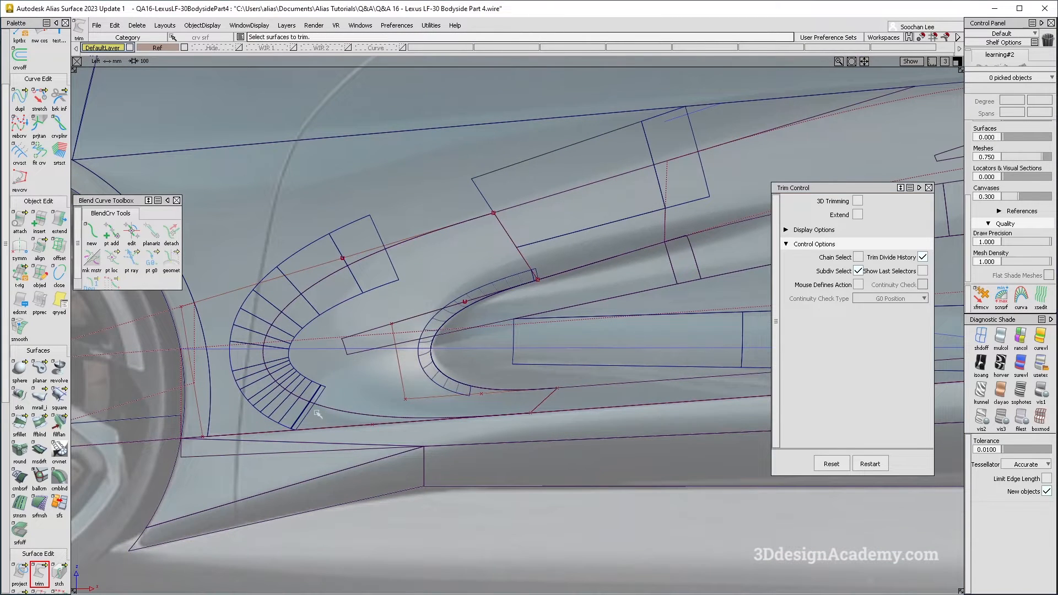
Extend the lower end of the curved fillet surface past the trimmed panel edge toward the sill.
{"action": "scroll", "coordinate": [319, 414], "scroll_direction": "up", "scroll_amount": 3}
{"action": "double_click", "coordinate": [59, 222]}
{"action": "left_click", "coordinate": [507, 246]}
{"action": "left_click", "coordinate": [595, 364]}
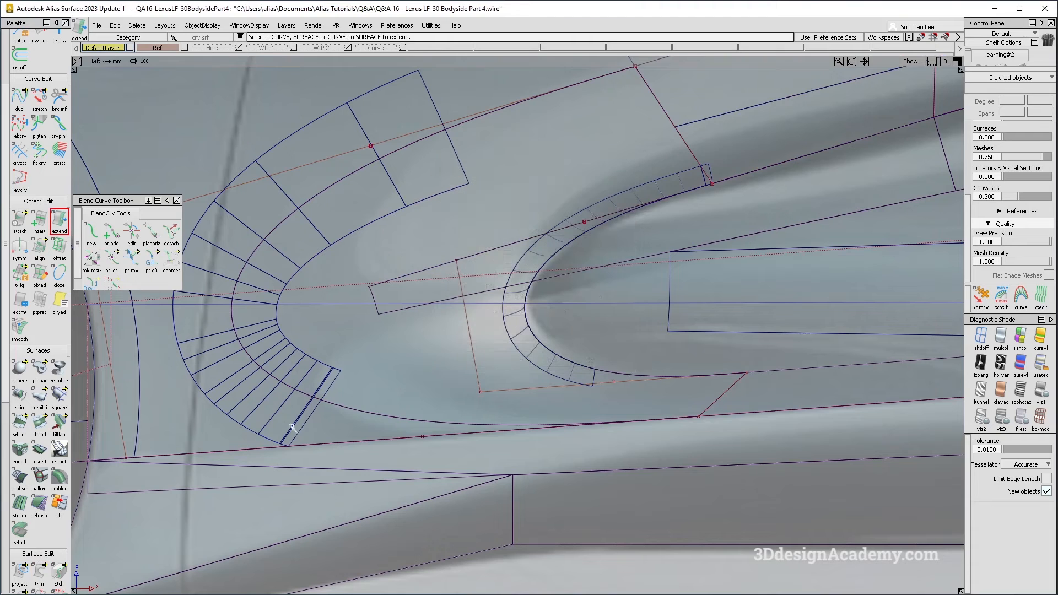
{"action": "left_click_drag", "start_coordinate": [330, 392], "coordinate": [450, 456]}
{"action": "left_click", "coordinate": [393, 353]}
{"action": "middle_click_drag", "start_coordinate": [342, 309], "coordinate": [452, 325], "text": "alt+shift"}
{"action": "left_click_drag", "start_coordinate": [375, 248], "coordinate": [278, 305], "text": "ctrl+shift"}
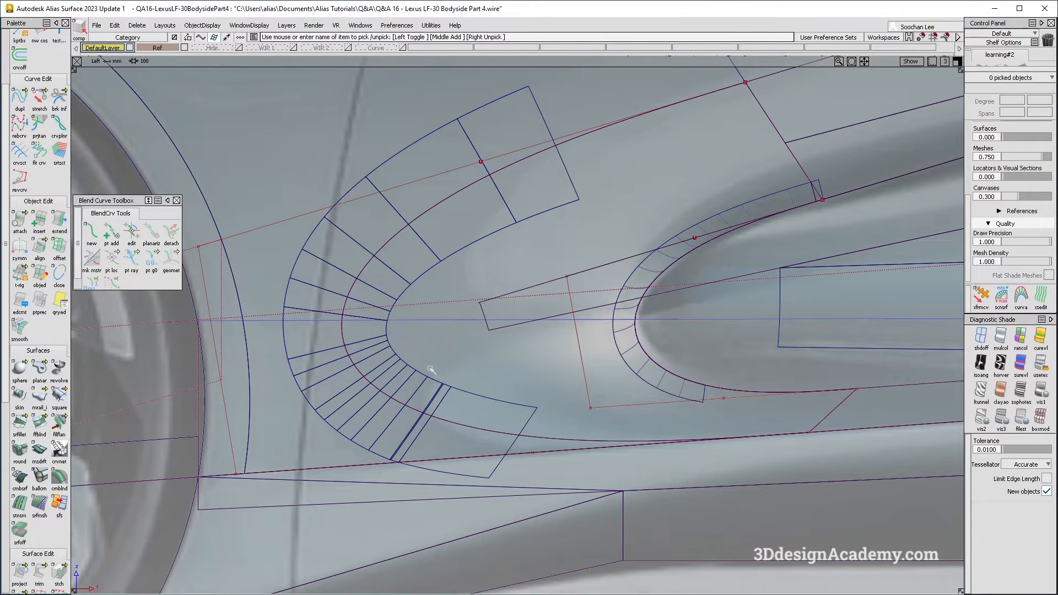
{"action": "left_click_drag", "start_coordinate": [571, 97], "coordinate": [430, 177], "text": "ctrl+shift"}
{"action": "middle_click_drag", "start_coordinate": [499, 344], "coordinate": [465, 380], "text": "alt+shift"}
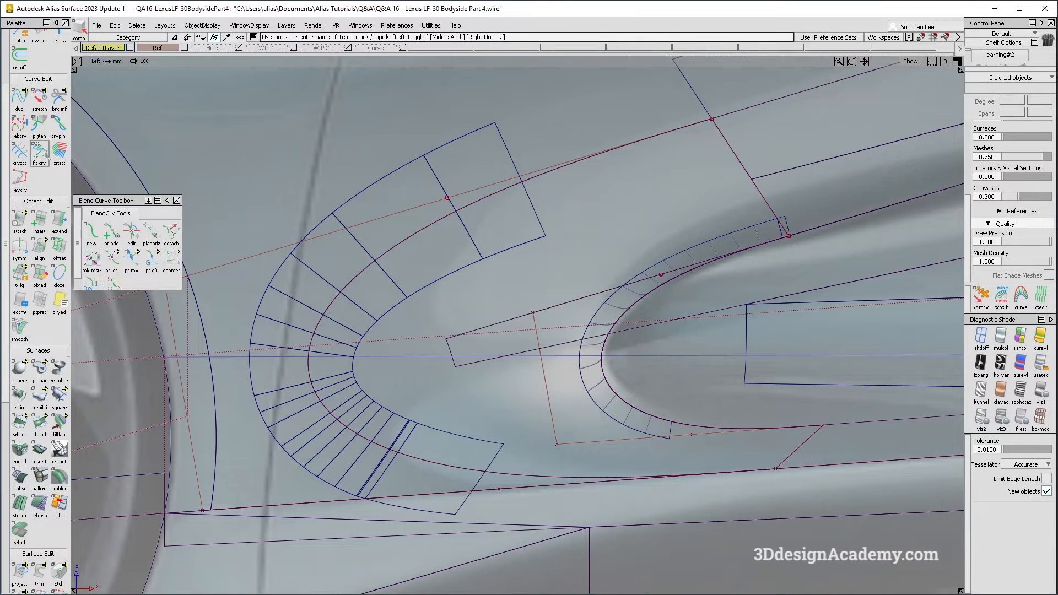
Try to duplicate the rail_surf#6 trim edge crossing the extended end of the curved fillet surface.
{"action": "left_click", "coordinate": [20, 98]}
{"action": "left_click", "coordinate": [459, 472]}
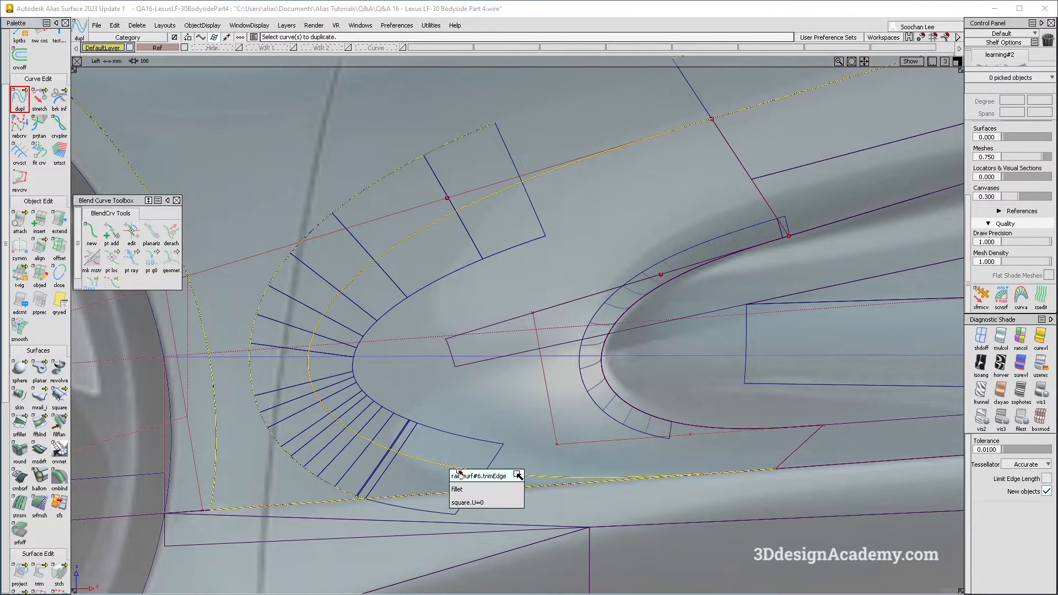
{"action": "left_click", "coordinate": [463, 476]}
{"action": "left_click_drag", "start_coordinate": [426, 452], "coordinate": [430, 457], "text": "ctrl+shift"}
Pick the fillet curve running through the curved fillet surface and examine its control points.
{"action": "left_click", "coordinate": [438, 468]}
{"action": "right_click_drag", "start_coordinate": [438, 468], "coordinate": [491, 421], "text": "alt+shift"}
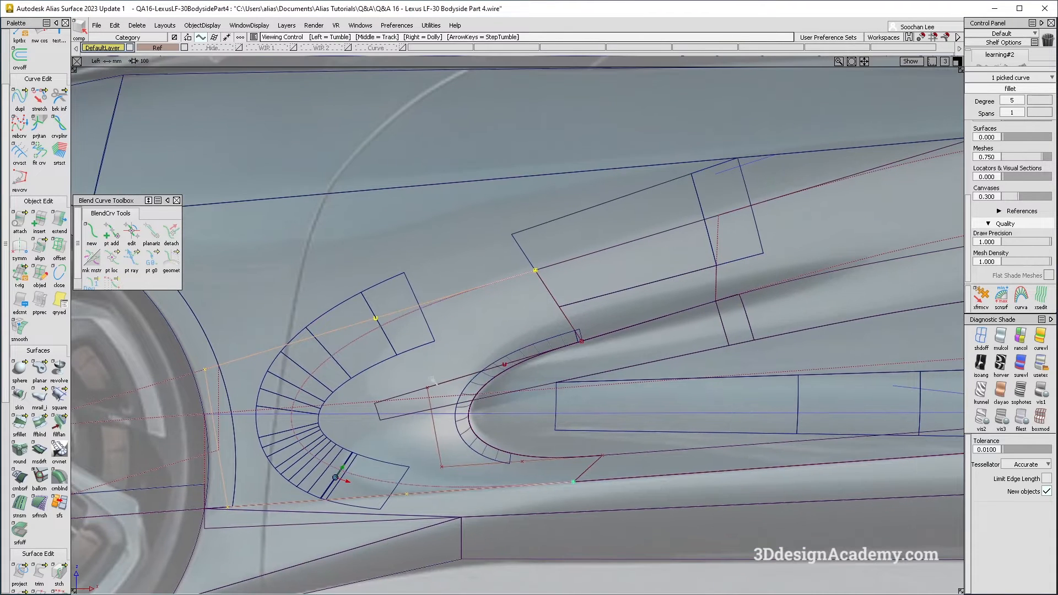
{"action": "middle_click_drag", "start_coordinate": [432, 381], "coordinate": [424, 328], "text": "alt+shift"}
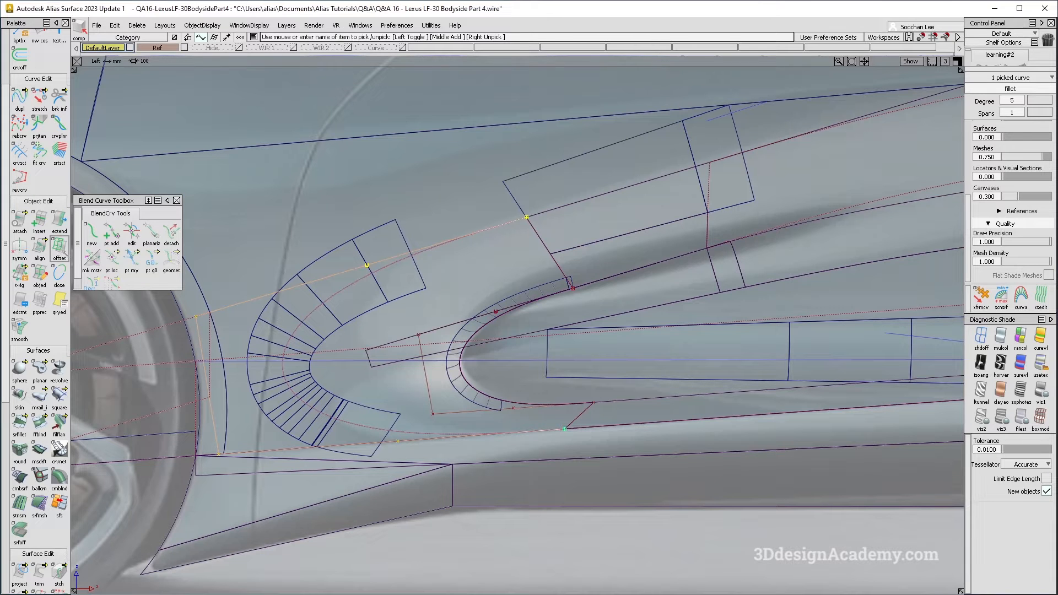
{"action": "middle_click_drag", "start_coordinate": [422, 241], "coordinate": [517, 204], "text": "alt+shift"}
{"action": "left_click_drag", "start_coordinate": [514, 213], "coordinate": [511, 199], "text": "ctrl+shift"}
{"action": "left_click", "coordinate": [531, 209]}
Pick the square surface inside the curved fillet and examine its control points against the fillet curve.
{"action": "left_click", "coordinate": [60, 247]}
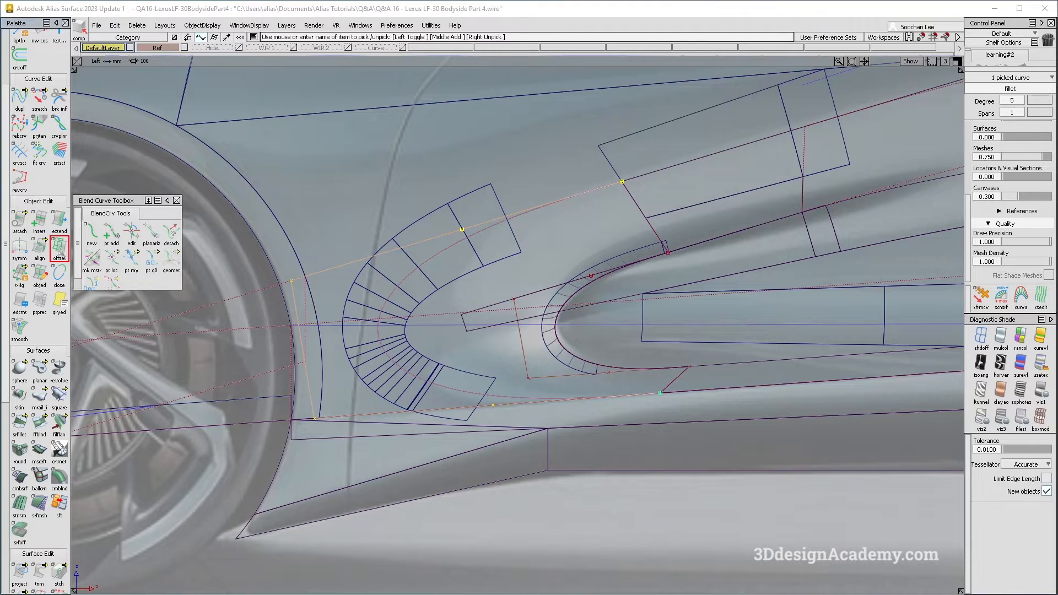
{"action": "left_click_drag", "start_coordinate": [539, 274], "coordinate": [545, 243]}
{"action": "key", "text": "ctrl+z"}
{"action": "left_click", "coordinate": [453, 303]}
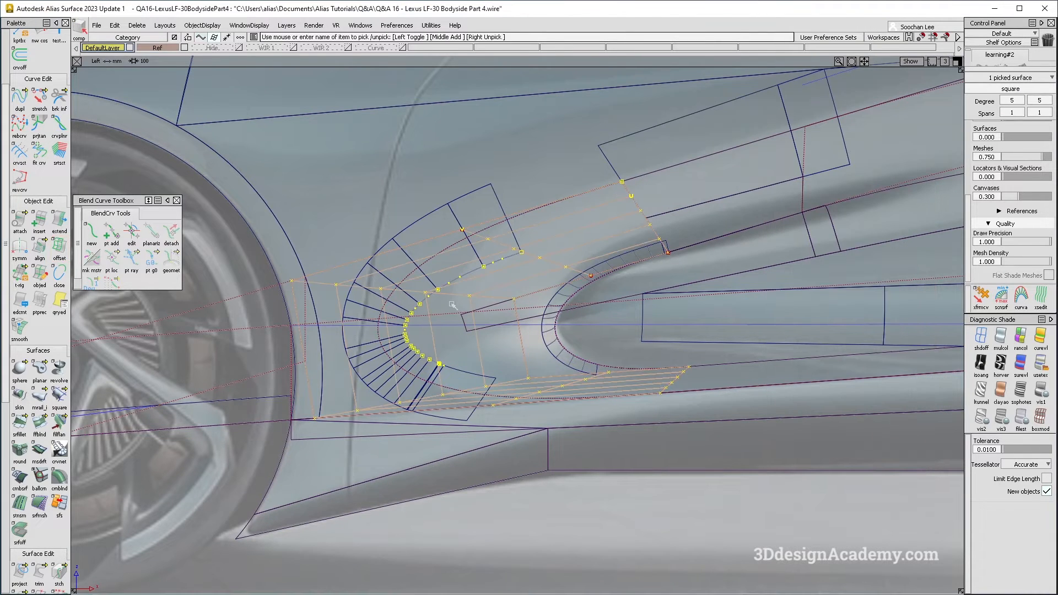
{"action": "left_click_drag", "start_coordinate": [446, 318], "coordinate": [425, 335], "text": "ctrl+shift"}
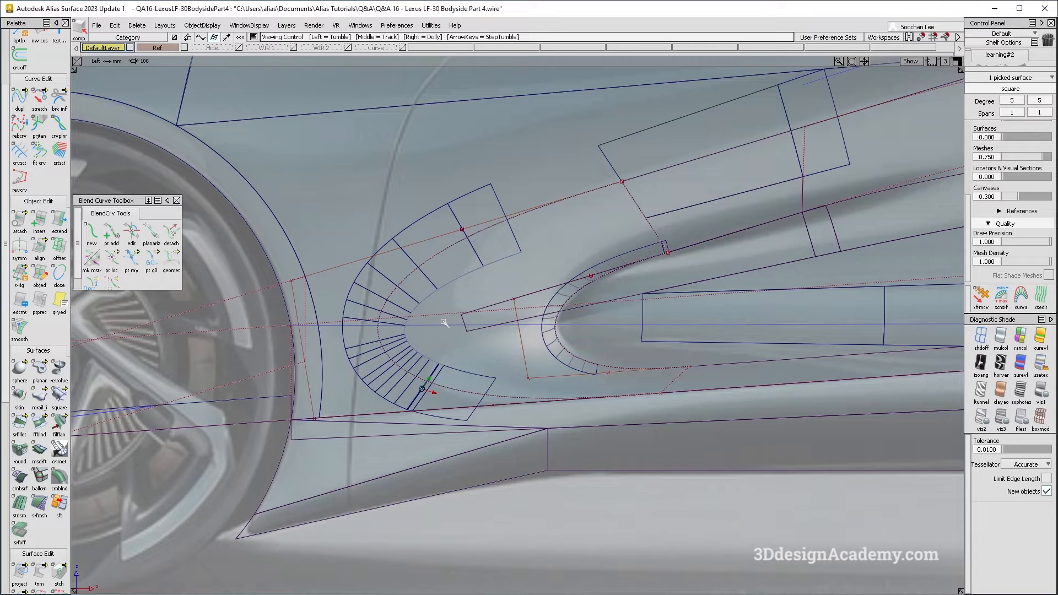
{"action": "left_click", "coordinate": [498, 380]}
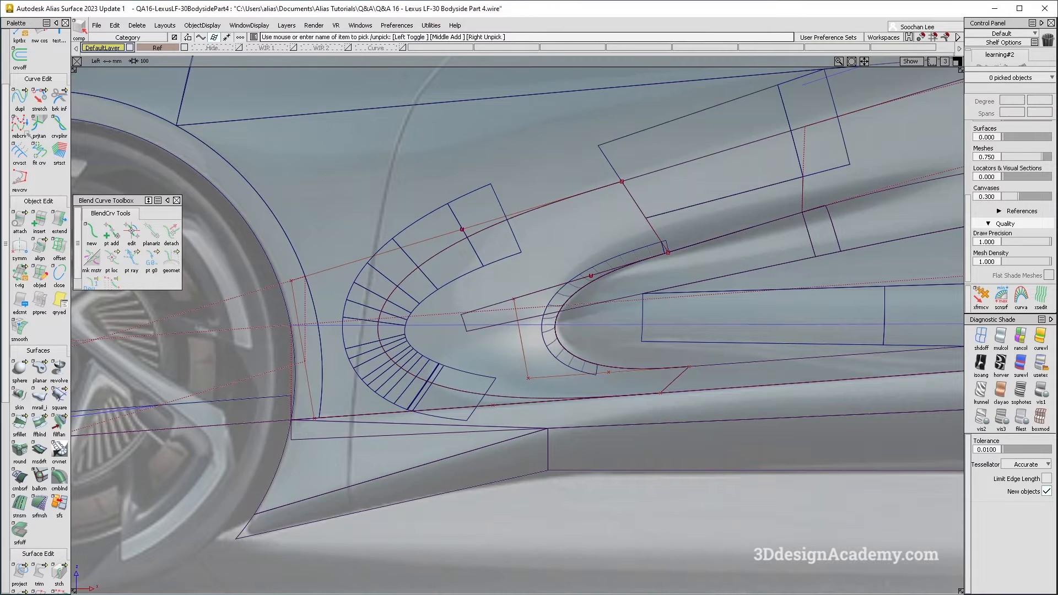
{"action": "double_click", "coordinate": [39, 223]}
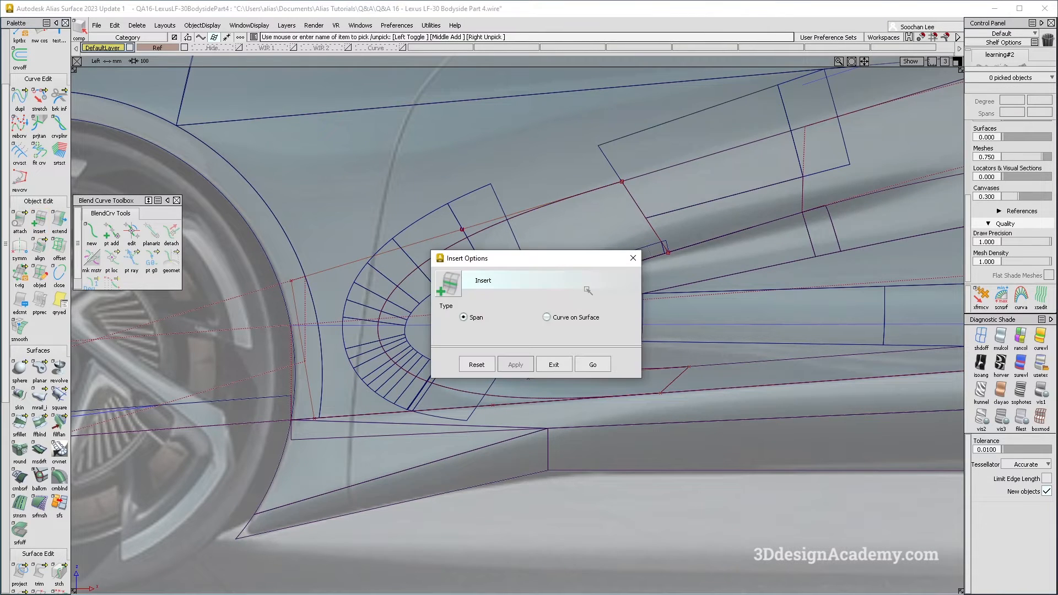
{"action": "left_click", "coordinate": [593, 365]}
{"action": "left_click_drag", "start_coordinate": [562, 198], "coordinate": [534, 234]}
{"action": "left_click", "coordinate": [39, 220]}
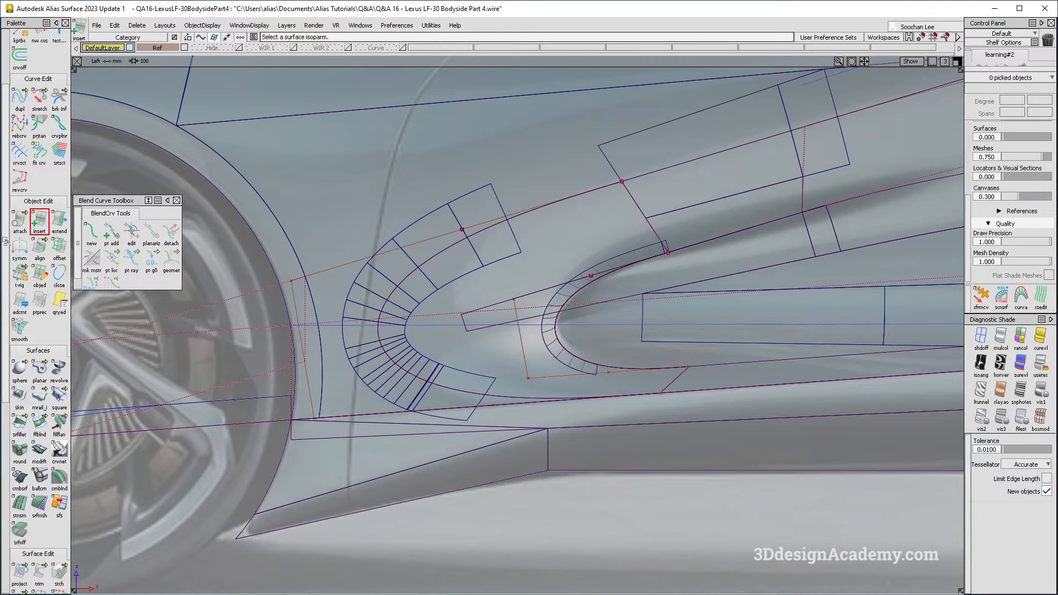
{"action": "left_click", "coordinate": [39, 153]}
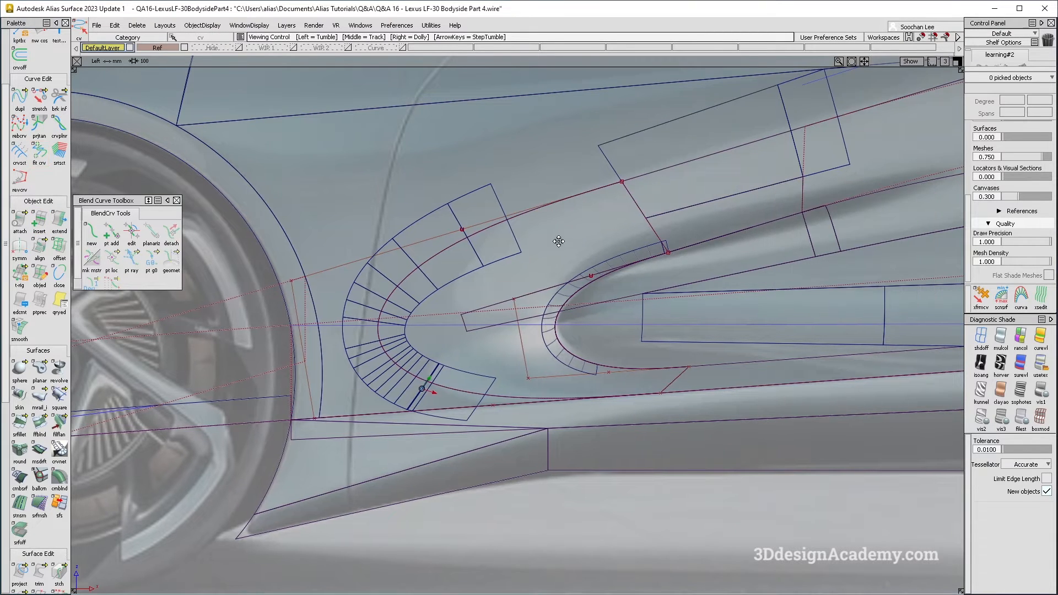
Offset the fillet curve inward by about 47.75 mm with Normal Mode set to NUV.
{"action": "middle_click_drag", "start_coordinate": [543, 234], "coordinate": [531, 229], "text": "alt+shift"}
{"action": "left_click_drag", "start_coordinate": [463, 173], "coordinate": [475, 185], "text": "ctrl+shift"}
{"action": "left_click", "coordinate": [513, 211]}
{"action": "middle_click_drag", "start_coordinate": [539, 227], "coordinate": [541, 201], "text": "alt+shift"}
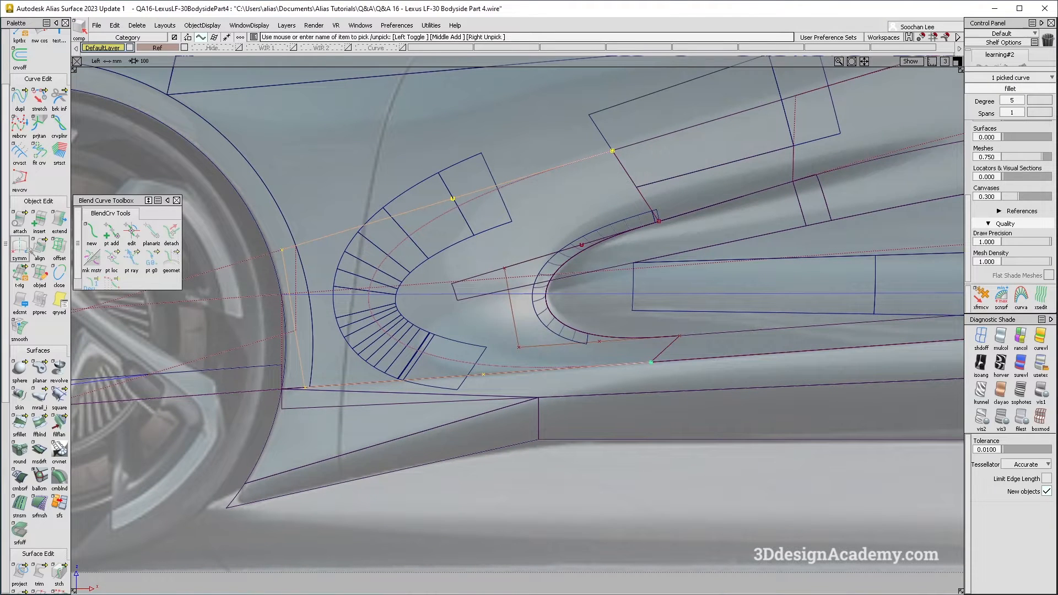
{"action": "left_click", "coordinate": [59, 245]}
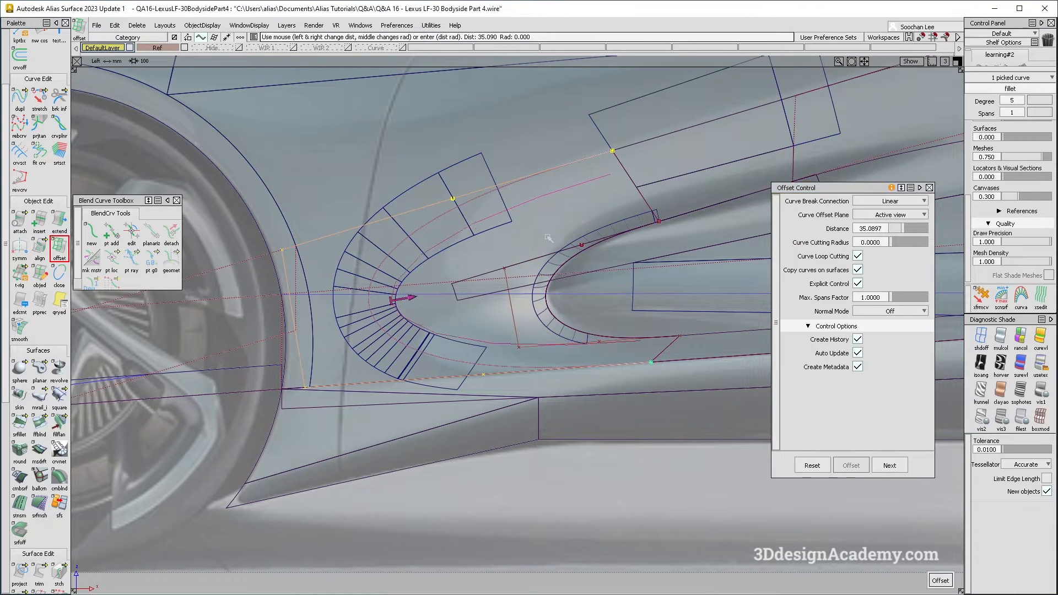
{"action": "left_click_drag", "start_coordinate": [556, 236], "coordinate": [550, 229]}
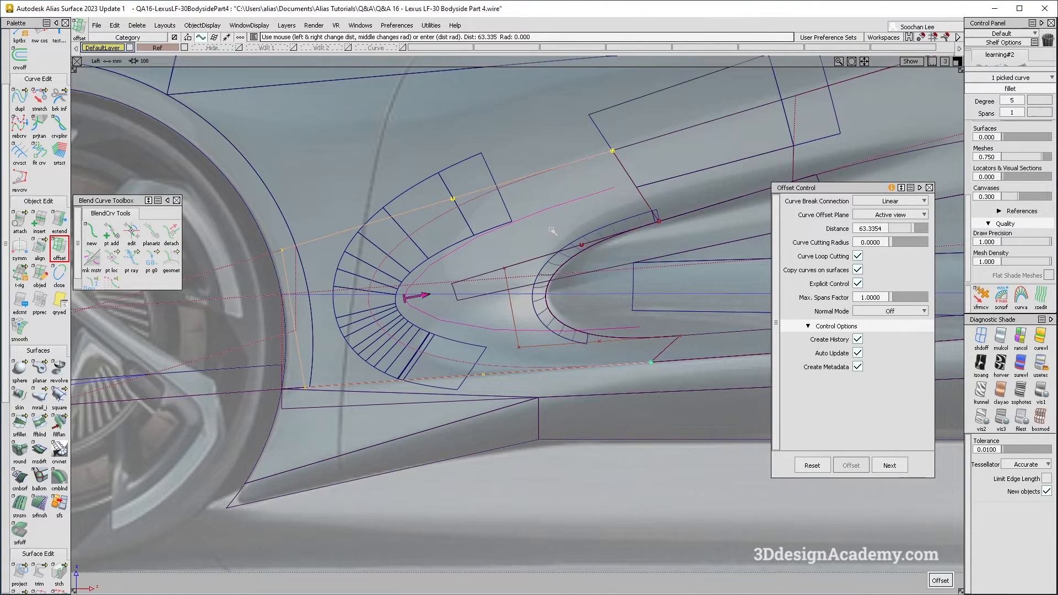
{"action": "left_click_drag", "start_coordinate": [553, 230], "coordinate": [540, 226]}
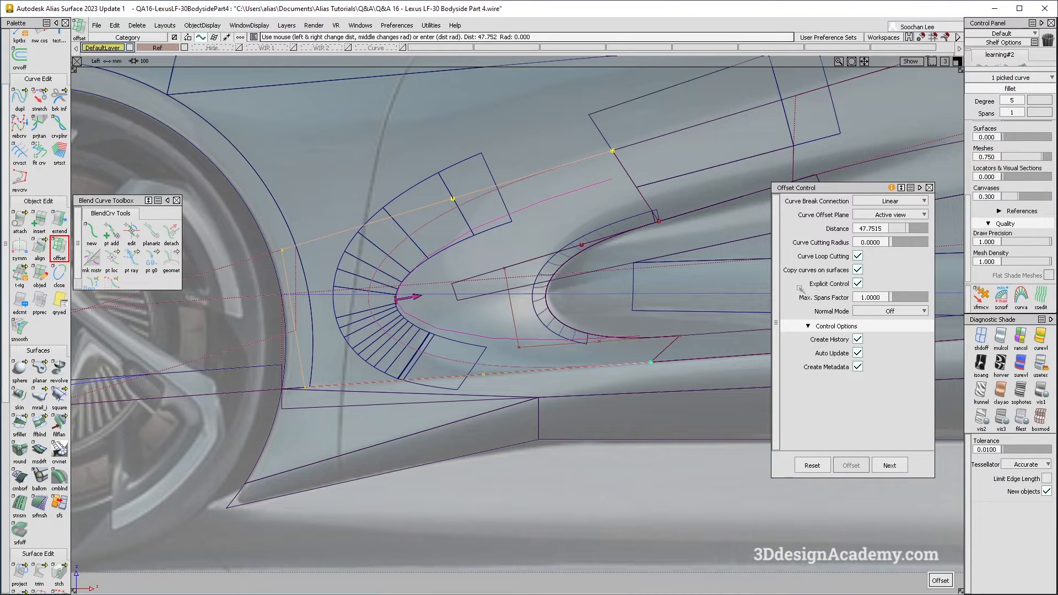
{"action": "left_click", "coordinate": [887, 310]}
{"action": "left_click", "coordinate": [891, 338]}
{"action": "middle_click_drag", "start_coordinate": [428, 299], "coordinate": [406, 319], "text": "alt+shift"}
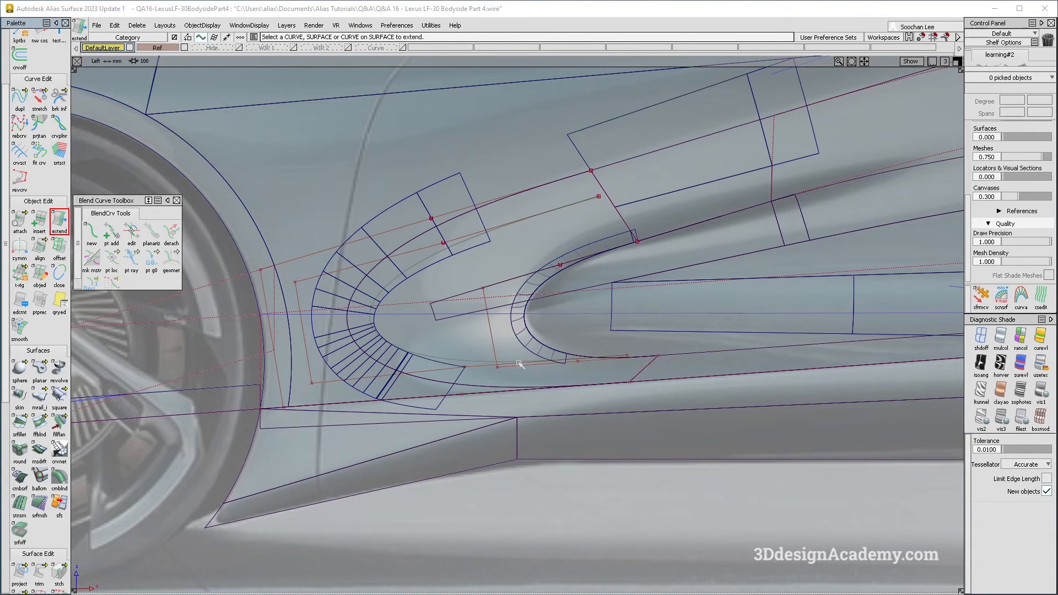
Shorten the inner offset curve's lower end back near the curved fillet surface's lower corner, using Extrapolate extension with Merge.
{"action": "left_click", "coordinate": [518, 363]}
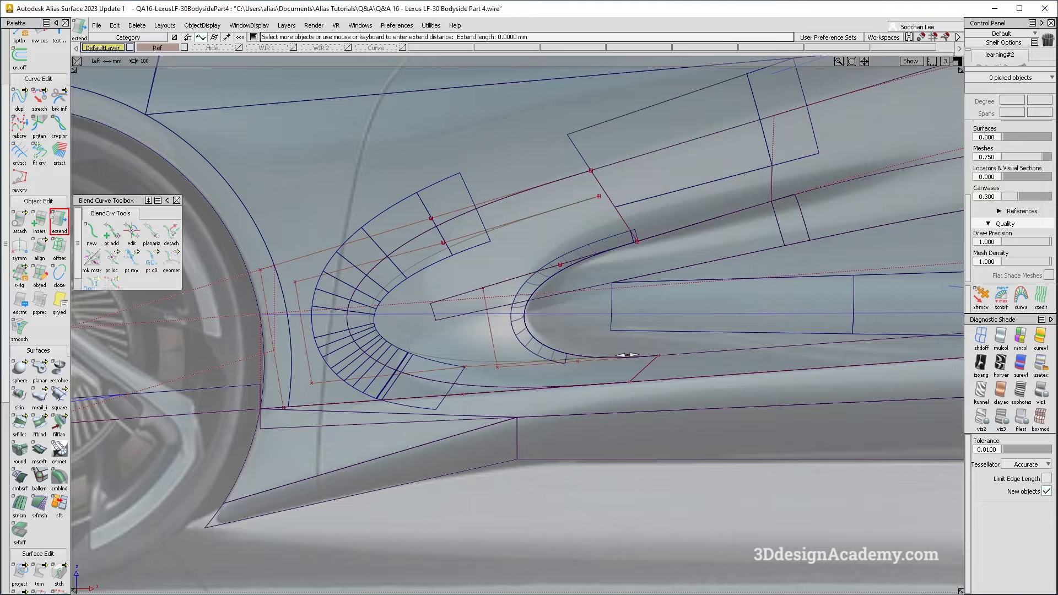
{"action": "key", "text": "grave"}
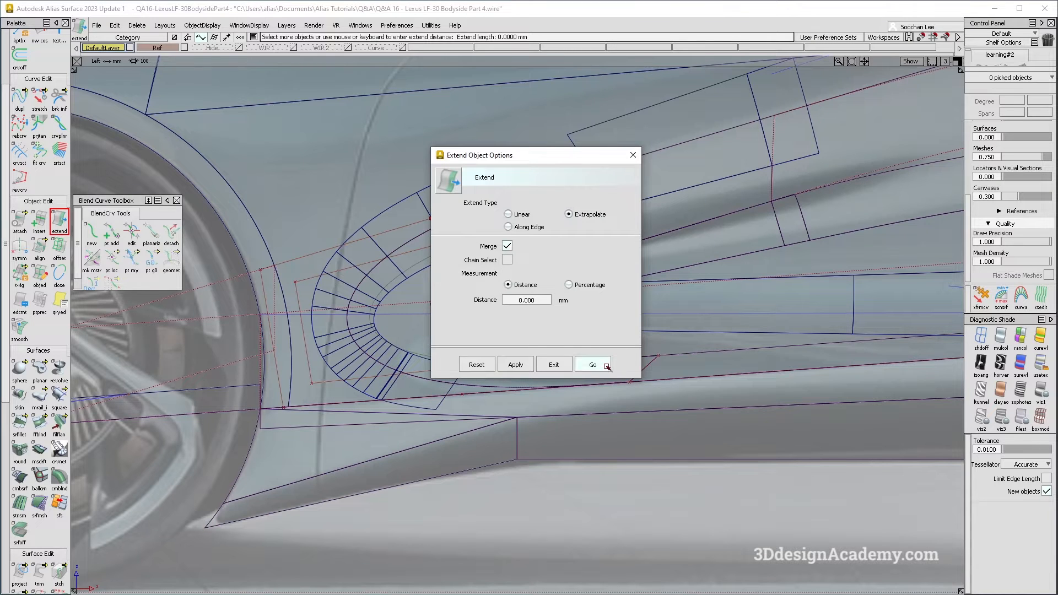
{"action": "left_click", "coordinate": [594, 364]}
{"action": "left_click", "coordinate": [528, 363]}
{"action": "left_click", "coordinate": [475, 365]}
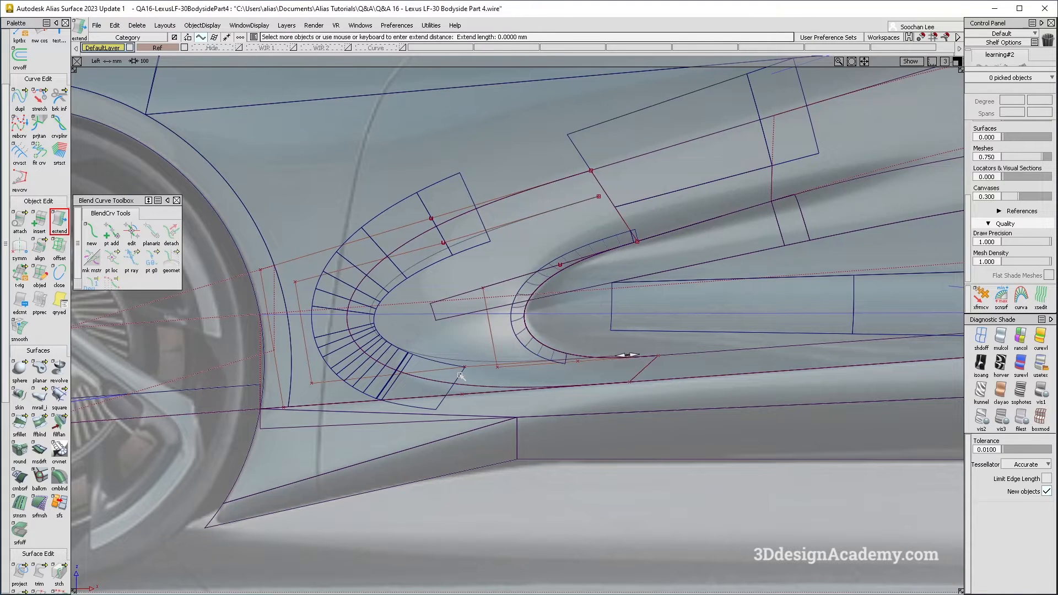
{"action": "left_click", "coordinate": [571, 144]}
Shorten the inner offset curve's lower end further, back to the cross line just before the extended part of the curved fillet surface.
{"action": "right_click_drag", "start_coordinate": [360, 408], "coordinate": [337, 271], "text": "ctrl+shift"}
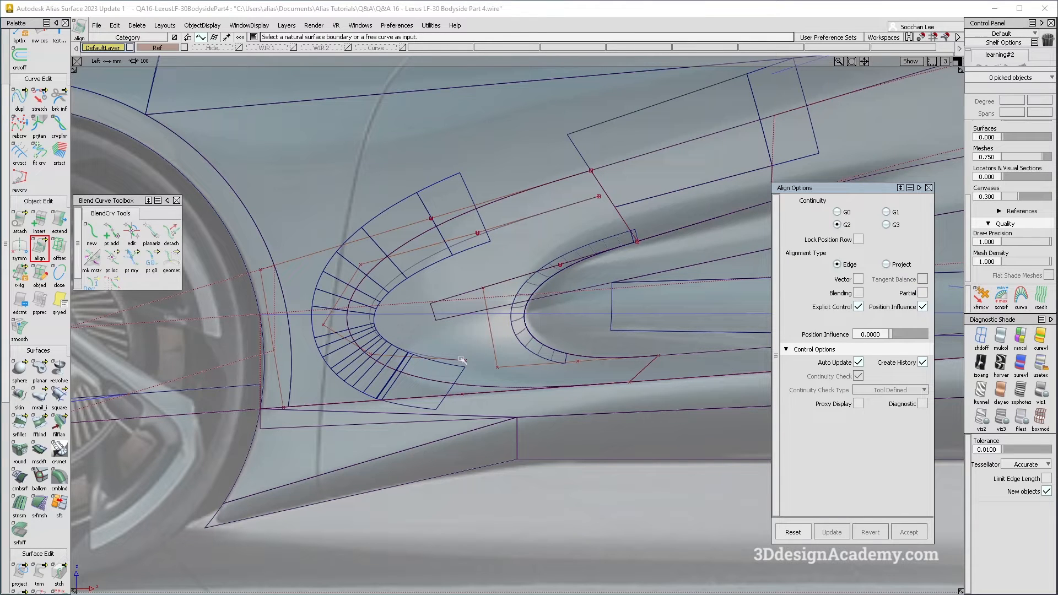
{"action": "scroll", "coordinate": [419, 358], "scroll_direction": "up", "scroll_amount": 5}
{"action": "left_click", "coordinate": [511, 369]}
{"action": "key", "text": "ctrl+z"}
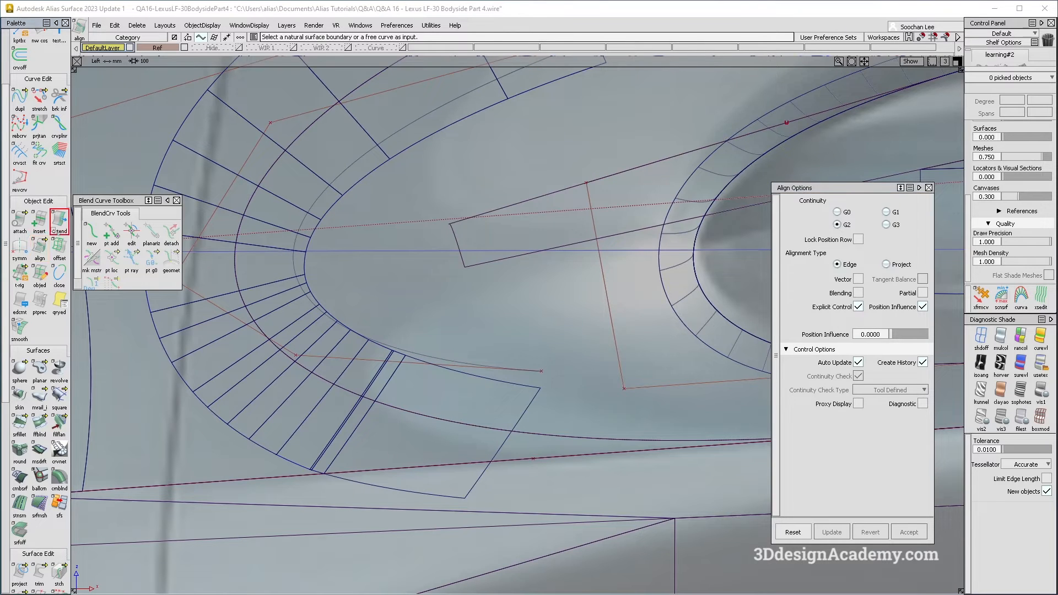
{"action": "double_click", "coordinate": [59, 220]}
{"action": "left_click", "coordinate": [598, 362]}
{"action": "left_click", "coordinate": [513, 371]}
{"action": "left_click_drag", "start_coordinate": [487, 381], "coordinate": [213, 304]}
{"action": "middle_click_drag", "start_coordinate": [620, 170], "coordinate": [521, 260], "text": "alt+shift"}
{"action": "left_click_drag", "start_coordinate": [570, 304], "coordinate": [496, 94], "text": "ctrl+shift"}
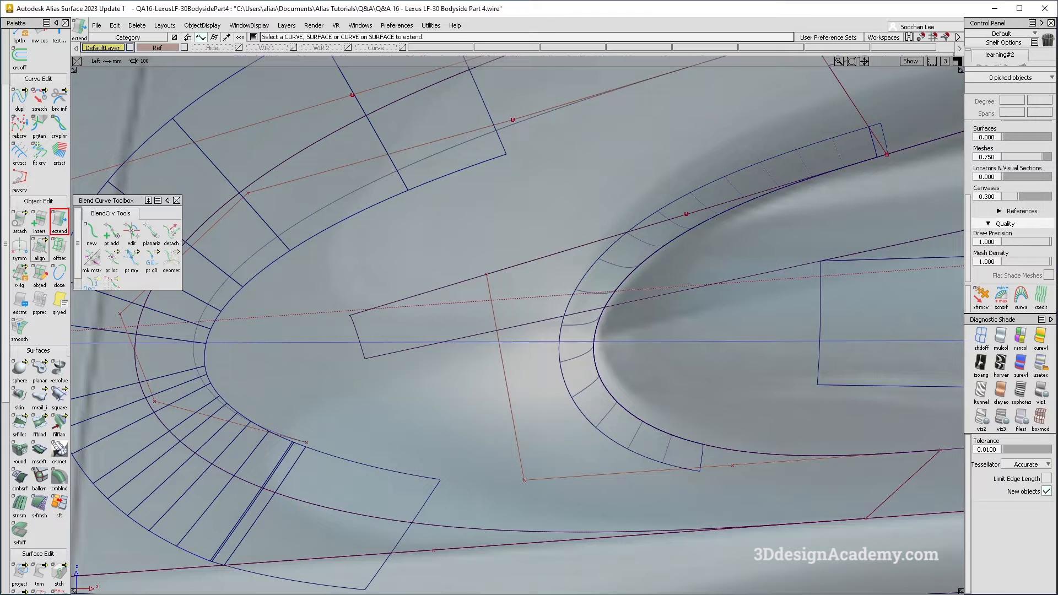
Align the inner offset curve's lower end to the curved fillet surface's inner edge with G2 continuity.
{"action": "left_click", "coordinate": [39, 248]}
{"action": "left_click", "coordinate": [288, 439]}
{"action": "left_click", "coordinate": [310, 444]}
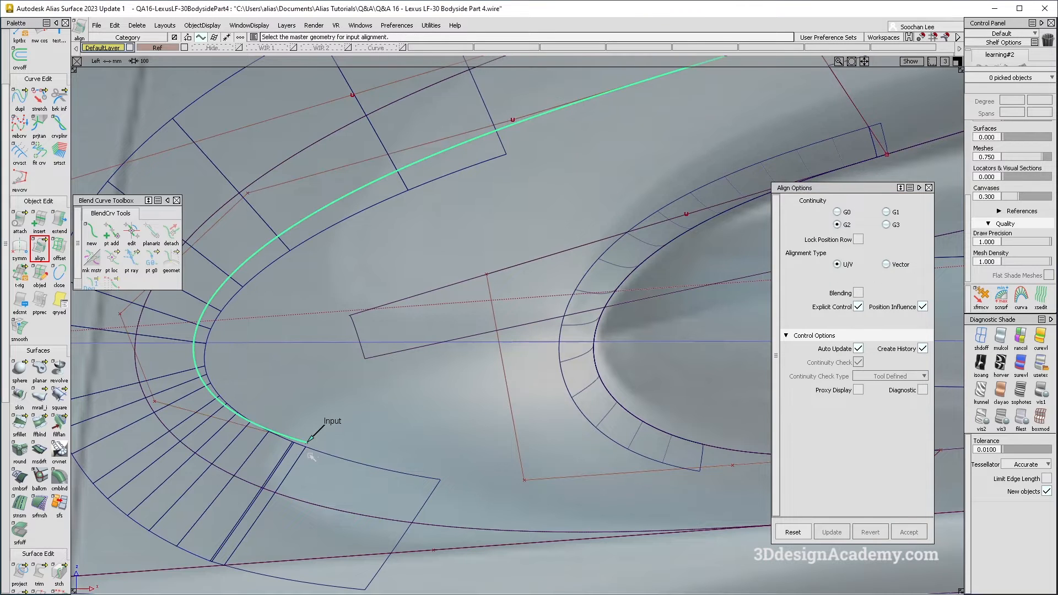
{"action": "left_click", "coordinate": [309, 448]}
Align the inner offset curve's upper end to the lower edge of the upper panel surface with G2 continuity.
{"action": "right_click_drag", "start_coordinate": [349, 433], "coordinate": [413, 339], "text": "alt+shift"}
{"action": "middle_click_drag", "start_coordinate": [412, 339], "coordinate": [397, 384], "text": "alt+shift"}
{"action": "left_click", "coordinate": [489, 275]}
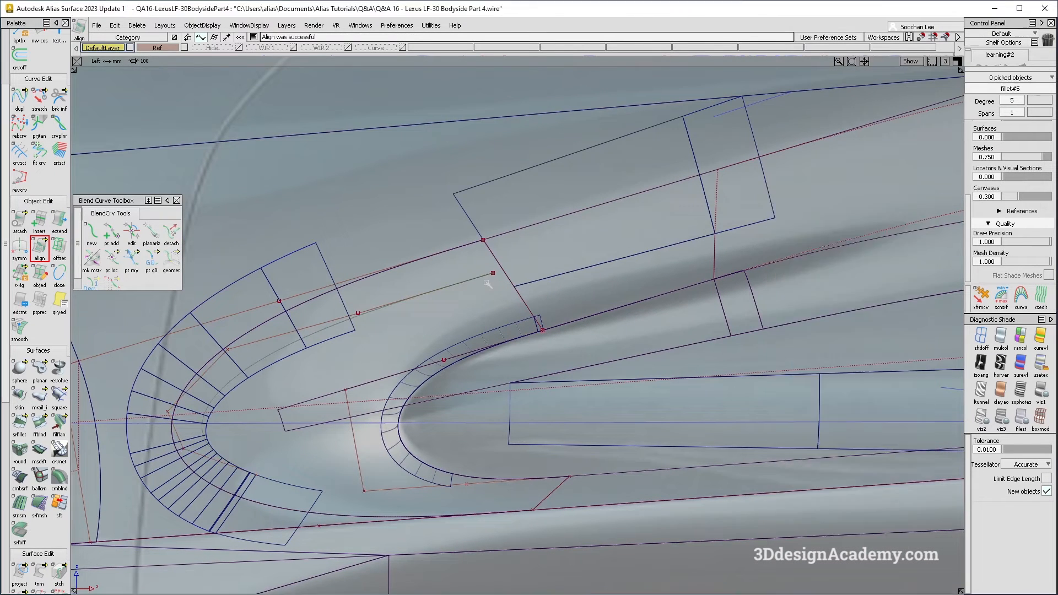
{"action": "left_click", "coordinate": [527, 289]}
{"action": "left_click", "coordinate": [534, 291]}
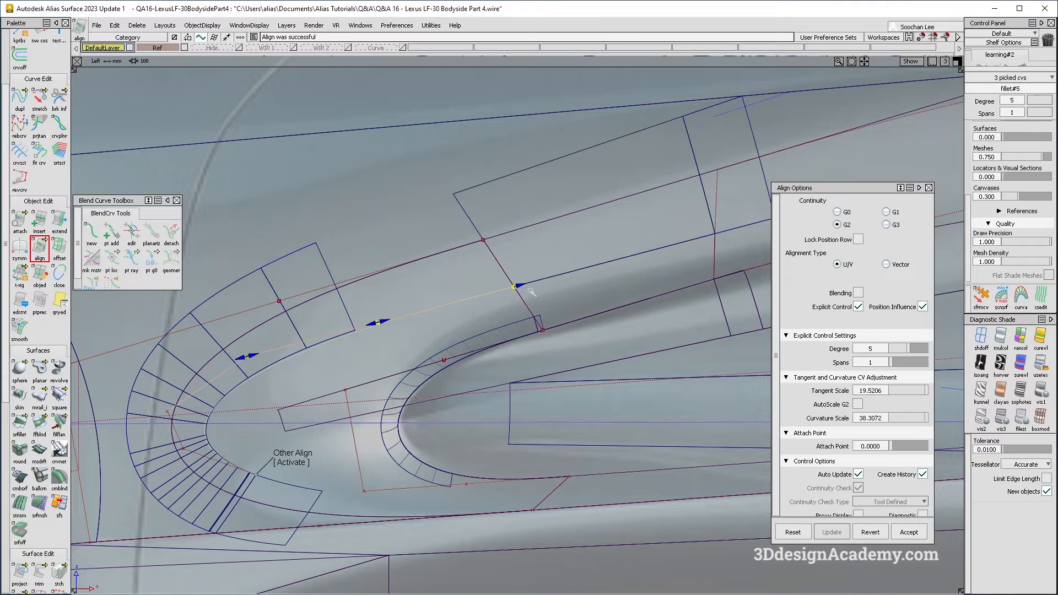
{"action": "middle_click_drag", "start_coordinate": [193, 362], "coordinate": [349, 296], "text": "alt+shift"}
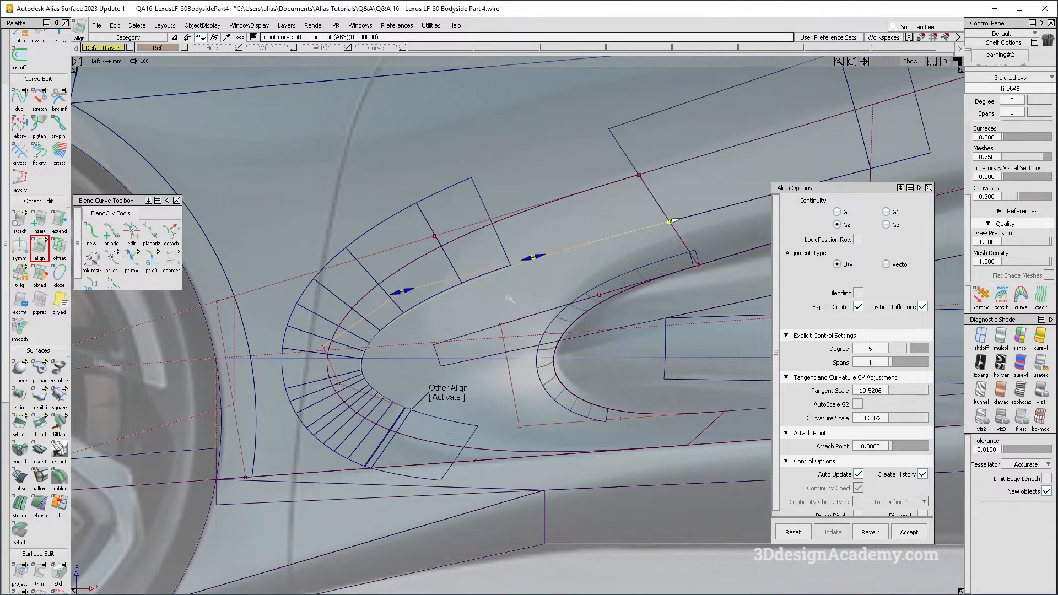
{"action": "middle_click_drag", "start_coordinate": [508, 302], "coordinate": [489, 306], "text": "alt+shift"}
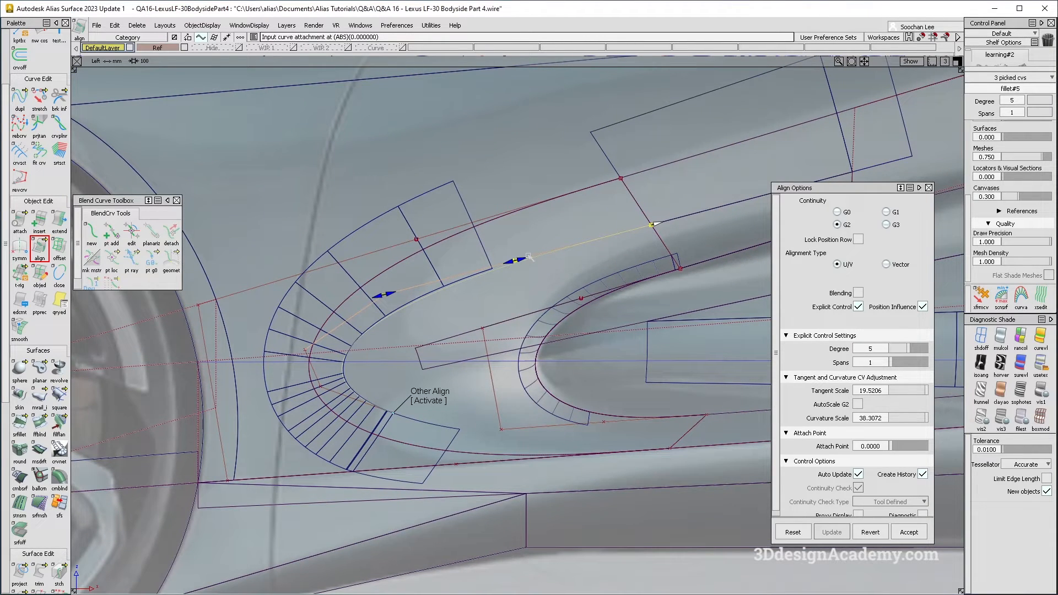
Compare the inner curve's control points with those of the square surface and the curved fillet surface.
{"action": "left_click_drag", "start_coordinate": [529, 257], "coordinate": [686, 381], "text": "ctrl+shift"}
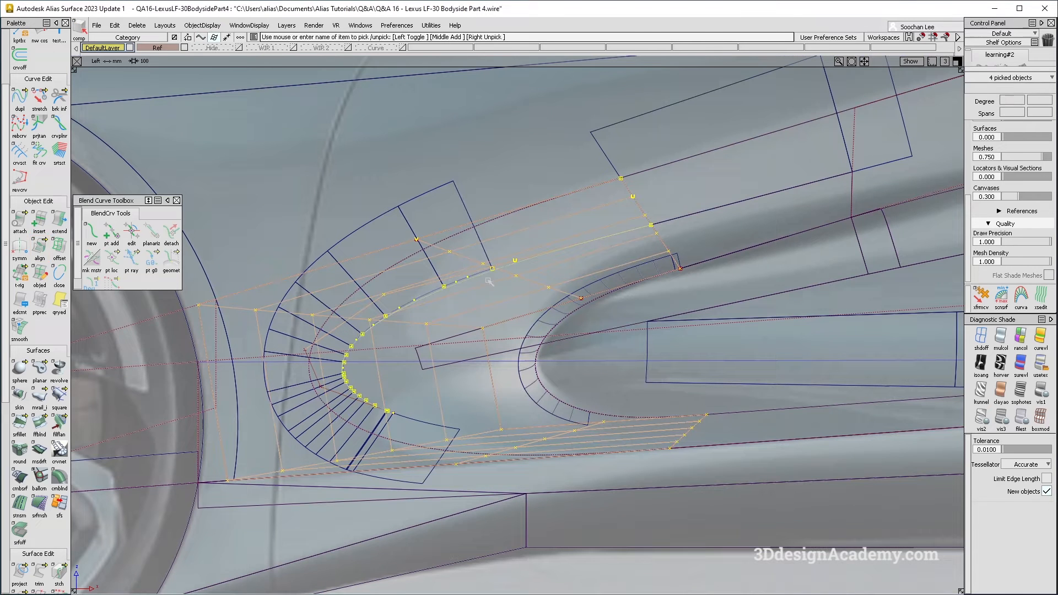
{"action": "left_click_drag", "start_coordinate": [422, 418], "coordinate": [422, 301], "text": "ctrl+shift"}
{"action": "left_click_drag", "start_coordinate": [420, 387], "coordinate": [420, 332], "text": "ctrl+shift"}
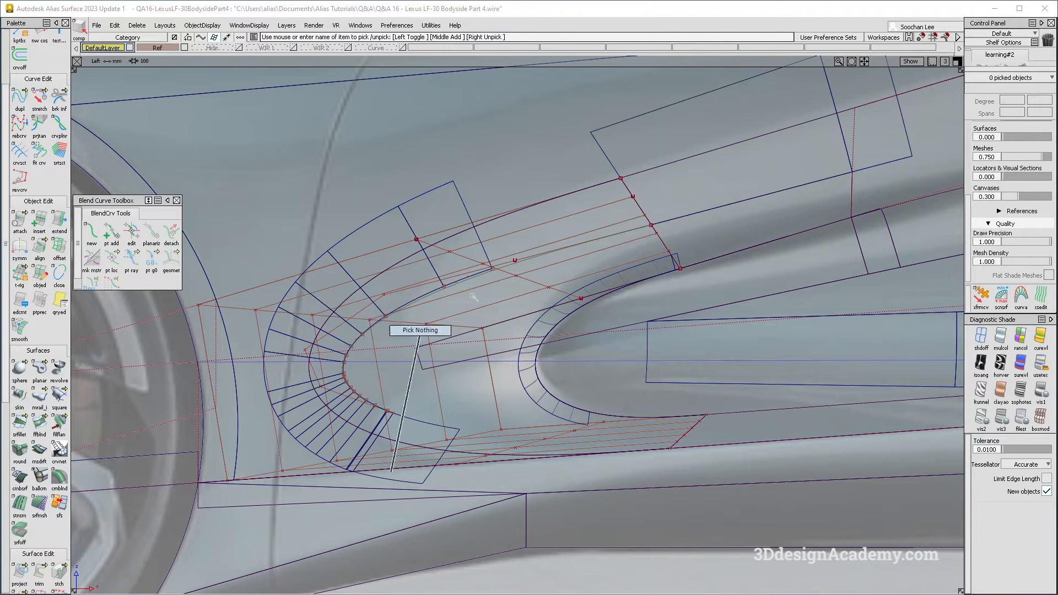
{"action": "left_click", "coordinate": [446, 321]}
{"action": "left_click_drag", "start_coordinate": [444, 418], "coordinate": [443, 358], "text": "ctrl+shift"}
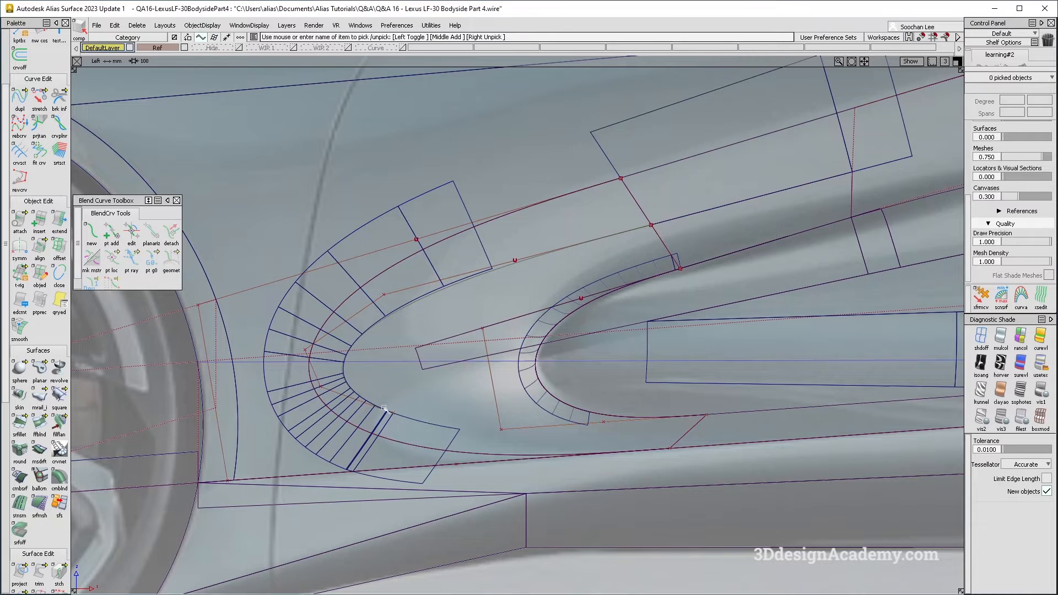
{"action": "middle_click_drag", "start_coordinate": [385, 410], "coordinate": [410, 395], "text": "alt+shift"}
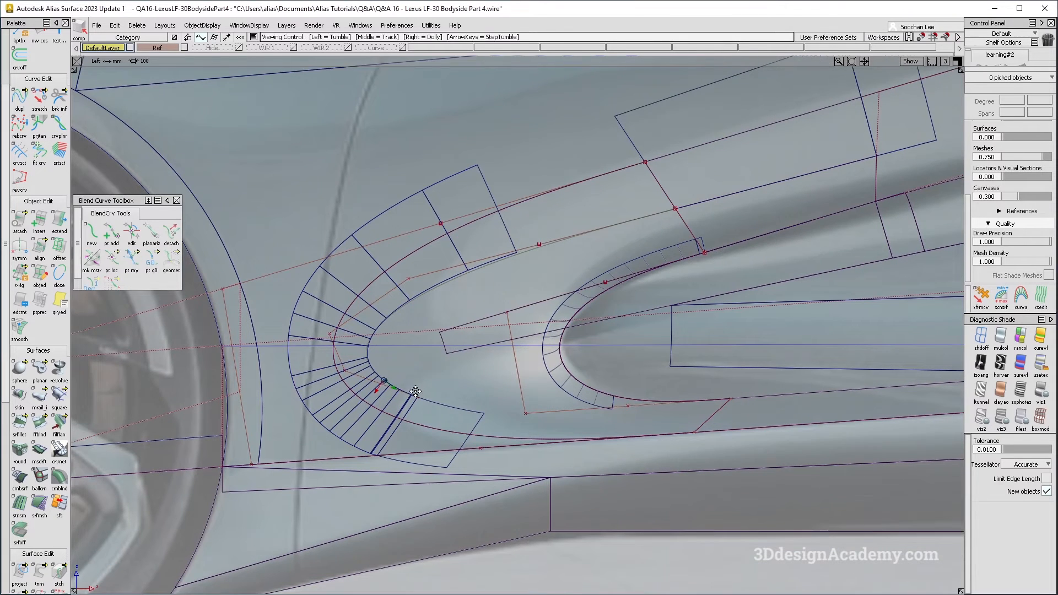
{"action": "middle_click_drag", "start_coordinate": [475, 341], "coordinate": [449, 359], "text": "alt+shift"}
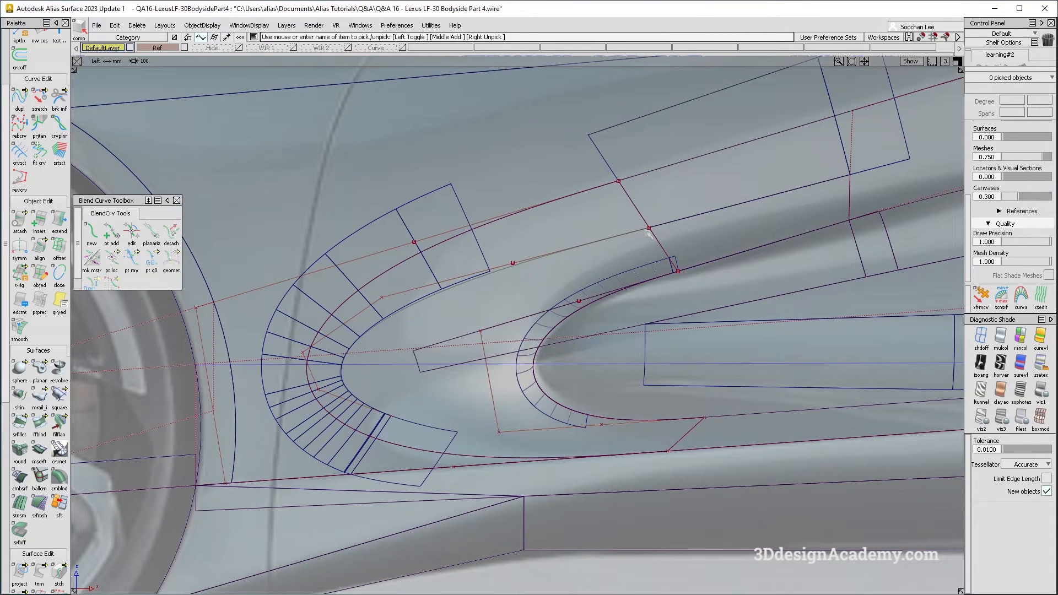
{"action": "left_click", "coordinate": [528, 276]}
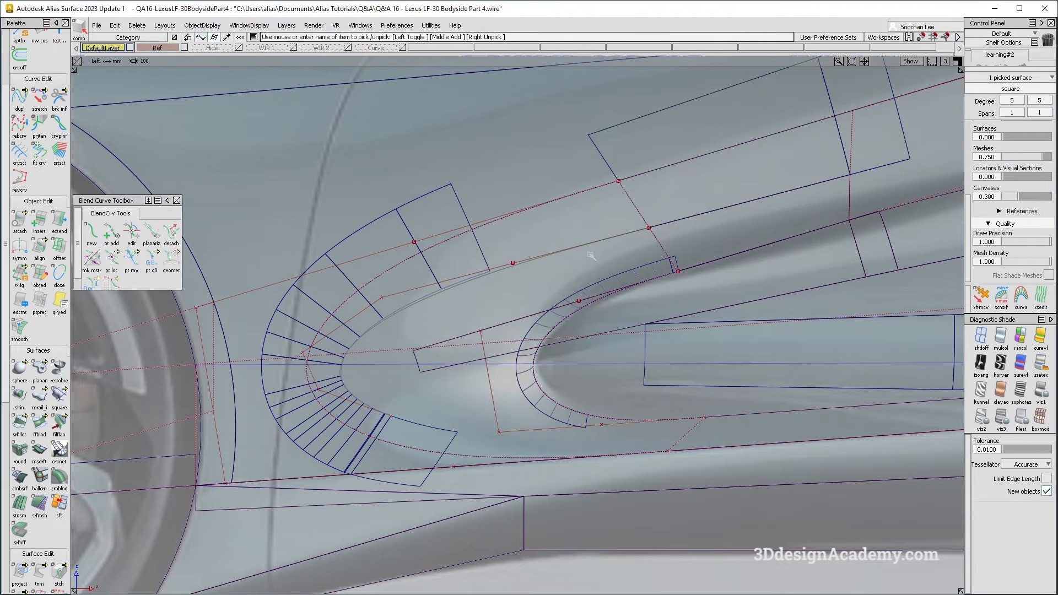
{"action": "middle_click_drag", "start_coordinate": [453, 406], "coordinate": [456, 404], "text": "alt+shift"}
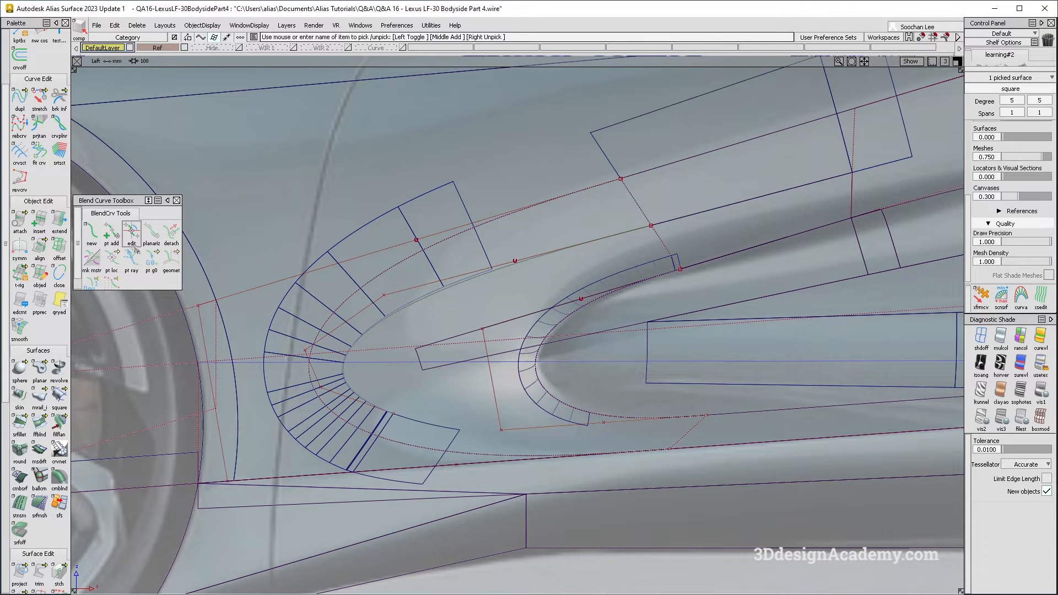
{"action": "left_click_drag", "start_coordinate": [524, 253], "coordinate": [537, 182], "text": "ctrl+shift"}
{"action": "left_click_drag", "start_coordinate": [544, 154], "coordinate": [584, 193], "text": "ctrl+shift"}
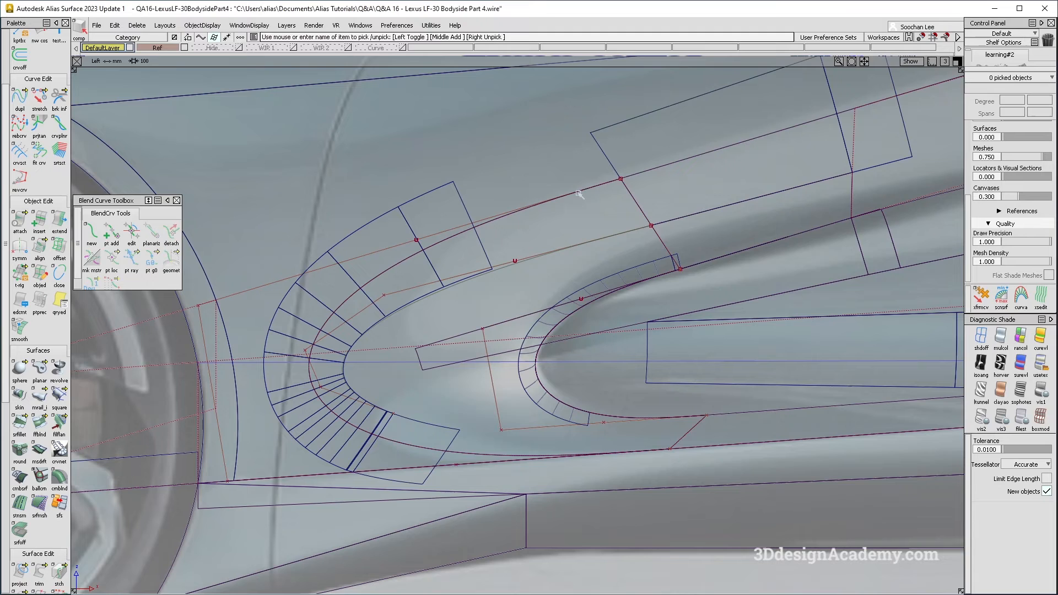
Offset the original fillet curve outward with a distance of -70 mm.
{"action": "left_click", "coordinate": [558, 199]}
{"action": "middle_click_drag", "start_coordinate": [556, 214], "coordinate": [555, 215], "text": "alt+shift"}
{"action": "right_click_drag", "start_coordinate": [555, 215], "coordinate": [522, 244], "text": "alt+shift"}
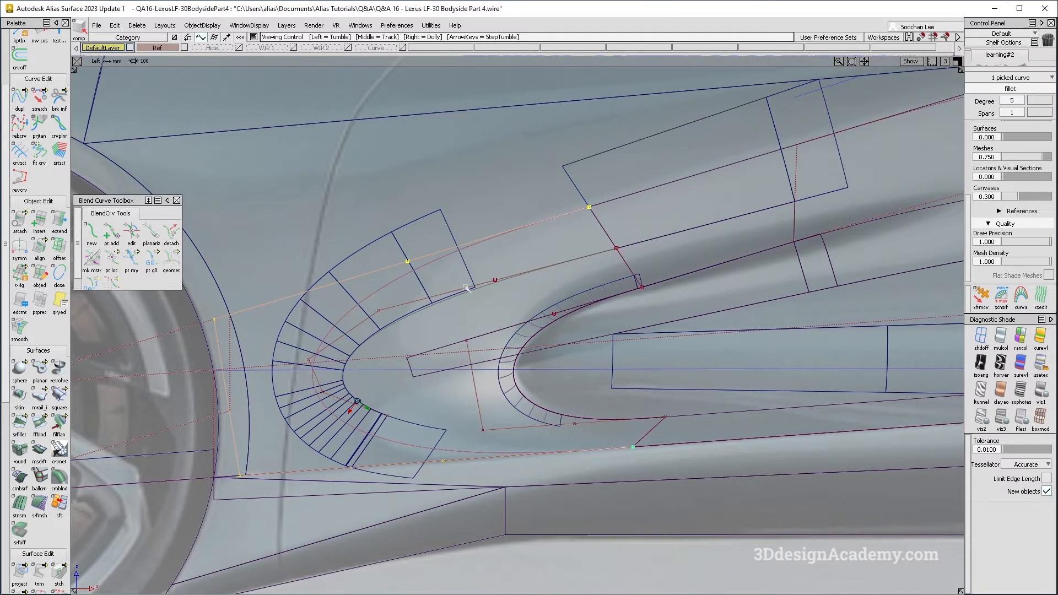
{"action": "middle_click_drag", "start_coordinate": [466, 287], "coordinate": [468, 263], "text": "alt+shift"}
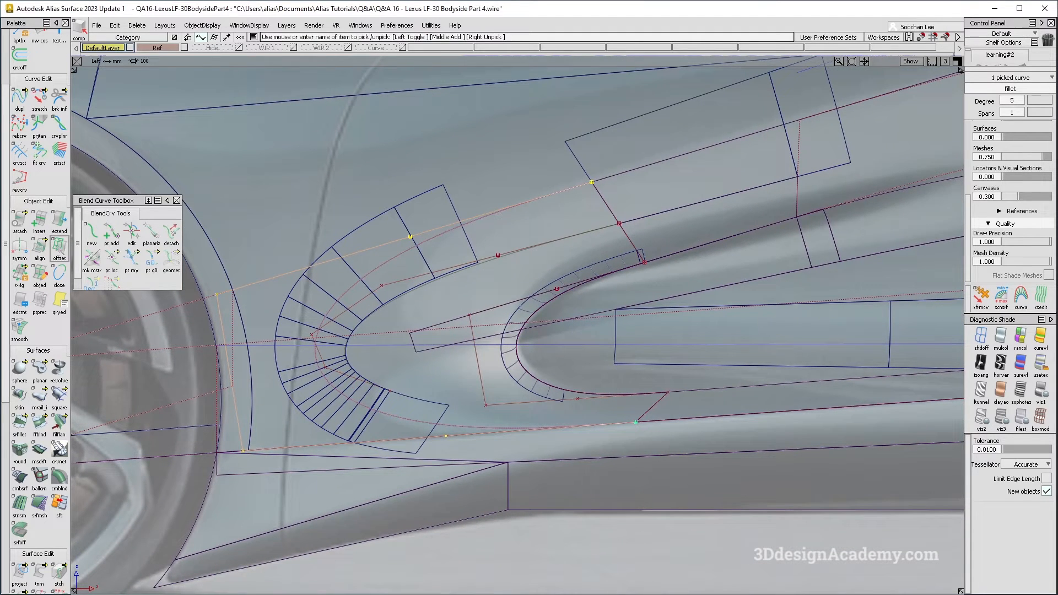
{"action": "left_click", "coordinate": [59, 247]}
{"action": "left_click_drag", "start_coordinate": [419, 337], "coordinate": [369, 358]}
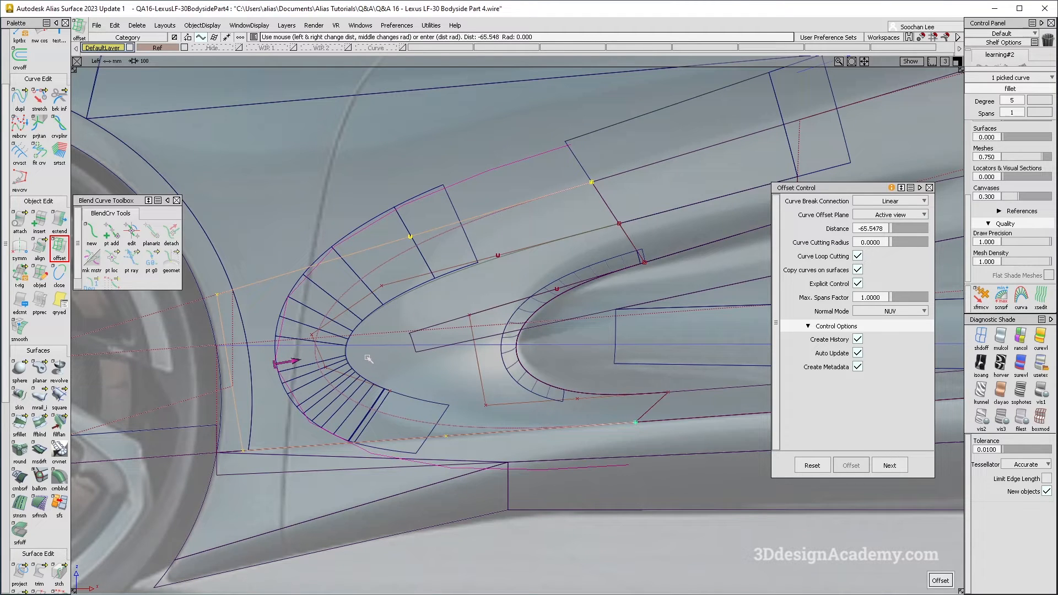
{"action": "key", "text": "space"}
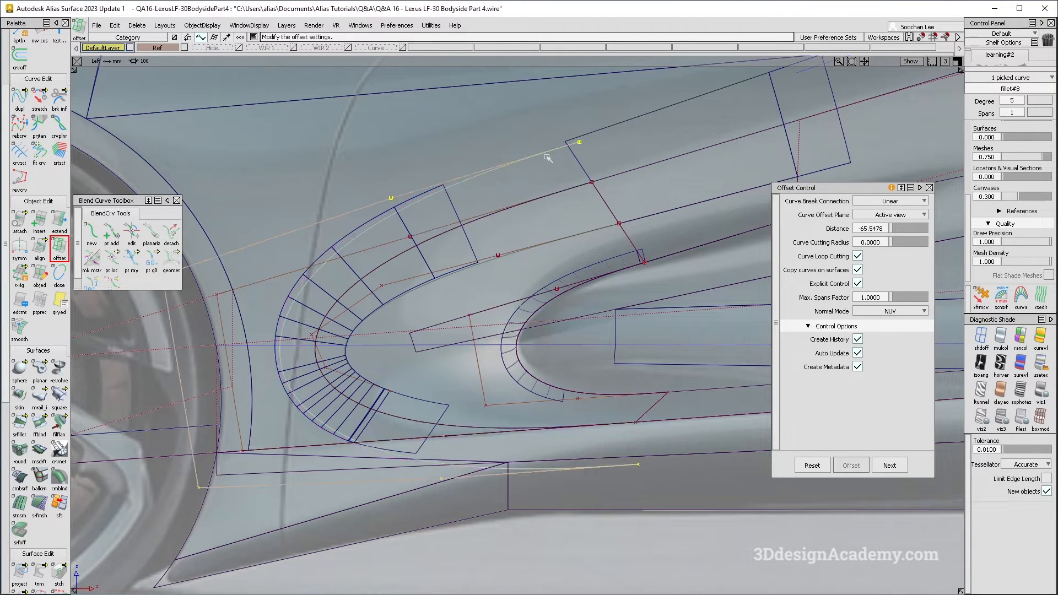
{"action": "middle_click_drag", "start_coordinate": [488, 220], "coordinate": [489, 217], "text": "alt+shift"}
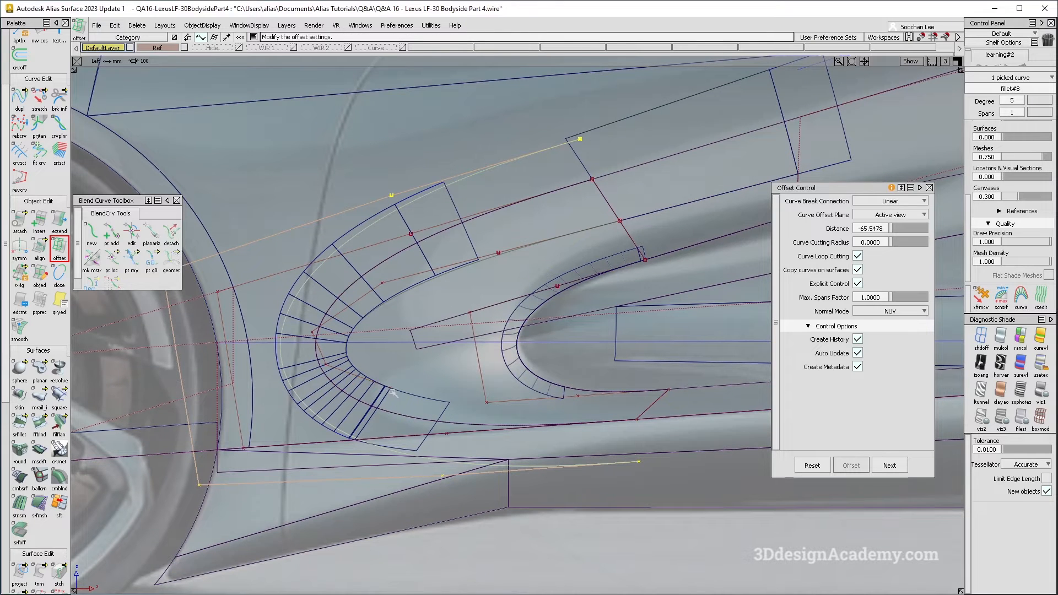
{"action": "left_click", "coordinate": [884, 228]}
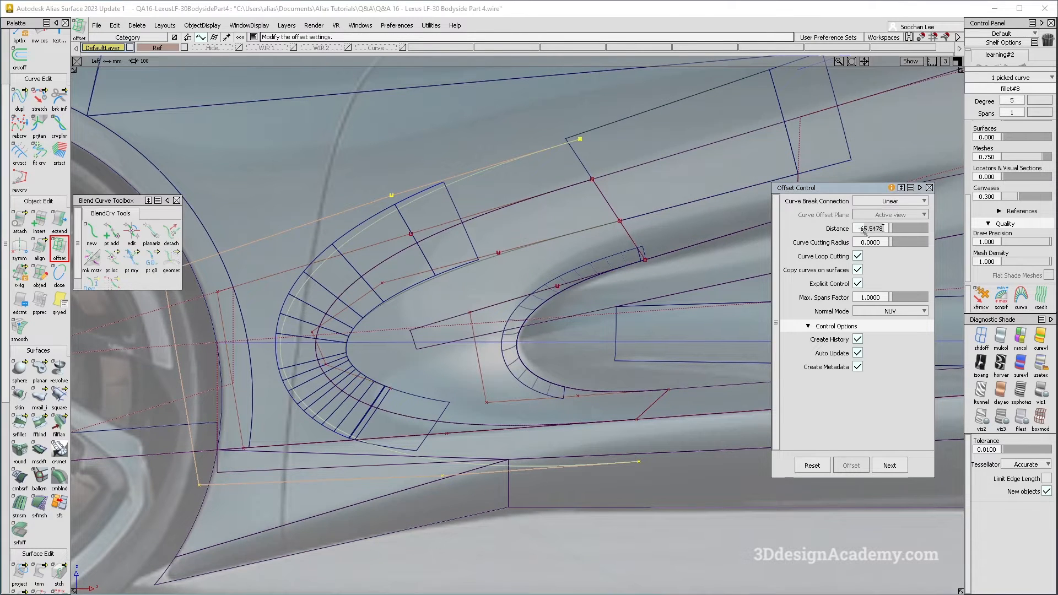
{"action": "key", "text": "Return"}
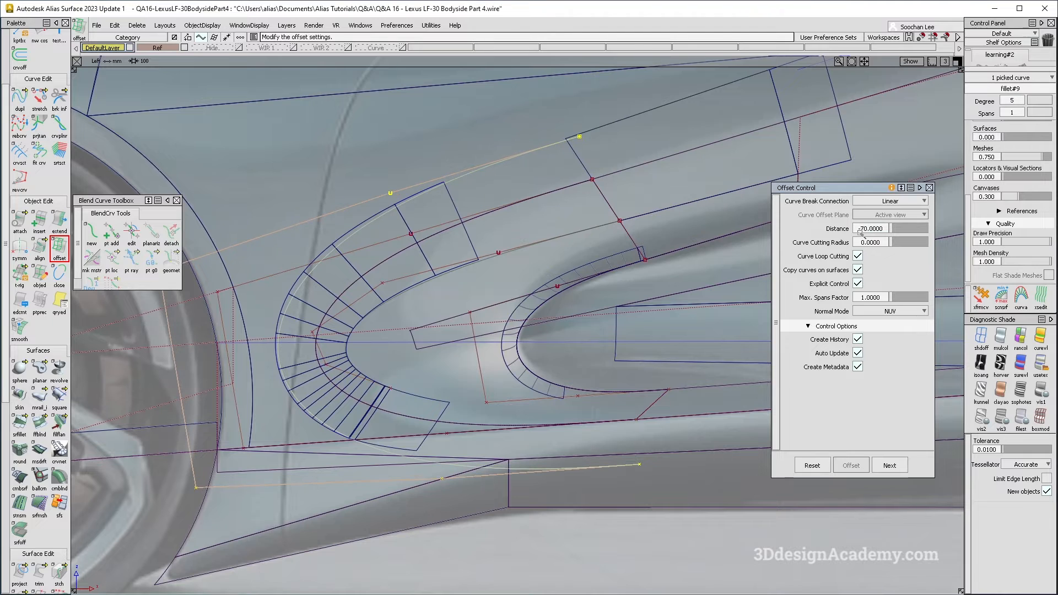
Remove the outer offset curve's history and shorten its ends to the upper panel's corner and the curved fillet surface's outer edge.
{"action": "middle_click_drag", "start_coordinate": [478, 357], "coordinate": [471, 361], "text": "alt+shift"}
{"action": "left_click", "coordinate": [424, 133]}
{"action": "left_click", "coordinate": [59, 221]}
{"action": "left_click", "coordinate": [539, 150]}
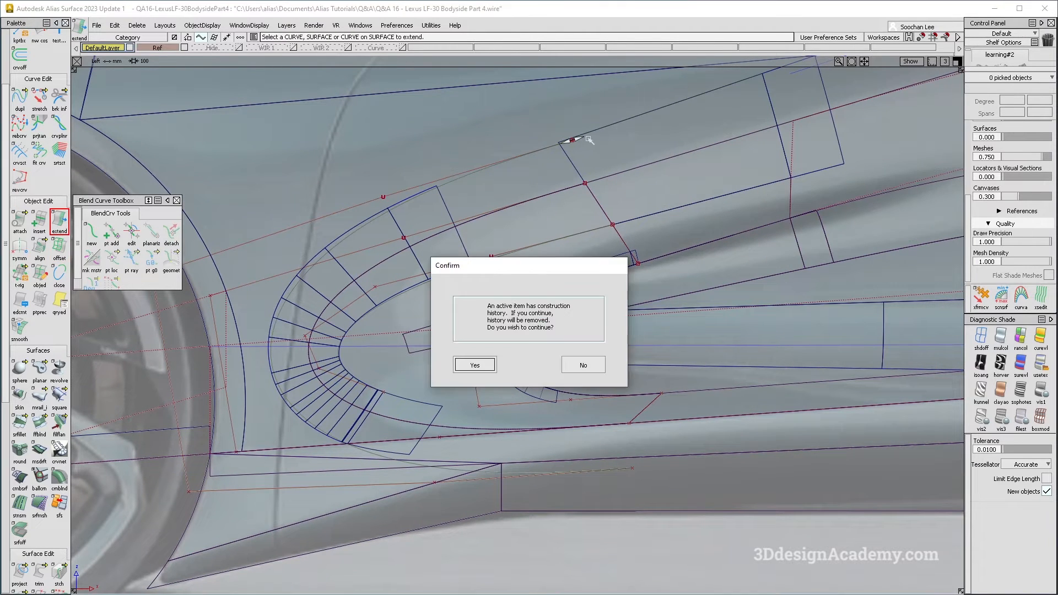
{"action": "key", "text": "Return"}
{"action": "left_click_drag", "start_coordinate": [563, 147], "coordinate": [560, 142]}
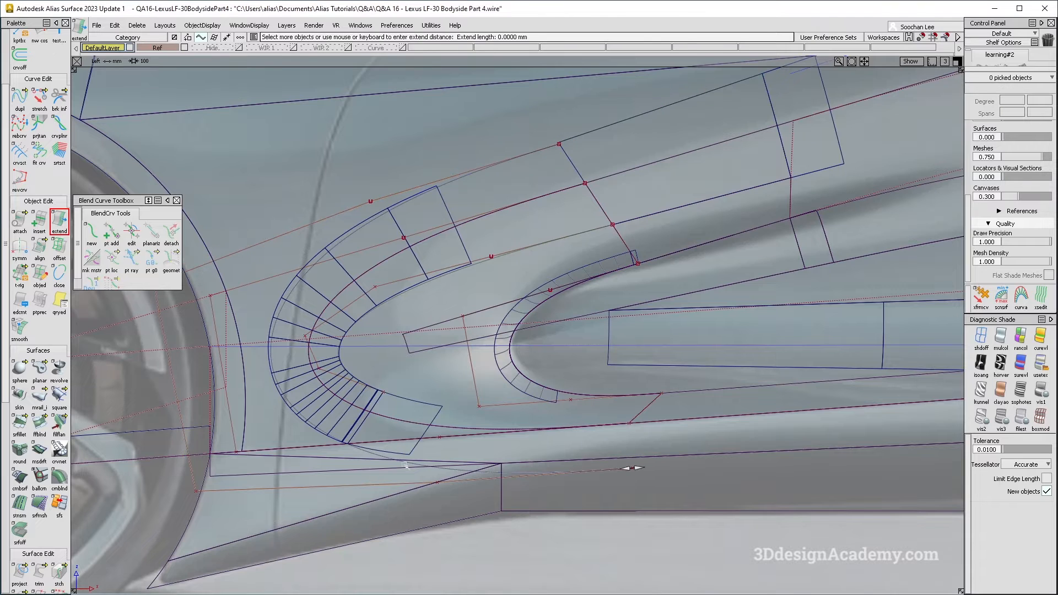
{"action": "scroll", "coordinate": [351, 457], "scroll_direction": "up", "scroll_amount": 4}
{"action": "left_click", "coordinate": [313, 443]}
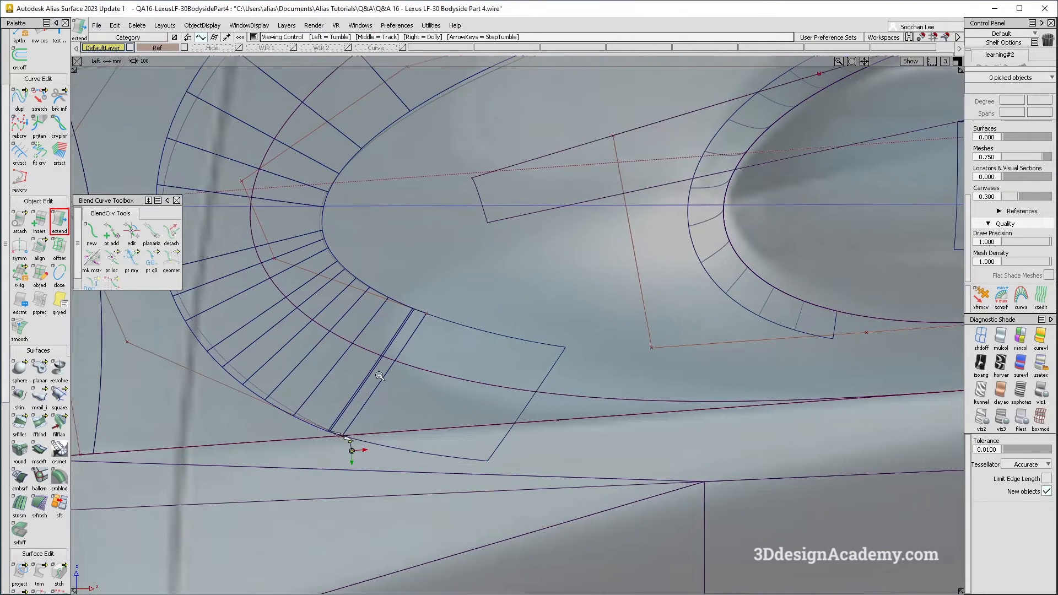
{"action": "left_click", "coordinate": [349, 449]}
Align the outer offset curve's upper end to the adjoining edge of the upper panel surface with G2 continuity.
{"action": "scroll", "coordinate": [350, 449], "scroll_direction": "down", "scroll_amount": 4}
{"action": "left_click", "coordinate": [40, 247]}
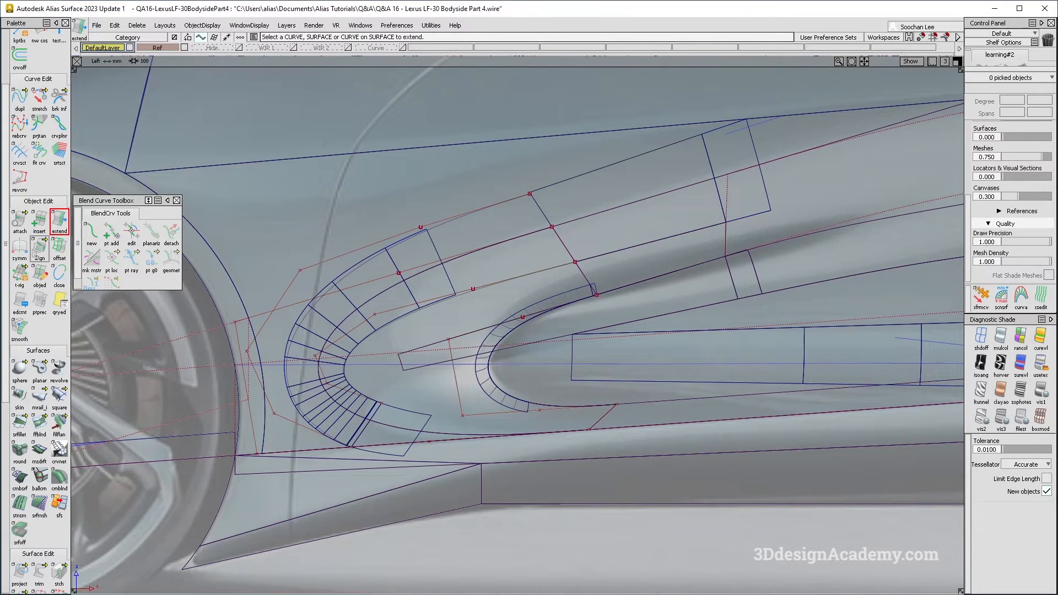
{"action": "left_click", "coordinate": [528, 195]}
{"action": "left_click", "coordinate": [549, 189]}
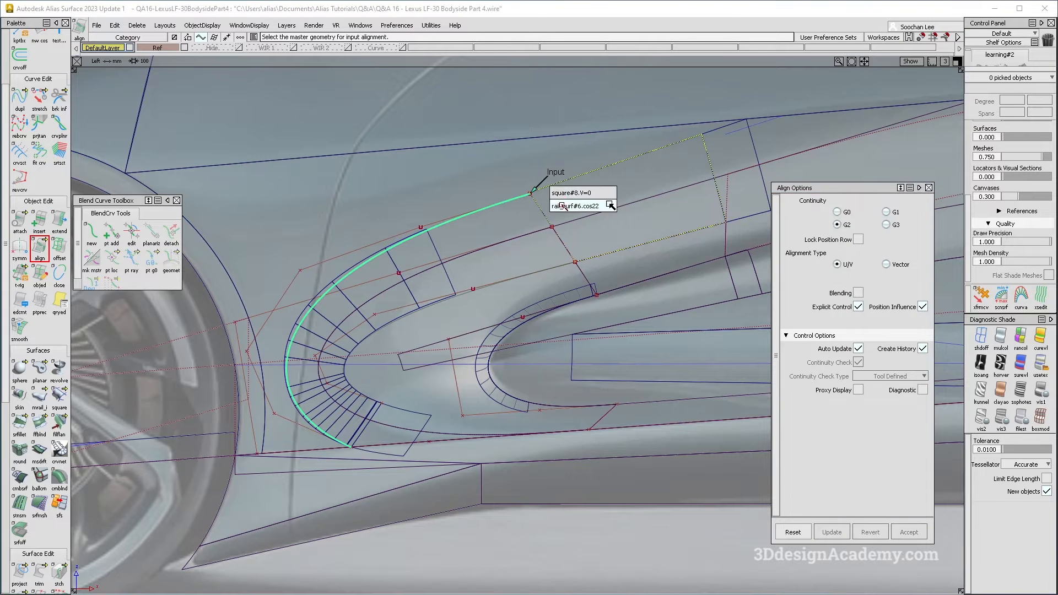
{"action": "left_click", "coordinate": [585, 195]}
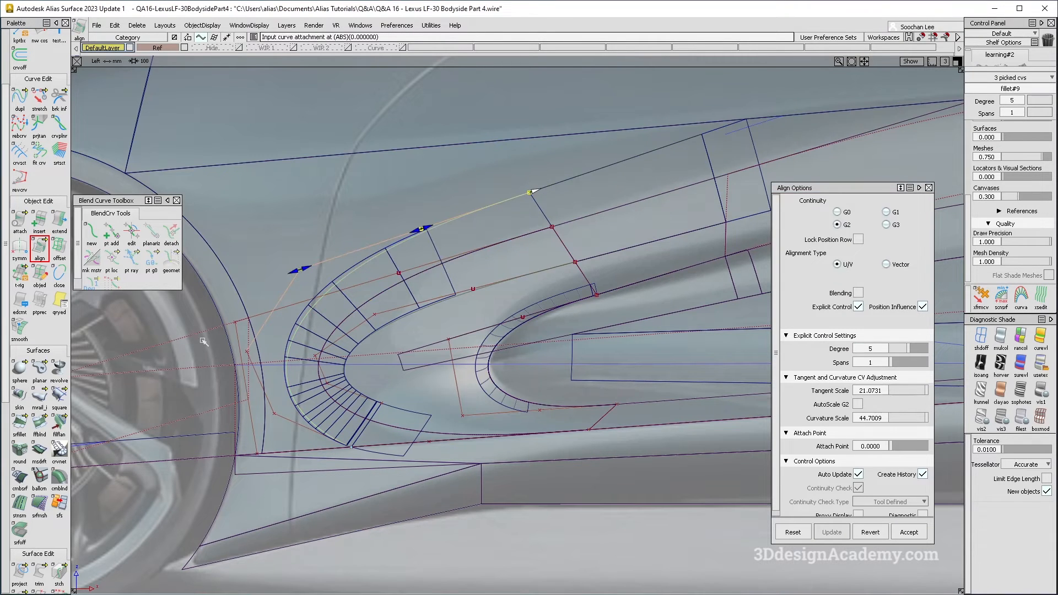
Align the outer offset curve's lower end to the outer edge of the extended lower fillet patch with G2 continuity.
{"action": "scroll", "coordinate": [423, 389], "scroll_direction": "up", "scroll_amount": 5}
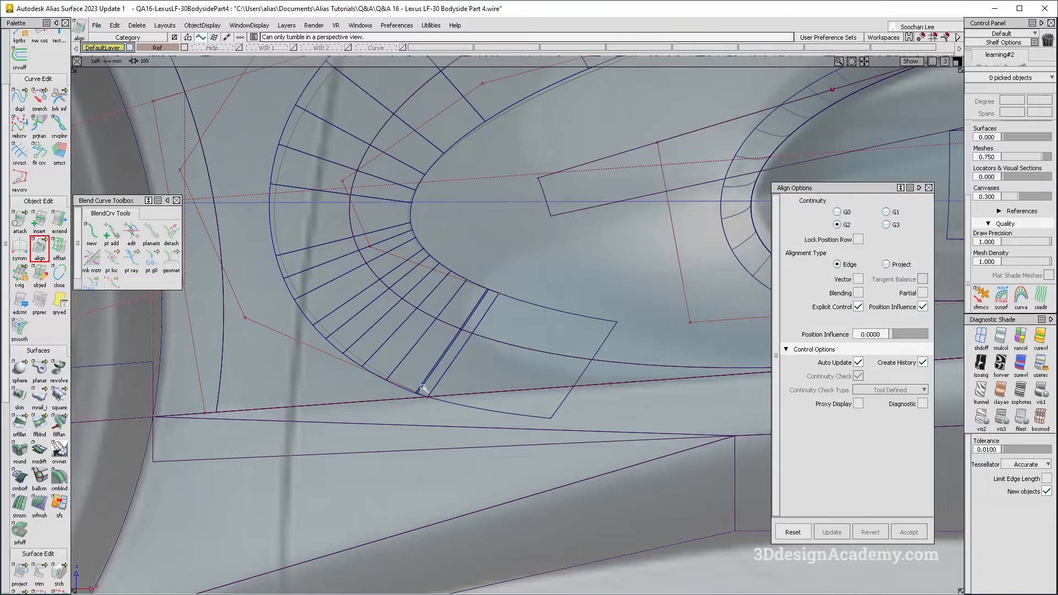
{"action": "left_click", "coordinate": [423, 390]}
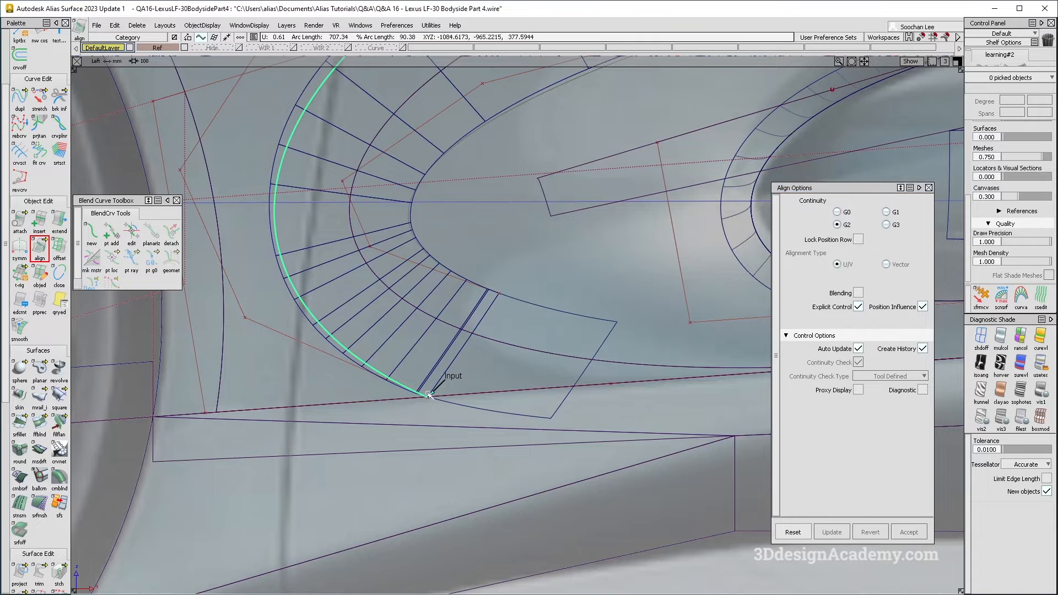
{"action": "left_click", "coordinate": [436, 398]}
{"action": "scroll", "coordinate": [152, 303], "scroll_direction": "down", "scroll_amount": 3}
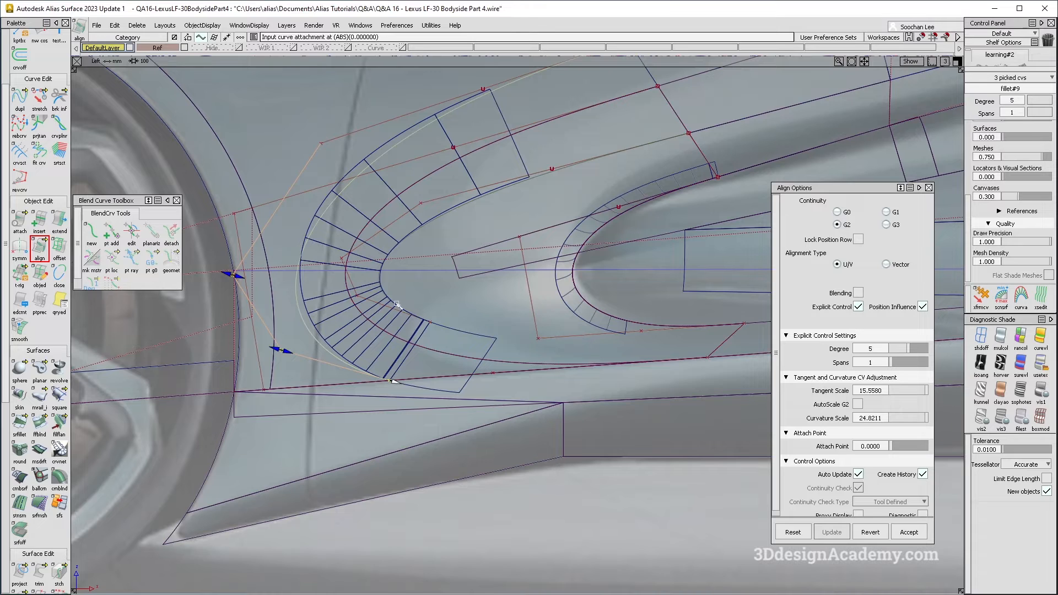
Adjust the outer curve's lower tangent and curvature scales to about 13.98 and 23.5, and its upper ones to about 22.67 and 48.67.
{"action": "left_click_drag", "start_coordinate": [292, 356], "coordinate": [303, 357]}
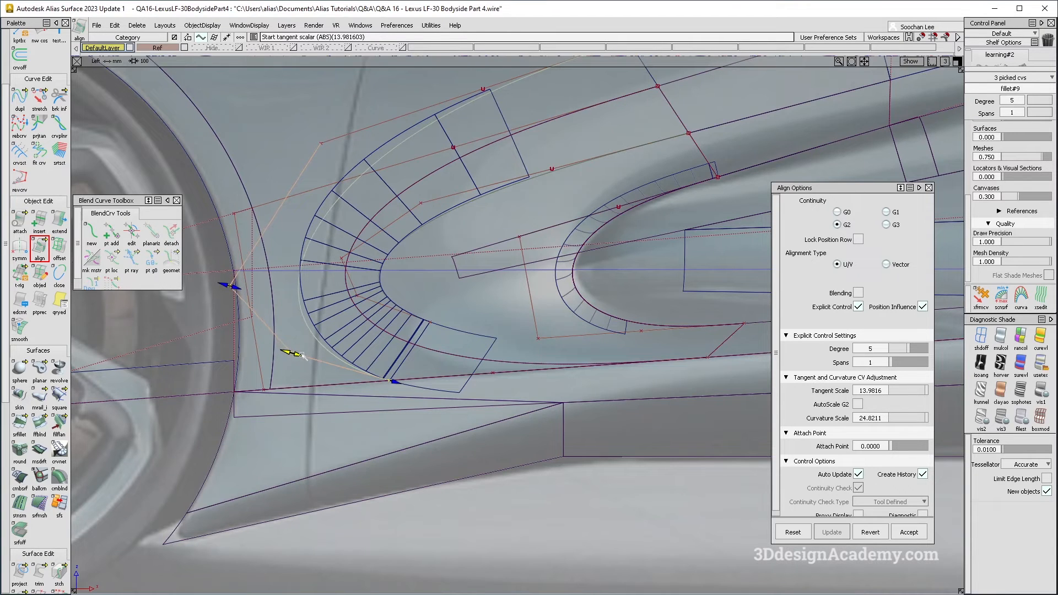
{"action": "middle_click_drag", "start_coordinate": [512, 94], "coordinate": [494, 143], "text": "alt+shift"}
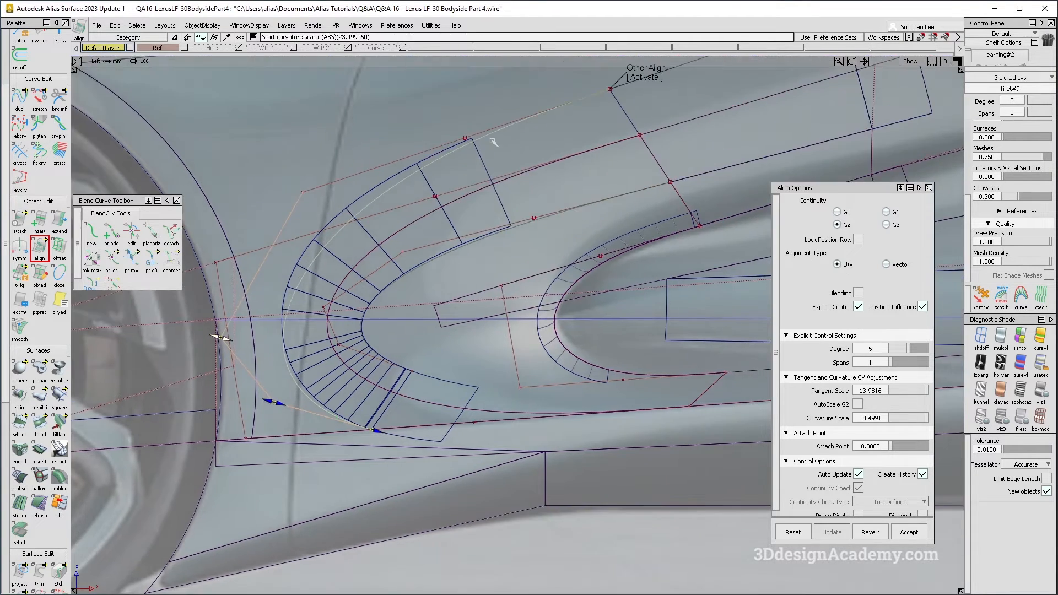
{"action": "left_click", "coordinate": [645, 77]}
{"action": "left_click_drag", "start_coordinate": [467, 139], "coordinate": [460, 142]}
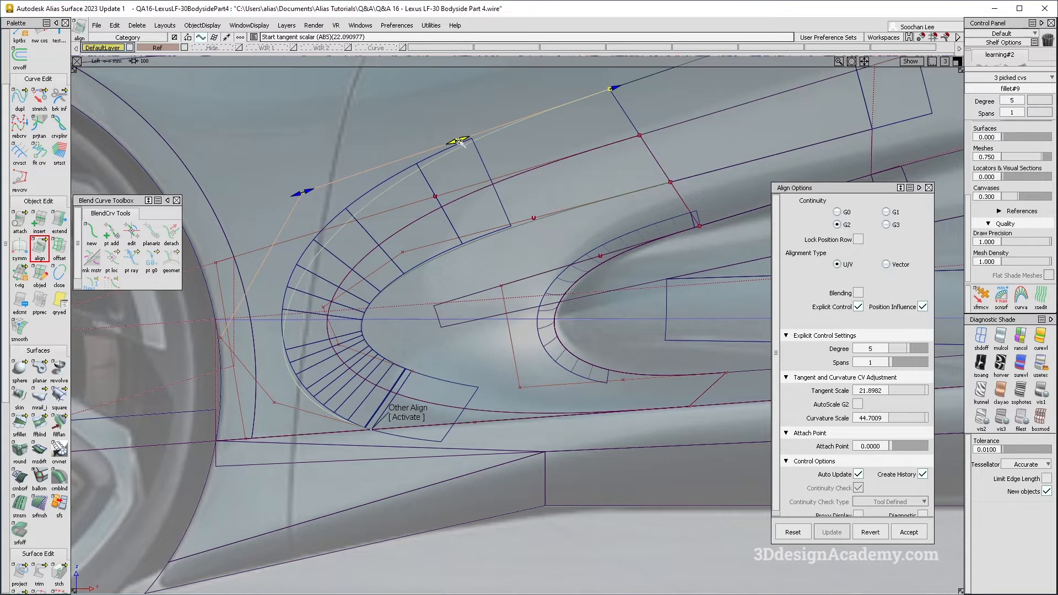
{"action": "left_click_drag", "start_coordinate": [308, 192], "coordinate": [285, 206]}
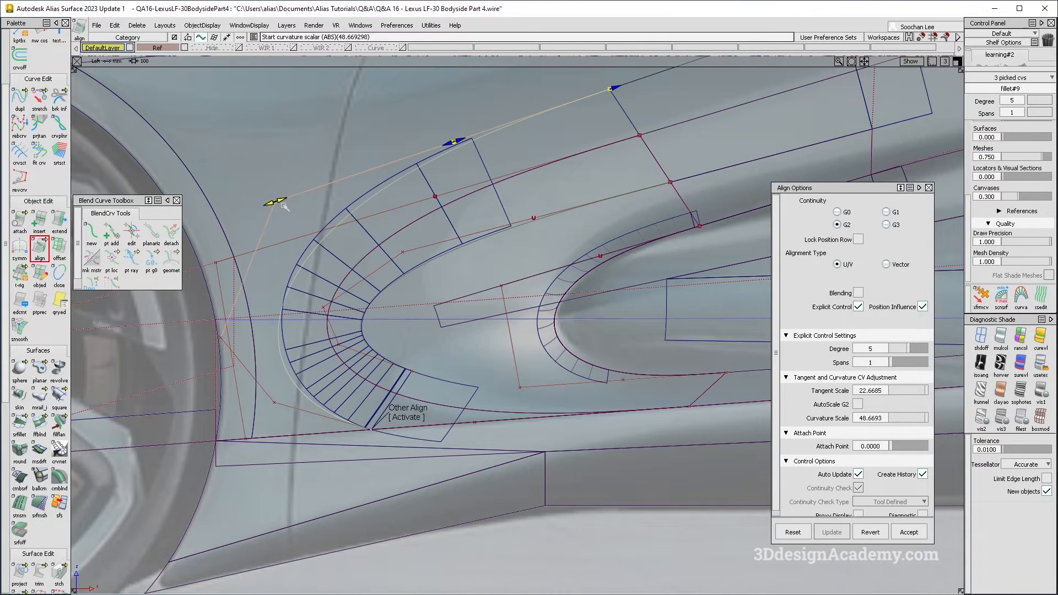
{"action": "middle_click_drag", "start_coordinate": [327, 238], "coordinate": [340, 231], "text": "alt+shift"}
{"action": "left_click", "coordinate": [357, 264]}
{"action": "left_click_drag", "start_coordinate": [332, 268], "coordinate": [327, 301]}
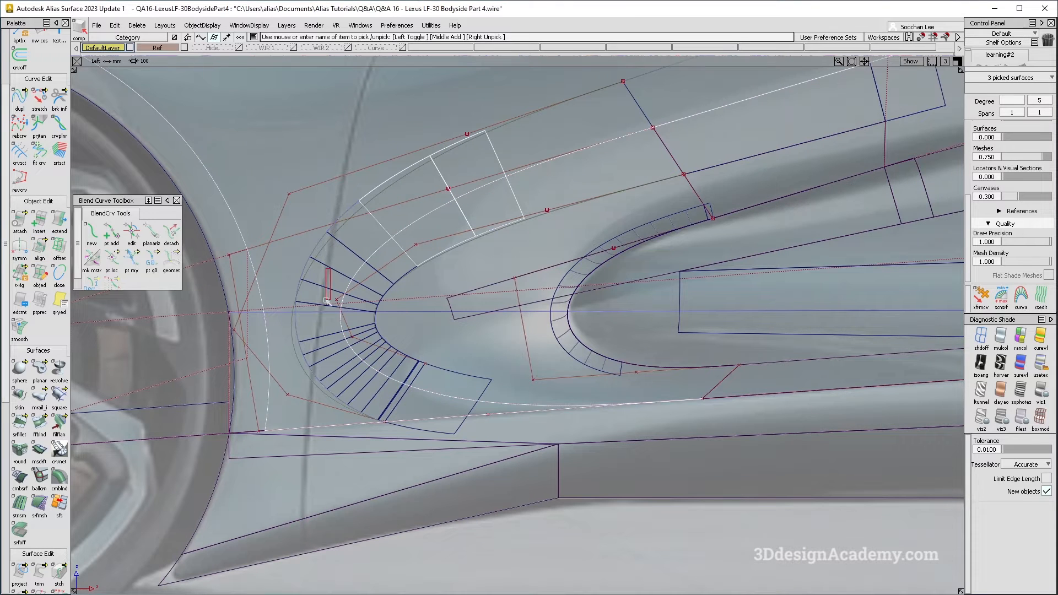
{"action": "key", "text": "ctrl+shift+n"}
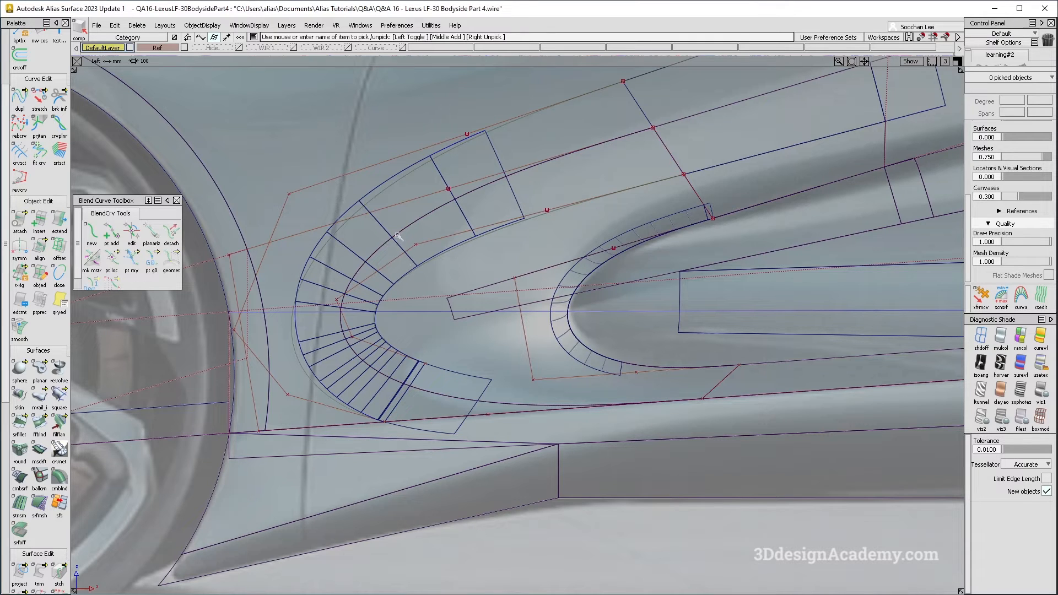
Delete the old curved fillet surface strips between the inner and outer curves, keeping the extended lower patch.
{"action": "mouse_move", "coordinate": [433, 172]}
{"action": "left_mouse_down"}
{"action": "mouse_move", "coordinate": [362, 231]}
{"action": "mouse_move", "coordinate": [324, 337]}
{"action": "mouse_move", "coordinate": [334, 361]}
{"action": "left_mouse_up"}
{"action": "left_click_drag", "start_coordinate": [361, 394], "coordinate": [396, 404]}
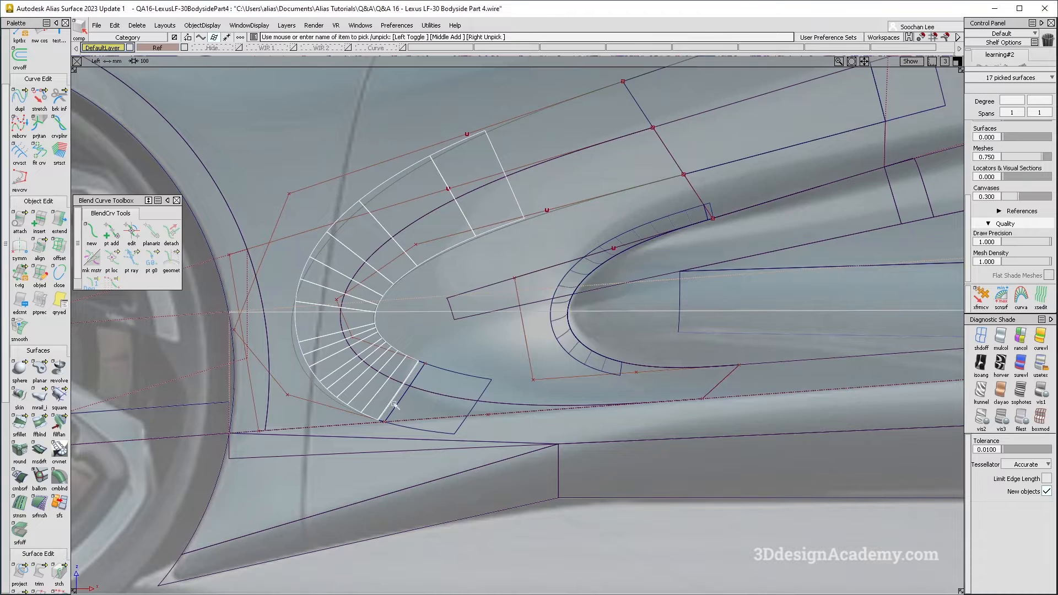
{"action": "scroll", "coordinate": [394, 404], "scroll_direction": "up", "scroll_amount": 5}
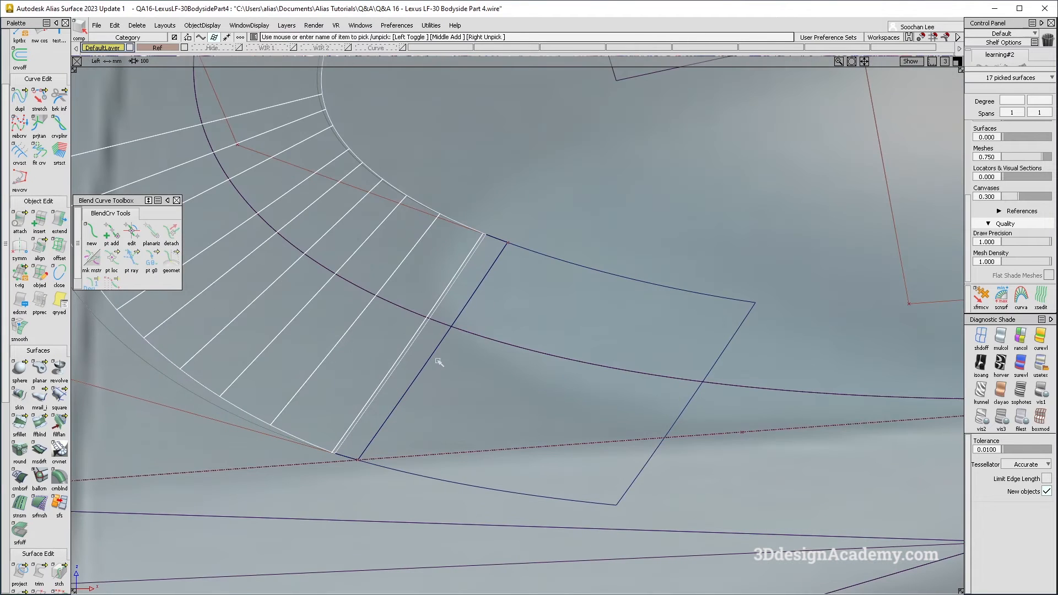
{"action": "left_click_drag", "start_coordinate": [415, 361], "coordinate": [416, 363]}
{"action": "left_click", "coordinate": [472, 270]}
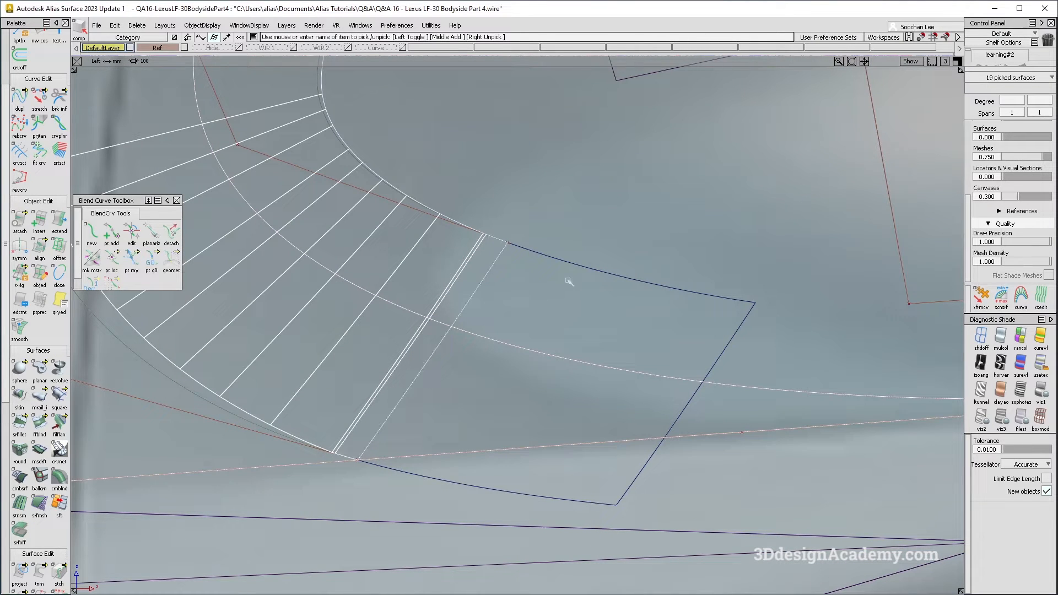
{"action": "left_click", "coordinate": [529, 348]}
{"action": "scroll", "coordinate": [530, 353], "scroll_direction": "down", "scroll_amount": 5}
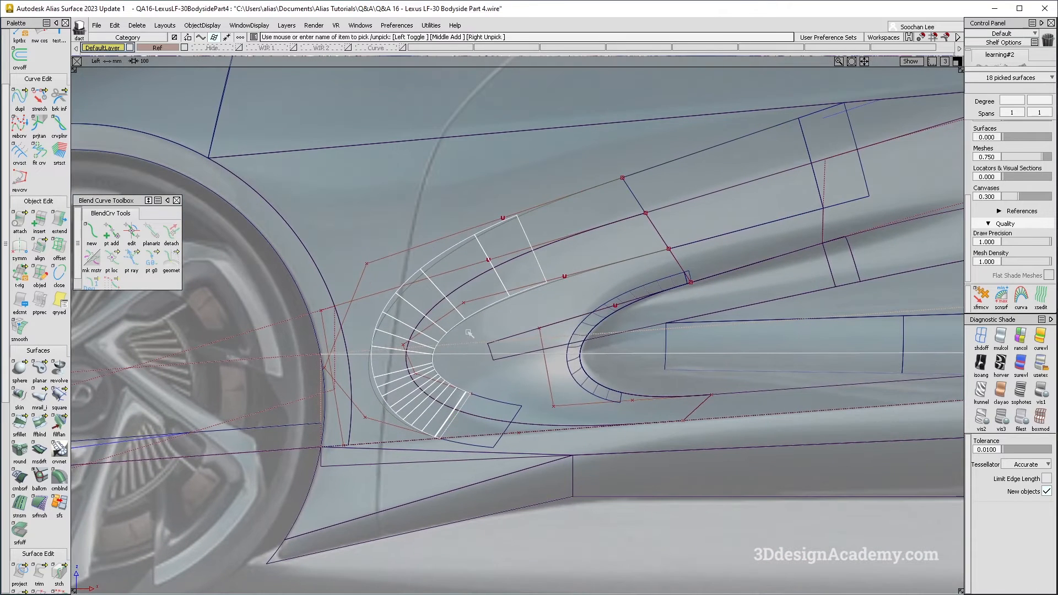
{"action": "key", "text": "ctrl+shift+n"}
{"action": "left_click_drag", "start_coordinate": [377, 200], "coordinate": [532, 358]}
{"action": "left_click_drag", "start_coordinate": [357, 323], "coordinate": [465, 402]}
{"action": "key", "text": "Delete"}
{"action": "key", "text": "Return"}
{"action": "left_click_drag", "start_coordinate": [385, 389], "coordinate": [491, 442]}
{"action": "key", "text": "Delete"}
{"action": "key", "text": "Return"}
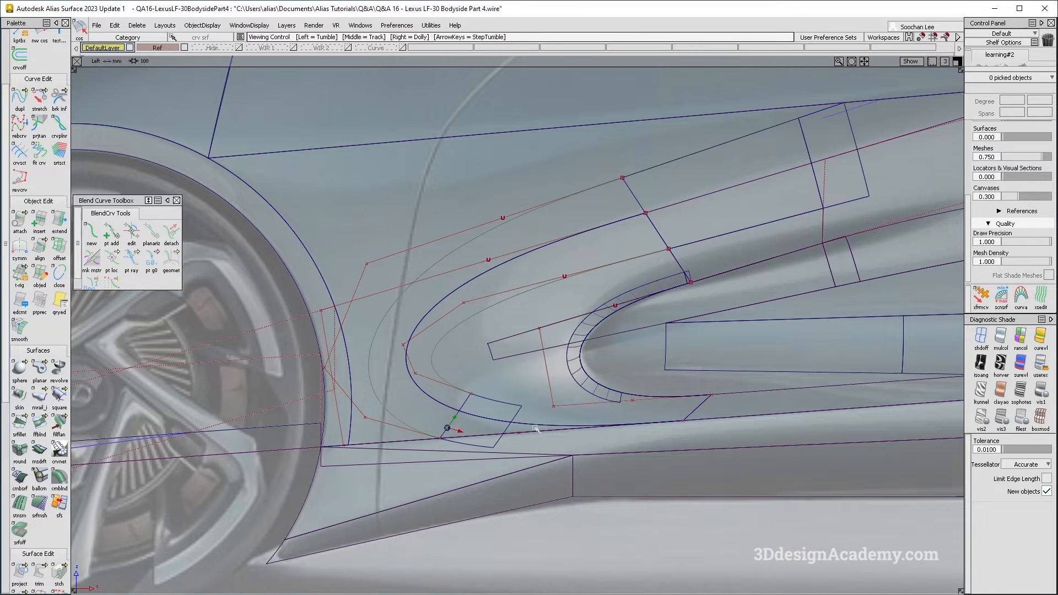
Reopen the inner curve's lower-end alignment and examine its tangent and curvature handles.
{"action": "left_click", "coordinate": [494, 358]}
{"action": "left_click_drag", "start_coordinate": [494, 358], "coordinate": [485, 358], "text": "ctrl+shift"}
{"action": "left_click", "coordinate": [433, 362]}
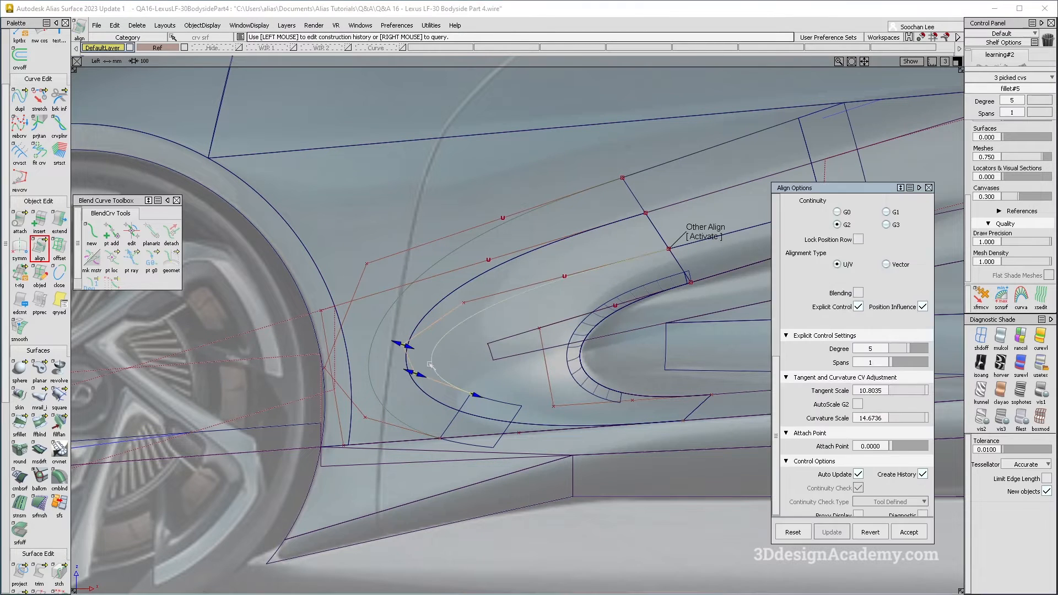
{"action": "left_click_drag", "start_coordinate": [425, 376], "coordinate": [416, 353]}
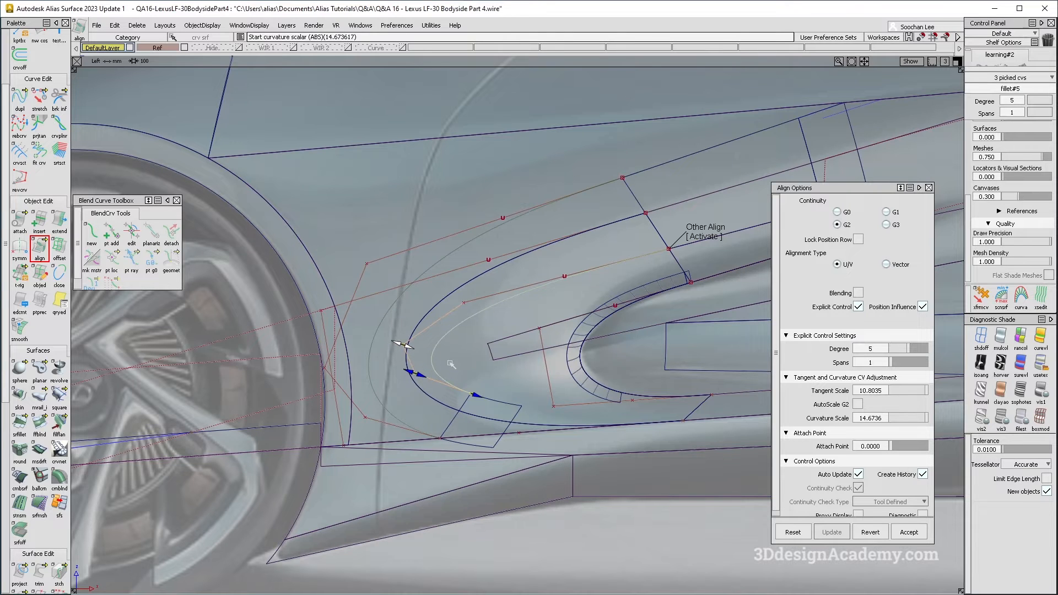
{"action": "left_click_drag", "start_coordinate": [431, 462], "coordinate": [430, 315], "text": "ctrl+shift"}
Build a Square surface from the lower patch edge, outer curve, upper panel edge and inner curve, with G2 curvature at both surface edges.
{"action": "middle_click_drag", "start_coordinate": [537, 310], "coordinate": [503, 328], "text": "alt+shift"}
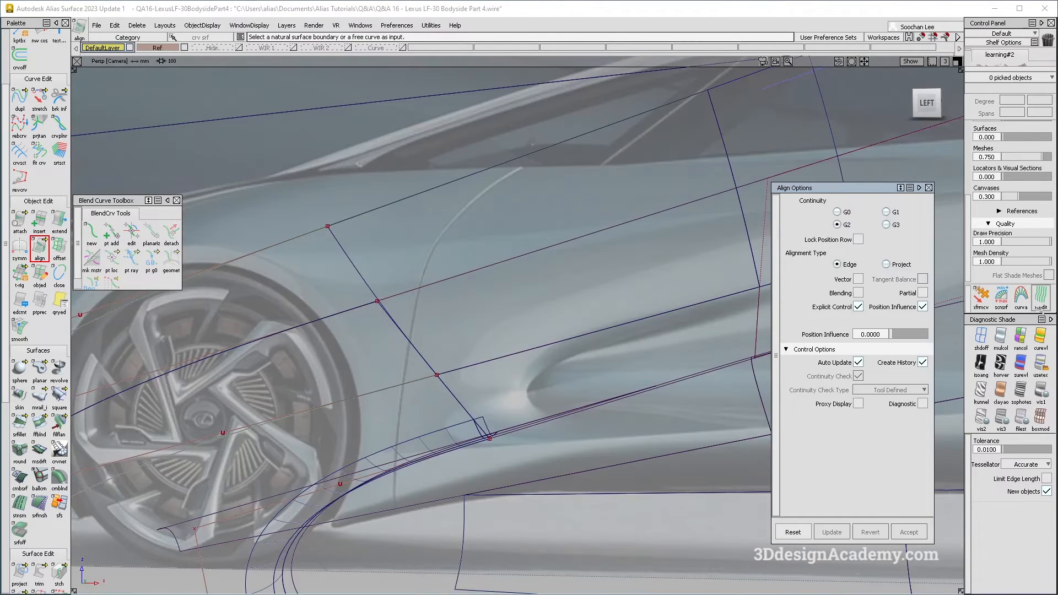
{"action": "left_click_drag", "start_coordinate": [503, 328], "coordinate": [499, 325], "text": "alt+shift"}
{"action": "mouse_move", "coordinate": [498, 325]}
{"action": "right_mouse_down", "text": "alt+shift"}
{"action": "mouse_move", "coordinate": [529, 308]}
{"action": "mouse_move", "coordinate": [496, 331]}
{"action": "right_mouse_up", "text": "alt+shift"}
{"action": "left_click_drag", "start_coordinate": [496, 331], "coordinate": [430, 361], "text": "alt+shift"}
{"action": "left_click", "coordinate": [332, 387], "text": "alt+shift"}
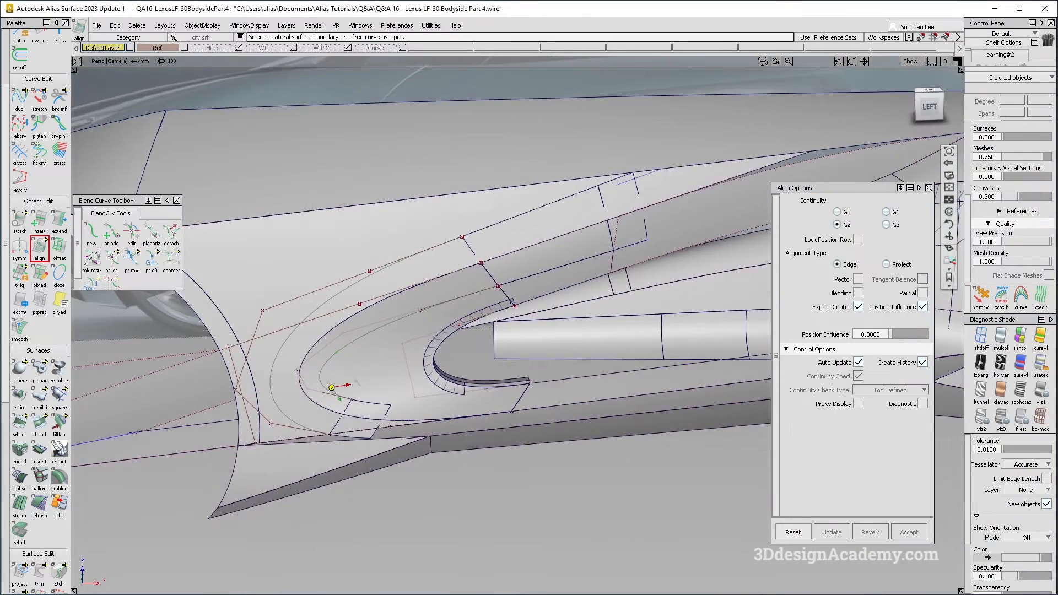
{"action": "right_click_drag", "start_coordinate": [332, 387], "coordinate": [386, 375], "text": "alt+shift"}
{"action": "left_click", "coordinate": [387, 431], "text": "alt+shift"}
{"action": "right_click_drag", "start_coordinate": [387, 430], "coordinate": [386, 408], "text": "alt+shift"}
{"action": "left_click", "coordinate": [59, 396]}
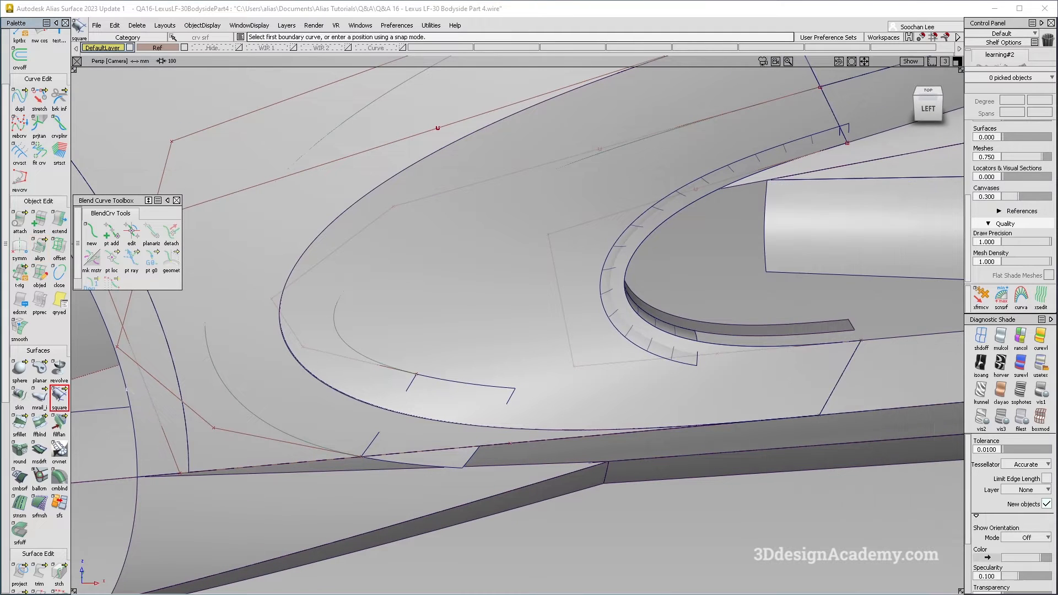
{"action": "left_click", "coordinate": [413, 385]}
{"action": "right_click_drag", "start_coordinate": [394, 367], "coordinate": [335, 350], "text": "alt+shift"}
{"action": "middle_click_drag", "start_coordinate": [335, 351], "coordinate": [356, 351], "text": "alt+shift"}
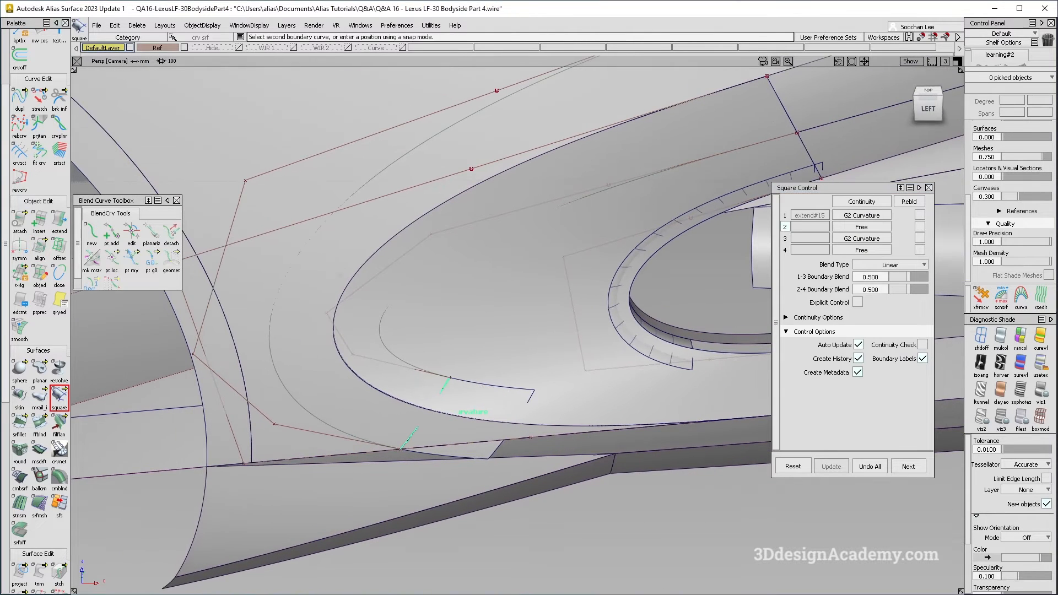
{"action": "left_click", "coordinate": [283, 382]}
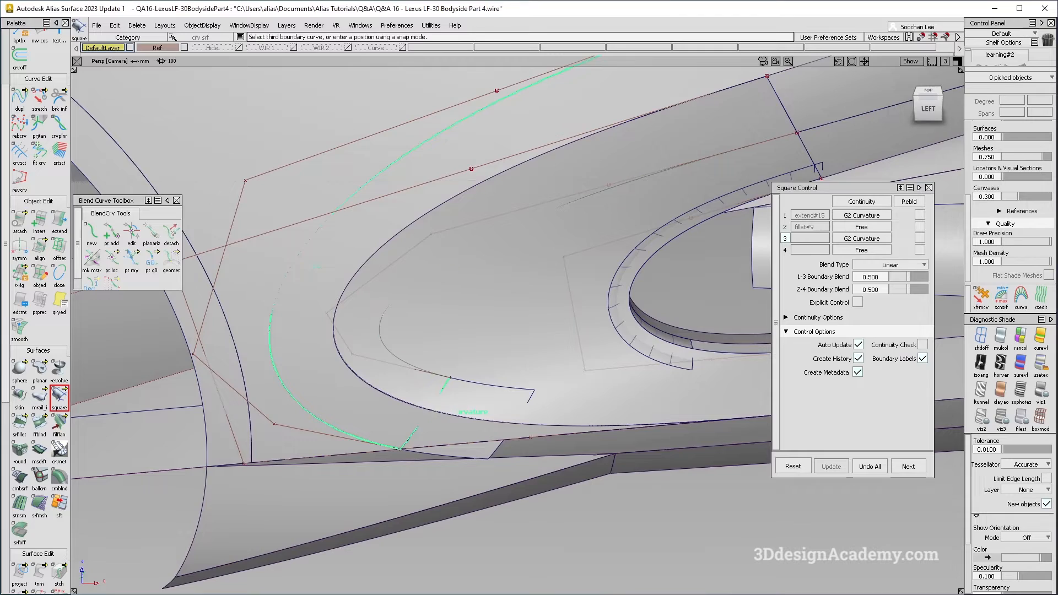
{"action": "left_click", "coordinate": [387, 351]}
{"action": "right_click_drag", "start_coordinate": [387, 351], "coordinate": [331, 343], "text": "alt+shift"}
{"action": "left_click", "coordinate": [642, 164]}
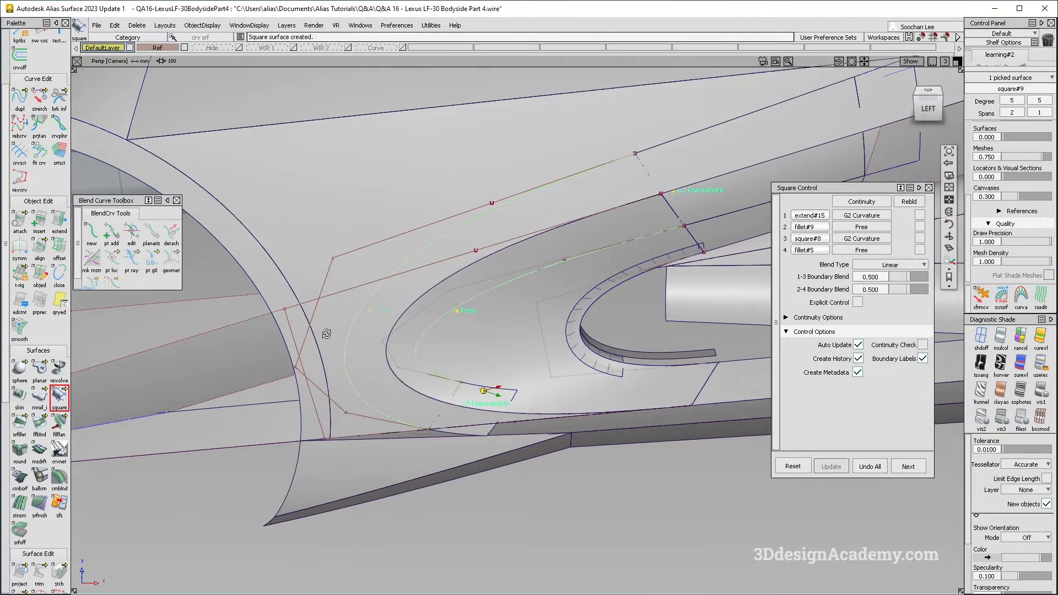
Enable the colinear option for boundaries 1 and 3 of the new square surface and finish it.
{"action": "left_click_drag", "start_coordinate": [495, 388], "coordinate": [548, 260], "text": "alt+shift"}
{"action": "left_click_drag", "start_coordinate": [619, 255], "coordinate": [591, 253], "text": "alt+shift"}
{"action": "right_click_drag", "start_coordinate": [478, 219], "coordinate": [534, 306], "text": "ctrl+shift"}
{"action": "left_click_drag", "start_coordinate": [535, 309], "coordinate": [613, 288], "text": "alt+shift"}
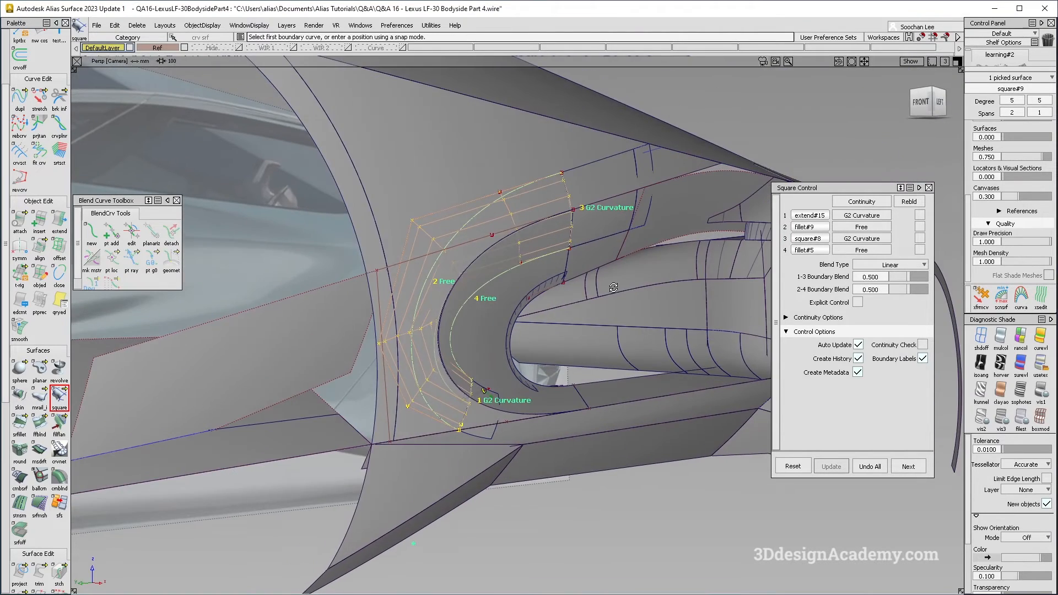
{"action": "left_click_drag", "start_coordinate": [939, 273], "coordinate": [545, 279], "text": "alt+shift"}
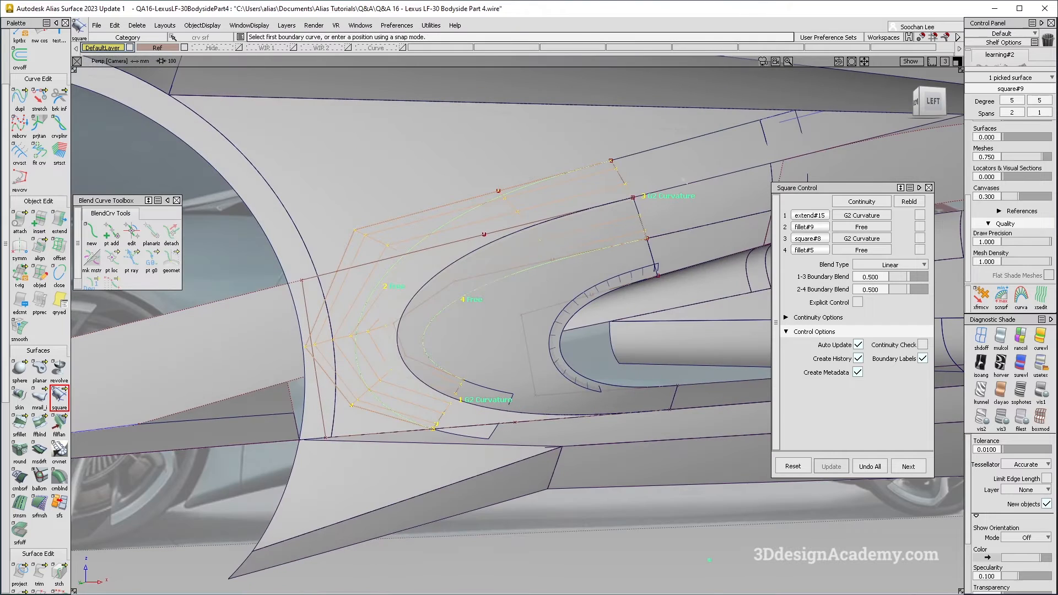
{"action": "left_click", "coordinate": [831, 318]}
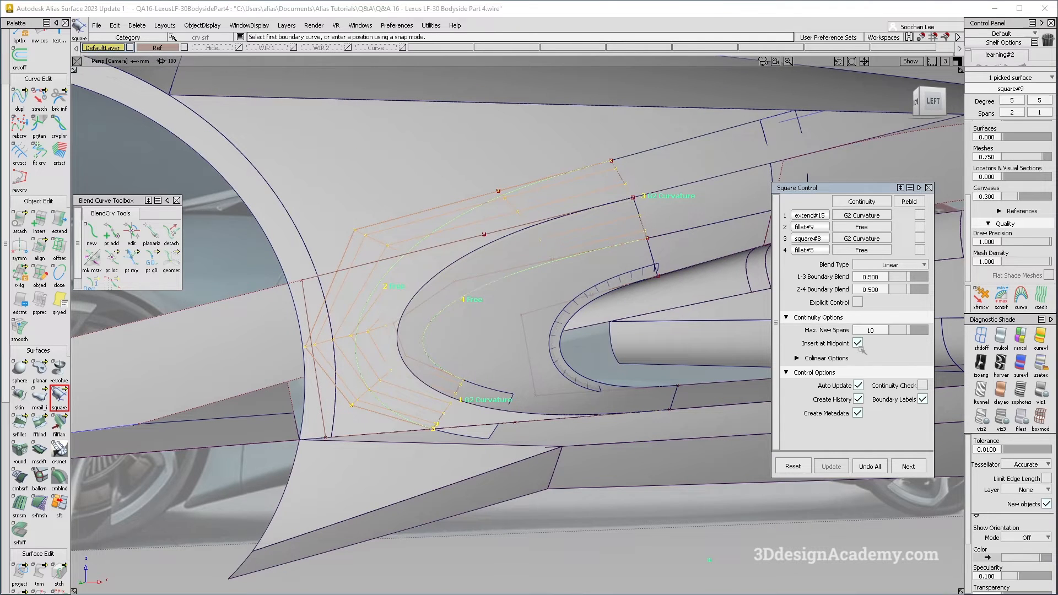
{"action": "left_click", "coordinate": [844, 359]}
{"action": "left_click", "coordinate": [859, 372]}
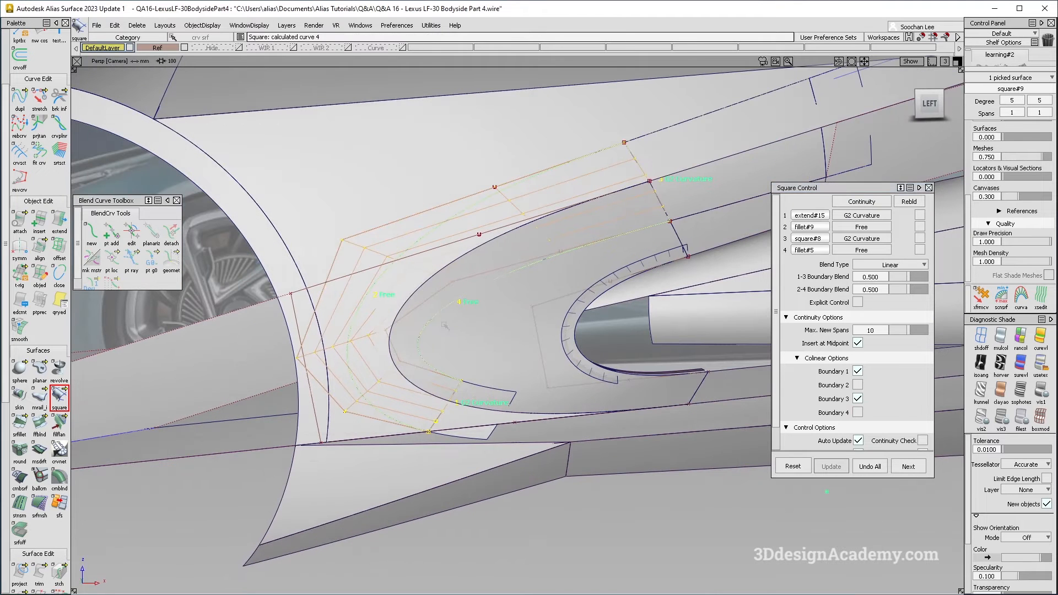
{"action": "right_click_drag", "start_coordinate": [489, 415], "coordinate": [490, 346], "text": "ctrl+shift"}
{"action": "left_click", "coordinate": [909, 467]}
Turn off the diagnostic shading and reopen the new square surface's construction settings in the side view.
{"action": "left_click", "coordinate": [982, 337]}
{"action": "middle_click_drag", "start_coordinate": [419, 368], "coordinate": [424, 357], "text": "alt+shift"}
{"action": "key", "text": "ctrl+q"}
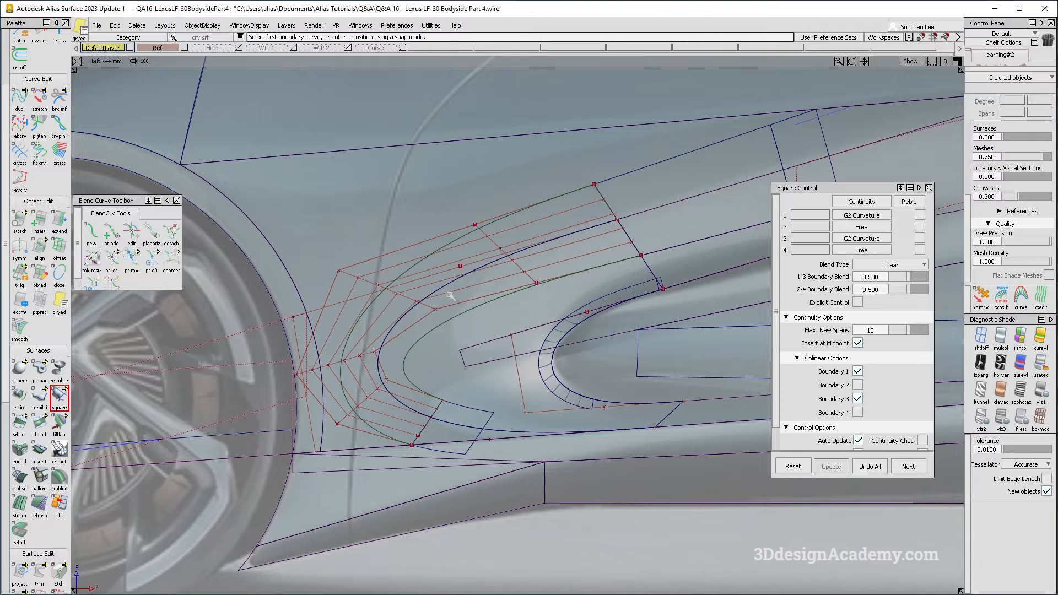
{"action": "left_click", "coordinate": [436, 293]}
{"action": "left_click", "coordinate": [436, 293]}
{"action": "left_click", "coordinate": [448, 295]}
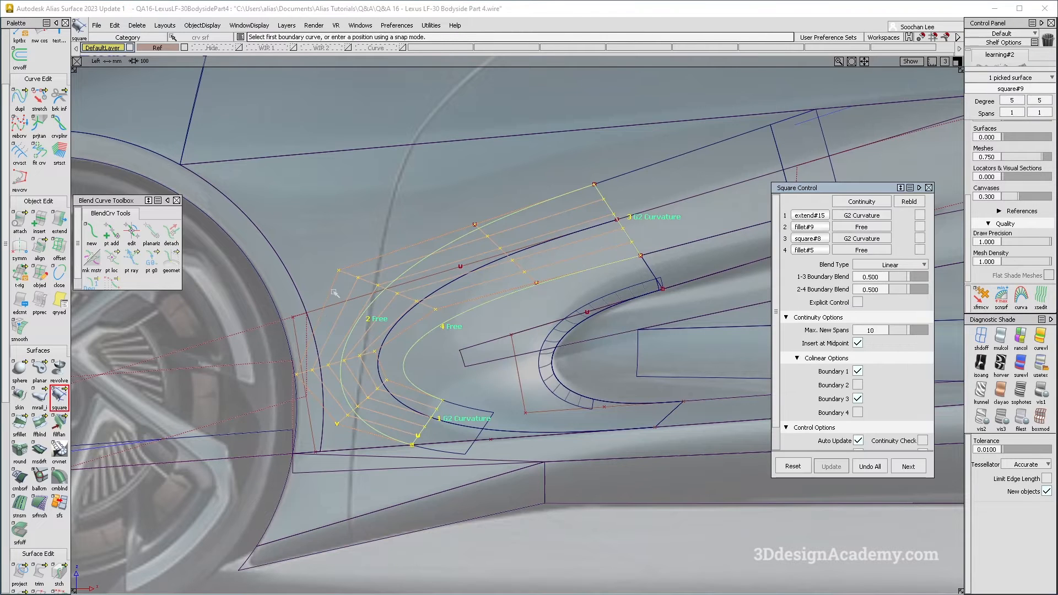
Reopen the outer boundary curve's lower-end alignment and adjust its curvature scale to about 24.53.
{"action": "middle_click_drag", "start_coordinate": [387, 402], "coordinate": [387, 432], "text": "ctrl+shift"}
{"action": "left_click", "coordinate": [375, 433]}
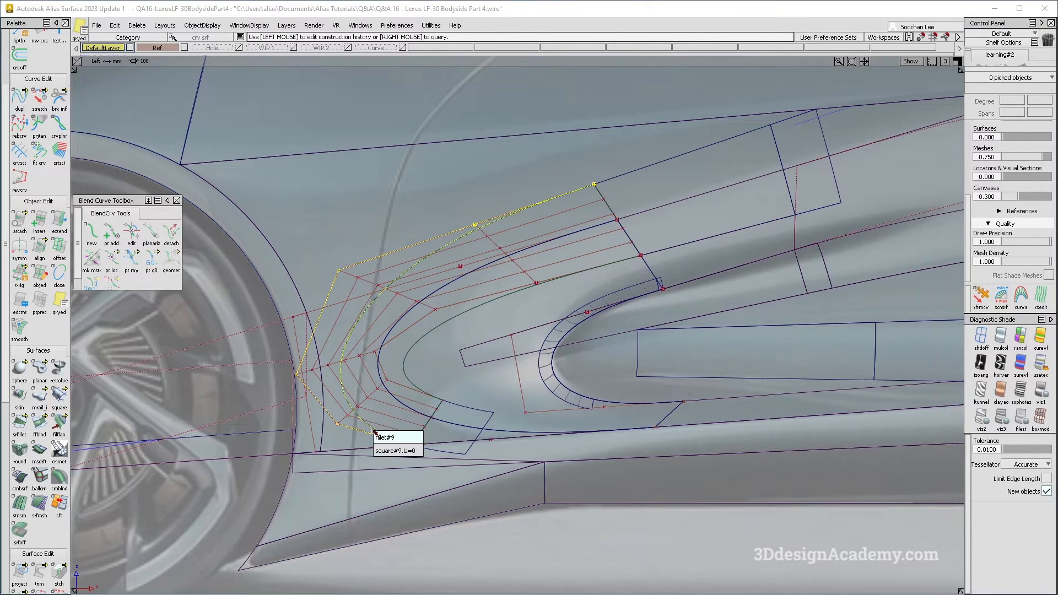
{"action": "left_click", "coordinate": [393, 437]}
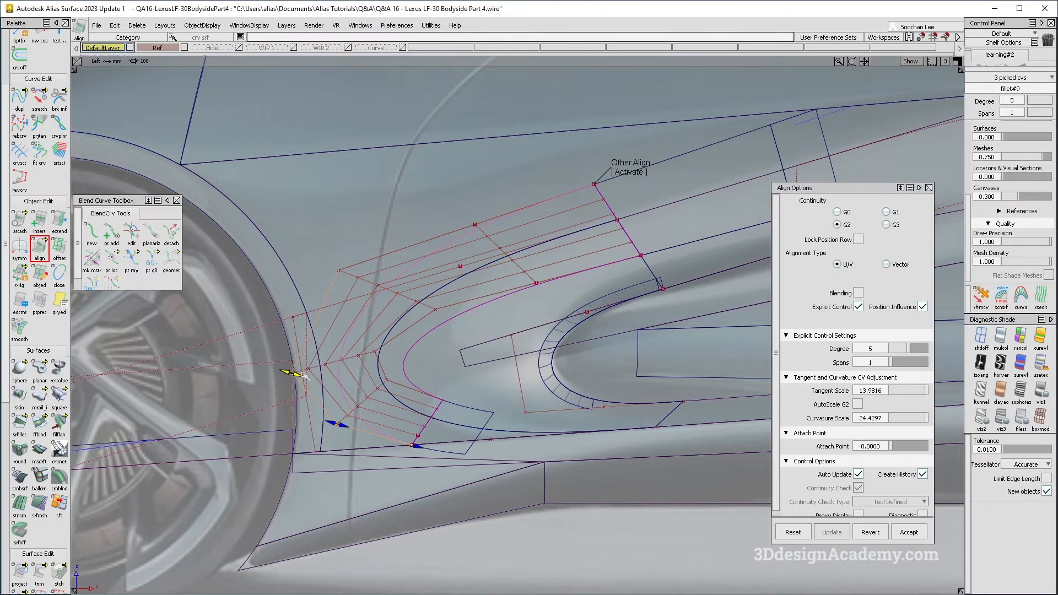
{"action": "left_click", "coordinate": [301, 375]}
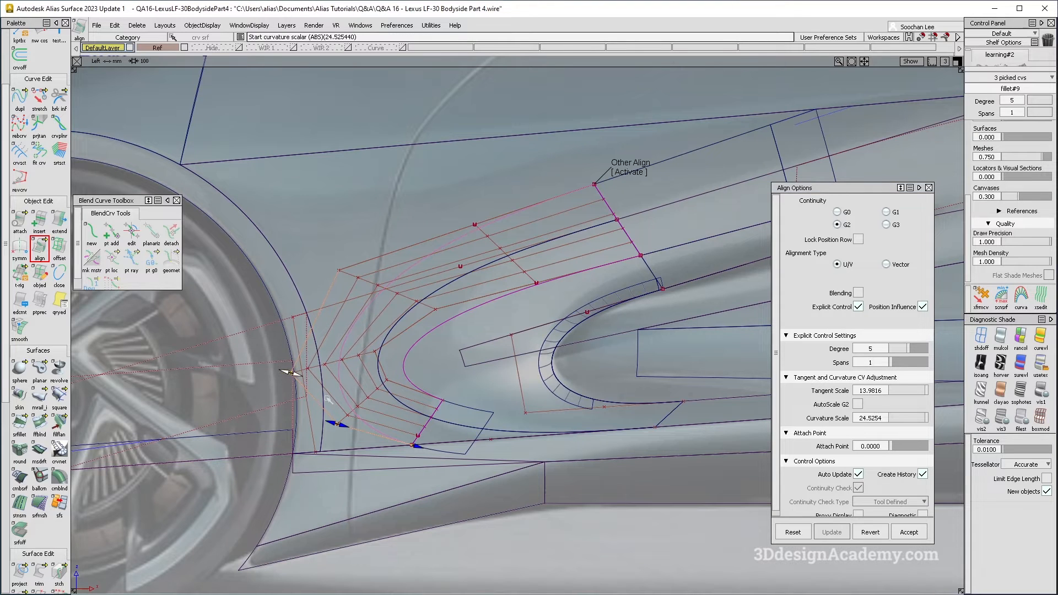
{"action": "left_click", "coordinate": [339, 424]}
{"action": "middle_click_drag", "start_coordinate": [425, 409], "coordinate": [429, 367], "text": "alt+shift"}
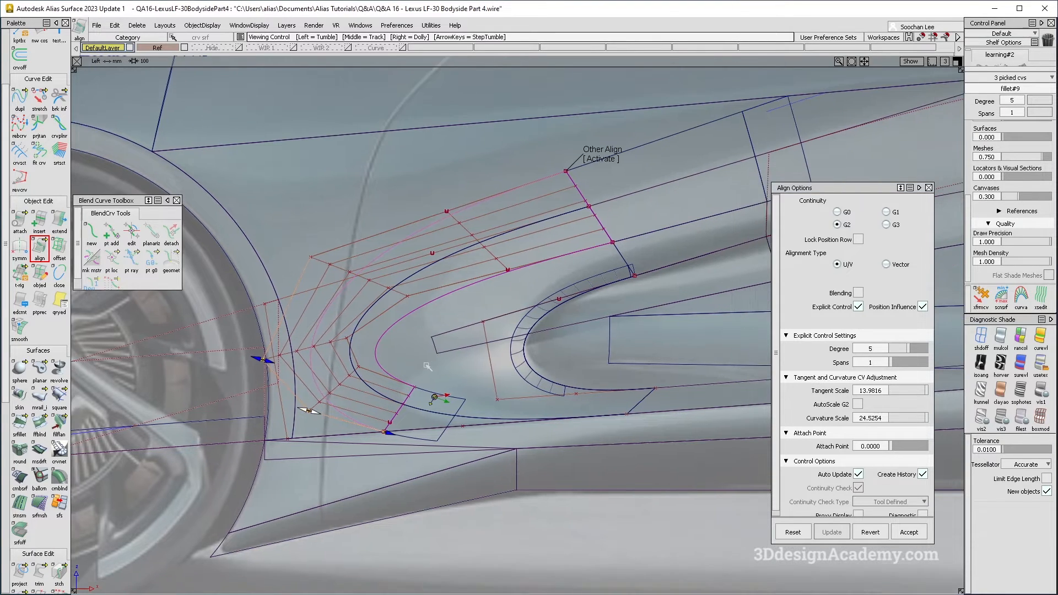
Reopen the inner boundary curve's lower-end alignment and reduce its tangent scale to about 9.78.
{"action": "key", "text": "ctrl+q"}
{"action": "left_click", "coordinate": [380, 369]}
{"action": "left_click", "coordinate": [392, 384]}
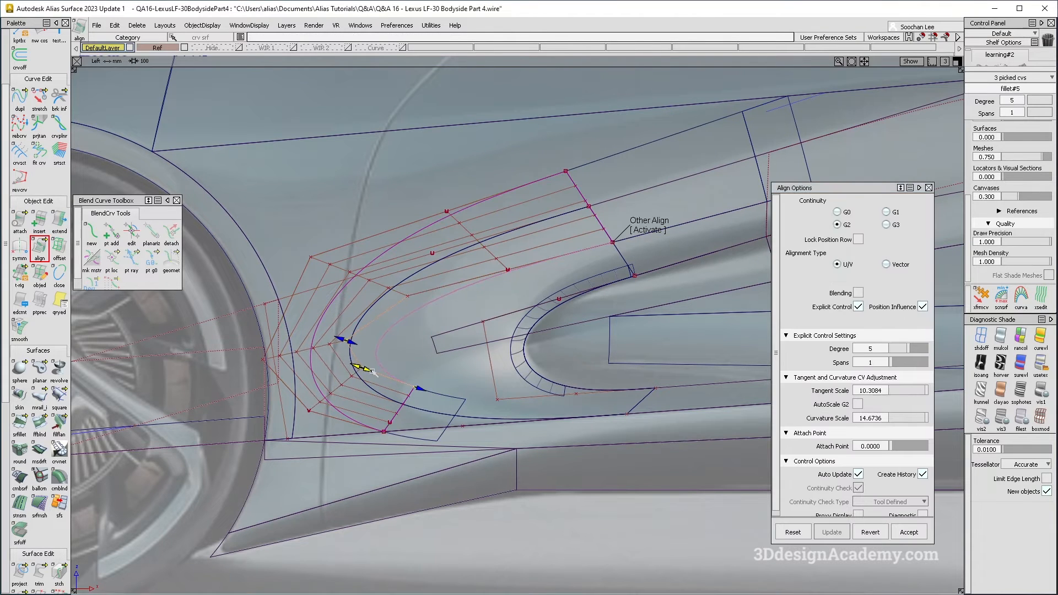
{"action": "left_click_drag", "start_coordinate": [375, 373], "coordinate": [363, 344]}
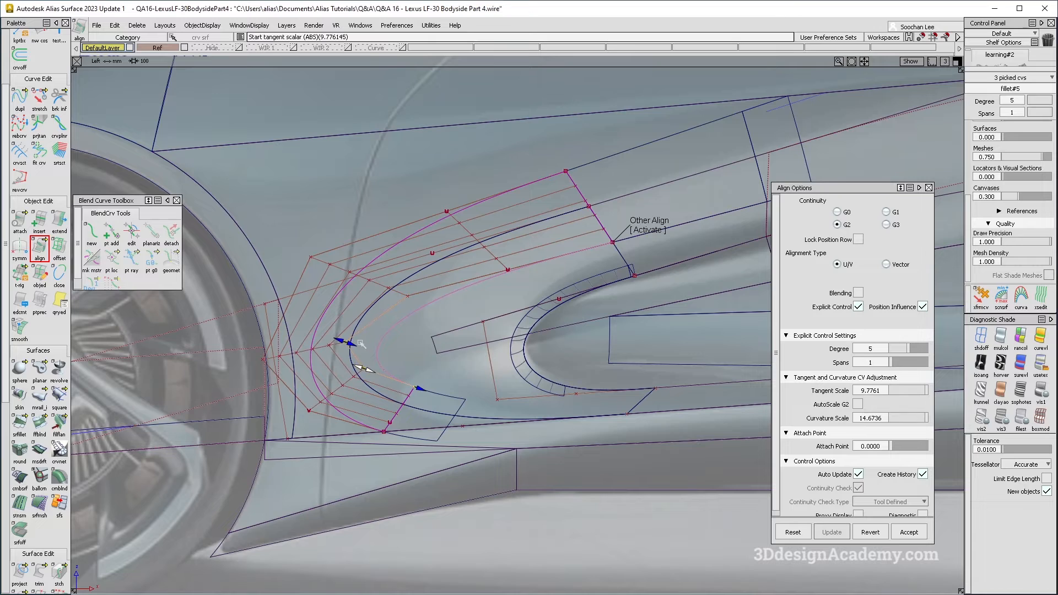
Activate the inner curve's upper-end alignment and adjust its tangent scale to about 24.51 and curvature scale to about 44.12.
{"action": "left_click", "coordinate": [649, 230]}
{"action": "left_click_drag", "start_coordinate": [413, 300], "coordinate": [384, 313]}
{"action": "left_click_drag", "start_coordinate": [507, 270], "coordinate": [482, 285]}
{"action": "left_click_drag", "start_coordinate": [388, 307], "coordinate": [386, 309]}
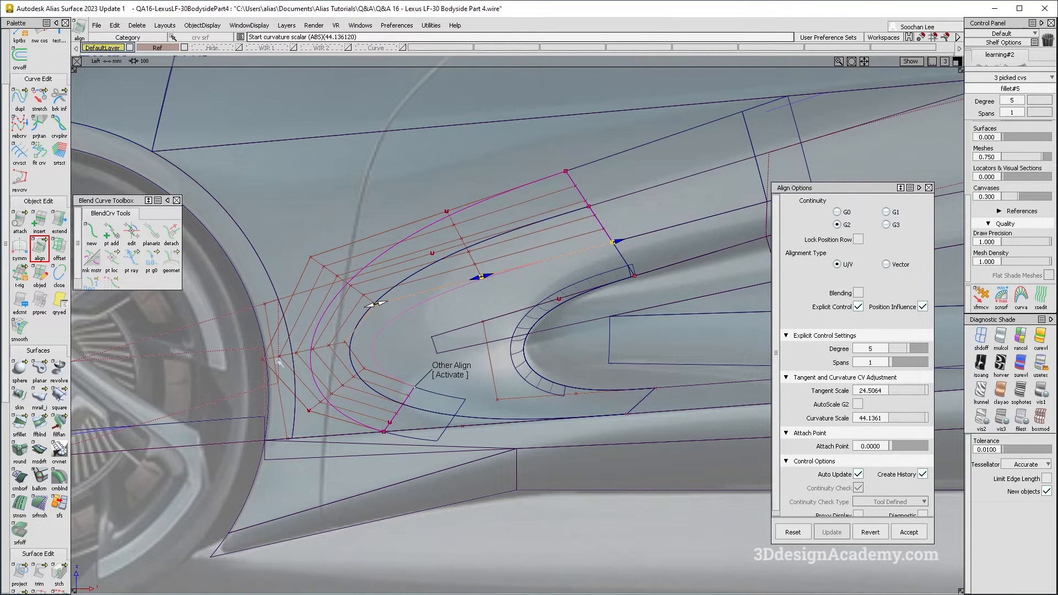
{"action": "middle_click_drag", "start_coordinate": [395, 354], "coordinate": [396, 314], "text": "alt+shift"}
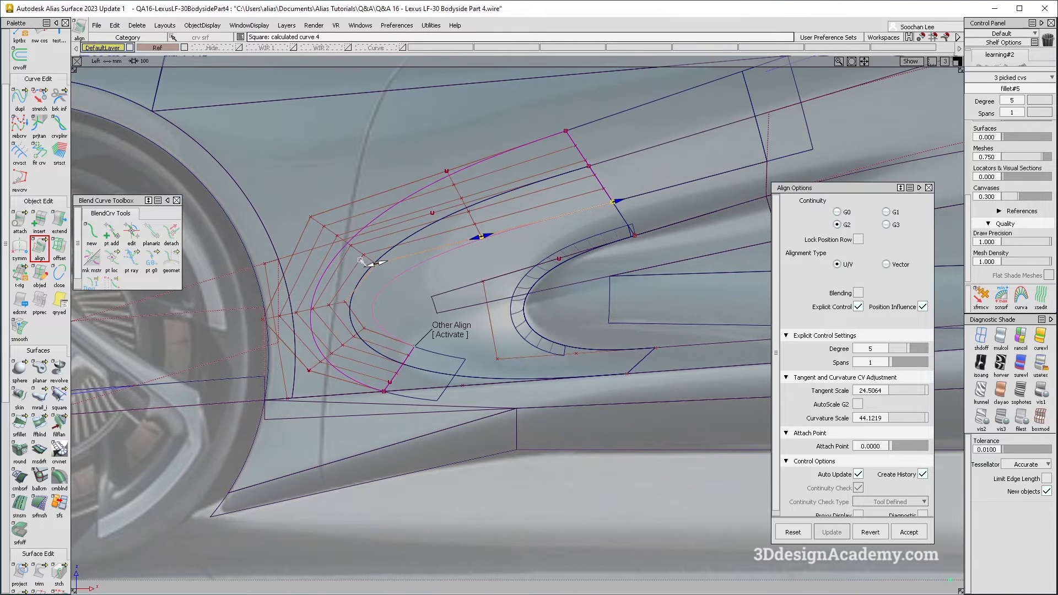
{"action": "key", "text": "shift+alt"}
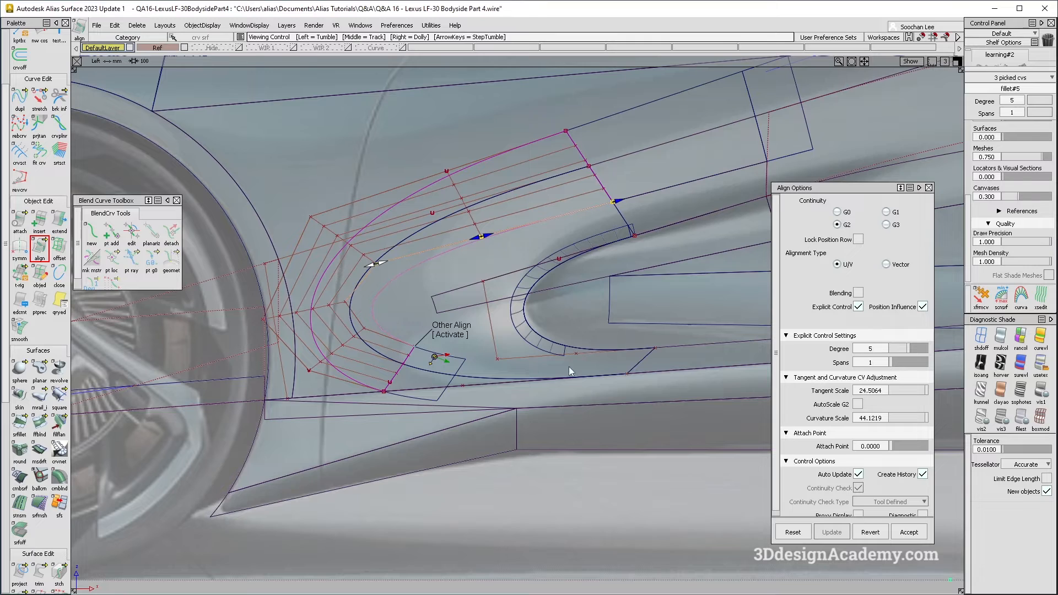
{"action": "middle_click_drag", "start_coordinate": [378, 316], "coordinate": [406, 335], "text": "alt+shift"}
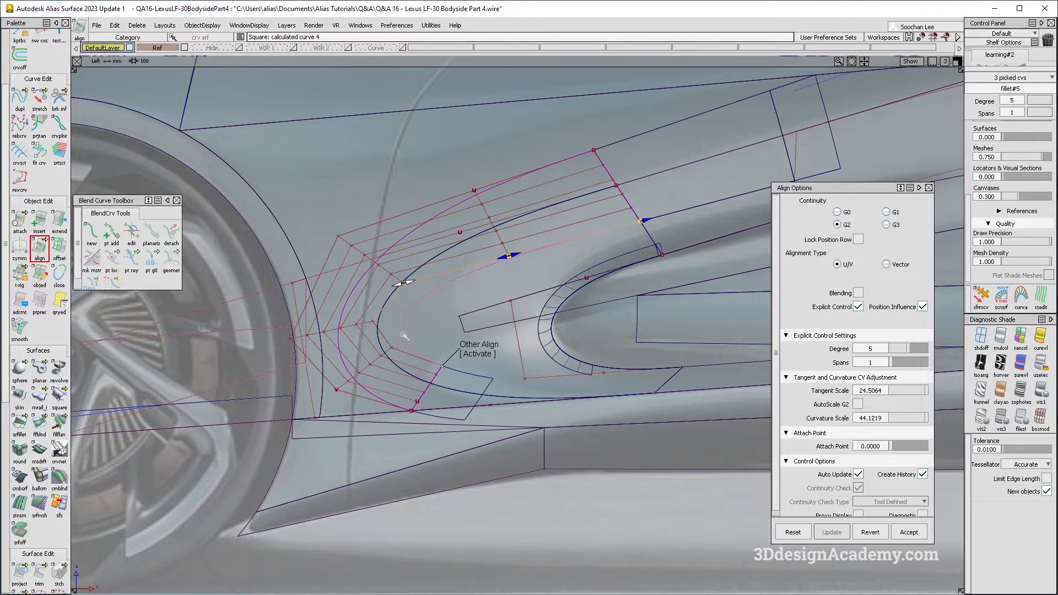
{"action": "left_click", "coordinate": [488, 357]}
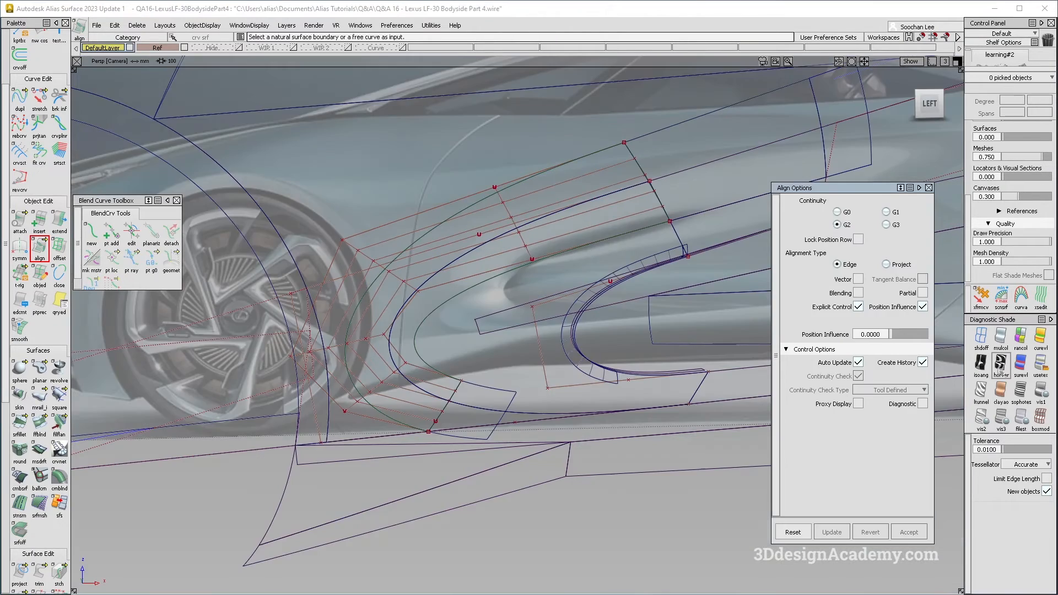
Shade the model and align the square surface's outer edge to the upper body surface with G2 continuity, Project type and View vector.
{"action": "left_click_drag", "start_coordinate": [342, 397], "coordinate": [408, 363], "text": "alt+shift"}
{"action": "left_click", "coordinate": [405, 308]}
{"action": "left_click_drag", "start_coordinate": [527, 394], "coordinate": [511, 184], "text": "ctrl+shift"}
{"action": "key", "text": "F6"}
{"action": "mouse_move", "coordinate": [558, 322]}
{"action": "right_mouse_down", "text": "alt+shift"}
{"action": "mouse_move", "coordinate": [473, 307]}
{"action": "mouse_move", "coordinate": [411, 331]}
{"action": "right_mouse_up", "text": "alt+shift"}
{"action": "left_click_drag", "start_coordinate": [409, 333], "coordinate": [343, 123], "text": "ctrl+shift"}
{"action": "double_click", "coordinate": [39, 246]}
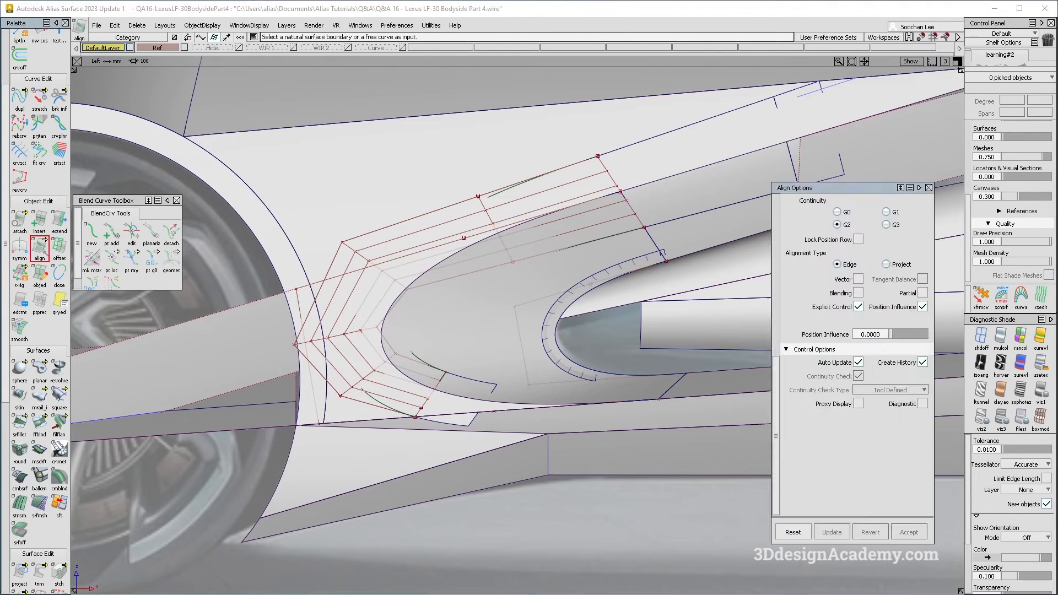
{"action": "left_click", "coordinate": [887, 264]}
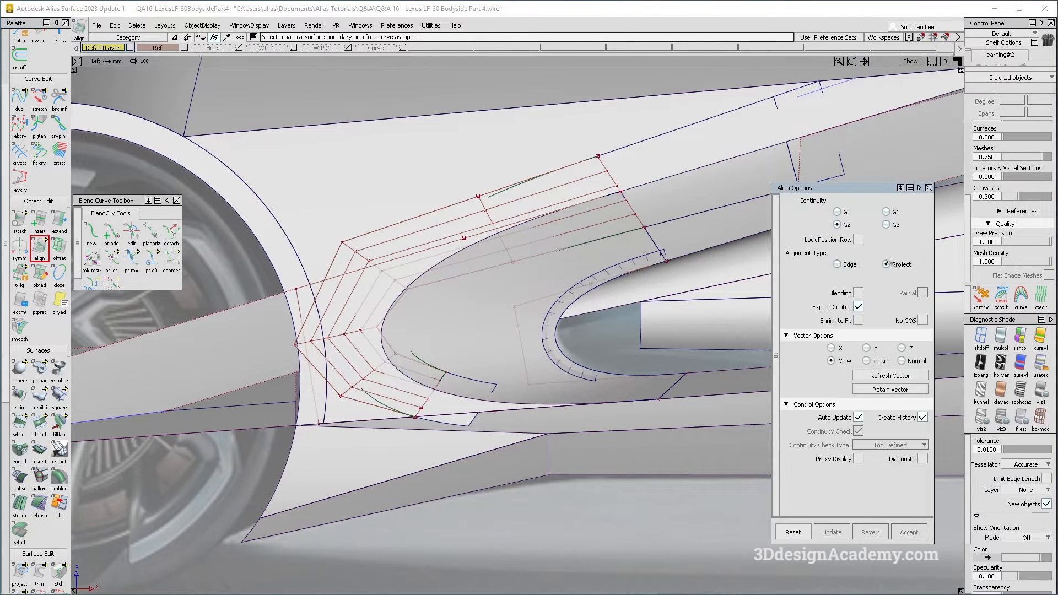
{"action": "left_click", "coordinate": [507, 212]}
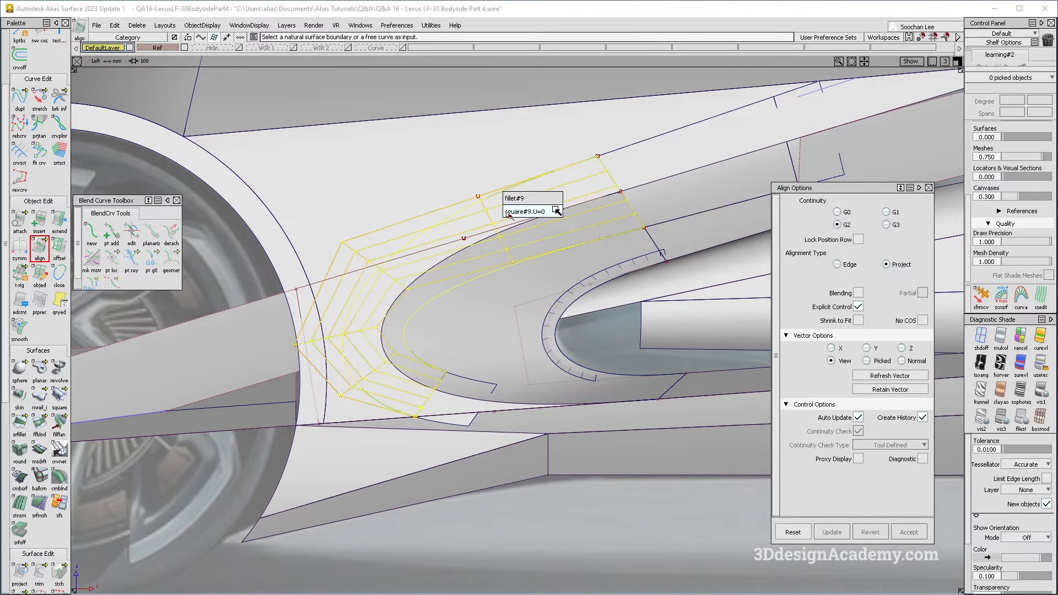
{"action": "left_click", "coordinate": [508, 212]}
{"action": "key", "text": "Return"}
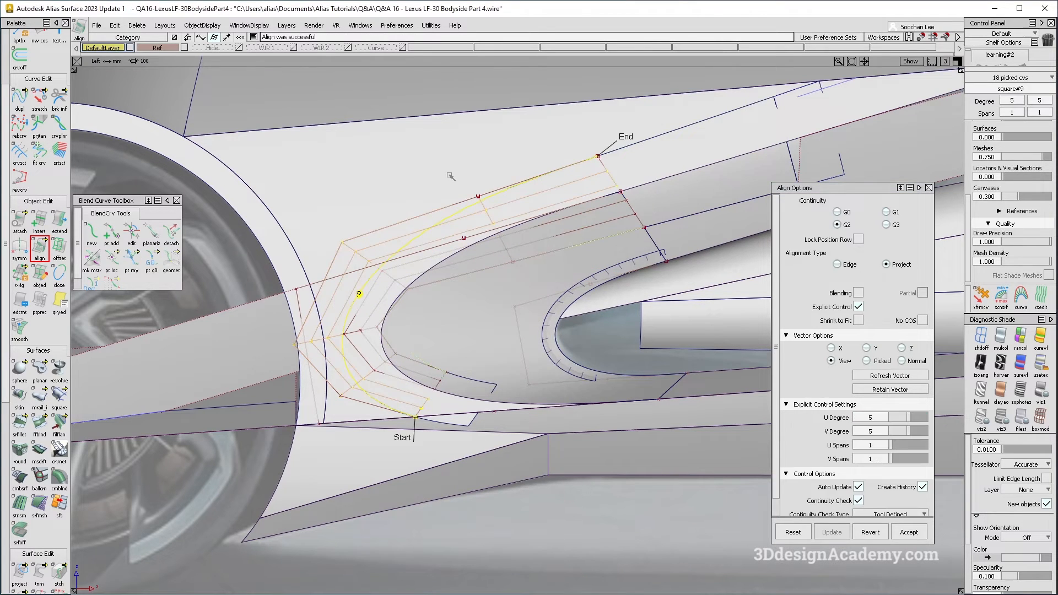
Align the square surface's inner edge to the inner square surface with G2 continuity, projected along the view.
{"action": "middle_click_drag", "start_coordinate": [501, 304], "coordinate": [502, 290], "text": "alt+shift"}
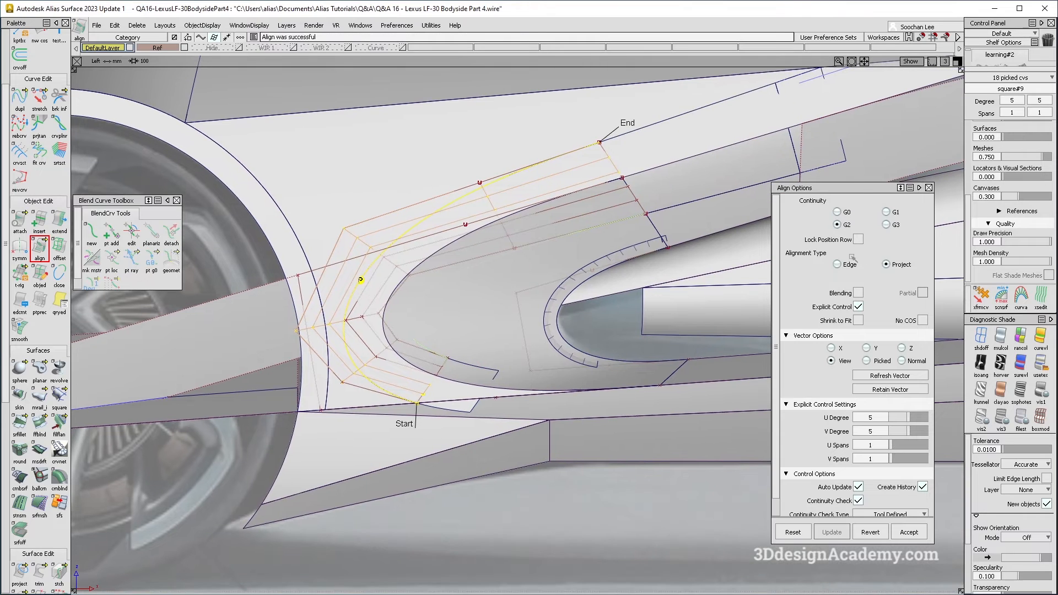
{"action": "left_click", "coordinate": [478, 288]}
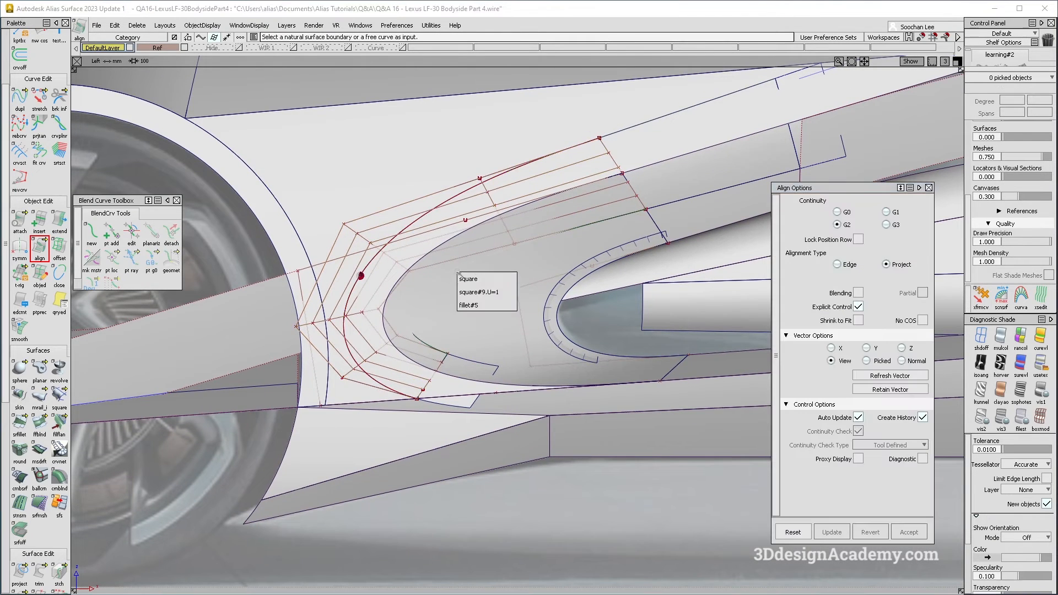
{"action": "left_click", "coordinate": [511, 293]}
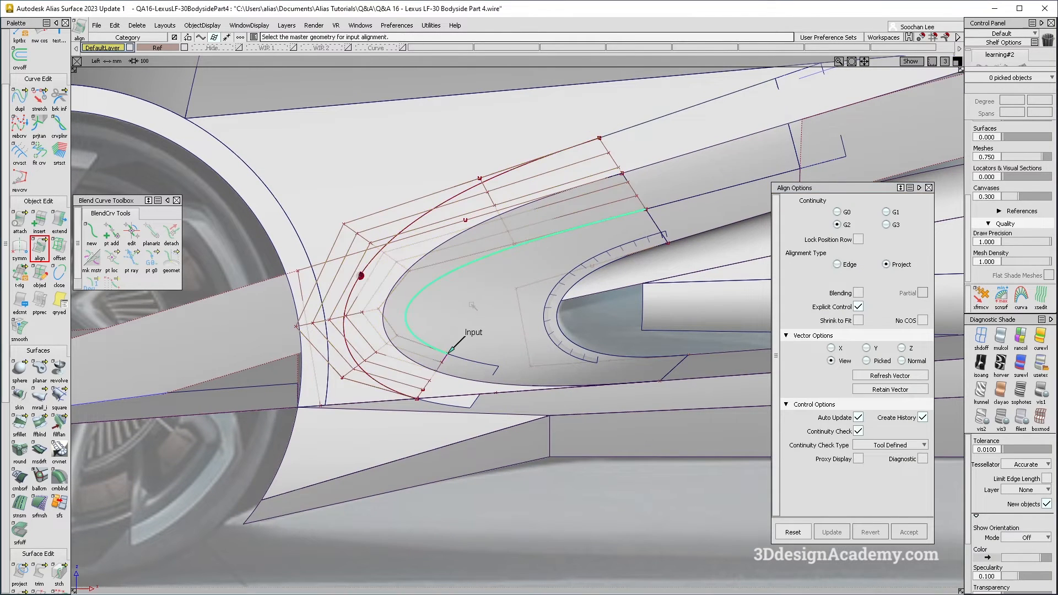
{"action": "left_click", "coordinate": [470, 306]}
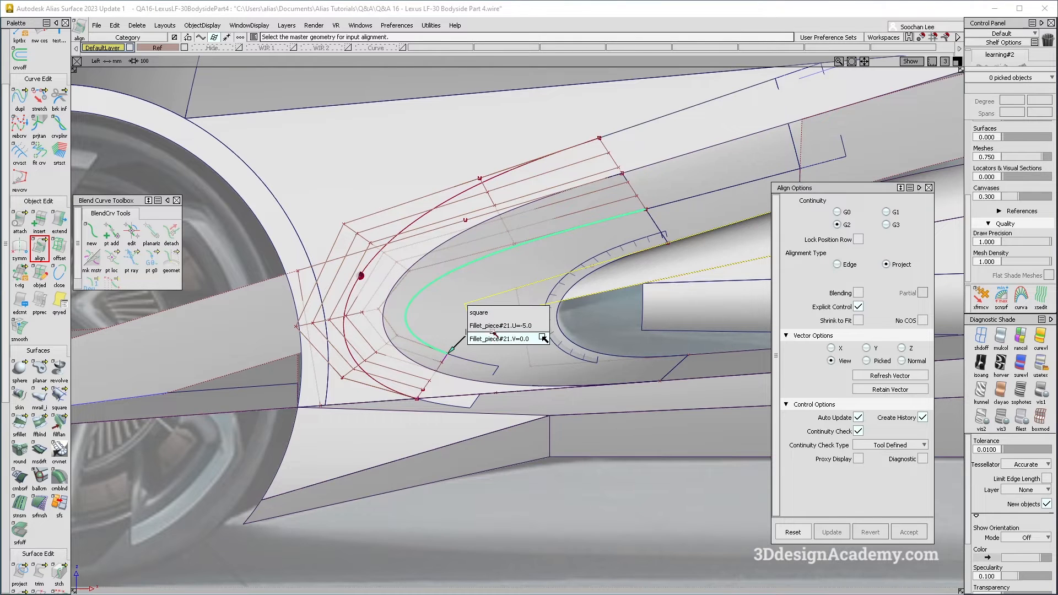
{"action": "left_click", "coordinate": [494, 312]}
{"action": "middle_click_drag", "start_coordinate": [513, 273], "coordinate": [477, 291], "text": "alt+shift"}
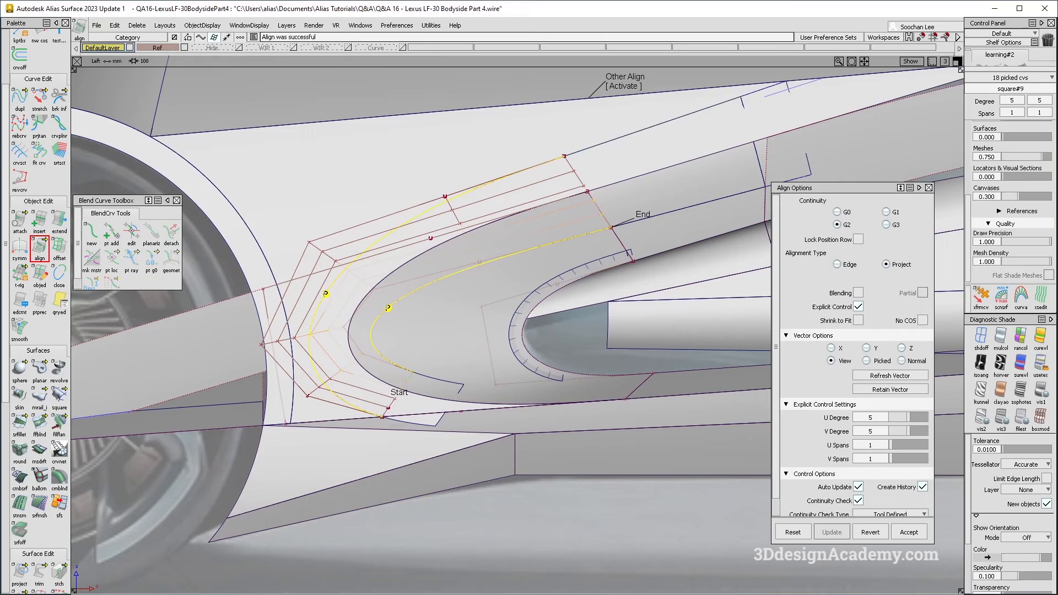
Examine in perspective how the aligned square surface's lower end meets the inner surface and the lower patch.
{"action": "left_click_drag", "start_coordinate": [557, 341], "coordinate": [458, 330], "text": "alt+shift"}
{"action": "left_click_drag", "start_coordinate": [452, 330], "coordinate": [441, 237], "text": "ctrl+shift"}
{"action": "mouse_move", "coordinate": [438, 248]}
{"action": "left_mouse_down", "text": "alt+shift"}
{"action": "mouse_move", "coordinate": [408, 342]}
{"action": "mouse_move", "coordinate": [385, 300]}
{"action": "left_mouse_up", "text": "alt+shift"}
{"action": "right_click_drag", "start_coordinate": [358, 330], "coordinate": [400, 347], "text": "alt+shift"}
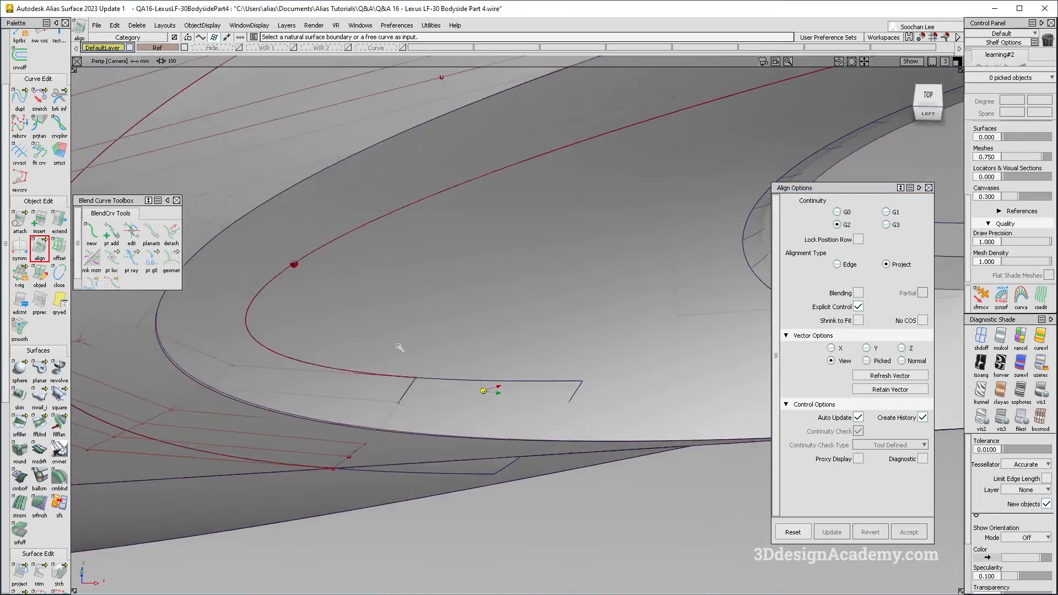
{"action": "left_click_drag", "start_coordinate": [399, 347], "coordinate": [319, 425], "text": "alt+shift"}
{"action": "middle_click_drag", "start_coordinate": [320, 425], "coordinate": [573, 314], "text": "alt+shift"}
{"action": "left_click", "coordinate": [548, 325], "text": "alt+shift"}
{"action": "mouse_move", "coordinate": [550, 326]}
{"action": "left_mouse_down", "text": "alt+shift"}
{"action": "mouse_move", "coordinate": [575, 260]}
{"action": "mouse_move", "coordinate": [468, 326]}
{"action": "mouse_move", "coordinate": [393, 244]}
{"action": "mouse_move", "coordinate": [513, 173]}
{"action": "mouse_move", "coordinate": [361, 358]}
{"action": "mouse_move", "coordinate": [329, 386]}
{"action": "mouse_move", "coordinate": [307, 386]}
{"action": "mouse_move", "coordinate": [303, 371]}
{"action": "mouse_move", "coordinate": [323, 350]}
{"action": "mouse_move", "coordinate": [298, 357]}
{"action": "mouse_move", "coordinate": [411, 339]}
{"action": "mouse_move", "coordinate": [578, 241]}
{"action": "mouse_move", "coordinate": [503, 271]}
{"action": "mouse_move", "coordinate": [569, 305]}
{"action": "left_mouse_up", "text": "alt+shift"}
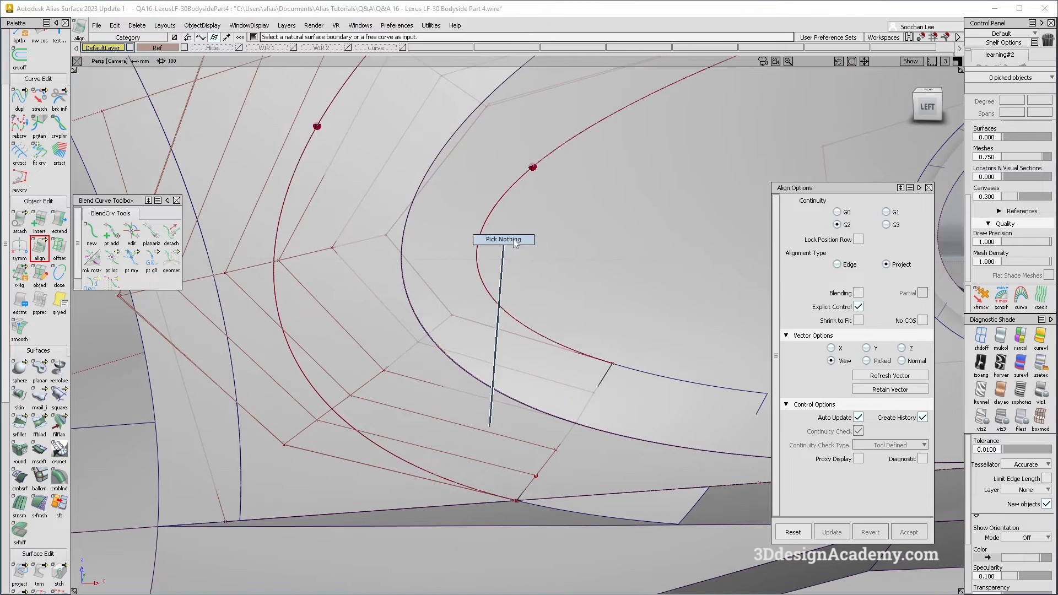
Try to insert a curve on surface on the inner square surface at U parameter 0.32 in the side view.
{"action": "key", "text": "F6"}
{"action": "right_click_drag", "start_coordinate": [328, 367], "coordinate": [522, 422], "text": "alt+shift"}
{"action": "middle_click_drag", "start_coordinate": [522, 422], "coordinate": [493, 397], "text": "alt+shift"}
{"action": "scroll", "coordinate": [38, 127], "scroll_direction": "up", "scroll_amount": 3}
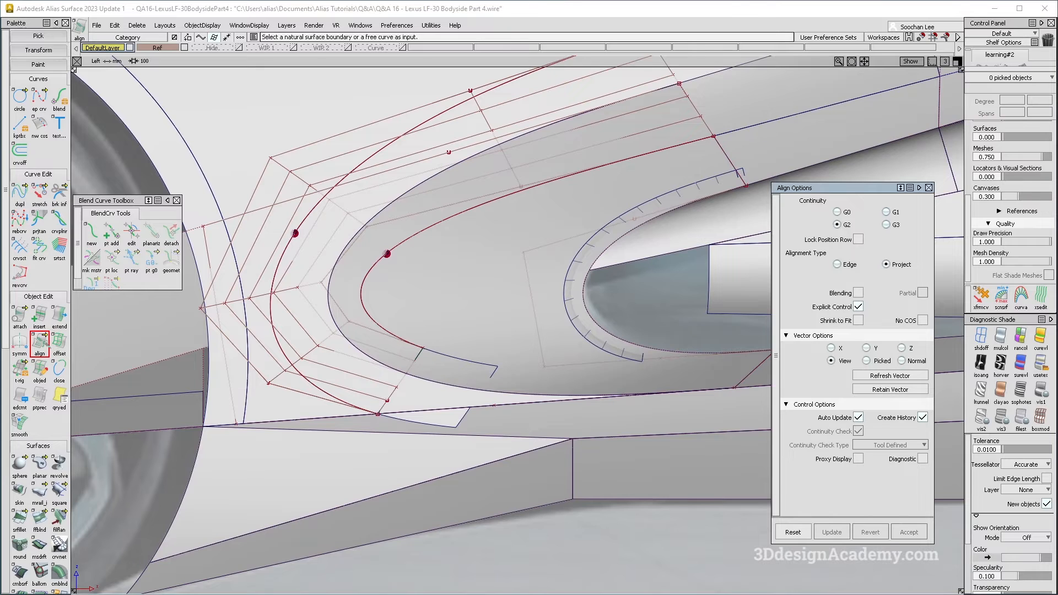
{"action": "double_click", "coordinate": [39, 319]}
{"action": "left_click", "coordinate": [606, 365]}
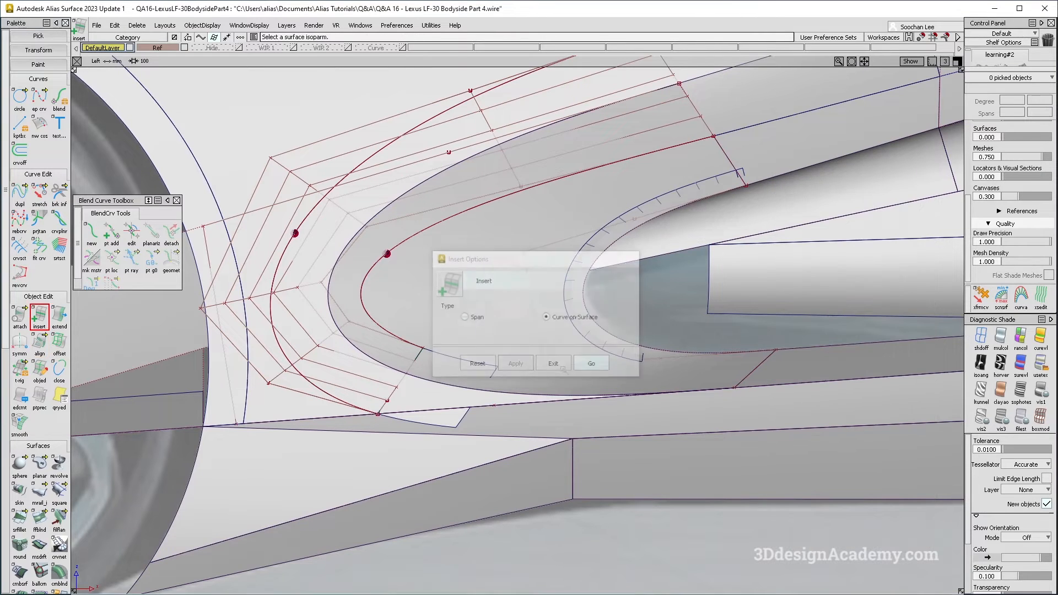
{"action": "left_click", "coordinate": [516, 396]}
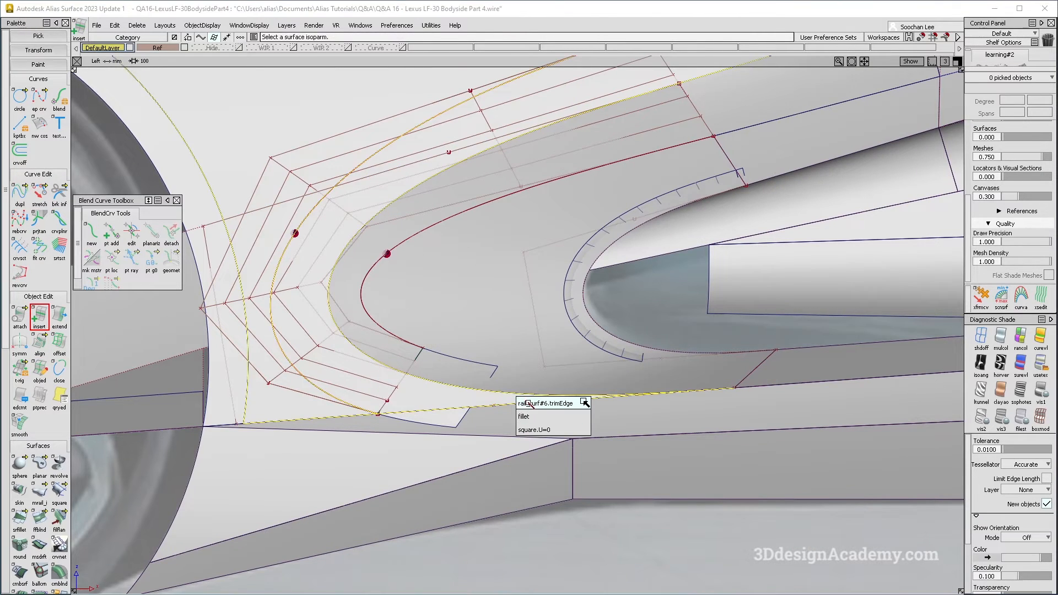
{"action": "left_click", "coordinate": [529, 430]}
{"action": "left_click_drag", "start_coordinate": [511, 374], "coordinate": [510, 374]}
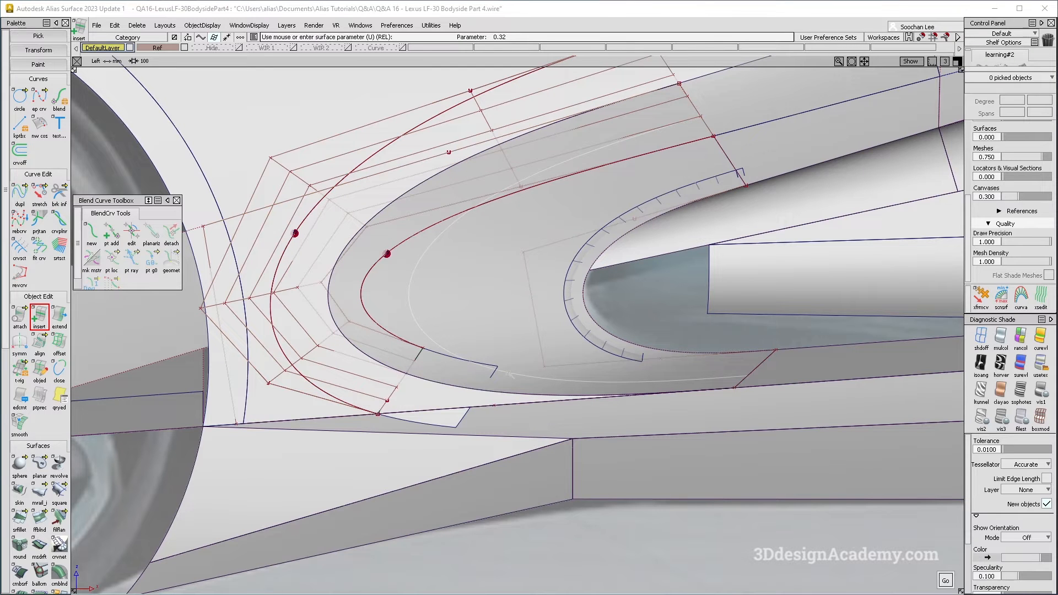
{"action": "key", "text": "Return"}
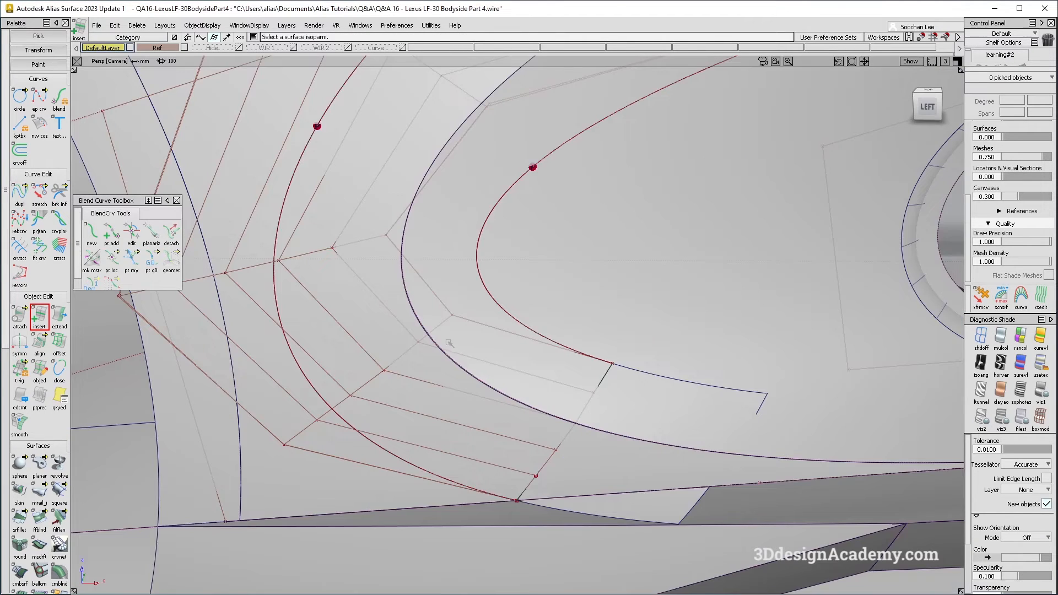
Insert a curve on surface on the inner square surface at about U parameter 0.34, through the lower patch's inner corner.
{"action": "right_click_drag", "start_coordinate": [700, 349], "coordinate": [551, 339], "text": "alt+shift"}
{"action": "left_click_drag", "start_coordinate": [551, 339], "coordinate": [540, 380], "text": "alt+shift"}
{"action": "left_click_drag", "start_coordinate": [444, 422], "coordinate": [445, 308], "text": "ctrl+shift"}
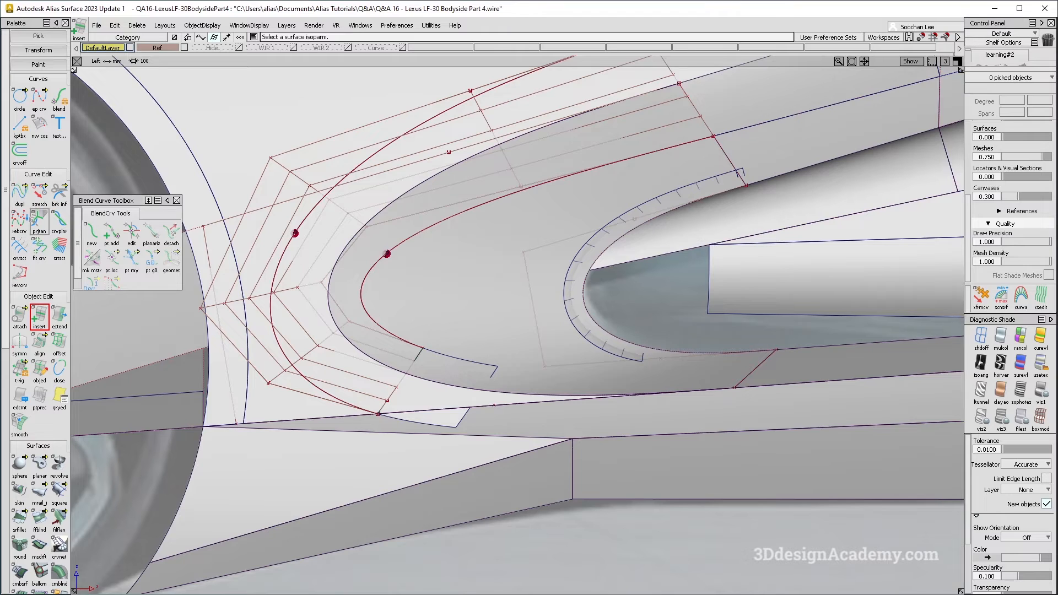
{"action": "double_click", "coordinate": [60, 315]}
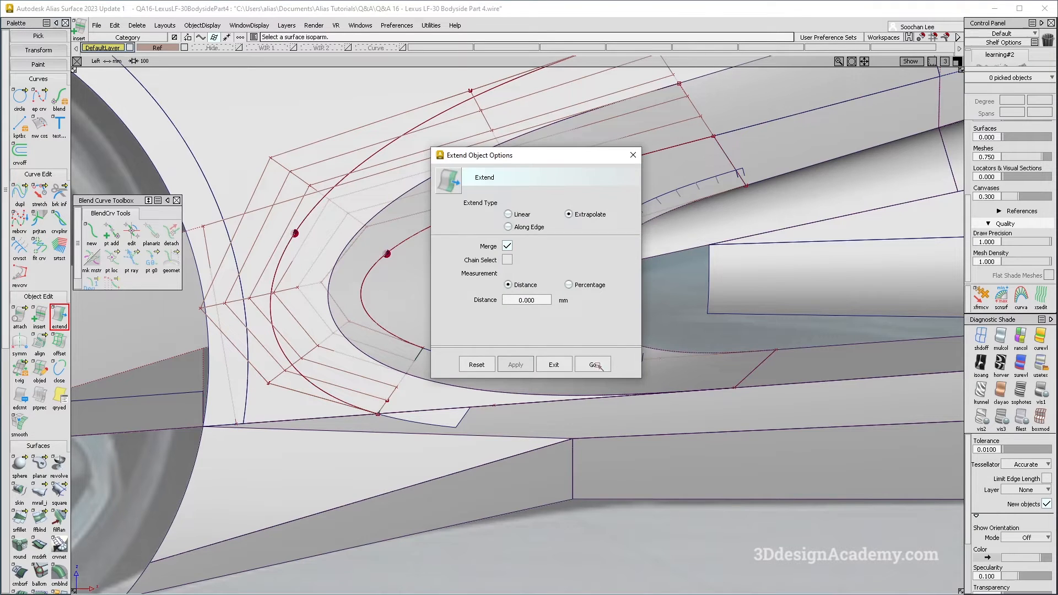
{"action": "left_click", "coordinate": [594, 365]}
{"action": "double_click", "coordinate": [41, 317]}
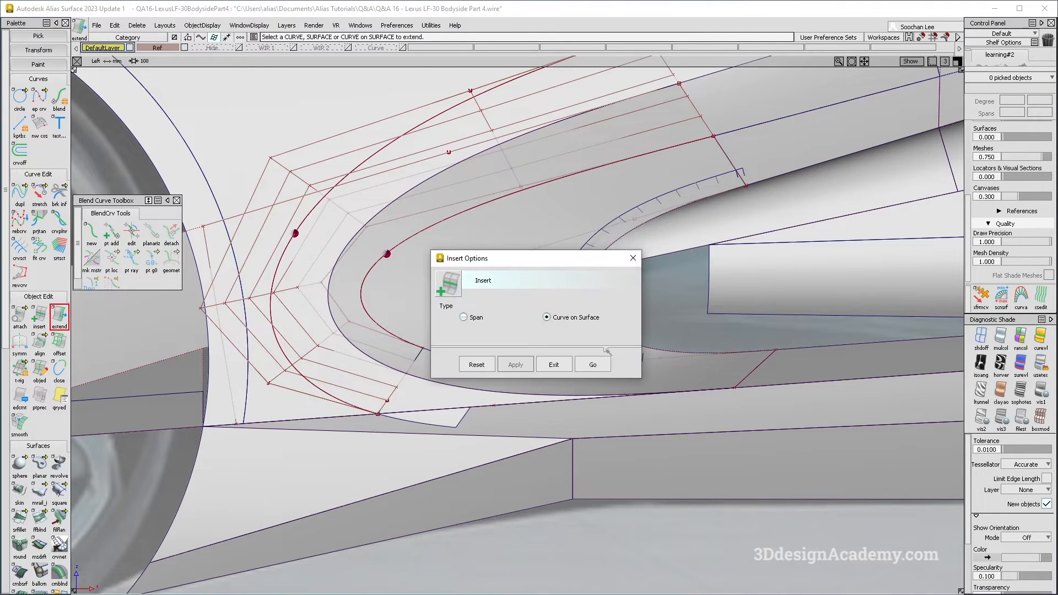
{"action": "left_click", "coordinate": [593, 365]}
{"action": "left_click", "coordinate": [467, 394]}
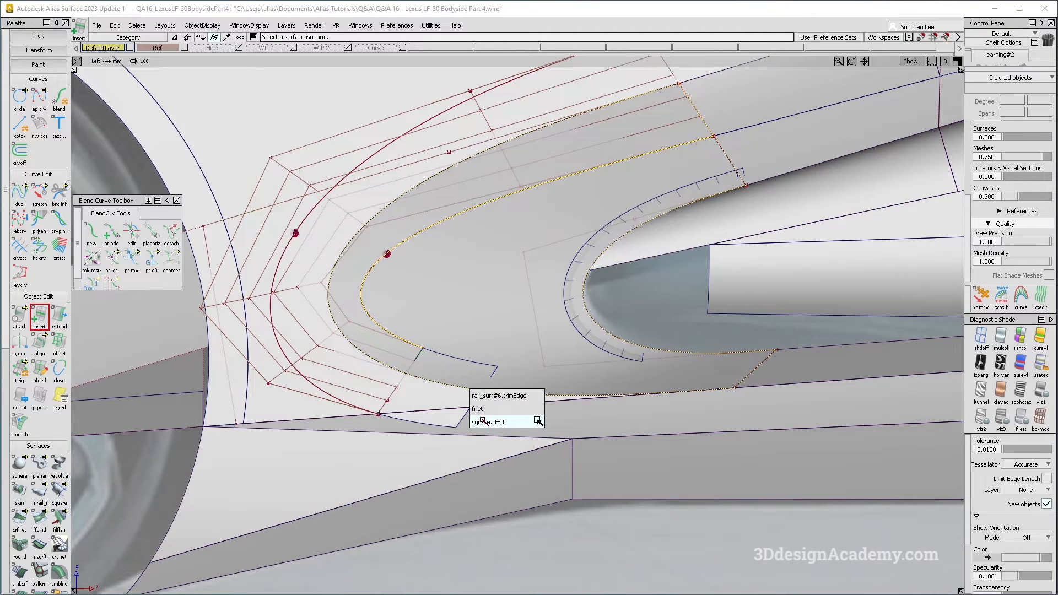
{"action": "left_click", "coordinate": [483, 422]}
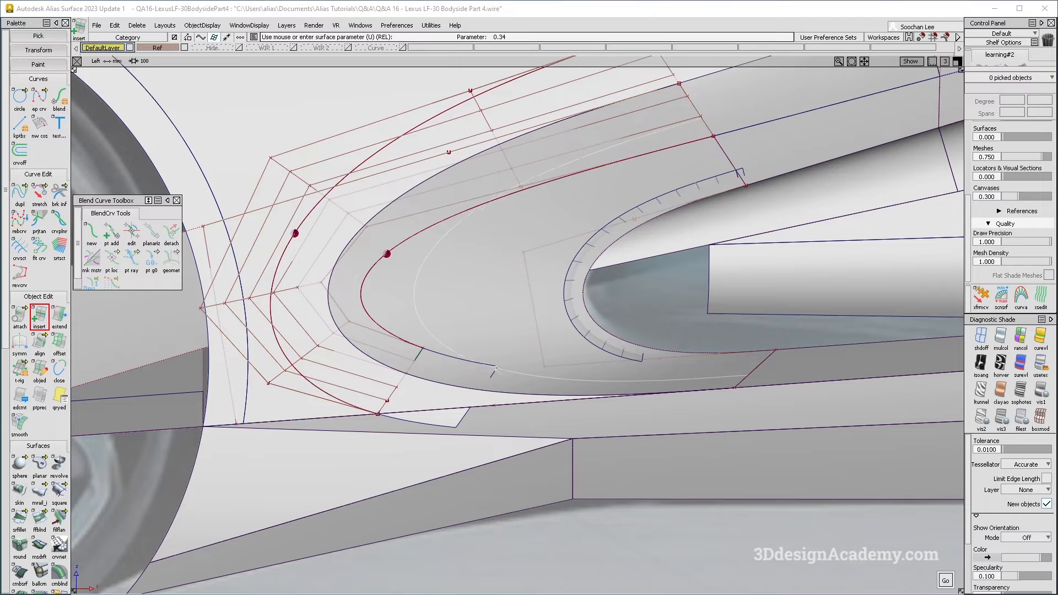
{"action": "left_click", "coordinate": [485, 353]}
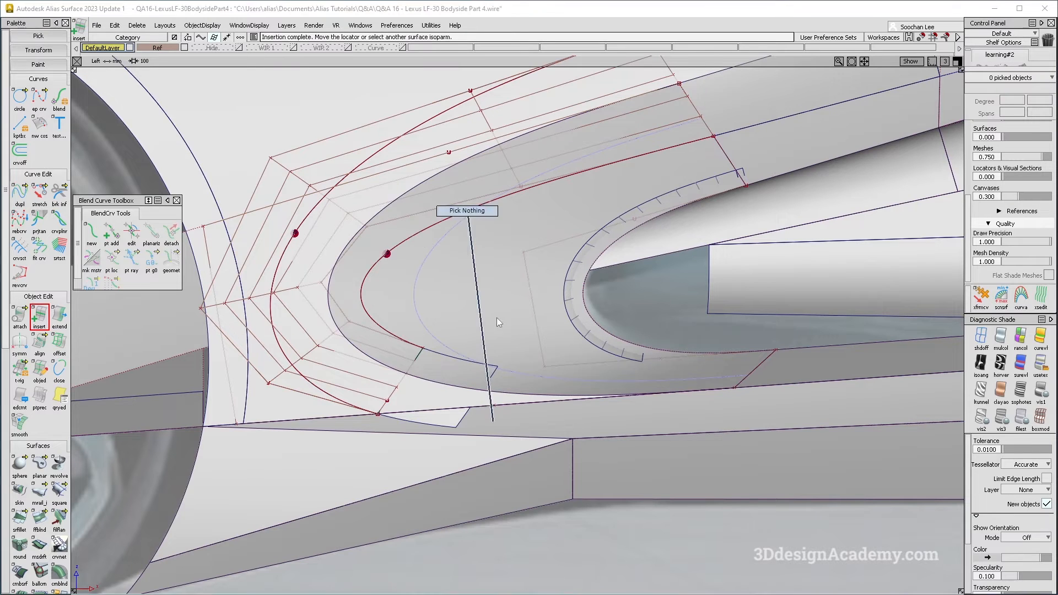
Shorten the inserted curve on surface with Extend by about 153.7 mm, ending it near the lower patch.
{"action": "left_click", "coordinate": [40, 193]}
{"action": "left_click", "coordinate": [20, 192]}
{"action": "left_click", "coordinate": [426, 265]}
{"action": "key", "text": "Escape"}
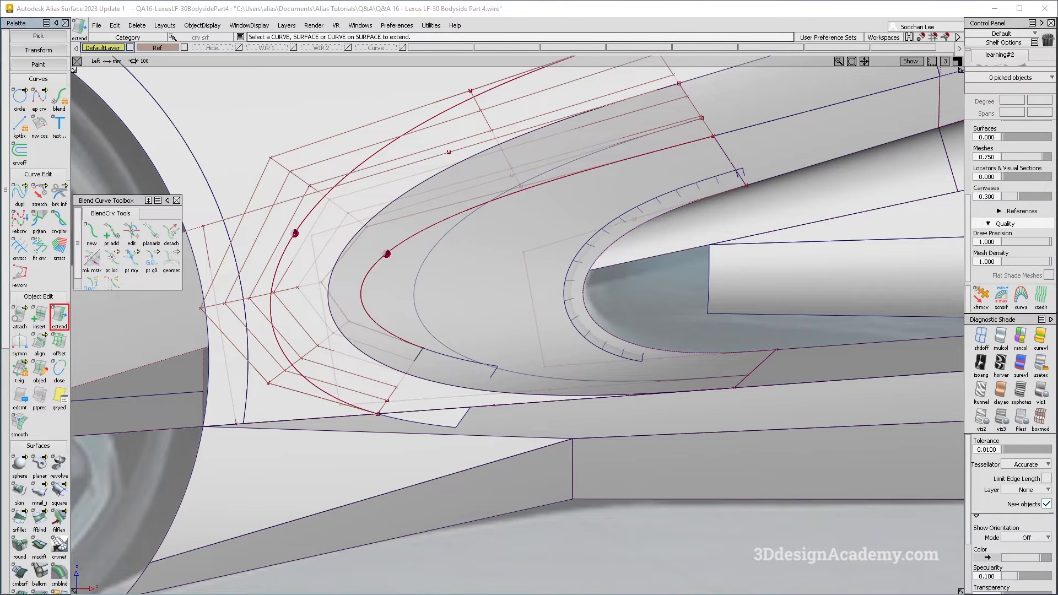
{"action": "left_click", "coordinate": [433, 282]}
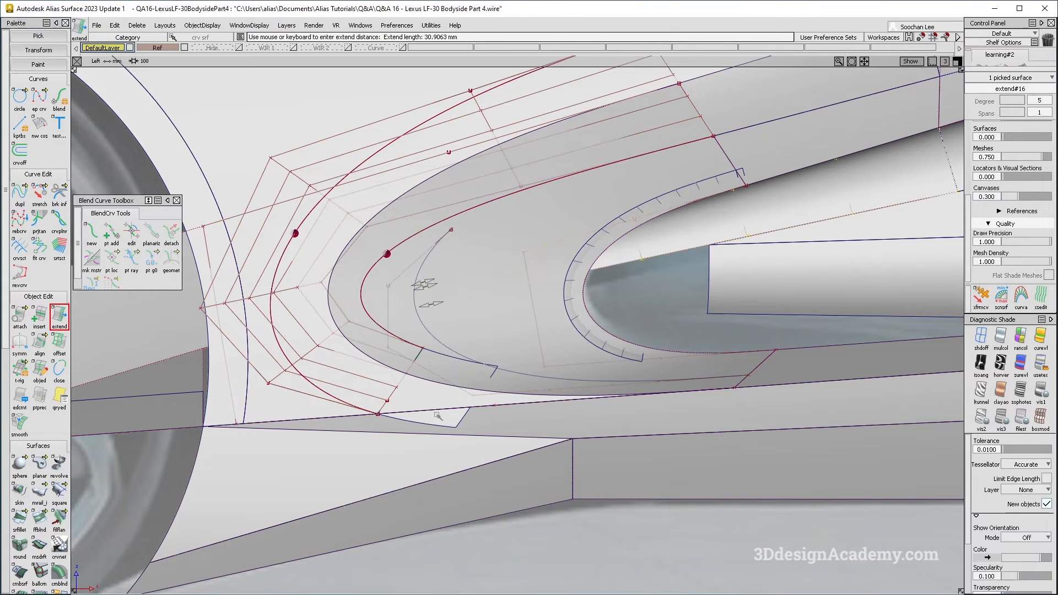
{"action": "left_click_drag", "start_coordinate": [458, 410], "coordinate": [432, 337]}
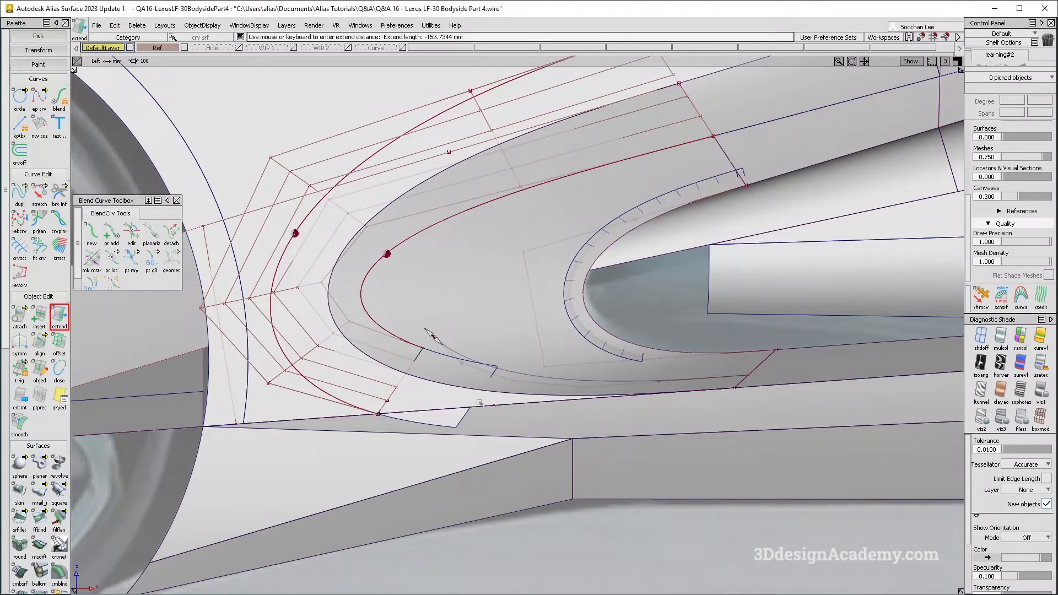
{"action": "key", "text": "shift+alt"}
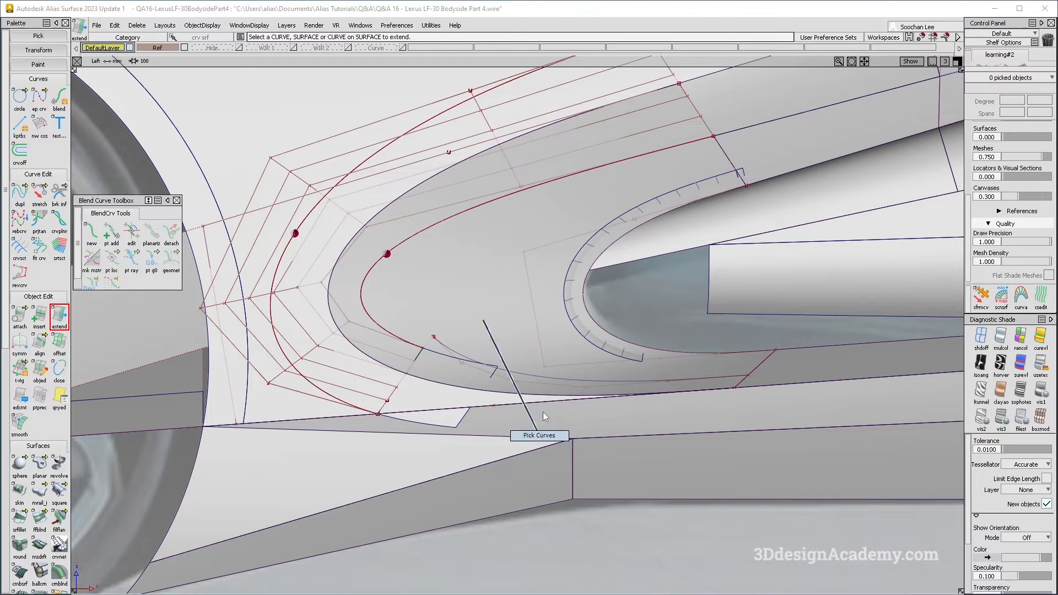
{"action": "left_click", "coordinate": [549, 380]}
{"action": "key", "text": "Return"}
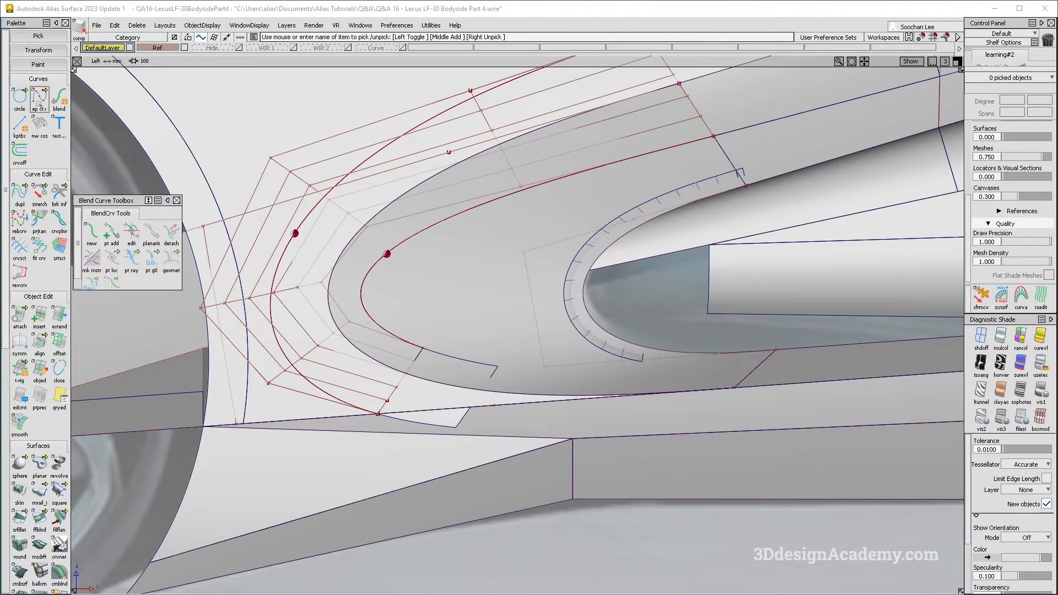
{"action": "left_click_drag", "start_coordinate": [743, 417], "coordinate": [791, 447], "text": "alt+shift"}
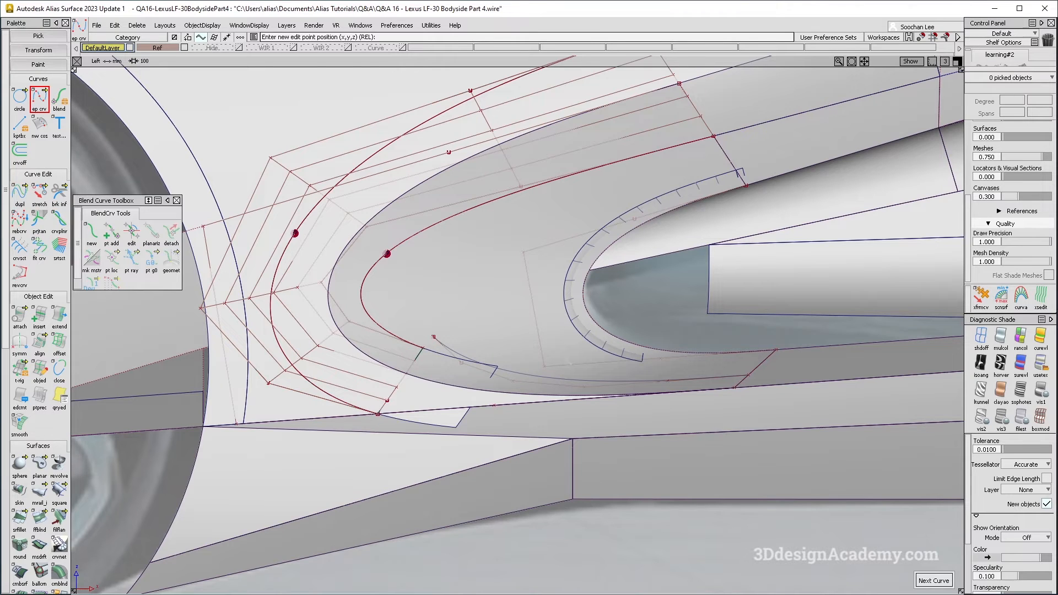
Insert a curve on surface lengthwise on the adjoining body-side surface, starting at the lower curve's rear end, in the perspective view.
{"action": "left_click_drag", "start_coordinate": [574, 424], "coordinate": [596, 436], "text": "alt+shift"}
{"action": "left_click_drag", "start_coordinate": [711, 374], "coordinate": [491, 317], "text": "alt+shift"}
{"action": "key", "text": "F8"}
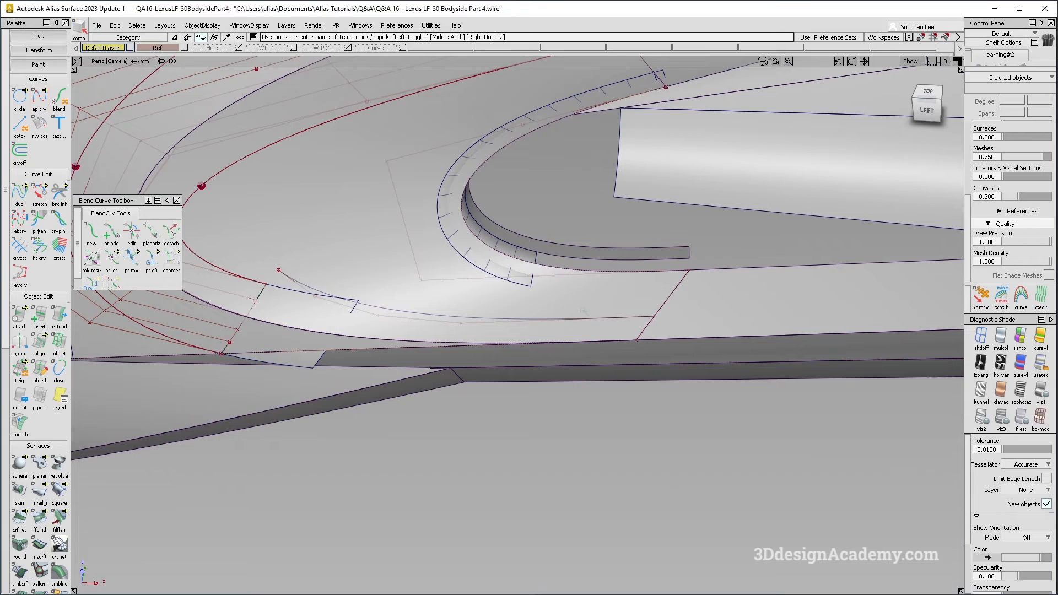
{"action": "double_click", "coordinate": [39, 315]}
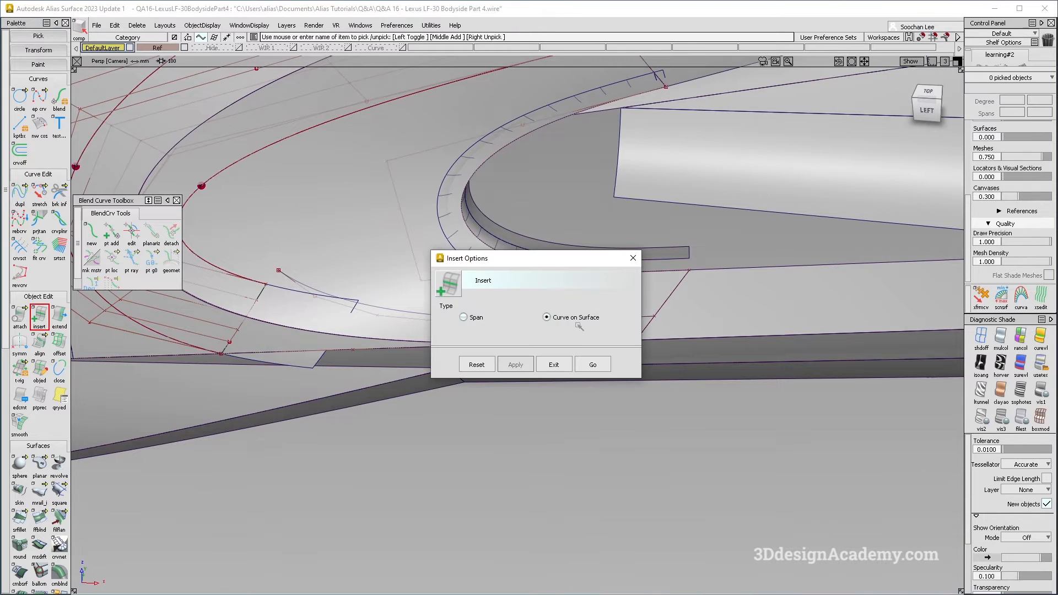
{"action": "left_click", "coordinate": [588, 364]}
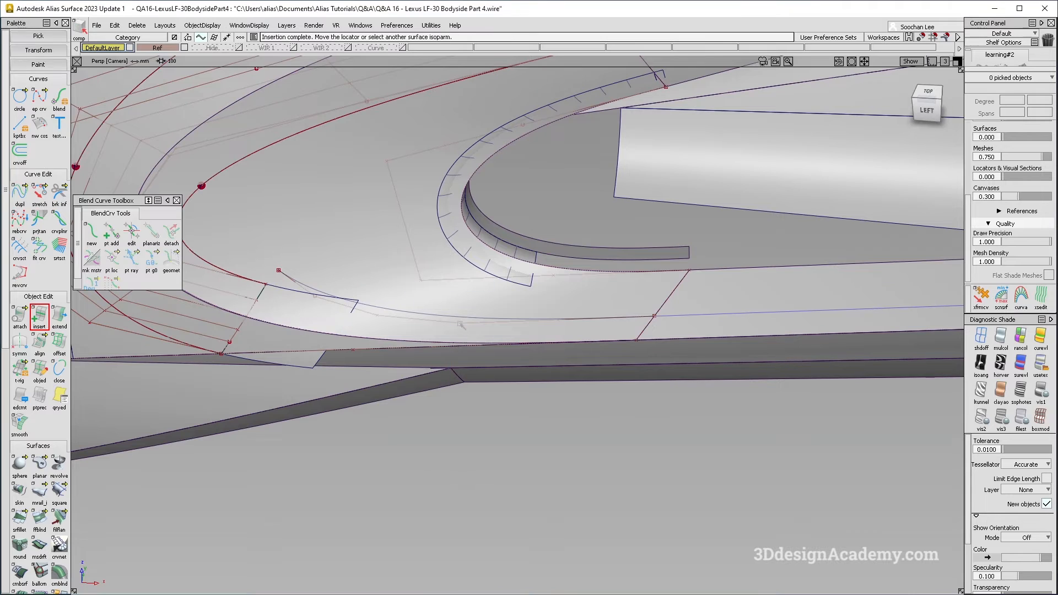
Replace the old lower curve with an edit-point curve from the lower patch's inner corner to the new curve on surface.
{"action": "left_click", "coordinate": [413, 296]}
{"action": "left_click", "coordinate": [39, 99]}
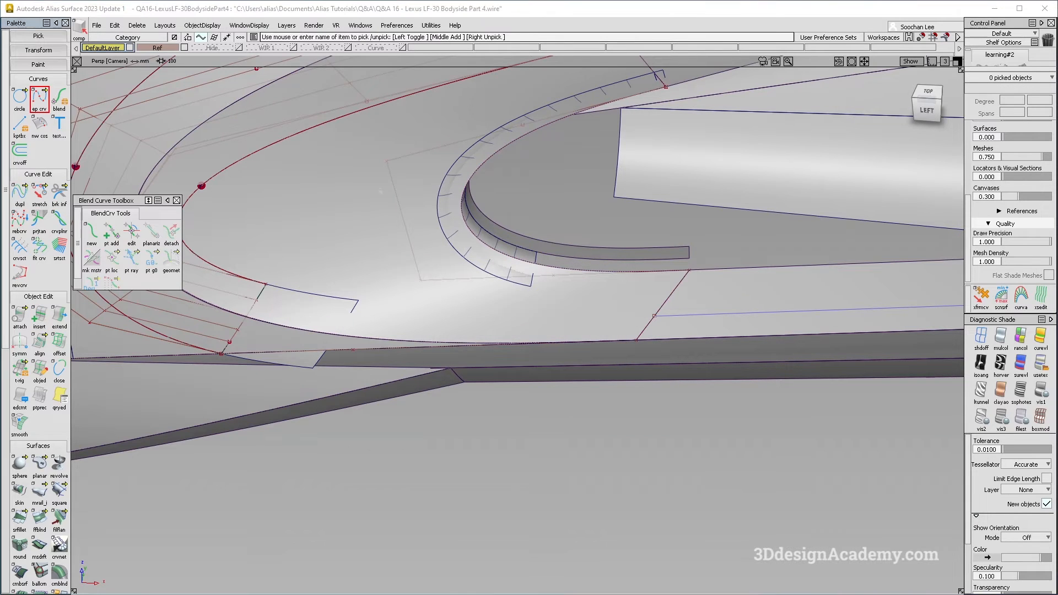
{"action": "left_click", "coordinate": [266, 285]}
{"action": "left_click", "coordinate": [655, 316]}
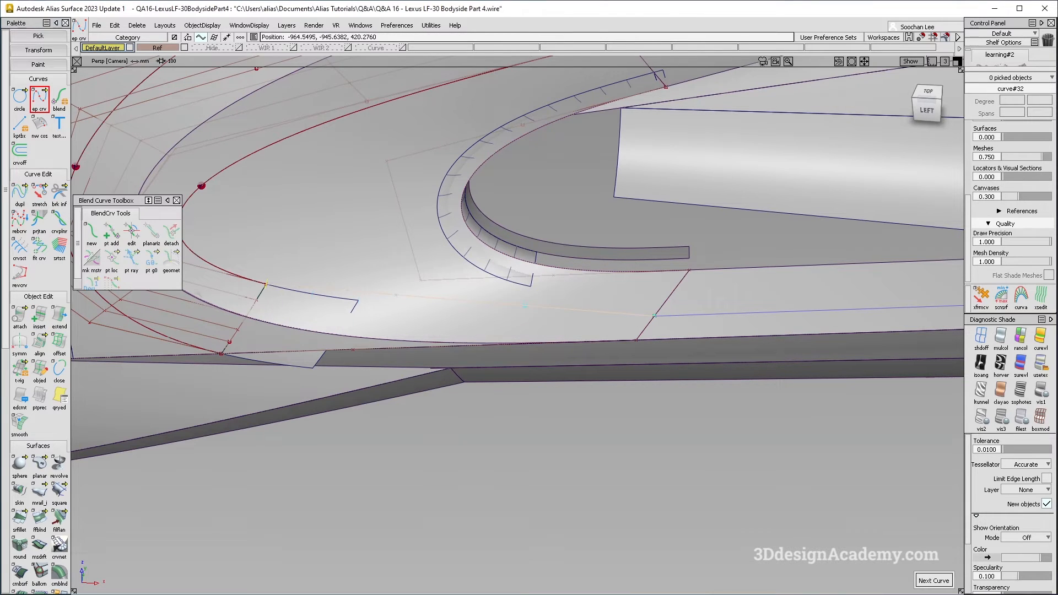
Align the new lower curve's rear end to the curve on surface with G2 continuity.
{"action": "double_click", "coordinate": [40, 343]}
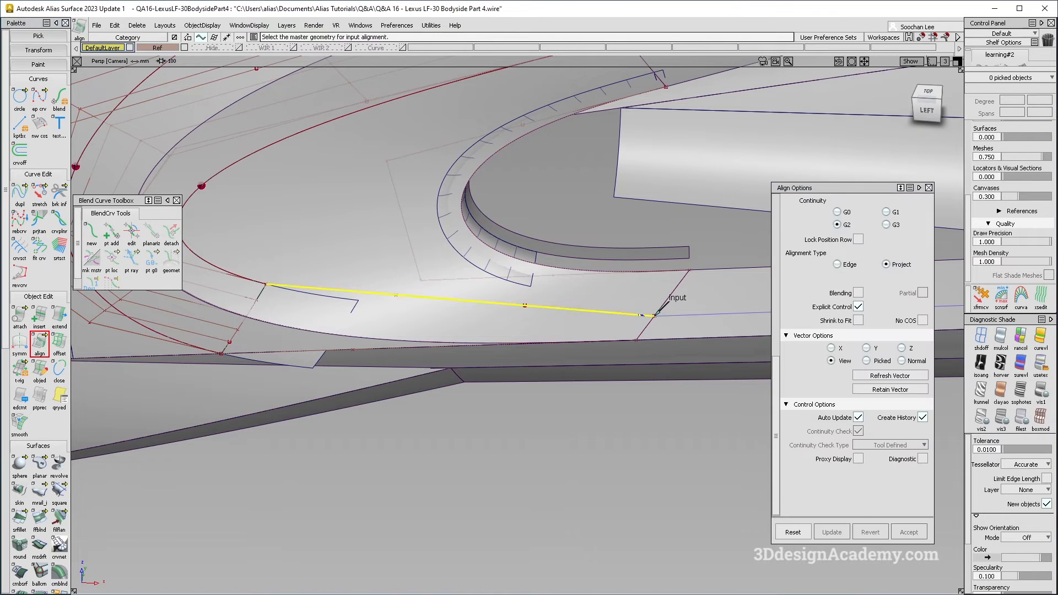
{"action": "left_click_drag", "start_coordinate": [367, 364], "coordinate": [347, 309], "text": "alt+shift"}
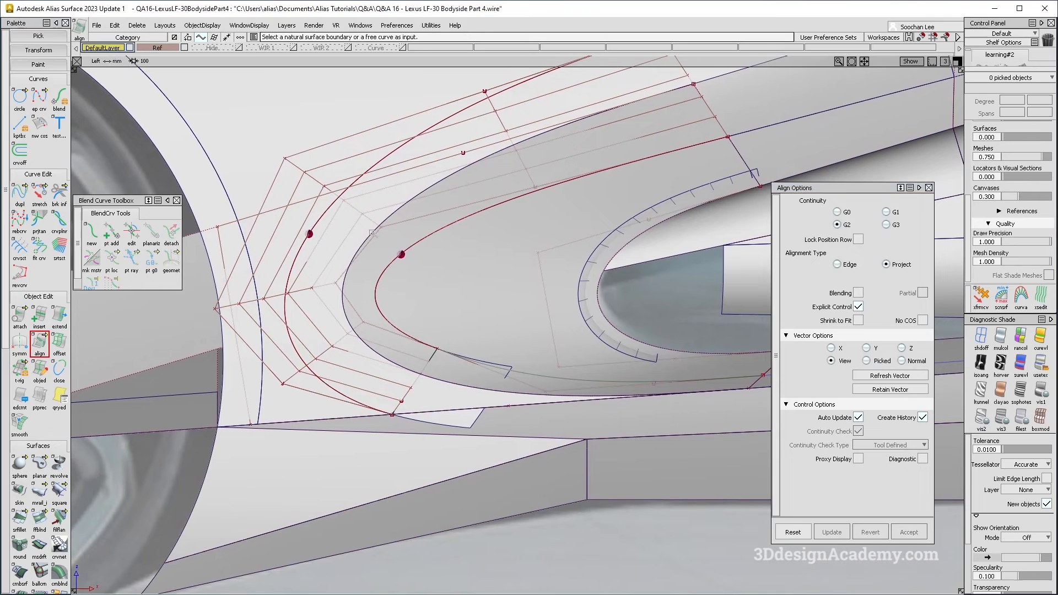
Turn off diagnostic shading and delete the large square surface spanning the two boundary curves in the side view.
{"action": "left_click_drag", "start_coordinate": [432, 232], "coordinate": [419, 275], "text": "ctrl+shift"}
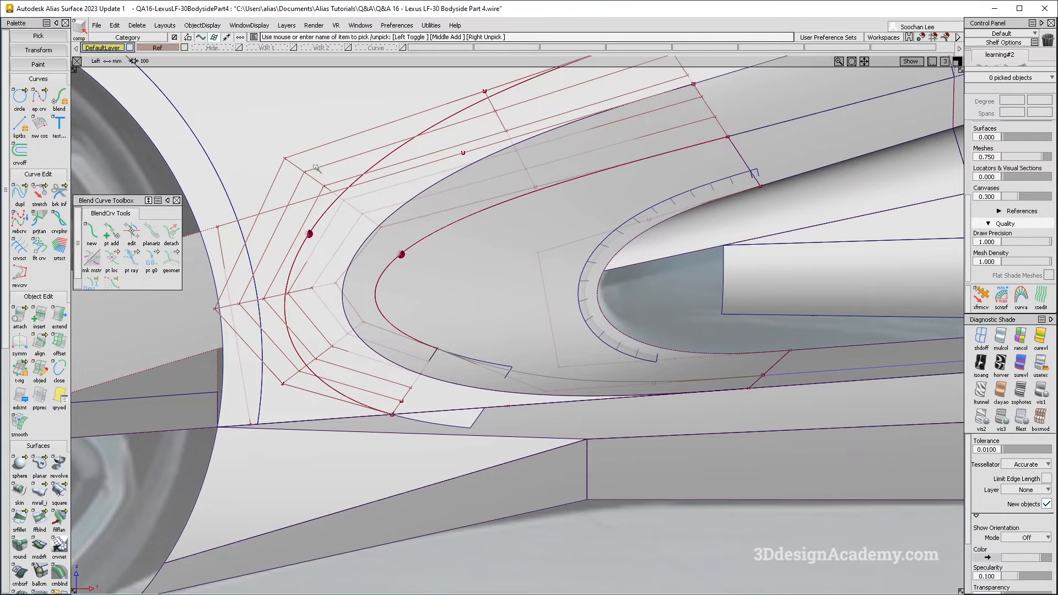
{"action": "left_click", "coordinate": [315, 168]}
{"action": "left_click_drag", "start_coordinate": [896, 441], "coordinate": [875, 513], "text": "ctrl+shift"}
{"action": "left_click", "coordinate": [981, 336]}
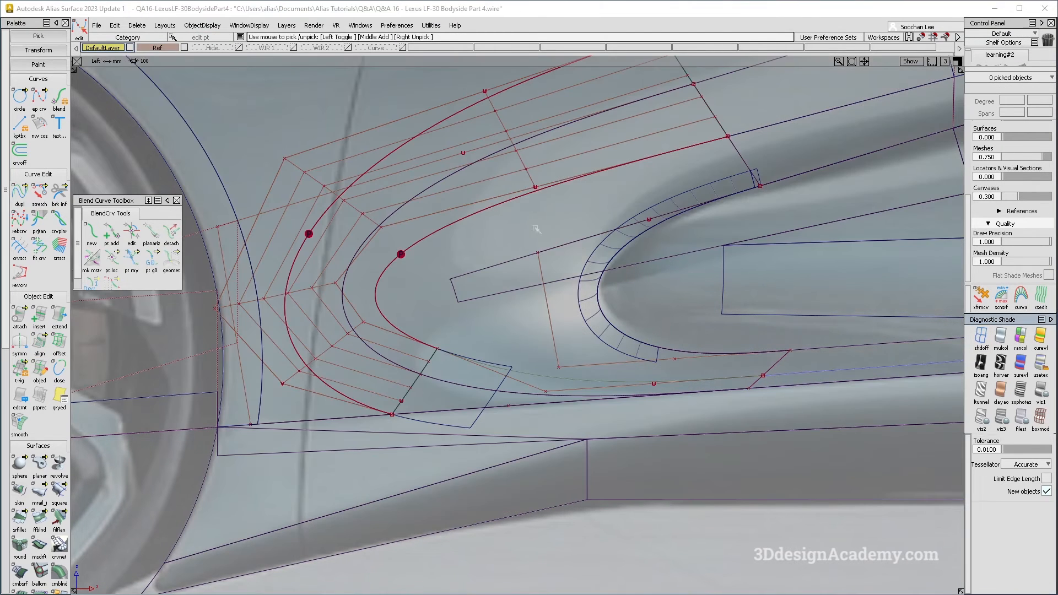
{"action": "left_click", "coordinate": [487, 209]}
{"action": "mouse_move", "coordinate": [420, 334]}
{"action": "left_mouse_down", "text": "ctrl+shift"}
{"action": "mouse_move", "coordinate": [403, 208]}
{"action": "mouse_move", "coordinate": [462, 235]}
{"action": "left_mouse_up", "text": "ctrl+shift"}
{"action": "left_click_drag", "start_coordinate": [440, 207], "coordinate": [452, 227]}
{"action": "left_click_drag", "start_coordinate": [384, 334], "coordinate": [376, 152], "text": "ctrl+shift"}
{"action": "left_click", "coordinate": [337, 199]}
{"action": "key", "text": "Delete"}
Align the inner boundary curve's lower end to the new lower curve with G2 continuity.
{"action": "left_click", "coordinate": [40, 343]}
{"action": "left_click_drag", "start_coordinate": [578, 365], "coordinate": [567, 413], "text": "ctrl+shift"}
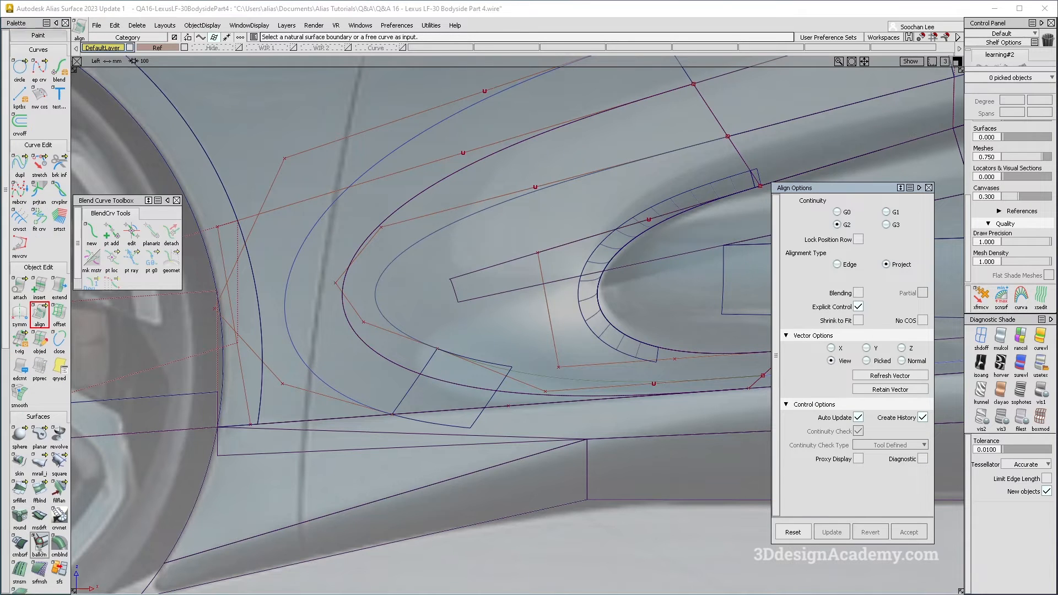
{"action": "left_click", "coordinate": [529, 379]}
{"action": "left_click", "coordinate": [20, 522]}
{"action": "double_click", "coordinate": [40, 197]}
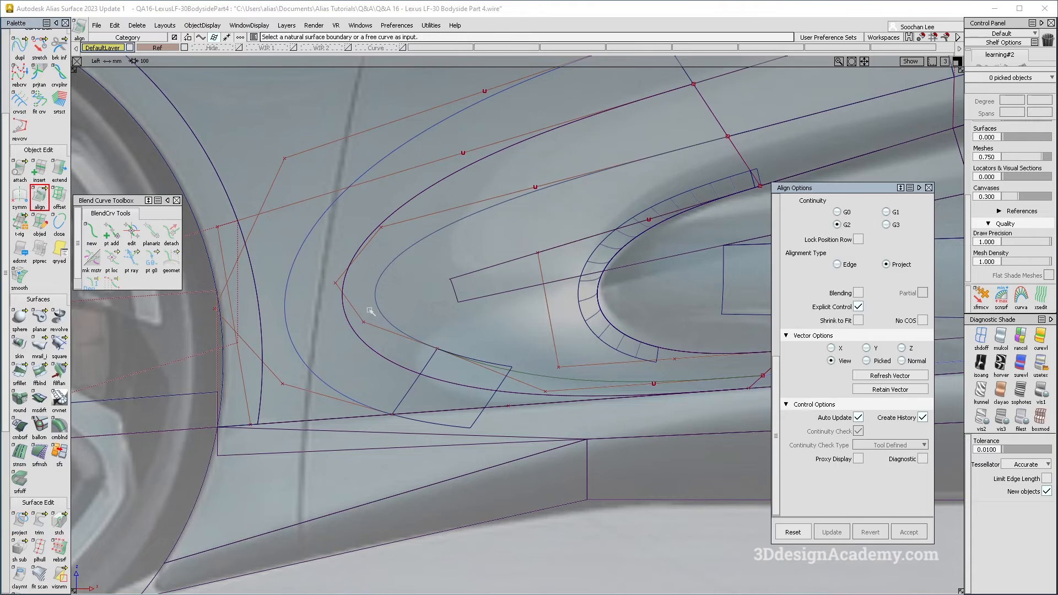
{"action": "left_click", "coordinate": [428, 343]}
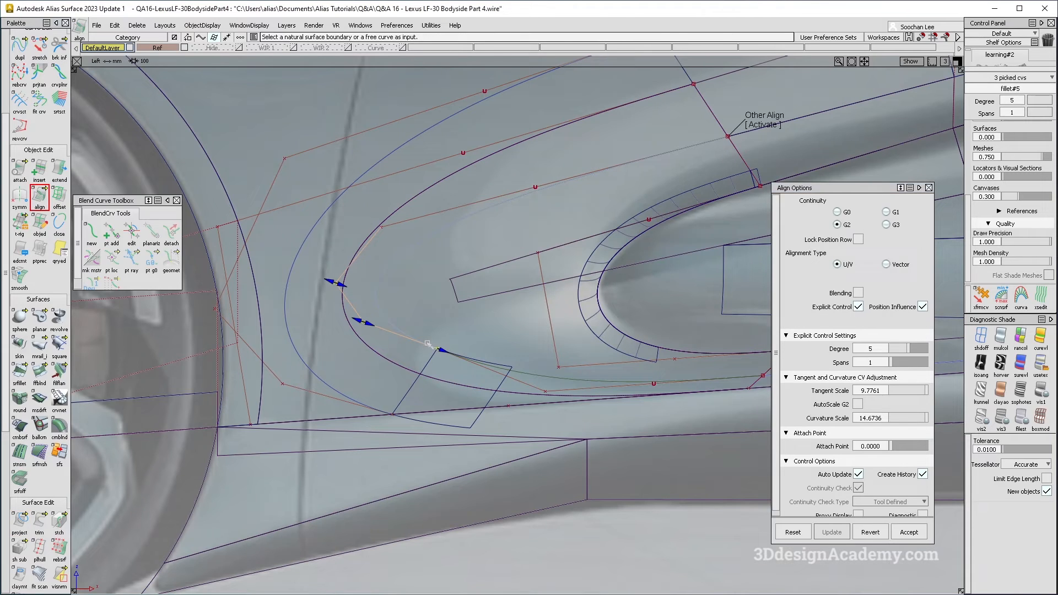
{"action": "left_click", "coordinate": [877, 530]}
{"action": "left_click", "coordinate": [423, 349]}
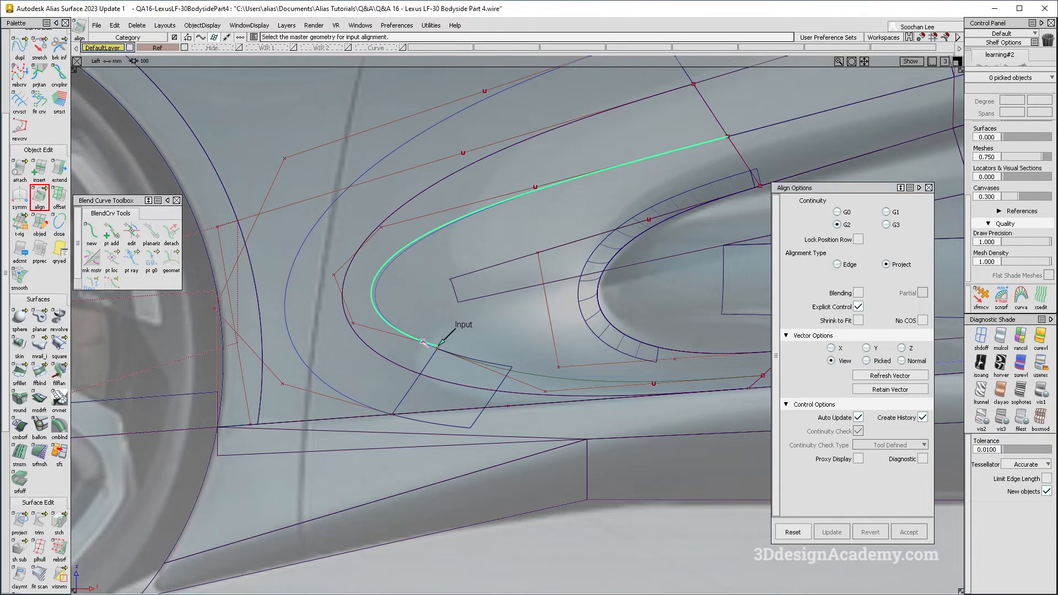
{"action": "left_click", "coordinate": [473, 362]}
{"action": "left_click", "coordinate": [476, 377]}
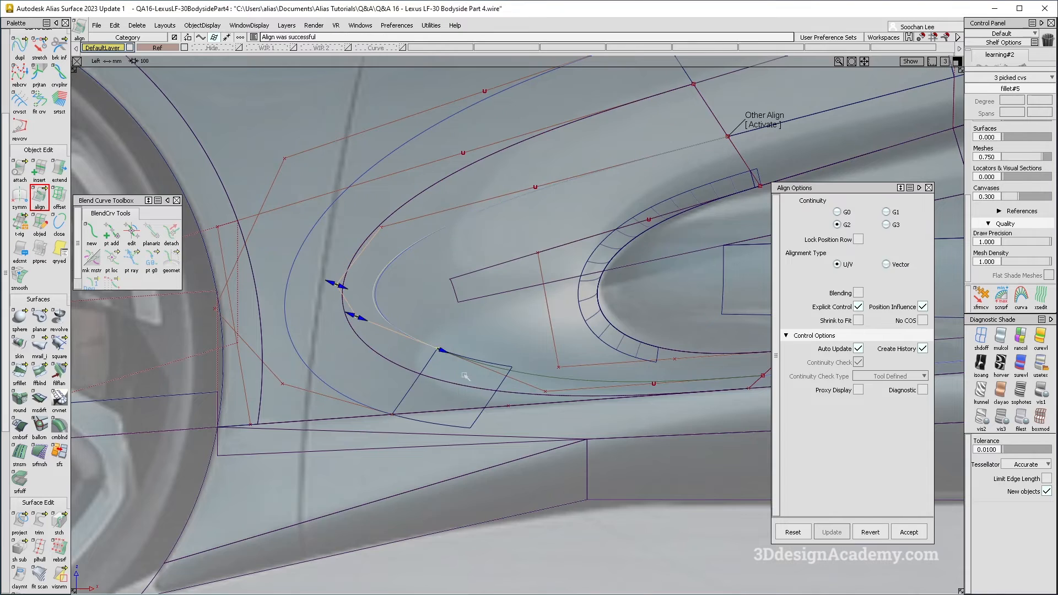
Adjust the inner boundary curve's alignment to a tangent scale of about 7.16 and a curvature scale of about 13.37.
{"action": "left_click_drag", "start_coordinate": [366, 322], "coordinate": [395, 333]}
{"action": "left_click_drag", "start_coordinate": [343, 300], "coordinate": [348, 302]}
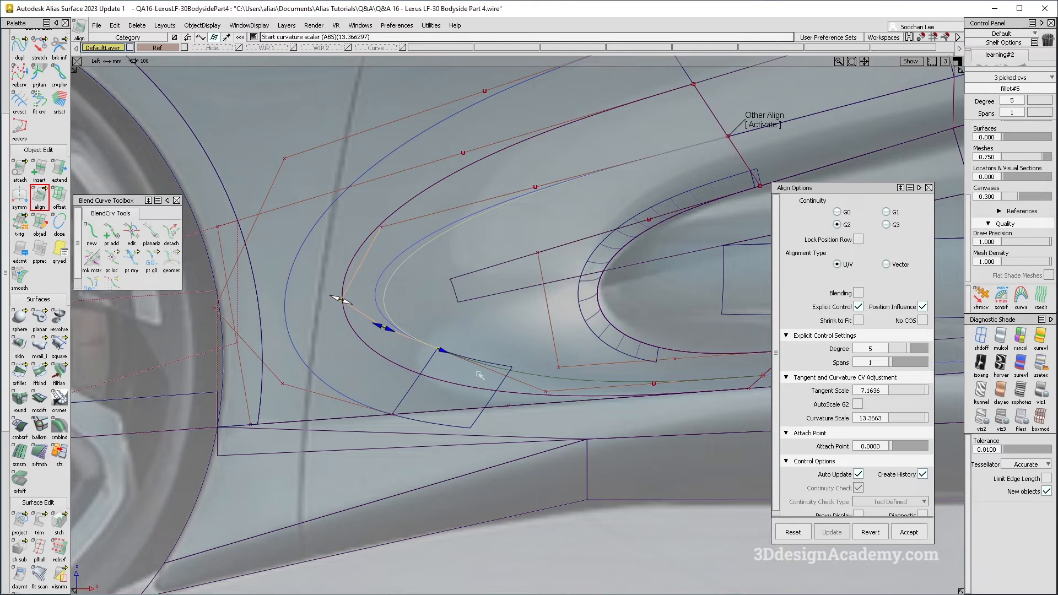
{"action": "middle_click_drag", "start_coordinate": [475, 372], "coordinate": [478, 346], "text": "alt+shift"}
{"action": "left_click_drag", "start_coordinate": [478, 348], "coordinate": [456, 346], "text": "ctrl+shift"}
Move the lower curve's end CV, where it joins the inner boundary curve, slightly inward from the patch corner.
{"action": "left_click_drag", "start_coordinate": [392, 317], "coordinate": [466, 329], "text": "ctrl+shift"}
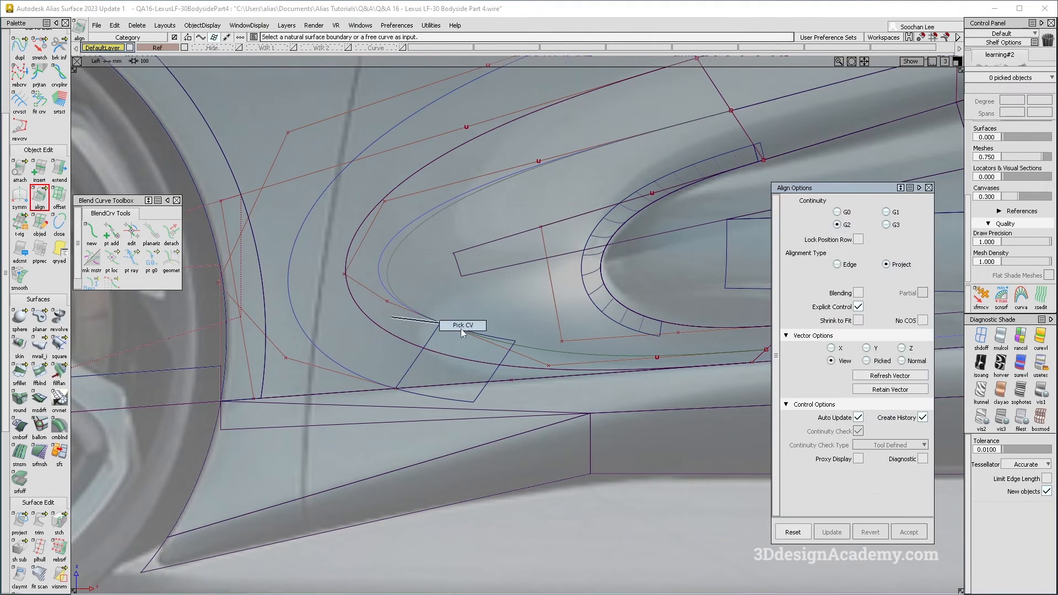
{"action": "left_click", "coordinate": [443, 324]}
{"action": "left_click", "coordinate": [454, 331]}
{"action": "left_click", "coordinate": [455, 349]}
{"action": "left_click", "coordinate": [441, 323]}
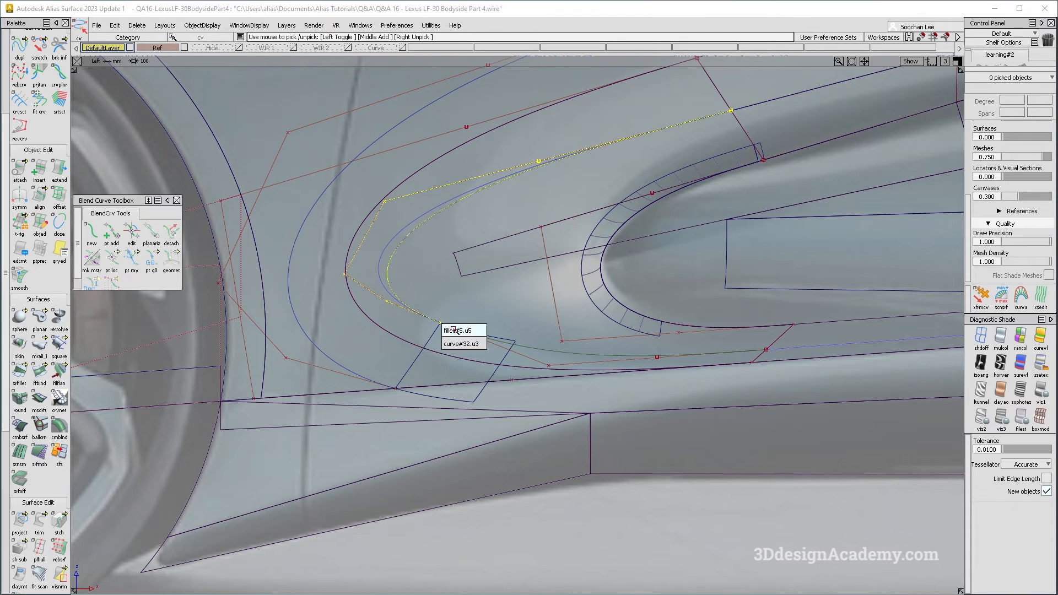
{"action": "left_click", "coordinate": [461, 344]}
{"action": "middle_click_drag", "start_coordinate": [489, 328], "coordinate": [488, 302], "text": "ctrl+shift"}
{"action": "right_click_drag", "start_coordinate": [489, 322], "coordinate": [489, 318]}
{"action": "middle_click_drag", "start_coordinate": [490, 318], "coordinate": [491, 318]}
{"action": "right_click_drag", "start_coordinate": [491, 318], "coordinate": [315, 316], "text": "alt+shift"}
Delete the old curve on surface running beside the inner boundary curve.
{"action": "left_click_drag", "start_coordinate": [438, 343], "coordinate": [439, 368], "text": "ctrl+shift"}
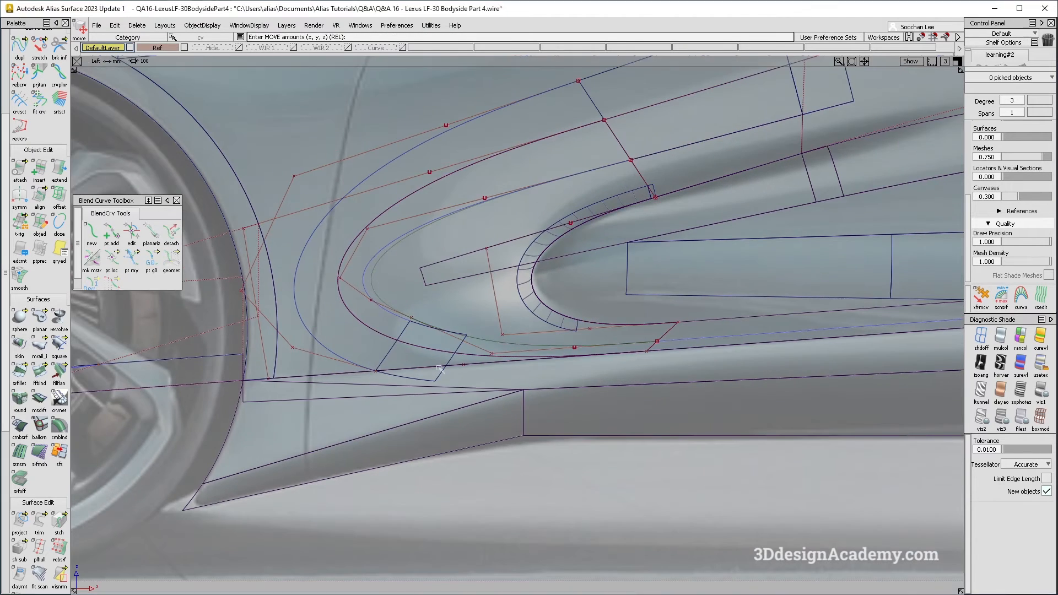
{"action": "left_click", "coordinate": [368, 290]}
{"action": "key", "text": "Delete"}
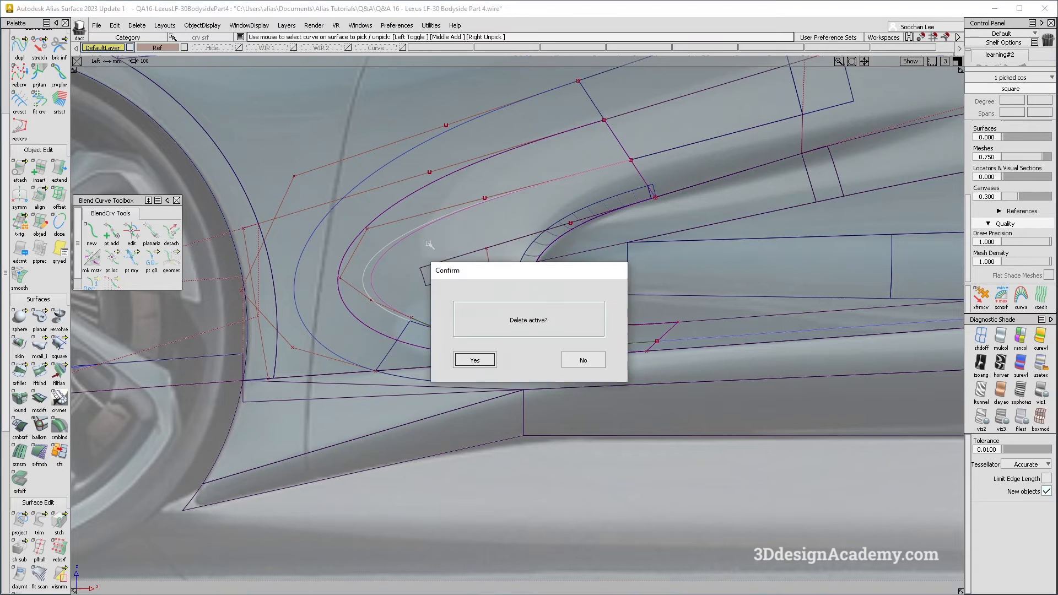
{"action": "key", "text": "Return"}
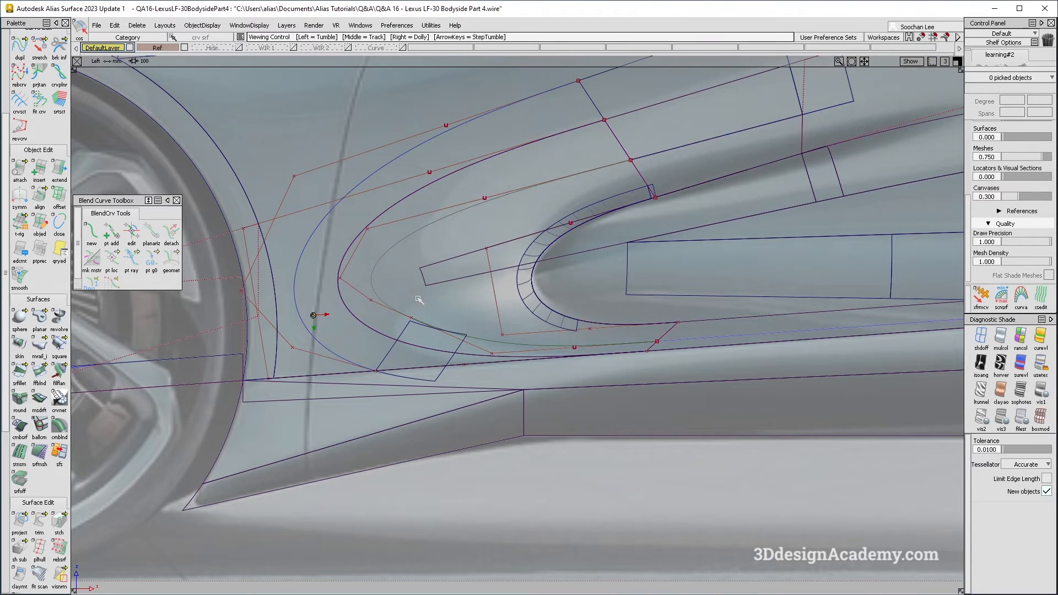
{"action": "middle_click_drag", "start_coordinate": [395, 307], "coordinate": [400, 308], "text": "alt+shift"}
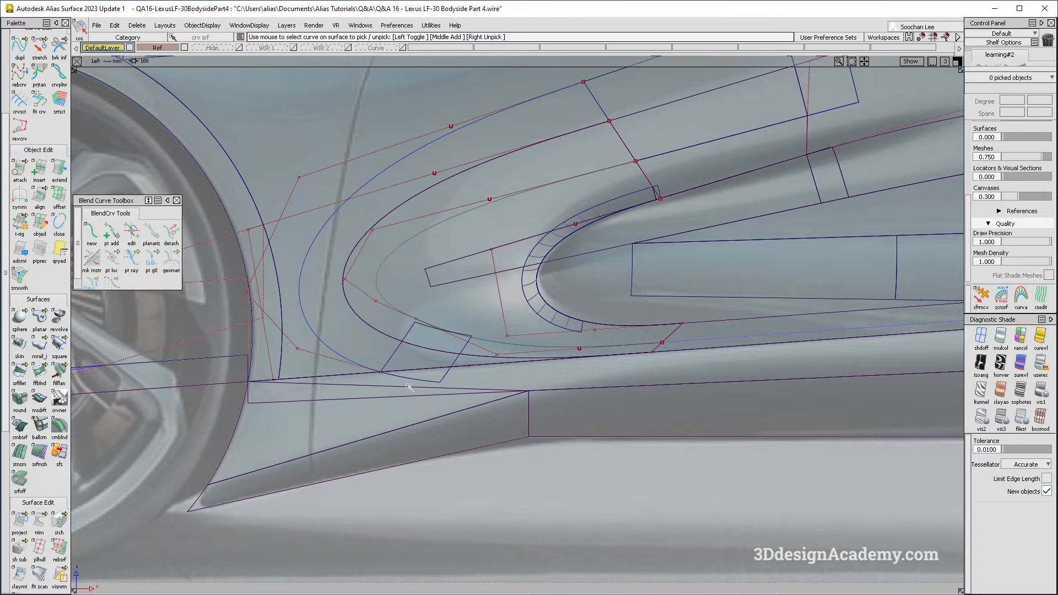
Try to build a Square surface from the upper G2 edge and the outer and inner boundary curves.
{"action": "left_click", "coordinate": [59, 345]}
{"action": "left_click", "coordinate": [611, 108]}
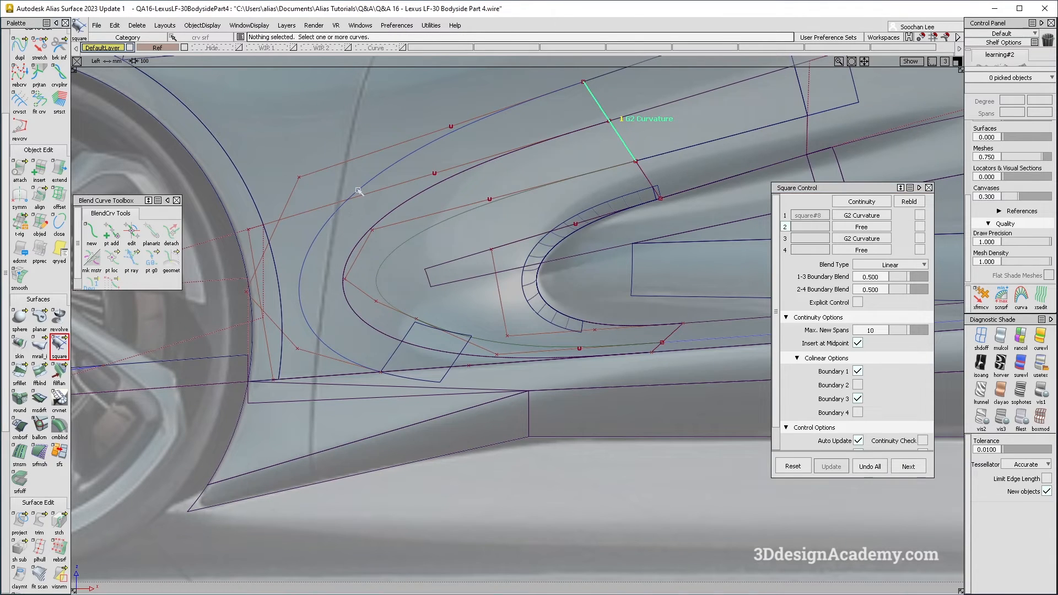
{"action": "left_click", "coordinate": [358, 190]}
{"action": "left_click", "coordinate": [365, 197]}
{"action": "left_click", "coordinate": [419, 324]}
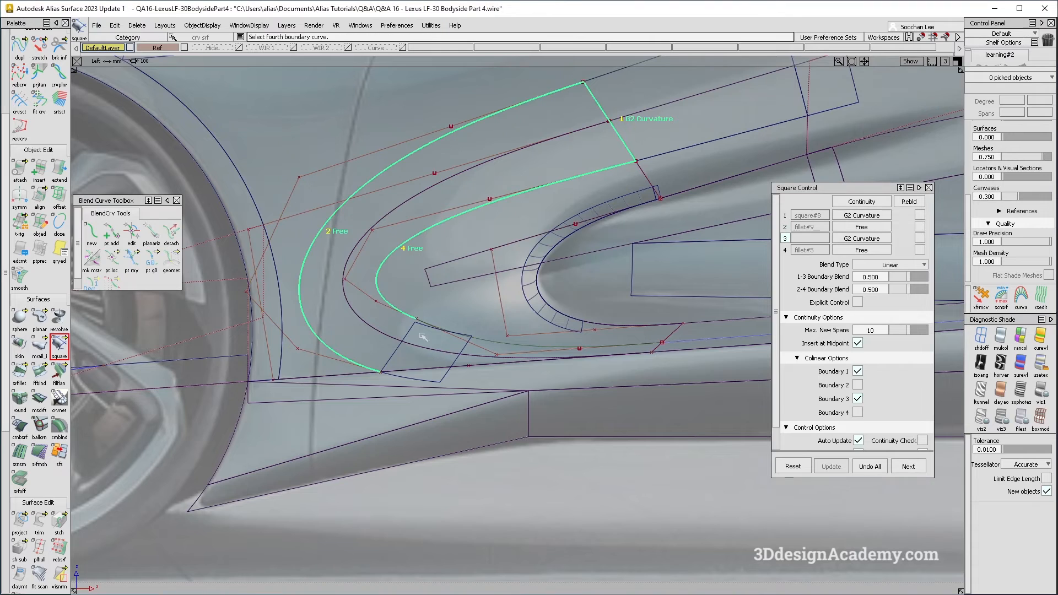
{"action": "scroll", "coordinate": [420, 332], "scroll_direction": "up", "scroll_amount": 5}
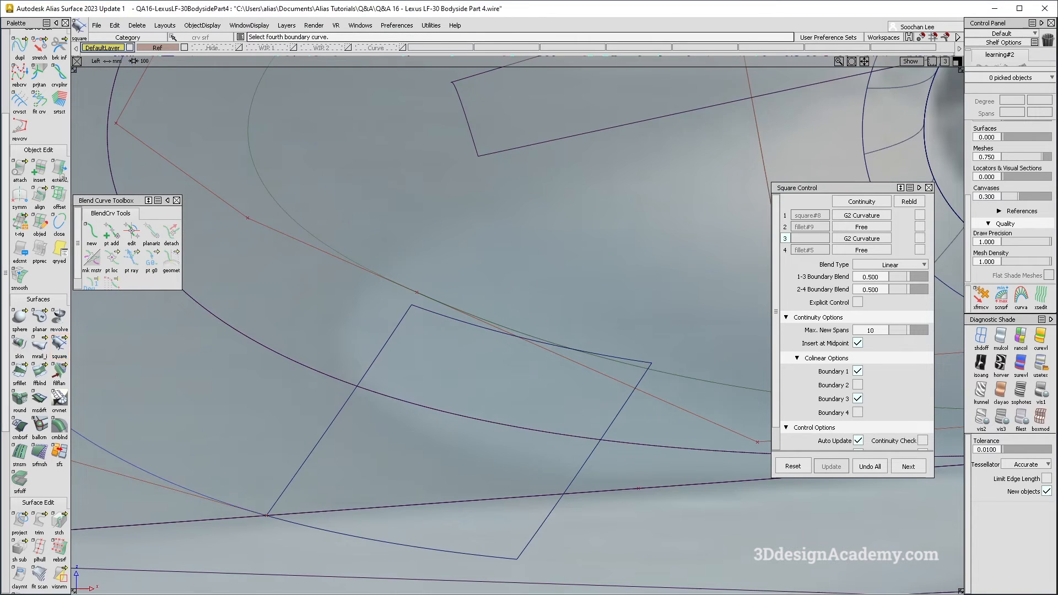
{"action": "scroll", "coordinate": [44, 111], "scroll_direction": "up", "scroll_amount": 2}
Duplicate the lower patch's front edge as a separate curve.
{"action": "left_click", "coordinate": [21, 101]}
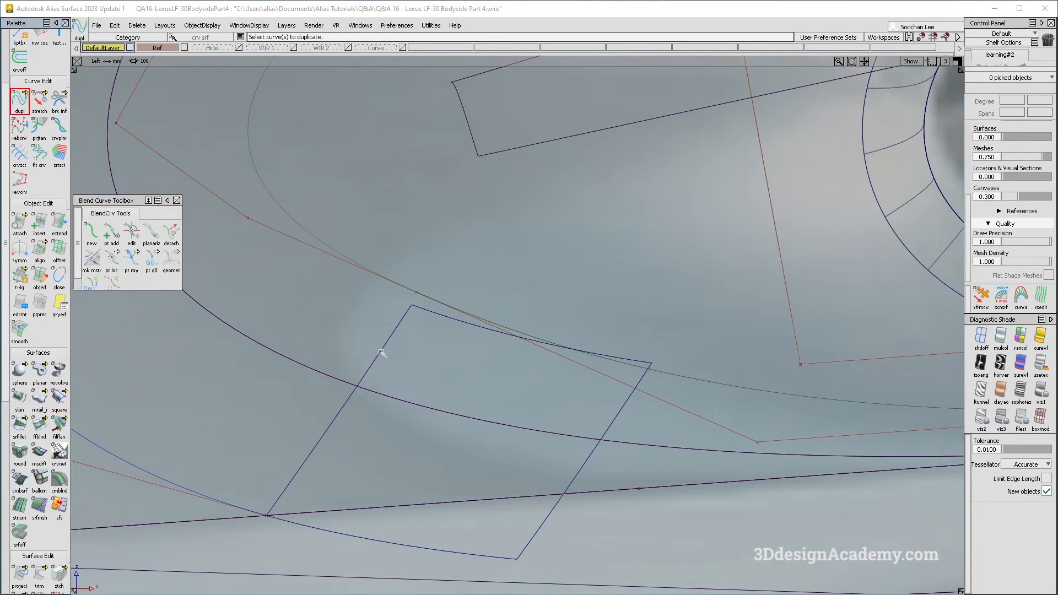
{"action": "left_click", "coordinate": [381, 352]}
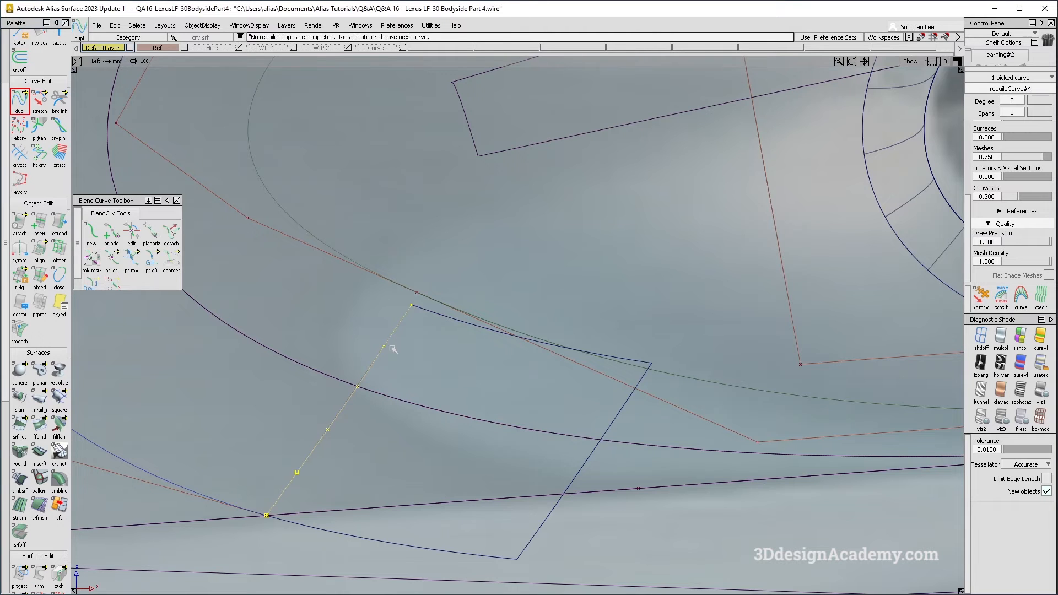
{"action": "middle_click_drag", "start_coordinate": [423, 454], "coordinate": [458, 442], "text": "alt+shift"}
{"action": "key", "text": "space"}
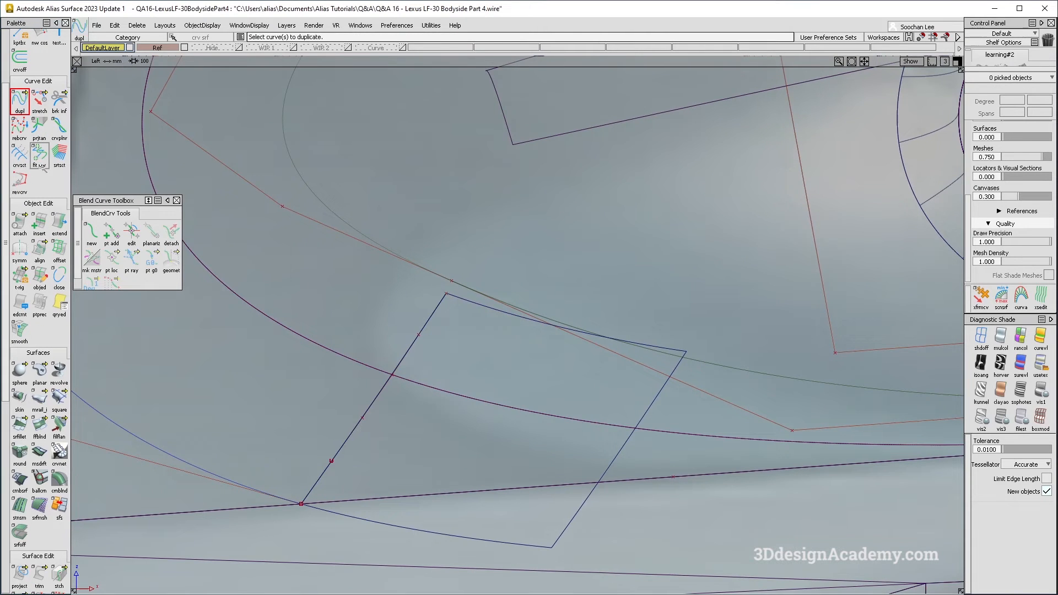
Fit a degree 5, single-span curve to the duplicated patch edge.
{"action": "left_click", "coordinate": [40, 160]}
{"action": "left_click", "coordinate": [444, 305]}
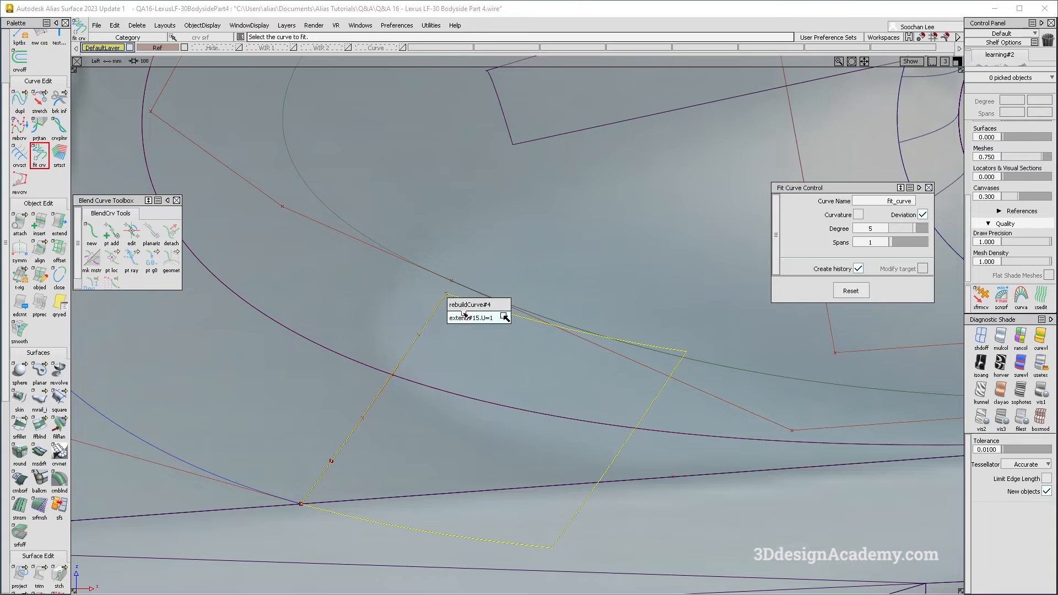
{"action": "left_click", "coordinate": [466, 305]}
{"action": "left_click", "coordinate": [407, 452]}
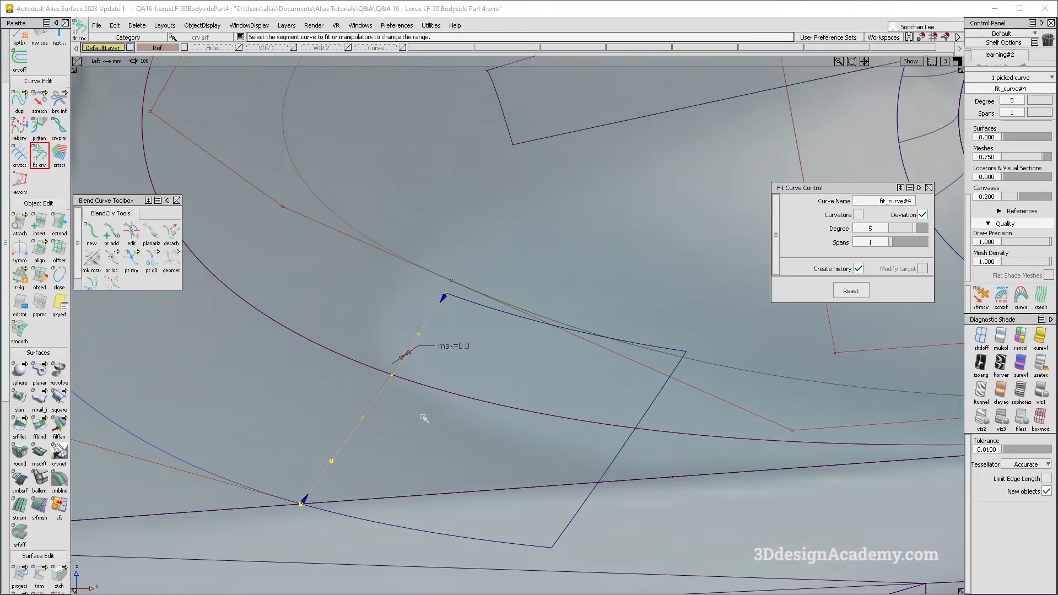
Delete the fitted curve on the lower patch's front edge and stretch the remaining duplicated edge curve's upper end toward the inner boundary curve.
{"action": "left_click_drag", "start_coordinate": [427, 309], "coordinate": [430, 328], "text": "ctrl+shift"}
{"action": "left_click", "coordinate": [426, 326]}
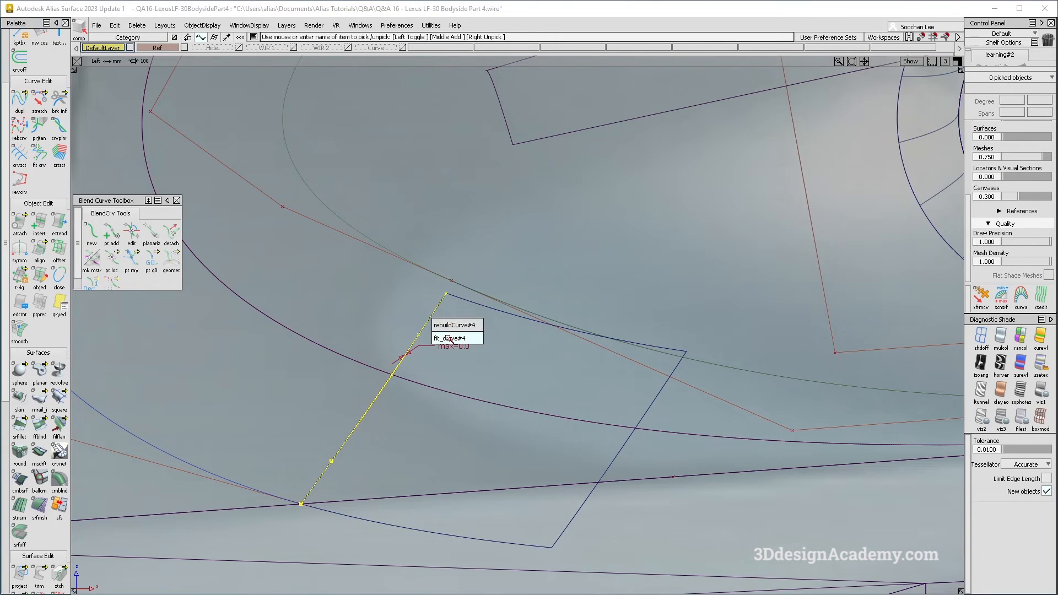
{"action": "left_click", "coordinate": [448, 337]}
{"action": "key", "text": "Delete"}
{"action": "key", "text": "Return"}
{"action": "left_click", "coordinate": [38, 102]}
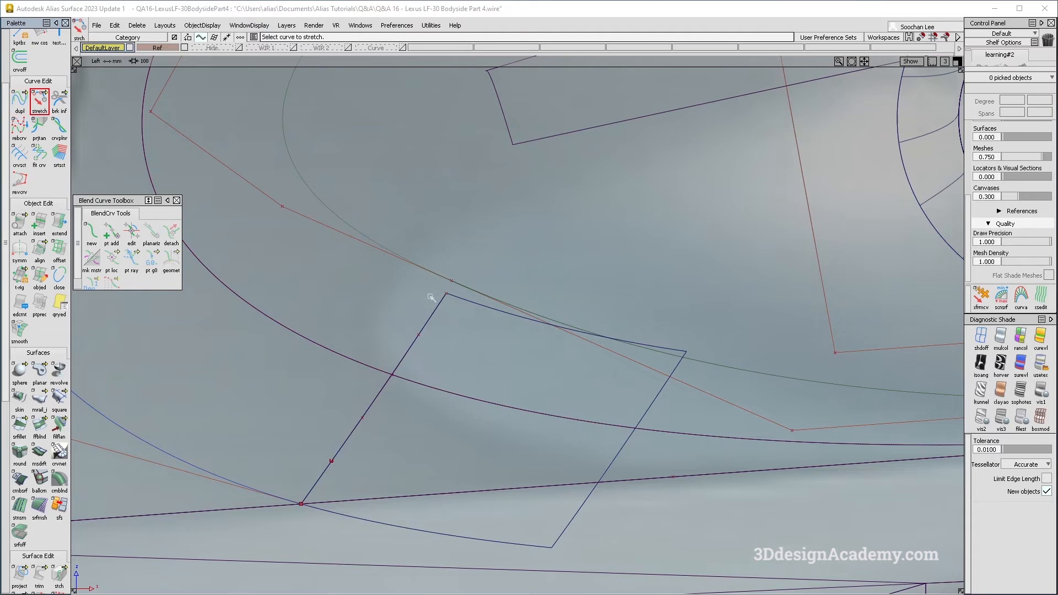
{"action": "left_click", "coordinate": [445, 302]}
{"action": "scroll", "coordinate": [469, 276], "scroll_direction": "down", "scroll_amount": 3}
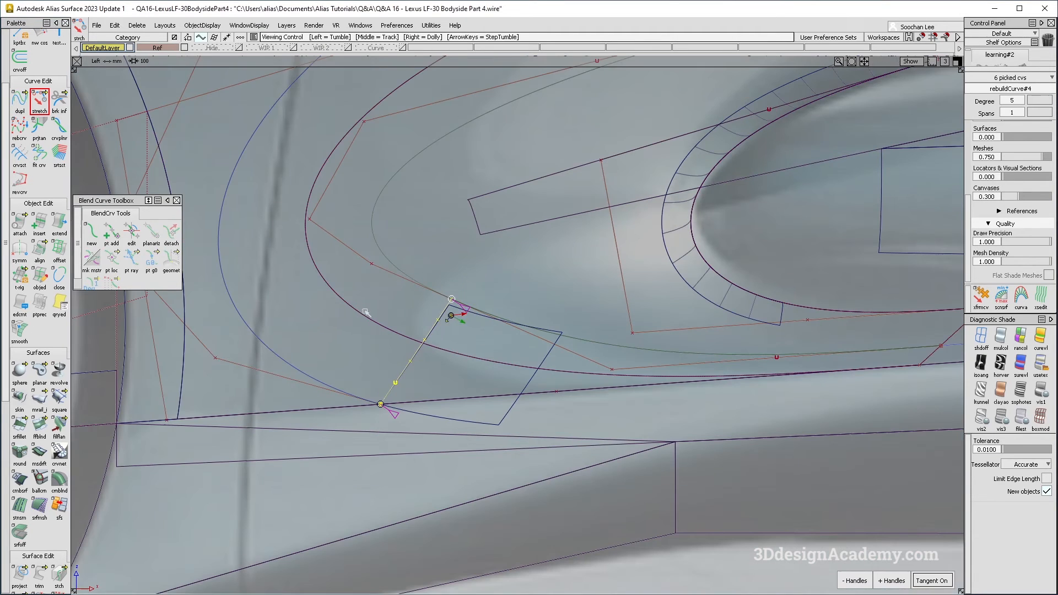
Try to build a Square surface from the upper G2 edge, the outer boundary curve and the stretched patch-edge curve.
{"action": "left_click", "coordinate": [59, 404]}
{"action": "scroll", "coordinate": [453, 316], "scroll_direction": "down", "scroll_amount": 2}
{"action": "middle_click_drag", "start_coordinate": [452, 315], "coordinate": [429, 396], "text": "alt+shift"}
{"action": "left_click", "coordinate": [400, 173]}
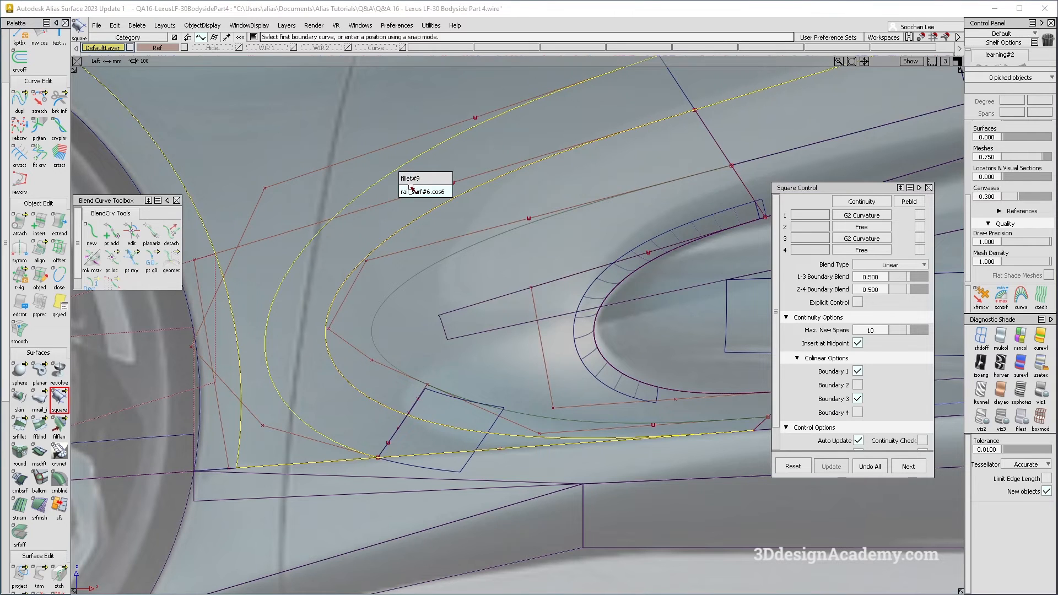
{"action": "left_click", "coordinate": [412, 191]}
{"action": "left_click", "coordinate": [689, 100]}
{"action": "left_click", "coordinate": [501, 115]}
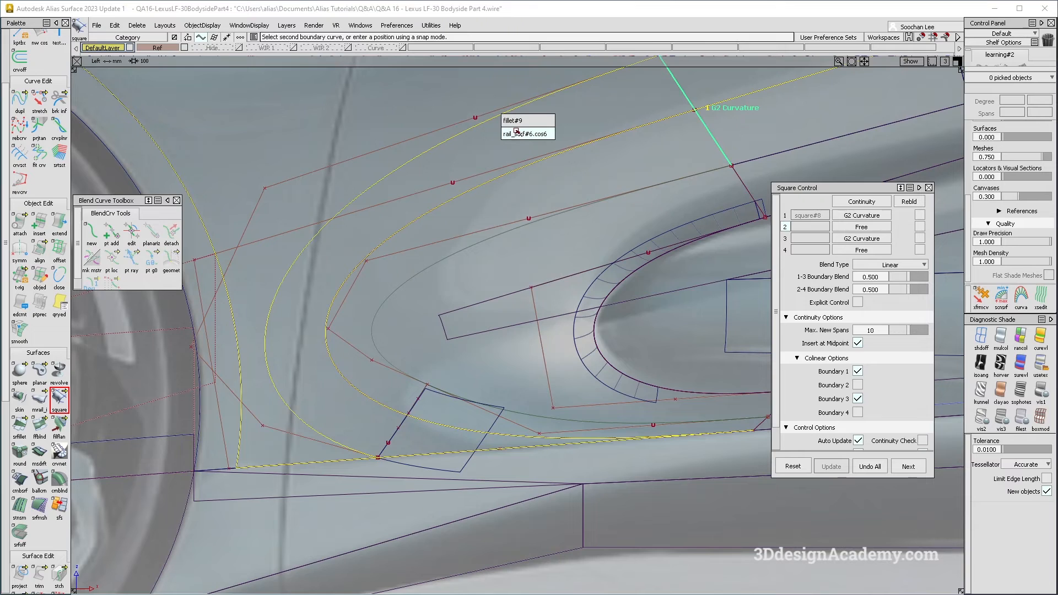
{"action": "left_click", "coordinate": [516, 124]}
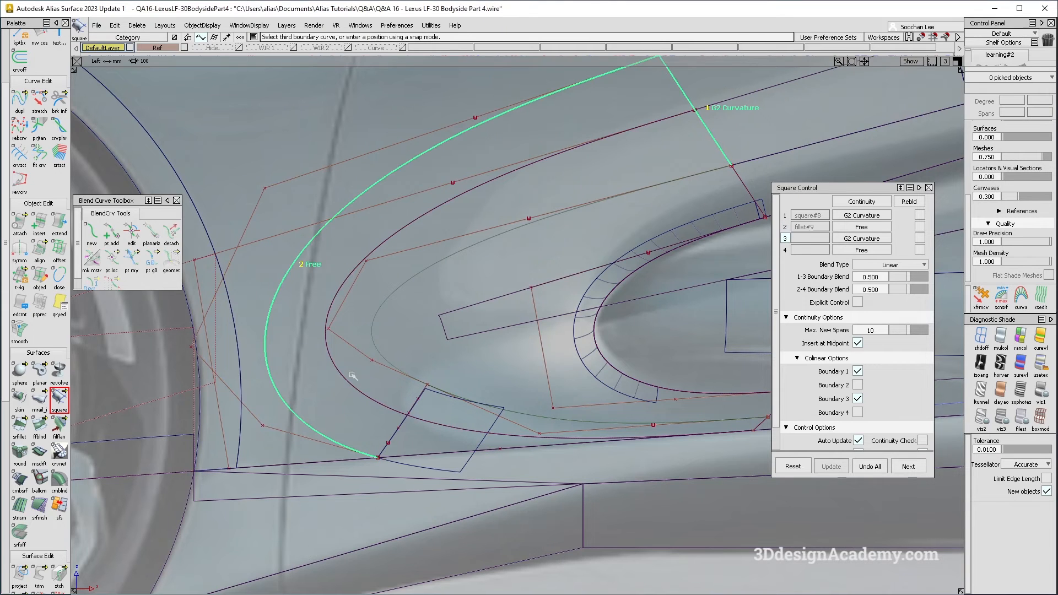
{"action": "left_click", "coordinate": [422, 398]}
{"action": "left_click", "coordinate": [436, 422]}
{"action": "left_click", "coordinate": [395, 368]}
Examine the gap at the upper end of the patch-edge curve and undo the Square boundary selections.
{"action": "right_click_drag", "start_coordinate": [425, 388], "coordinate": [382, 367], "text": "alt+shift"}
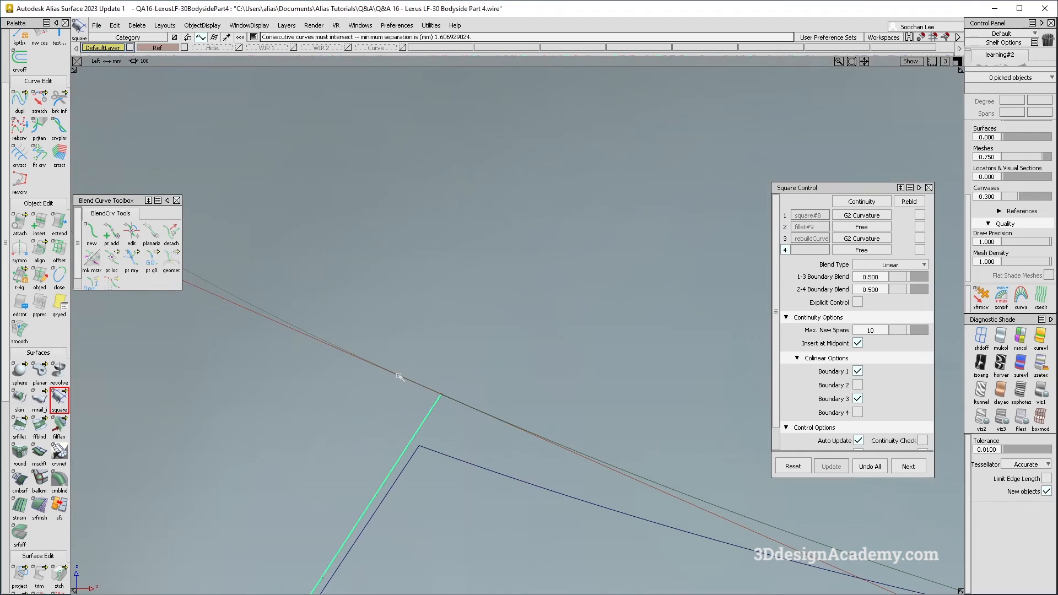
{"action": "key", "text": "F8"}
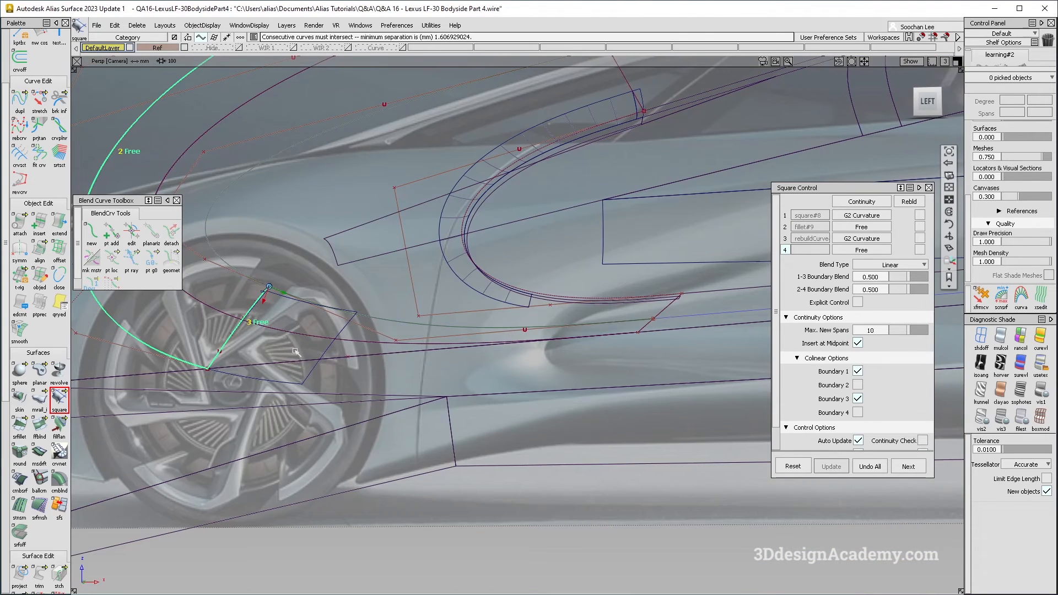
{"action": "left_click_drag", "start_coordinate": [298, 358], "coordinate": [324, 463], "text": "alt+shift"}
{"action": "left_click", "coordinate": [267, 304], "text": "alt+shift"}
{"action": "right_click_drag", "start_coordinate": [267, 343], "coordinate": [384, 280], "text": "alt+shift"}
{"action": "middle_click_drag", "start_coordinate": [385, 281], "coordinate": [429, 318], "text": "alt+shift"}
{"action": "key", "text": "ctrl+z"}
{"action": "key", "text": "ctrl+z"}
Stretch the patch-edge curve's upper end so it snaps onto the lower end of the inner boundary curve.
{"action": "left_click", "coordinate": [38, 110]}
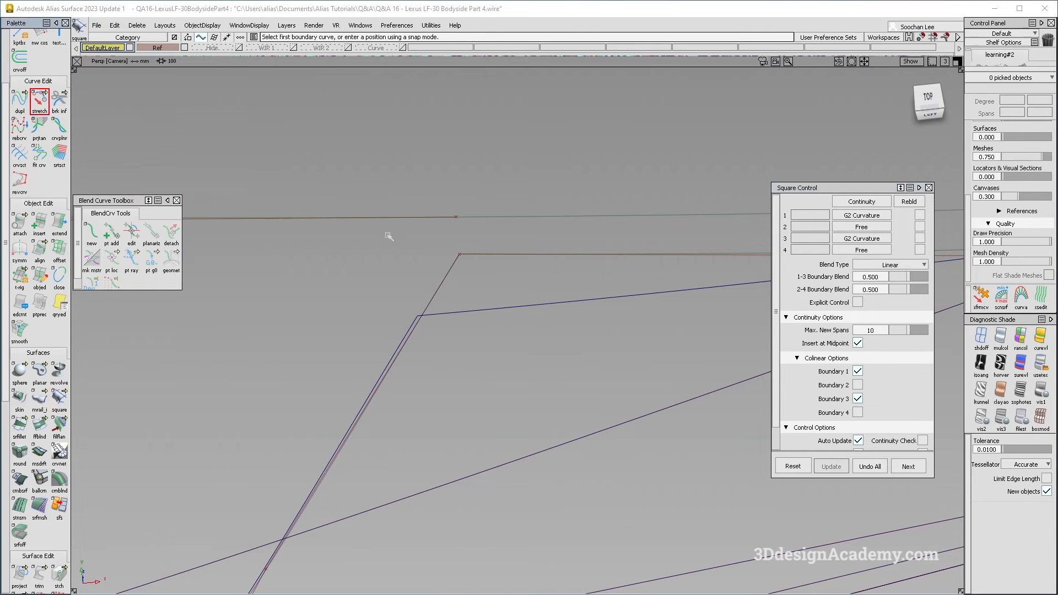
{"action": "left_click", "coordinate": [449, 269]}
{"action": "left_click", "coordinate": [459, 194], "text": "ctrl"}
Build a Square surface from the upper G2 edge and the outer, patch-edge and inner boundary curves, keeping those three curves Free.
{"action": "left_click", "coordinate": [59, 399]}
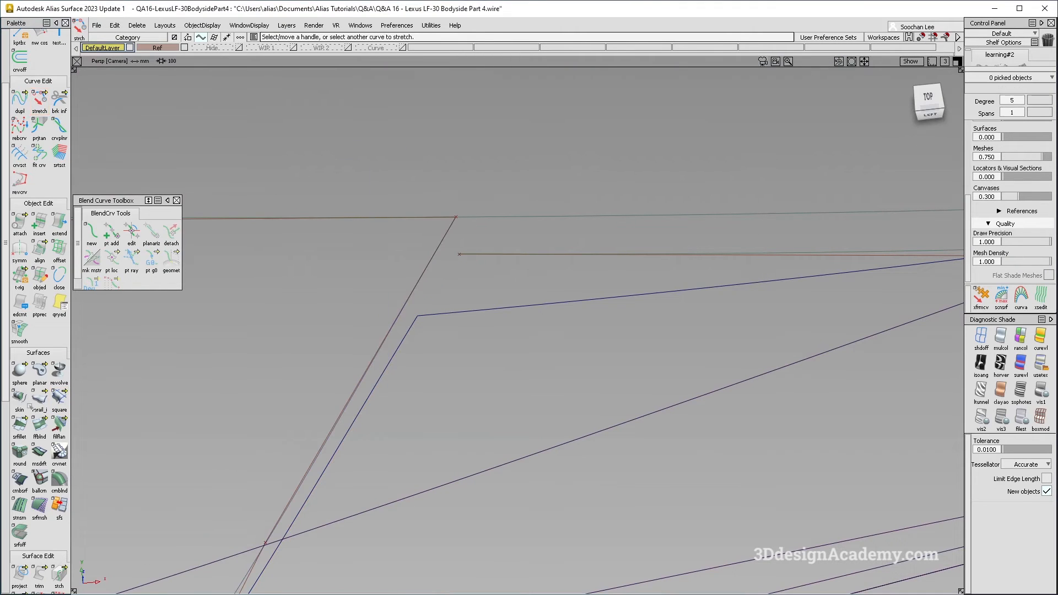
{"action": "left_click", "coordinate": [439, 217]}
{"action": "left_click", "coordinate": [439, 217]}
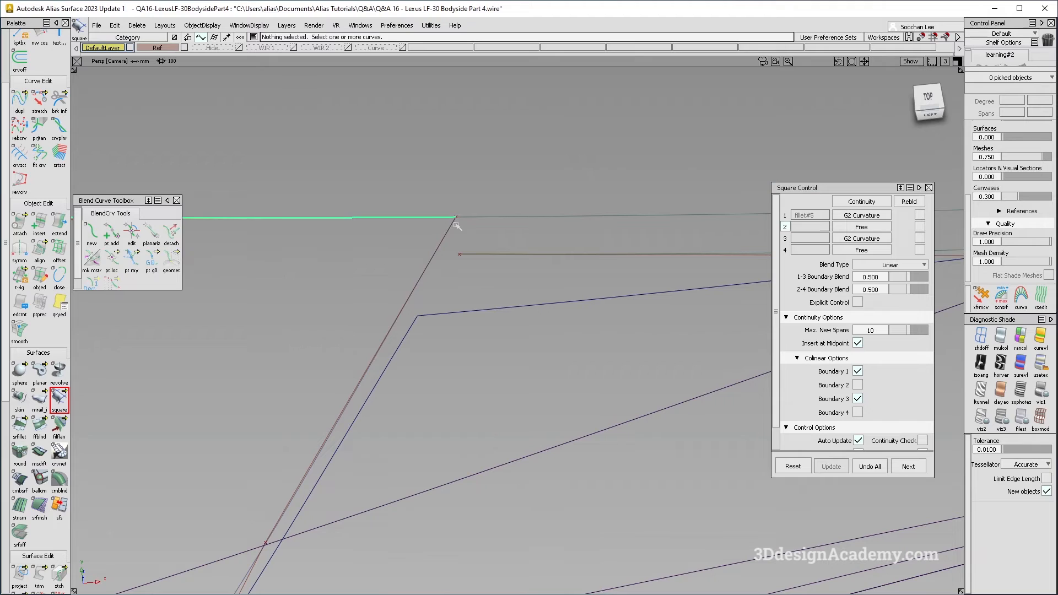
{"action": "left_click", "coordinate": [450, 234]}
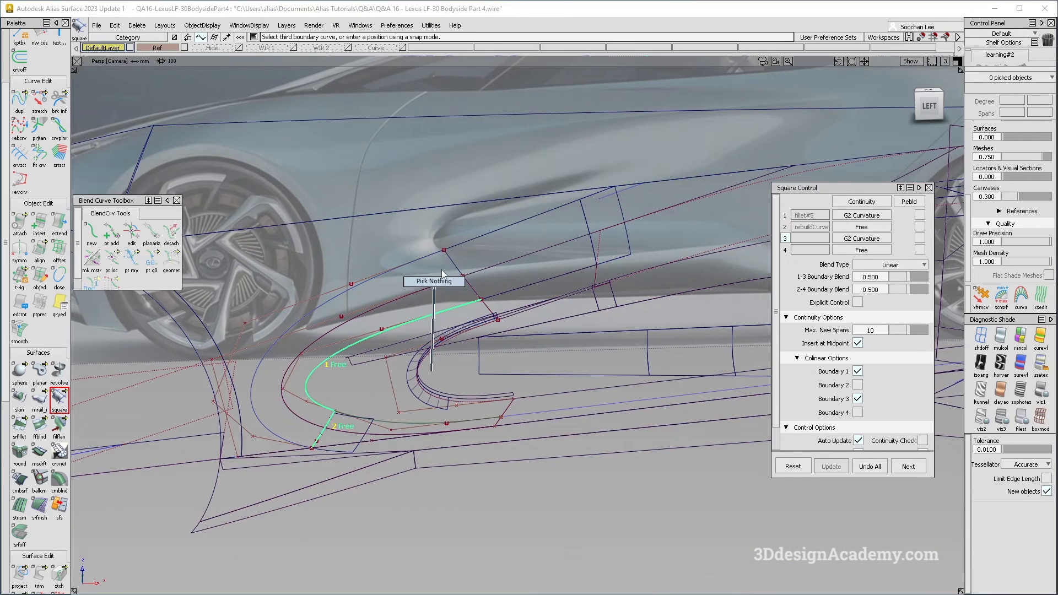
{"action": "left_click_drag", "start_coordinate": [442, 271], "coordinate": [443, 268], "text": "ctrl+shift"}
{"action": "left_click", "coordinate": [455, 265]}
{"action": "left_click", "coordinate": [342, 298]}
{"action": "left_click", "coordinate": [317, 370]}
{"action": "left_click", "coordinate": [329, 421]}
{"action": "left_click", "coordinate": [344, 427]}
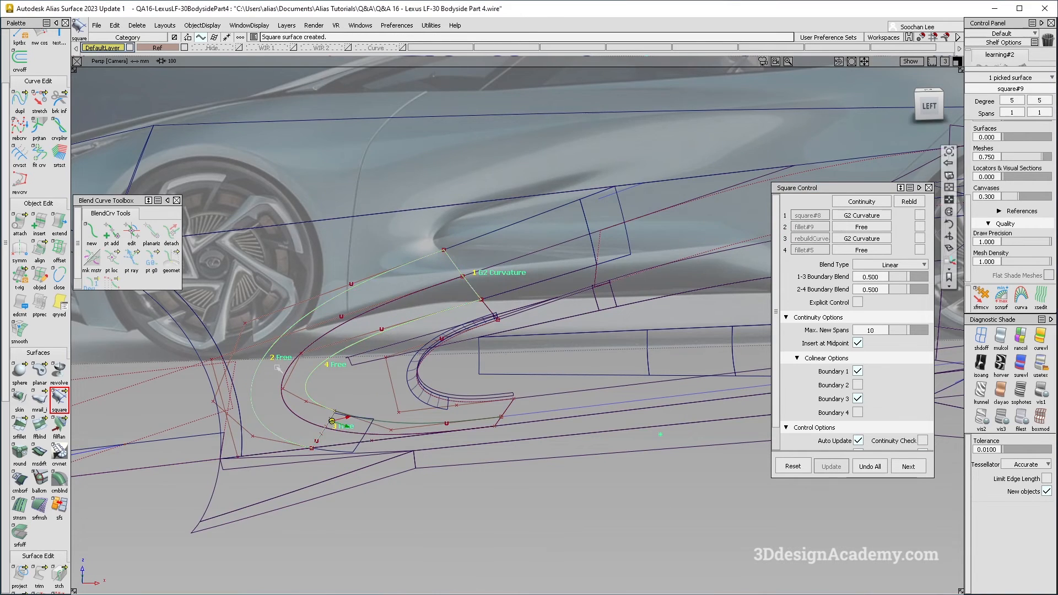
Adjust the inner boundary curve's G2 alignment handles to a tangent scale of about 21.33 and a curvature scale of about 42.44.
{"action": "right_click_drag", "start_coordinate": [277, 369], "coordinate": [264, 247], "text": "alt+shift"}
{"action": "key", "text": "F6"}
{"action": "right_click_drag", "start_coordinate": [395, 343], "coordinate": [342, 352], "text": "alt+shift"}
{"action": "middle_click_drag", "start_coordinate": [342, 353], "coordinate": [584, 234], "text": "alt+shift"}
{"action": "right_click_drag", "start_coordinate": [584, 234], "coordinate": [649, 201], "text": "alt+shift"}
{"action": "middle_click_drag", "start_coordinate": [649, 201], "coordinate": [487, 293], "text": "alt+shift"}
{"action": "right_click_drag", "start_coordinate": [547, 333], "coordinate": [573, 298], "text": "alt+shift"}
{"action": "middle_click_drag", "start_coordinate": [574, 298], "coordinate": [506, 326], "text": "alt+shift"}
{"action": "right_click_drag", "start_coordinate": [505, 325], "coordinate": [522, 314], "text": "alt+shift"}
{"action": "middle_click_drag", "start_coordinate": [522, 315], "coordinate": [508, 320], "text": "alt+shift"}
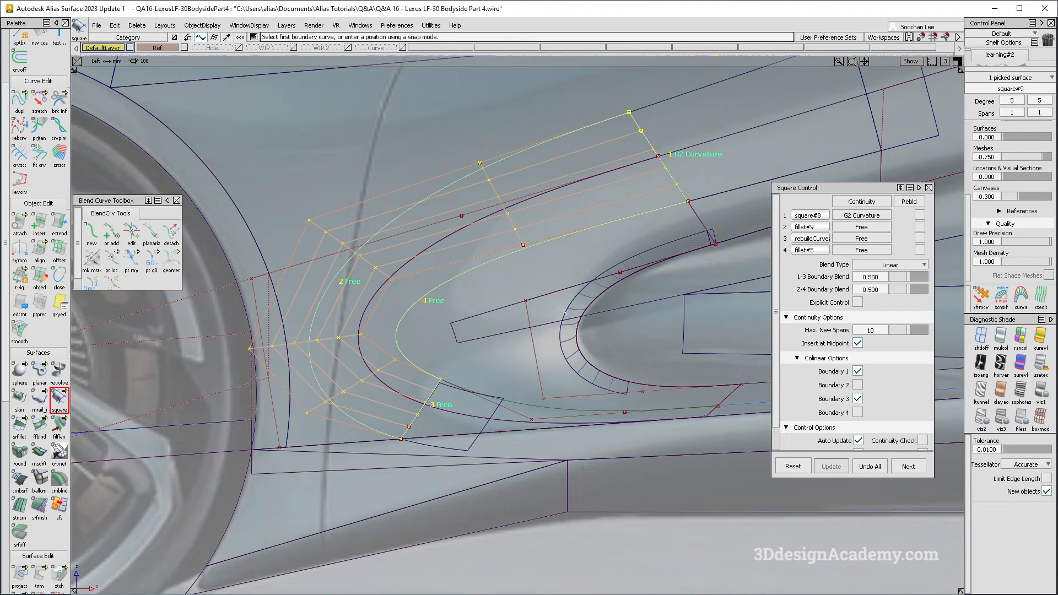
{"action": "left_click_drag", "start_coordinate": [565, 313], "coordinate": [564, 238], "text": "ctrl+shift"}
{"action": "left_click", "coordinate": [564, 234]}
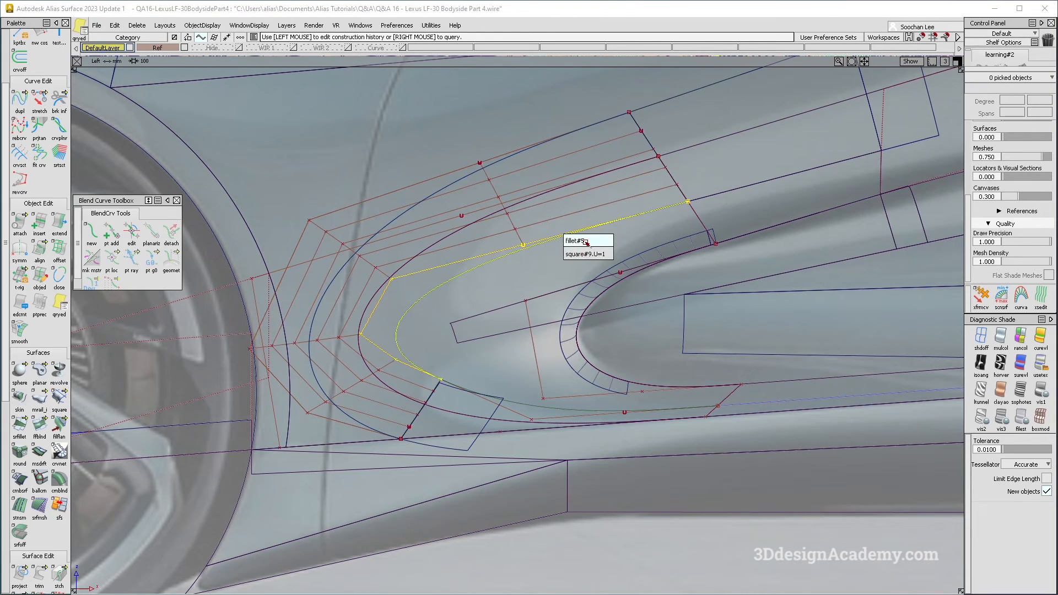
{"action": "left_click", "coordinate": [585, 241]}
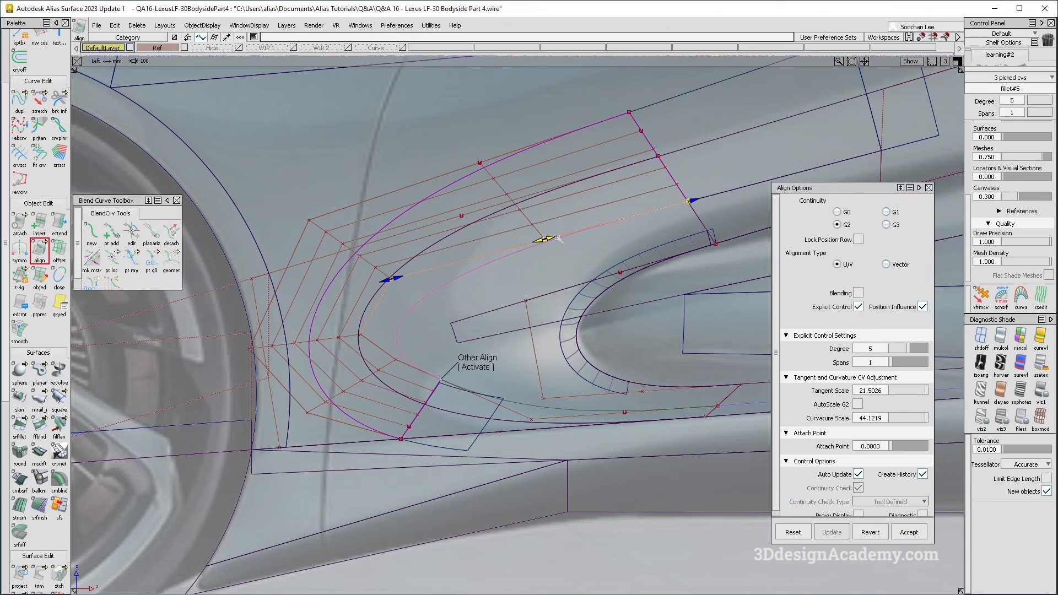
{"action": "left_click", "coordinate": [557, 239]}
{"action": "left_click_drag", "start_coordinate": [406, 277], "coordinate": [417, 275]}
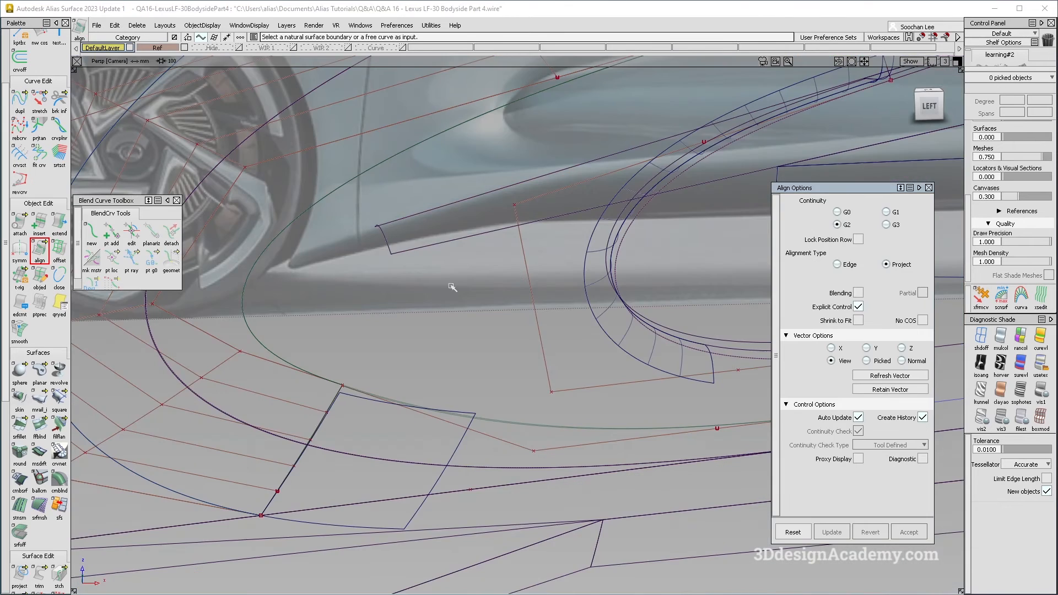
Align the Square surface's outer edge to the surrounding body-side surface with G2 continuity and the Project alignment type.
{"action": "right_click_drag", "start_coordinate": [453, 288], "coordinate": [396, 276], "text": "alt+shift"}
{"action": "middle_click_drag", "start_coordinate": [396, 275], "coordinate": [412, 343], "text": "alt+shift"}
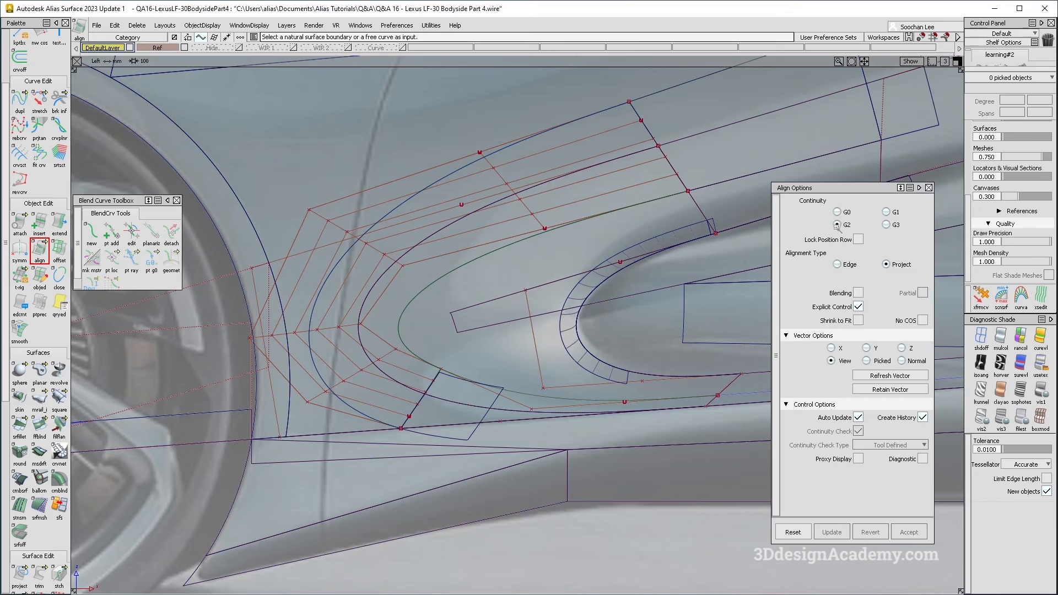
{"action": "left_click", "coordinate": [426, 189]}
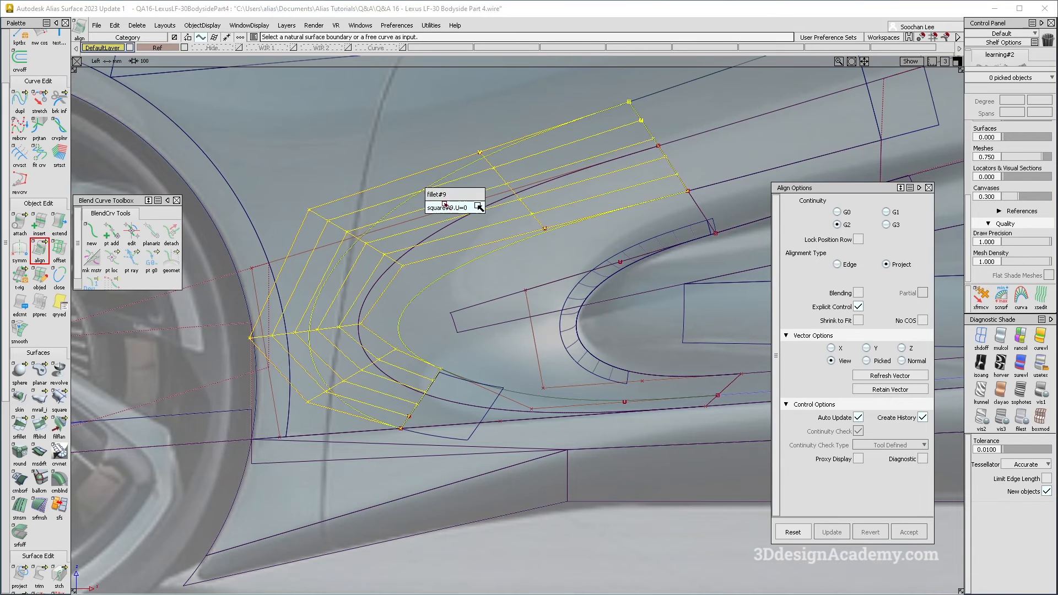
{"action": "left_click", "coordinate": [478, 208]}
{"action": "key", "text": "Return"}
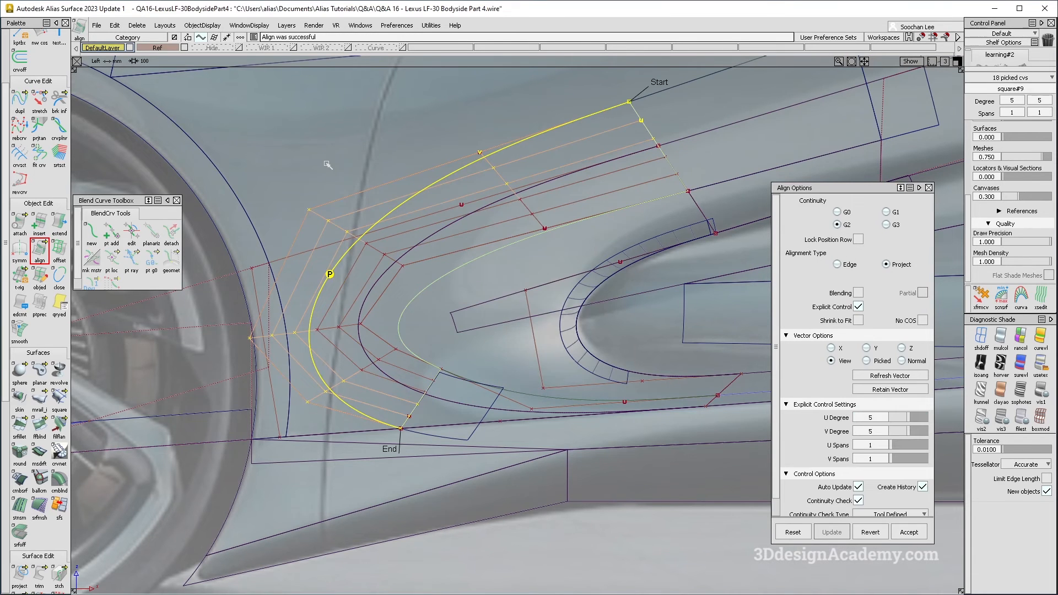
{"action": "middle_click_drag", "start_coordinate": [436, 219], "coordinate": [435, 218], "text": "alt+shift"}
{"action": "key", "text": "space"}
Align the Square surface's inner edge to the adjoining inner surface with G2 continuity and the Project alignment type.
{"action": "left_click", "coordinate": [500, 242]}
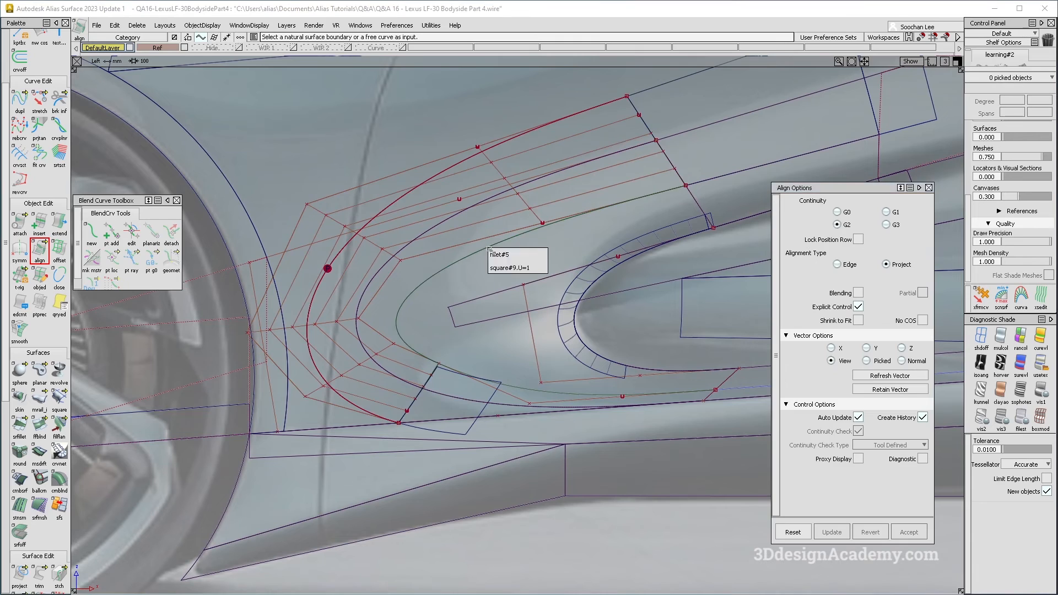
{"action": "left_click", "coordinate": [503, 256]}
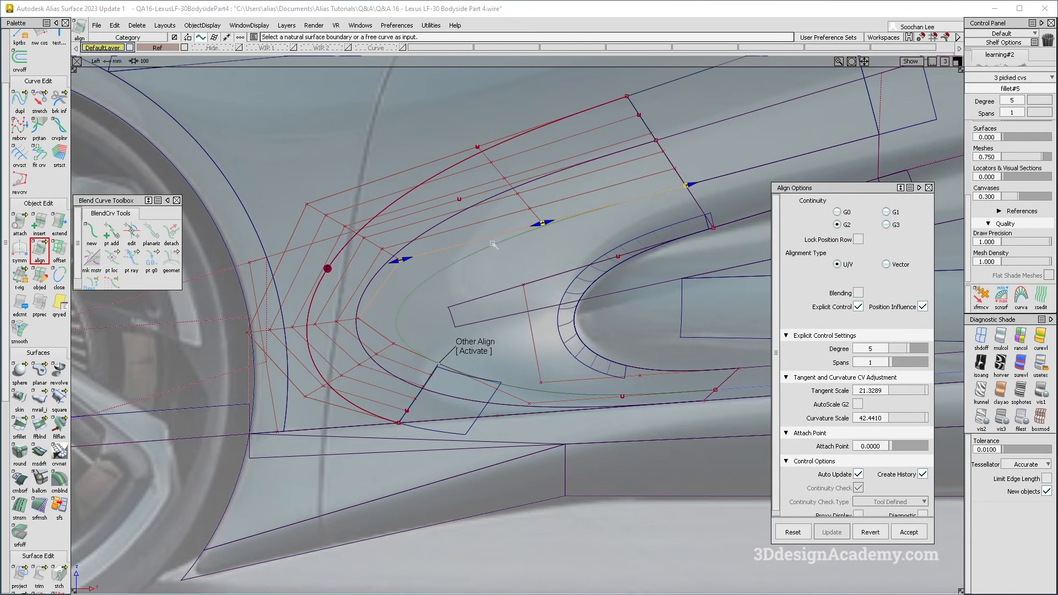
{"action": "key", "text": "ctrl+z"}
{"action": "left_click", "coordinate": [494, 244]}
{"action": "left_click", "coordinate": [503, 249]}
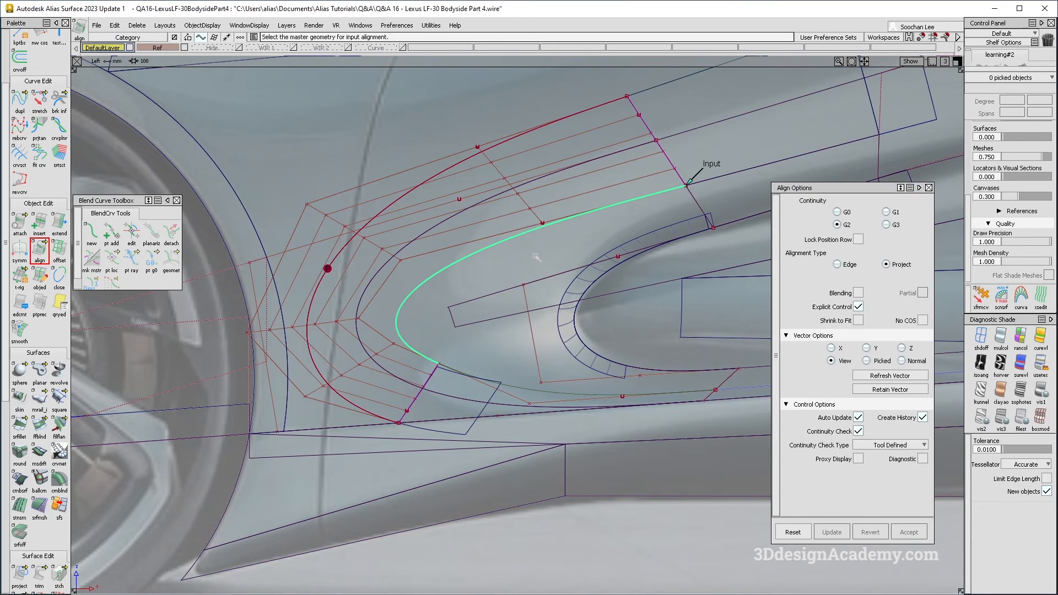
{"action": "left_click", "coordinate": [537, 257]}
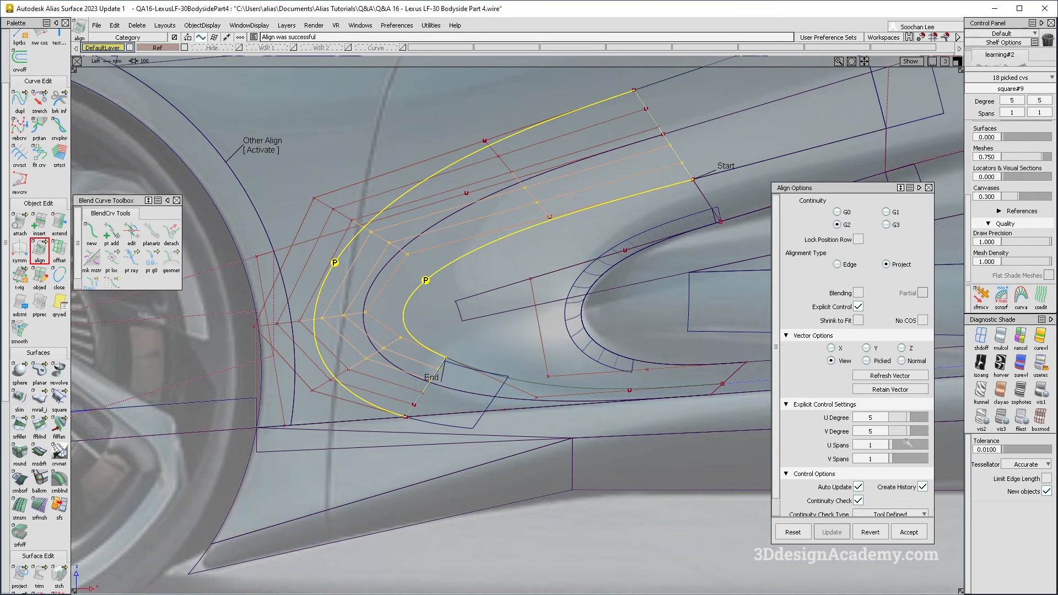
Examine the aligned Square surface's hulls and raise it to 4 spans along its long curved direction.
{"action": "left_click_drag", "start_coordinate": [472, 344], "coordinate": [308, 469], "text": "alt+shift"}
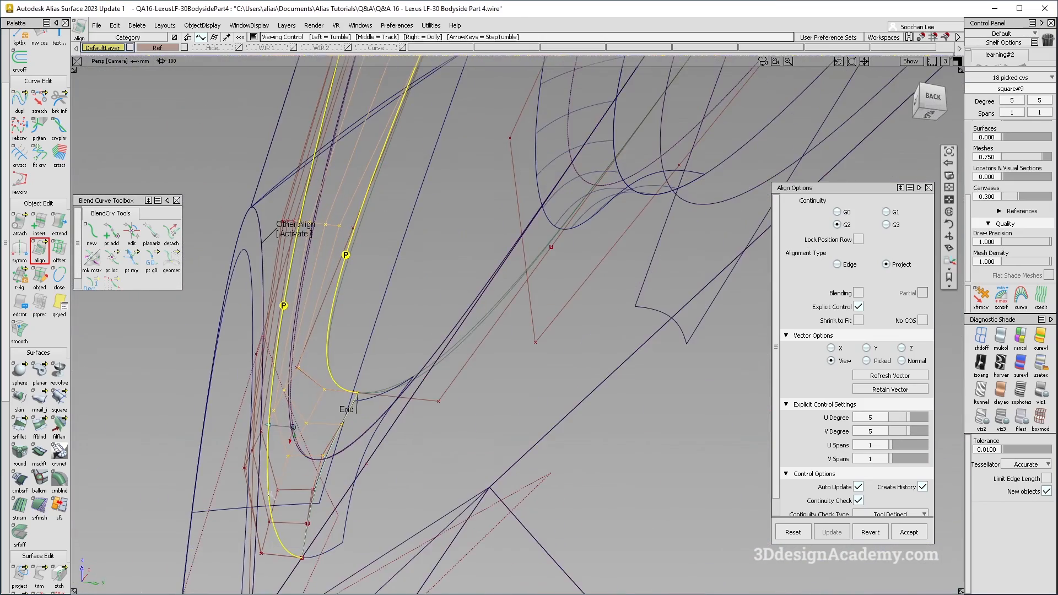
{"action": "left_click_drag", "start_coordinate": [251, 451], "coordinate": [285, 396], "text": "alt+shift"}
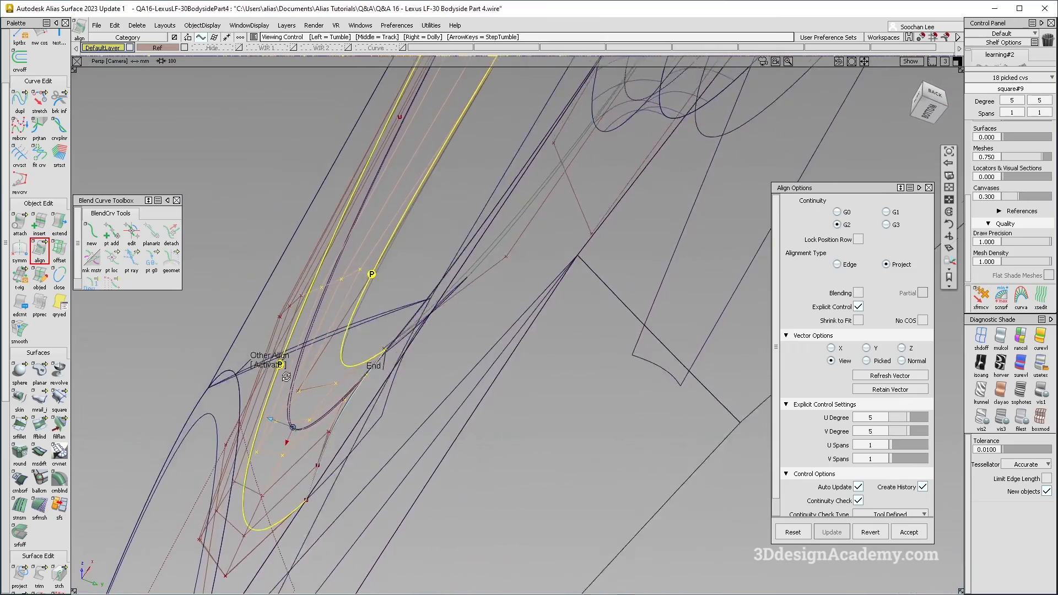
{"action": "left_click_drag", "start_coordinate": [305, 342], "coordinate": [284, 274], "text": "alt+shift"}
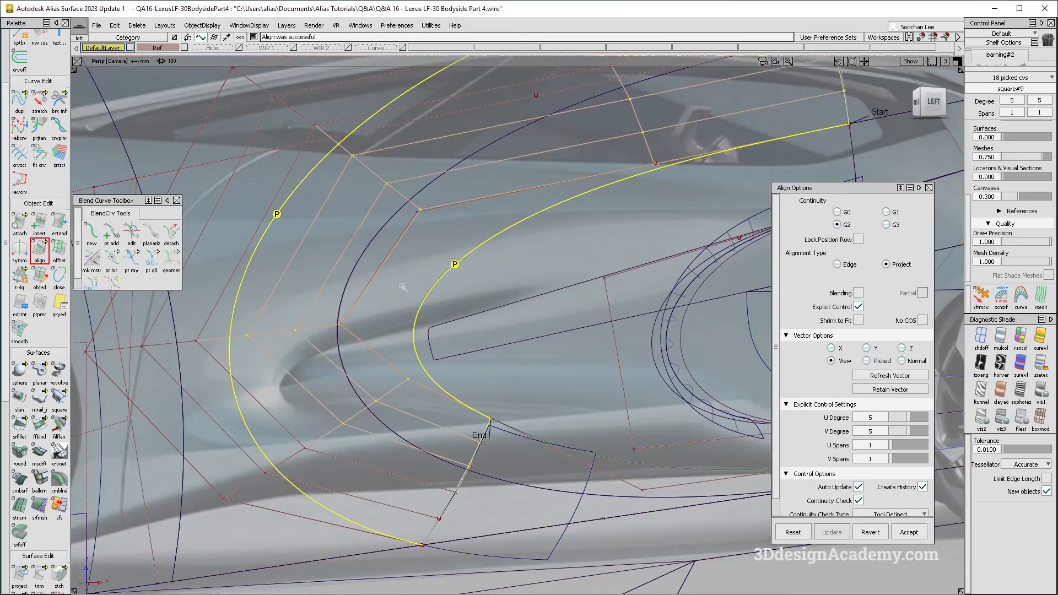
{"action": "key", "text": "F6"}
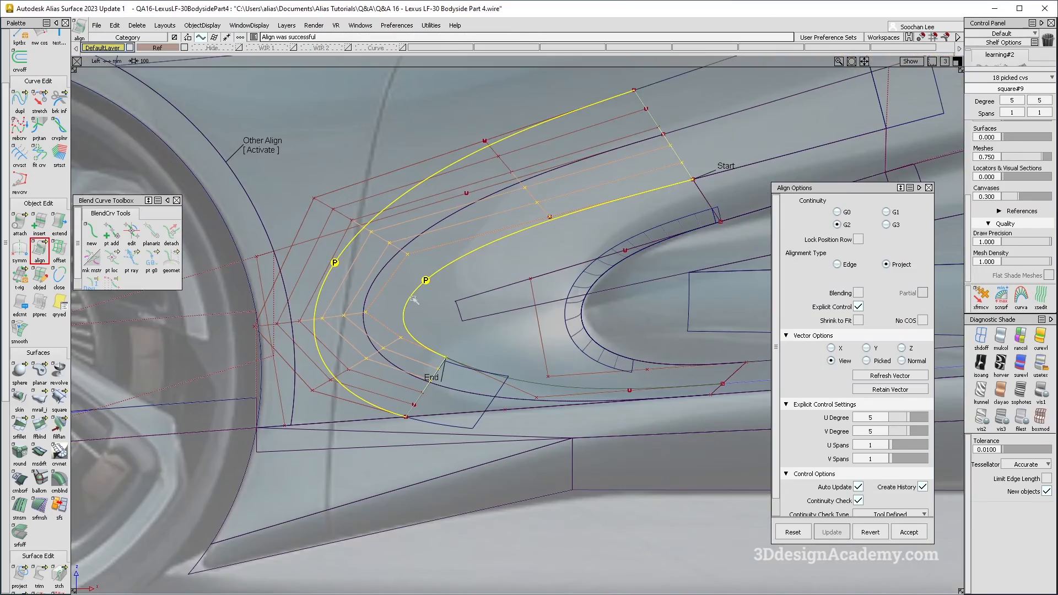
{"action": "left_click", "coordinate": [897, 445]}
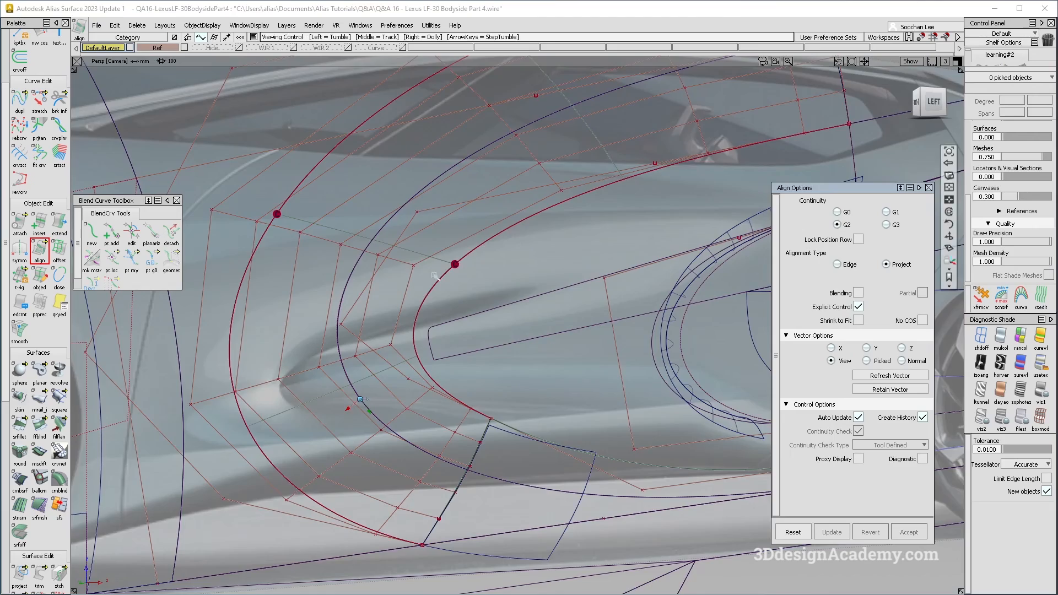
Check G2 curvature continuity along the Square surface's inner and outer edges, with the comb and maximum labels shown.
{"action": "left_click_drag", "start_coordinate": [435, 275], "coordinate": [388, 529], "text": "alt+shift"}
{"action": "left_click", "coordinate": [352, 248]}
{"action": "left_click", "coordinate": [388, 529]}
{"action": "left_click_drag", "start_coordinate": [376, 449], "coordinate": [283, 366], "text": "ctrl+shift"}
{"action": "left_click_drag", "start_coordinate": [286, 452], "coordinate": [255, 475], "text": "alt+shift"}
{"action": "scroll", "coordinate": [36, 309], "scroll_direction": "down", "scroll_amount": 10}
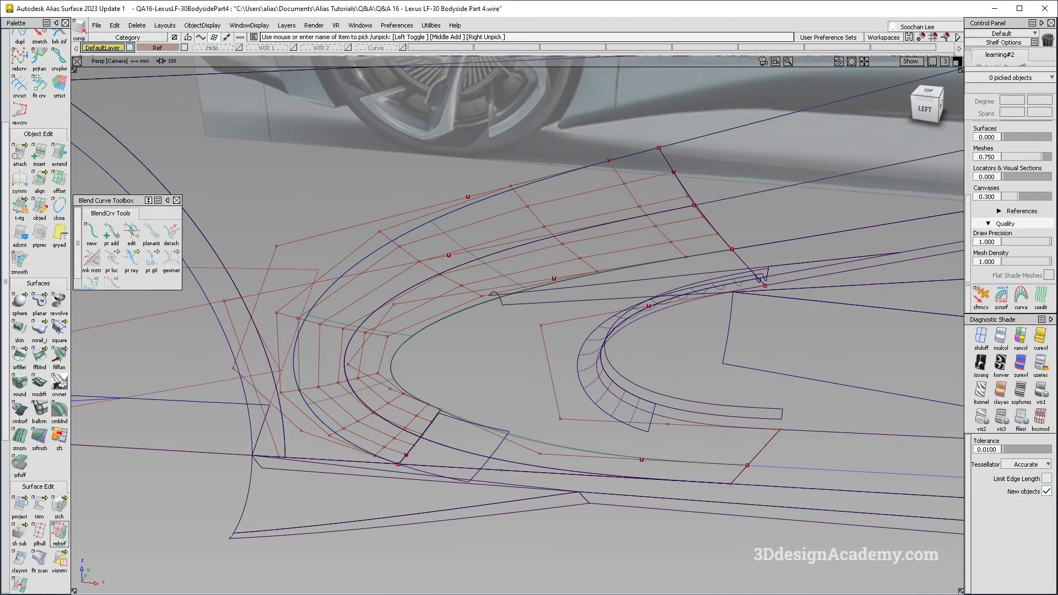
{"action": "double_click", "coordinate": [21, 493]}
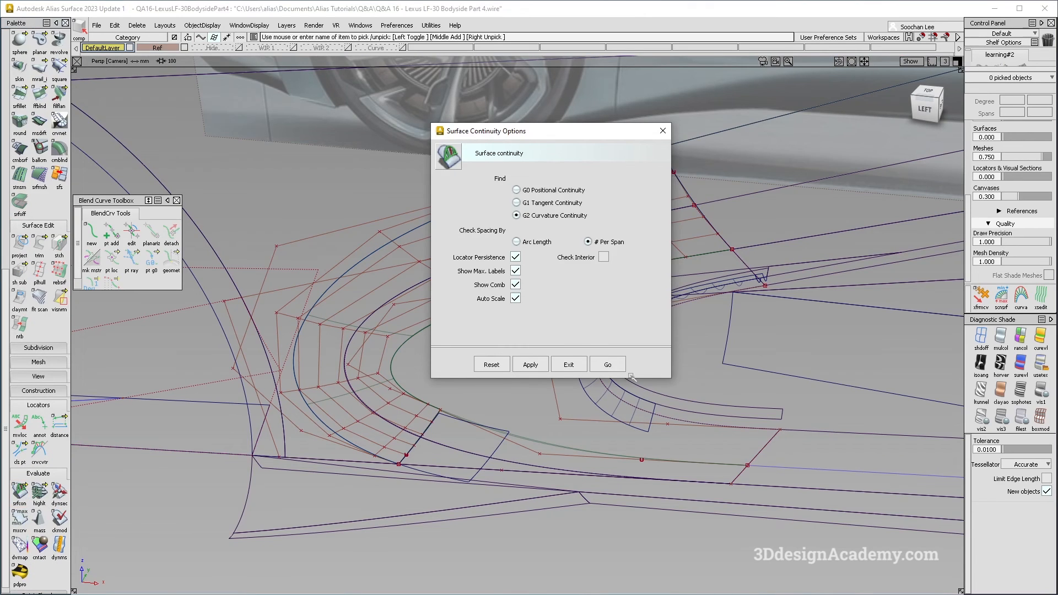
{"action": "left_click", "coordinate": [608, 365]}
{"action": "left_click", "coordinate": [449, 319]}
{"action": "left_click_drag", "start_coordinate": [450, 319], "coordinate": [415, 291], "text": "alt+shift"}
{"action": "left_click", "coordinate": [413, 221]}
{"action": "left_click_drag", "start_coordinate": [333, 367], "coordinate": [286, 387], "text": "alt+shift"}
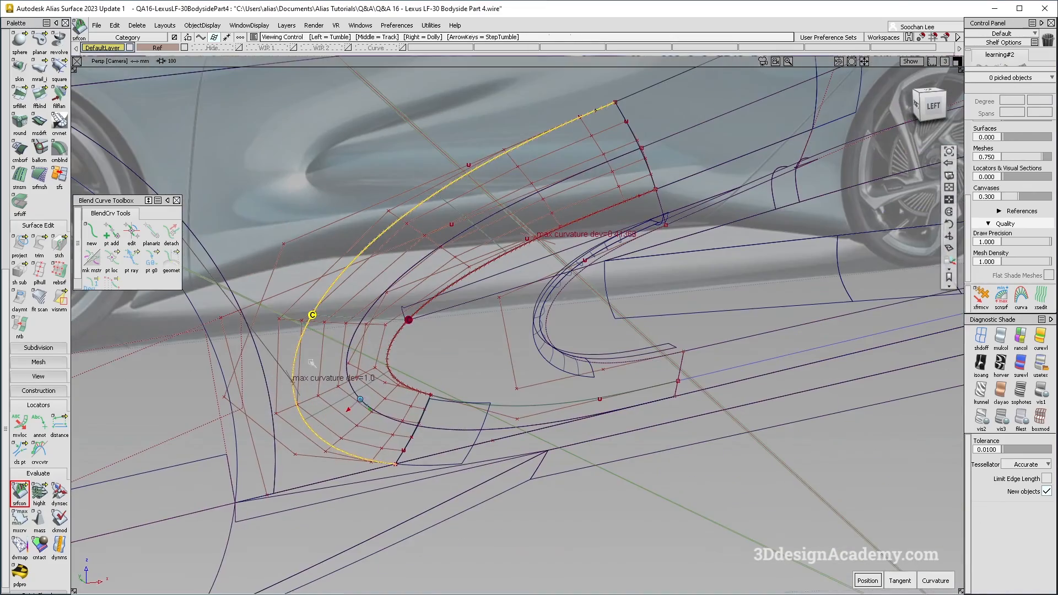
Clear the continuity check markers and examine the Square surface's shape from several angles.
{"action": "left_click_drag", "start_coordinate": [338, 115], "coordinate": [353, 231], "text": "ctrl+shift"}
{"action": "left_click", "coordinate": [369, 311]}
{"action": "left_click_drag", "start_coordinate": [419, 275], "coordinate": [435, 268], "text": "alt+shift"}
{"action": "left_click_drag", "start_coordinate": [465, 266], "coordinate": [325, 396], "text": "ctrl+shift"}
{"action": "left_click_drag", "start_coordinate": [440, 468], "coordinate": [436, 289], "text": "ctrl+shift"}
{"action": "left_click_drag", "start_coordinate": [469, 337], "coordinate": [453, 352], "text": "alt+shift"}
{"action": "right_click_drag", "start_coordinate": [601, 309], "coordinate": [540, 303], "text": "alt+shift"}
{"action": "left_click_drag", "start_coordinate": [540, 303], "coordinate": [432, 399], "text": "alt+shift"}
{"action": "left_click", "coordinate": [389, 354], "text": "alt+shift"}
{"action": "right_click_drag", "start_coordinate": [389, 354], "coordinate": [485, 348], "text": "alt+shift"}
{"action": "left_click_drag", "start_coordinate": [441, 336], "coordinate": [336, 353], "text": "alt+shift"}
{"action": "middle_click_drag", "start_coordinate": [344, 411], "coordinate": [367, 359], "text": "alt+shift"}
{"action": "left_click_drag", "start_coordinate": [366, 359], "coordinate": [485, 386], "text": "alt+shift"}
{"action": "middle_click_drag", "start_coordinate": [552, 408], "coordinate": [595, 397], "text": "ctrl+shift"}
Shade the model with the multi-colour diagnostic display and examine how the Square surface blends into the surrounding body side.
{"action": "left_click", "coordinate": [1002, 338]}
{"action": "mouse_move", "coordinate": [281, 309]}
{"action": "left_mouse_down", "text": "alt+shift"}
{"action": "mouse_move", "coordinate": [295, 270]}
{"action": "mouse_move", "coordinate": [301, 293]}
{"action": "left_mouse_up", "text": "alt+shift"}
{"action": "left_click", "coordinate": [478, 259]}
{"action": "mouse_move", "coordinate": [478, 259]}
{"action": "left_mouse_down", "text": "alt+shift"}
{"action": "mouse_move", "coordinate": [357, 374]}
{"action": "mouse_move", "coordinate": [397, 353]}
{"action": "mouse_move", "coordinate": [546, 356]}
{"action": "mouse_move", "coordinate": [393, 348]}
{"action": "mouse_move", "coordinate": [288, 367]}
{"action": "left_mouse_up", "text": "alt+shift"}
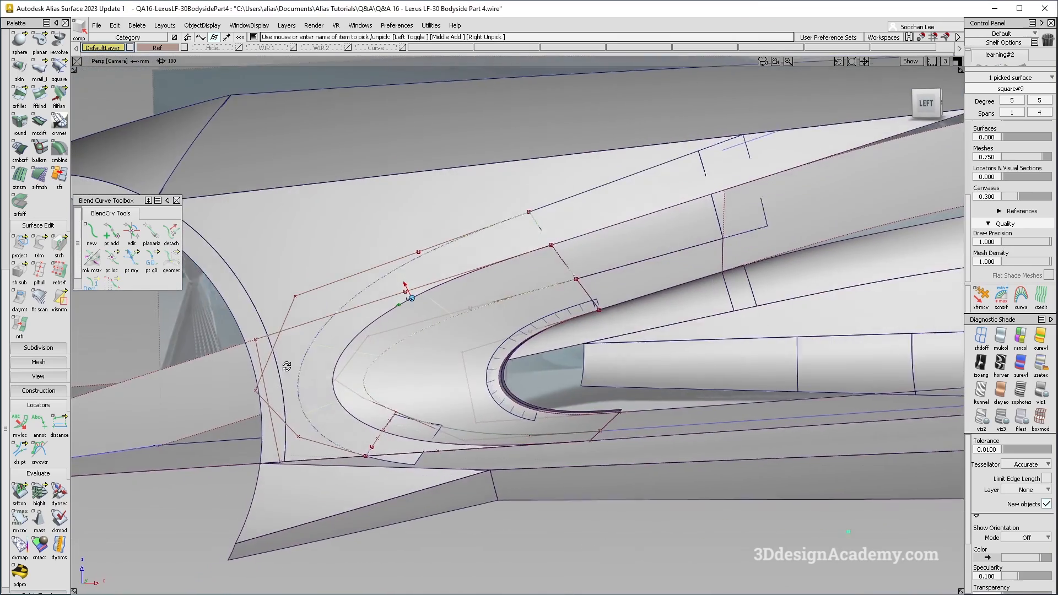
{"action": "middle_click_drag", "start_coordinate": [288, 366], "coordinate": [445, 359], "text": "alt+shift"}
{"action": "left_click_drag", "start_coordinate": [444, 359], "coordinate": [458, 357], "text": "alt+shift"}
{"action": "left_click", "coordinate": [618, 364]}
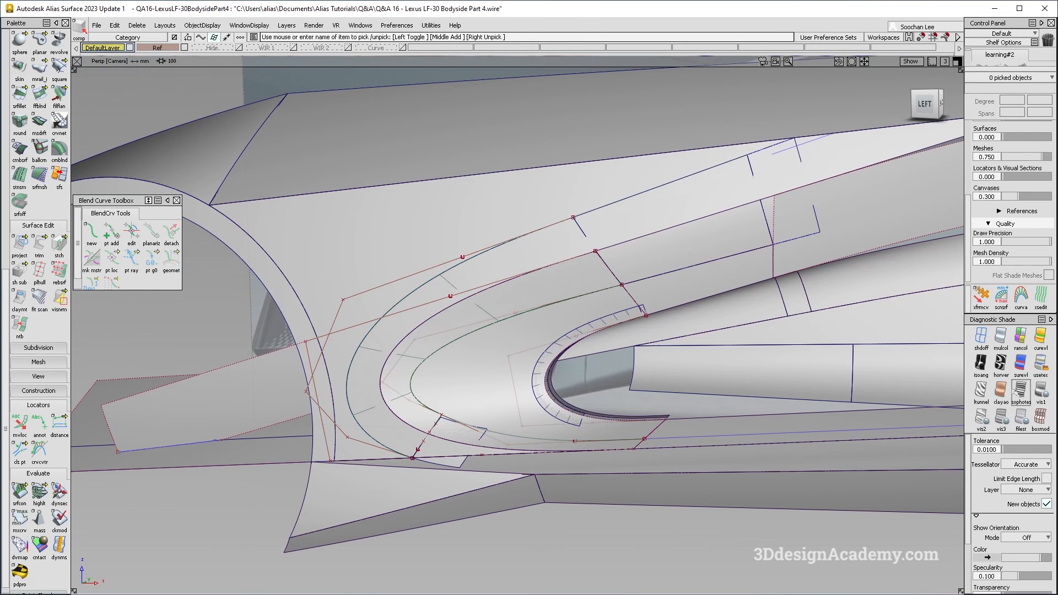
{"action": "middle_click_drag", "start_coordinate": [701, 324], "coordinate": [659, 325], "text": "alt+shift"}
{"action": "mouse_move", "coordinate": [659, 325]}
{"action": "left_mouse_down", "text": "alt+shift"}
{"action": "mouse_move", "coordinate": [640, 325]}
{"action": "mouse_move", "coordinate": [676, 324]}
{"action": "left_mouse_up", "text": "alt+shift"}
{"action": "middle_click_drag", "start_coordinate": [675, 323], "coordinate": [660, 331], "text": "alt+shift"}
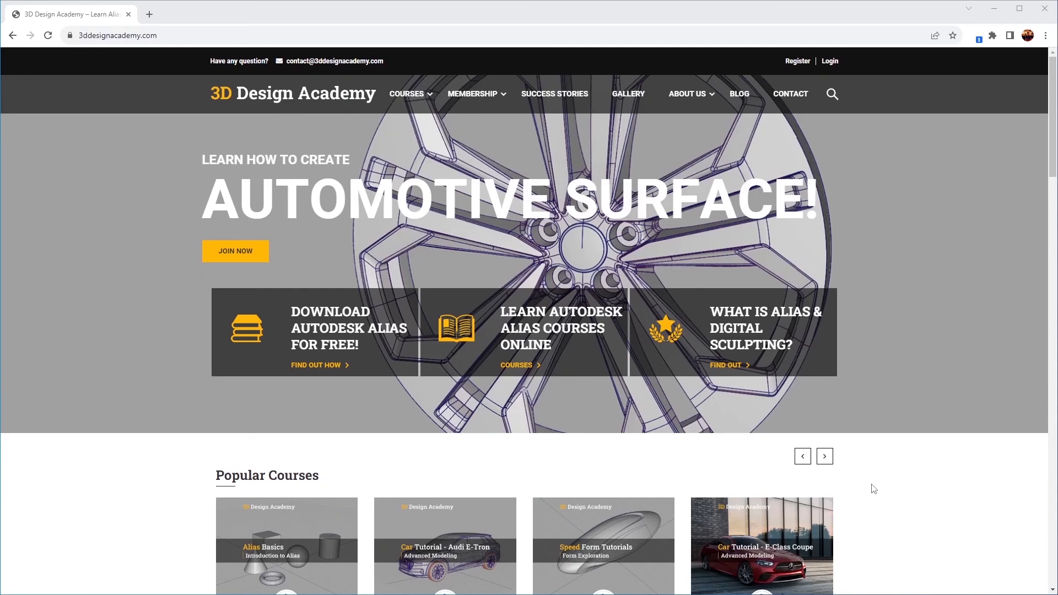
Switch to the 3D Design Academy website in Chrome and look through the course list and the Lamborghini Aventador tutorial's curriculum.
{"action": "scroll", "coordinate": [873, 489], "scroll_direction": "down", "scroll_amount": 10}
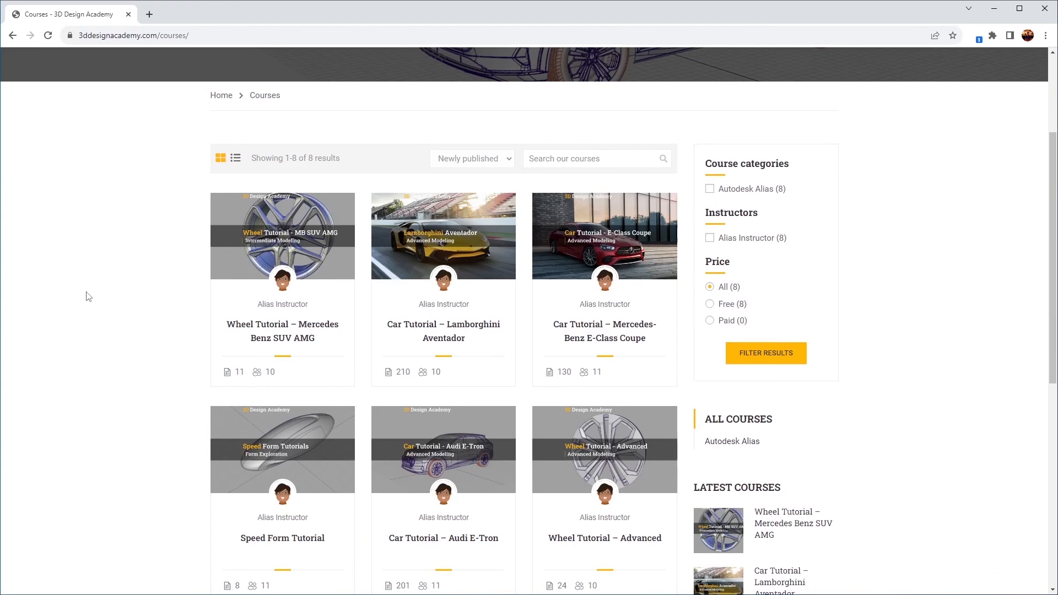
{"action": "scroll", "coordinate": [95, 296], "scroll_direction": "down", "scroll_amount": 6}
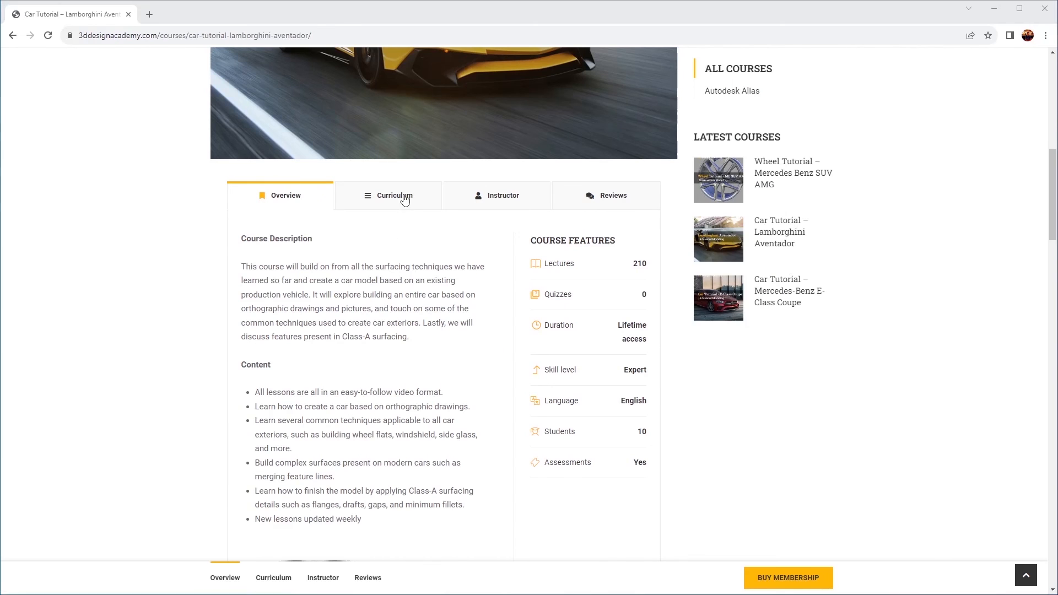
{"action": "left_click", "coordinate": [406, 198]}
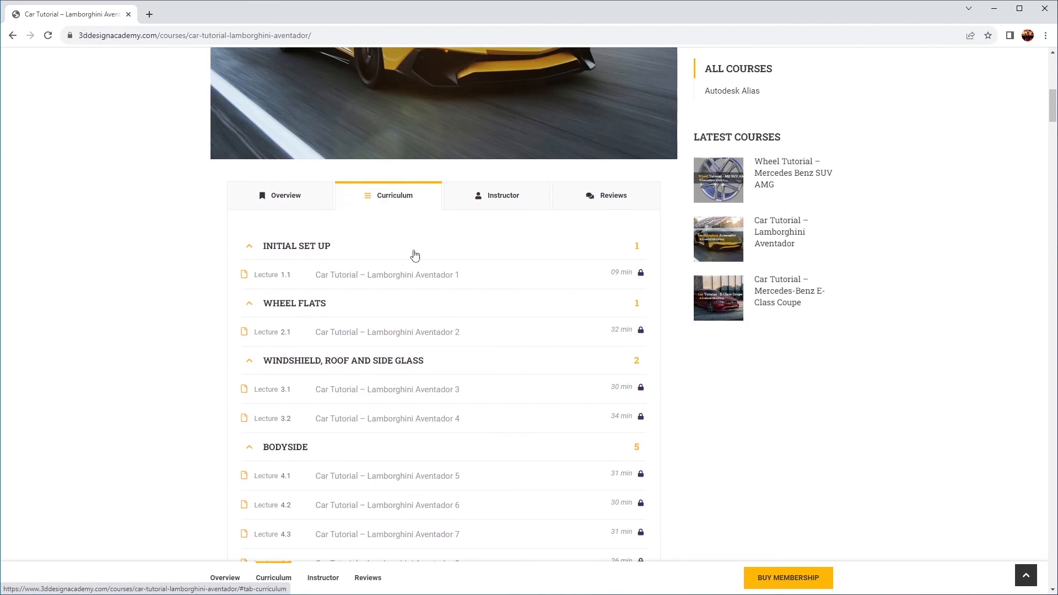
{"action": "scroll", "coordinate": [414, 259], "scroll_direction": "down", "scroll_amount": 13}
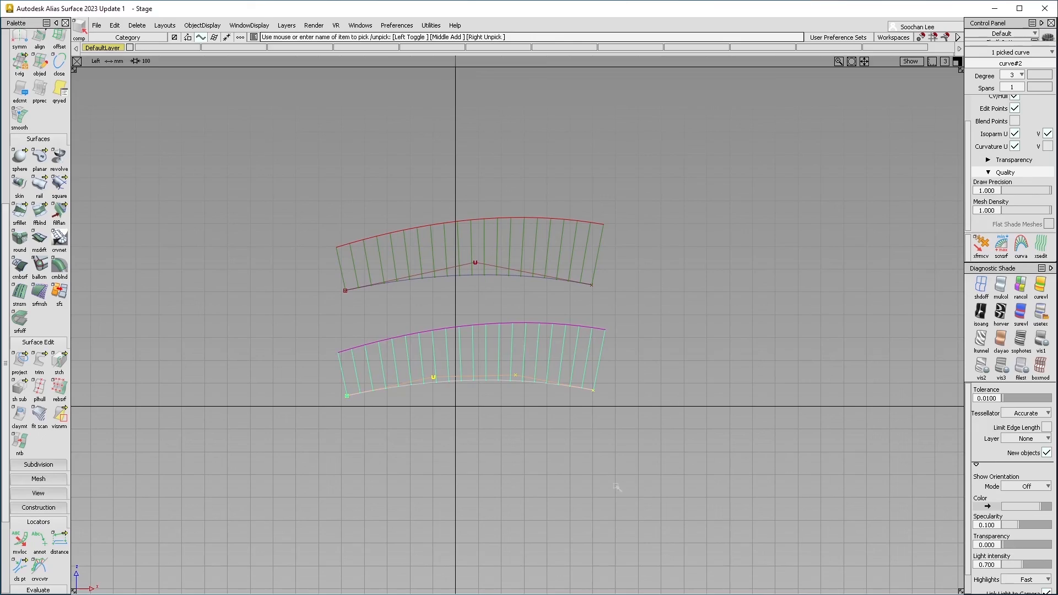
{"action": "left_click_drag", "start_coordinate": [461, 255], "coordinate": [505, 280]}
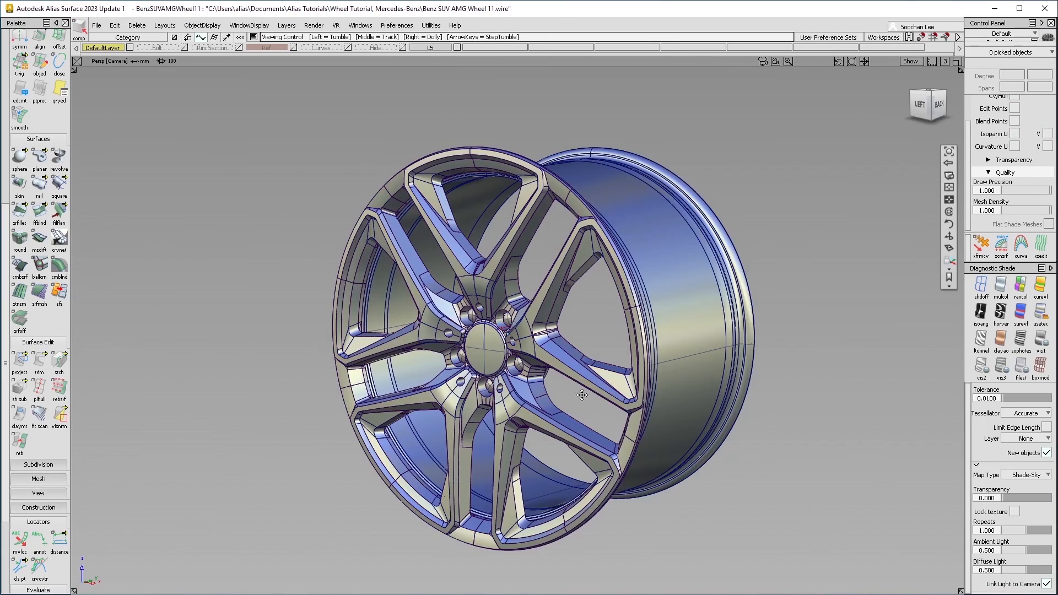
{"action": "mouse_move", "coordinate": [582, 395]}
{"action": "left_mouse_down", "text": "alt+shift"}
{"action": "mouse_move", "coordinate": [511, 404]}
{"action": "mouse_move", "coordinate": [576, 407]}
{"action": "left_mouse_up", "text": "alt+shift"}
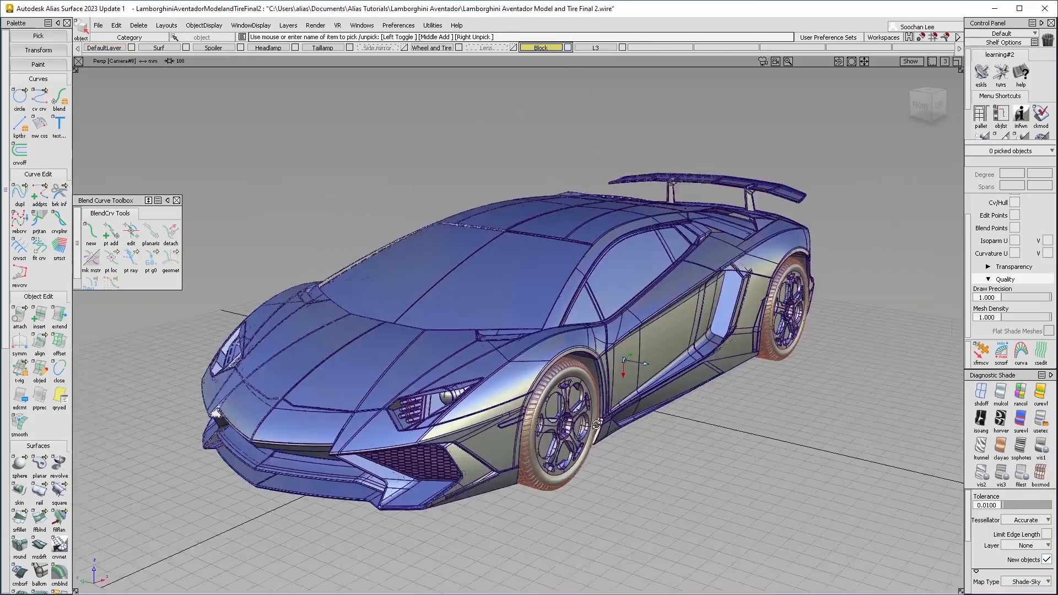
{"action": "left_click_drag", "start_coordinate": [597, 425], "coordinate": [622, 403], "text": "alt+shift"}
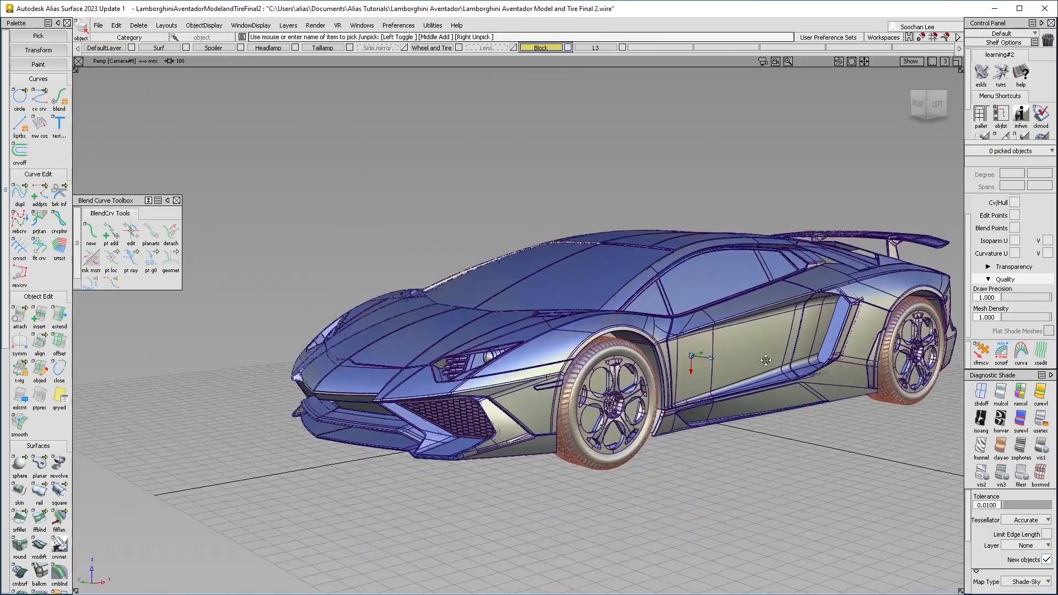
{"action": "middle_click_drag", "start_coordinate": [622, 404], "coordinate": [469, 404], "text": "alt+shift"}
{"action": "left_click_drag", "start_coordinate": [469, 404], "coordinate": [596, 380], "text": "alt+shift"}
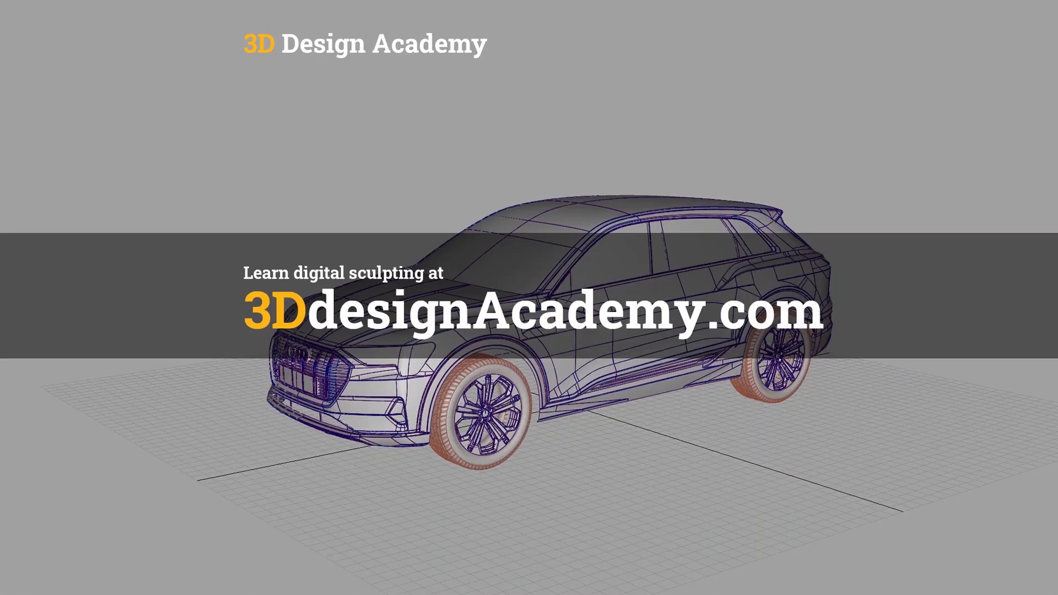